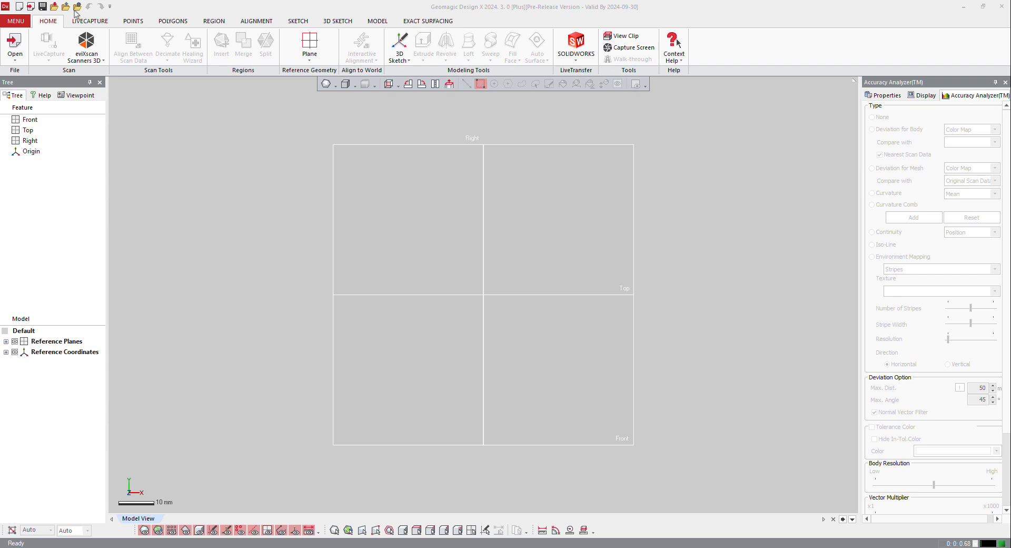
- Import the scan mesh file Flag Pole.stl
left_click(54, 7)
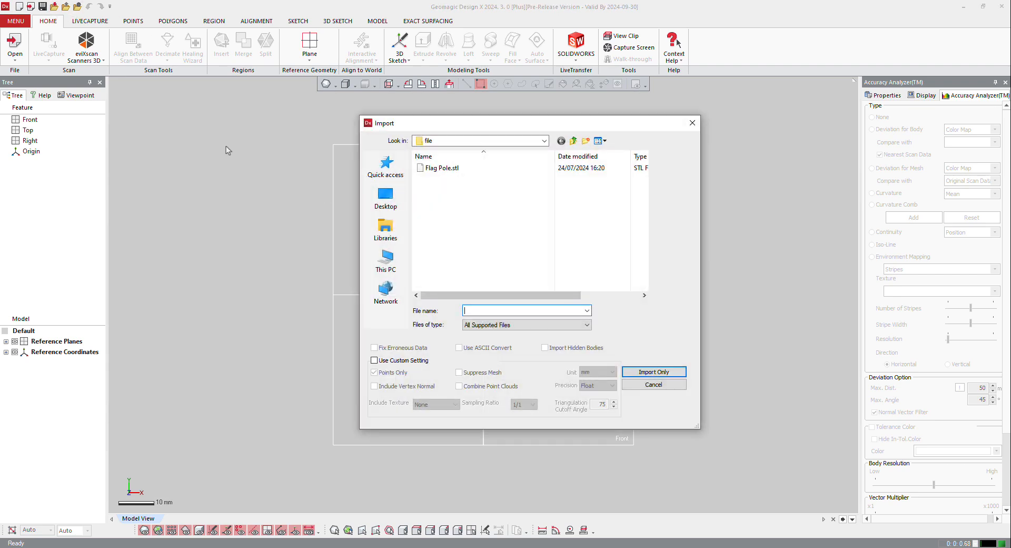
left_click(443, 167)
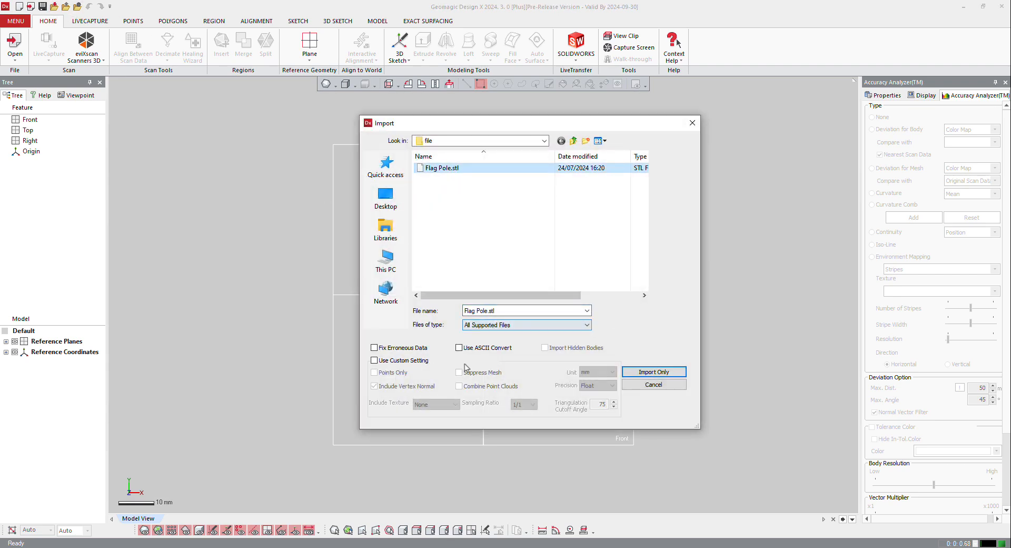
left_click(653, 372)
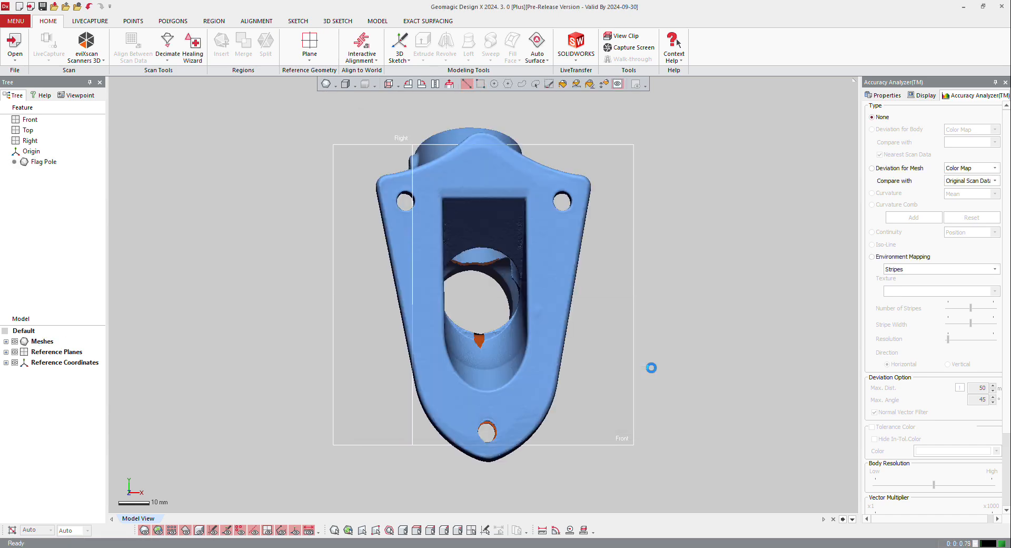
- Insert a region on the flat underside of the base plate using Smart Selection
right_click_drag(532, 279, 447, 247)
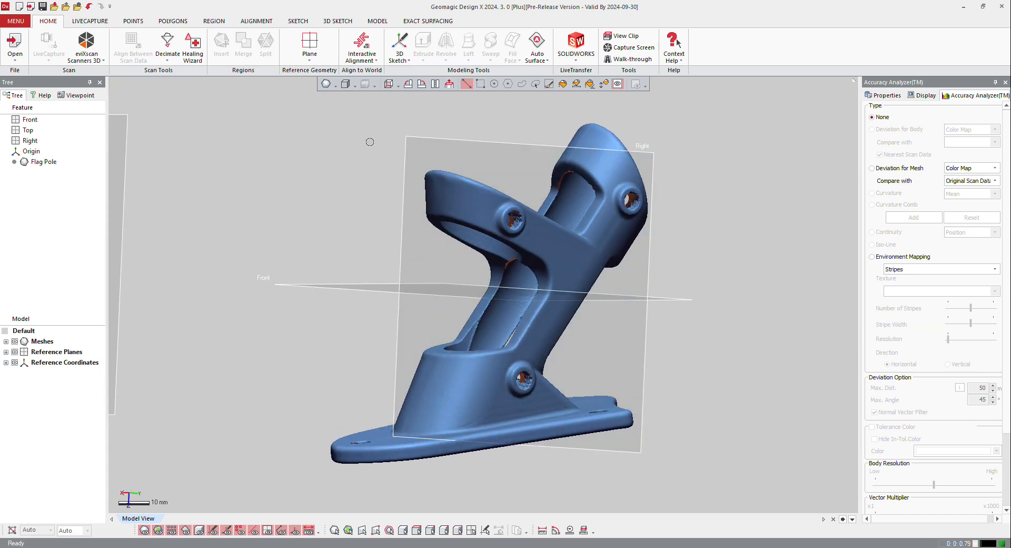
left_click(399, 86)
left_click(388, 102)
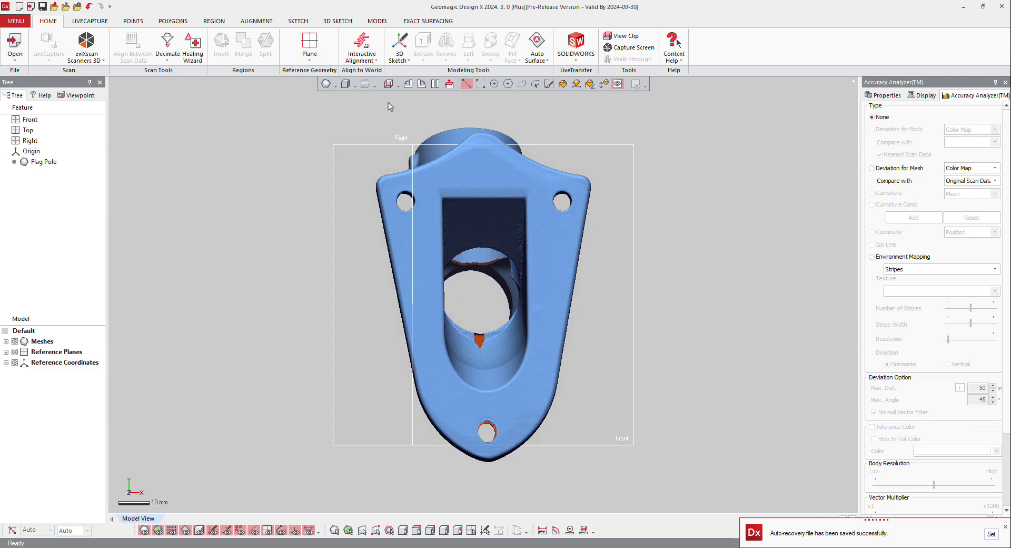
right_click_drag(558, 194, 655, 350)
scroll(622, 351, "down", 3)
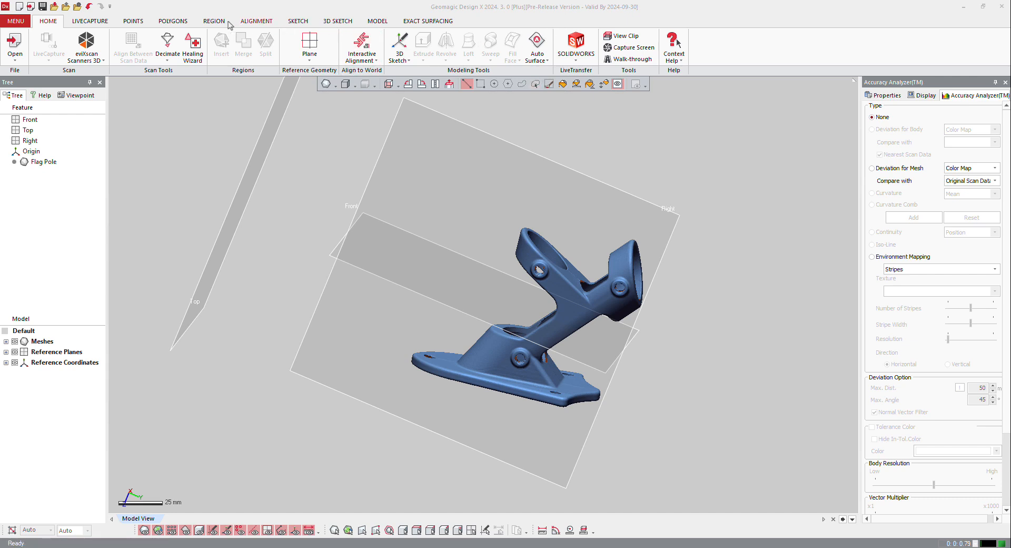
left_click(214, 21)
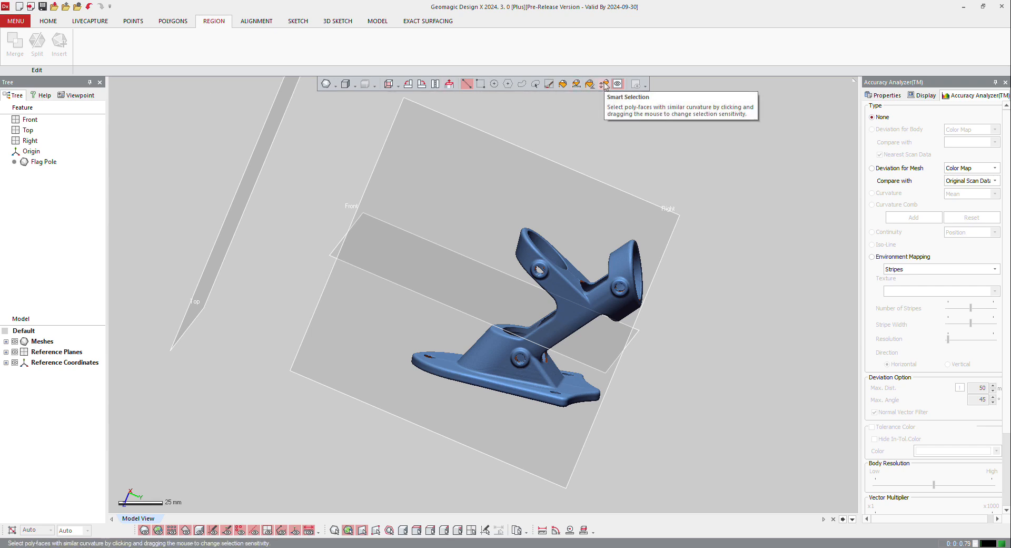
left_click(605, 85)
right_click_drag(549, 296, 467, 359)
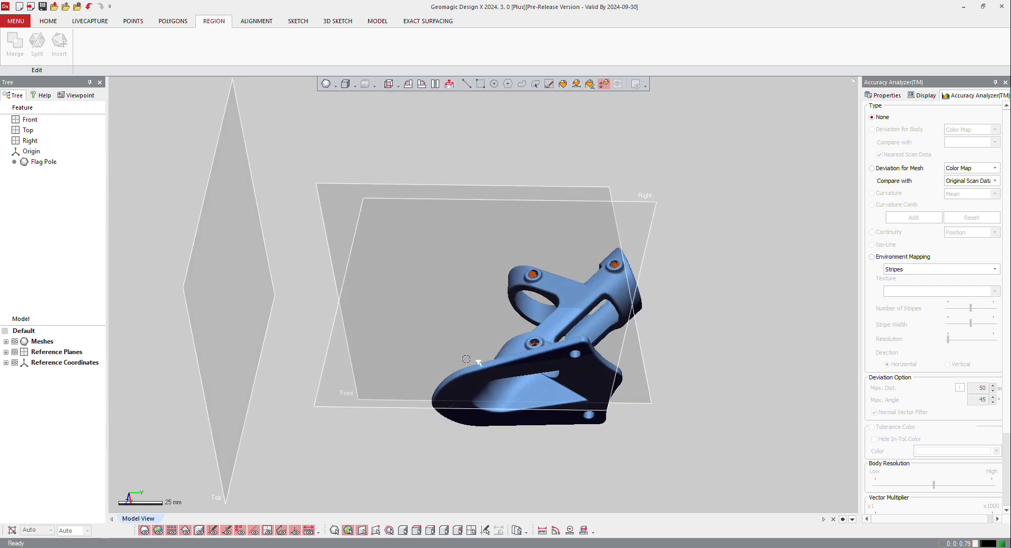
scroll(461, 402, "up", 3)
left_click(488, 359)
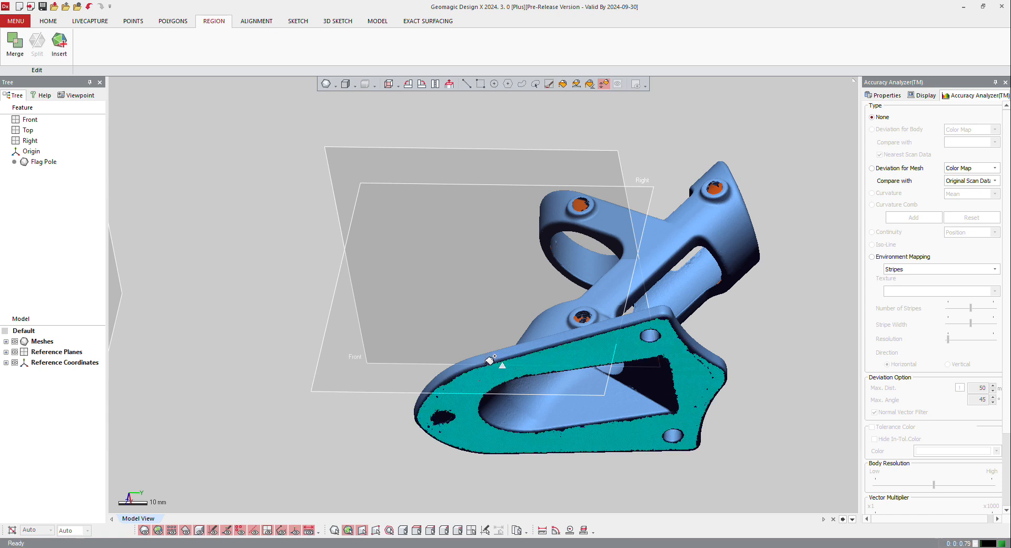
left_click(59, 42)
- Insert a region on the upper face of the base plate
right_click_drag(502, 316, 643, 485)
left_click(424, 350)
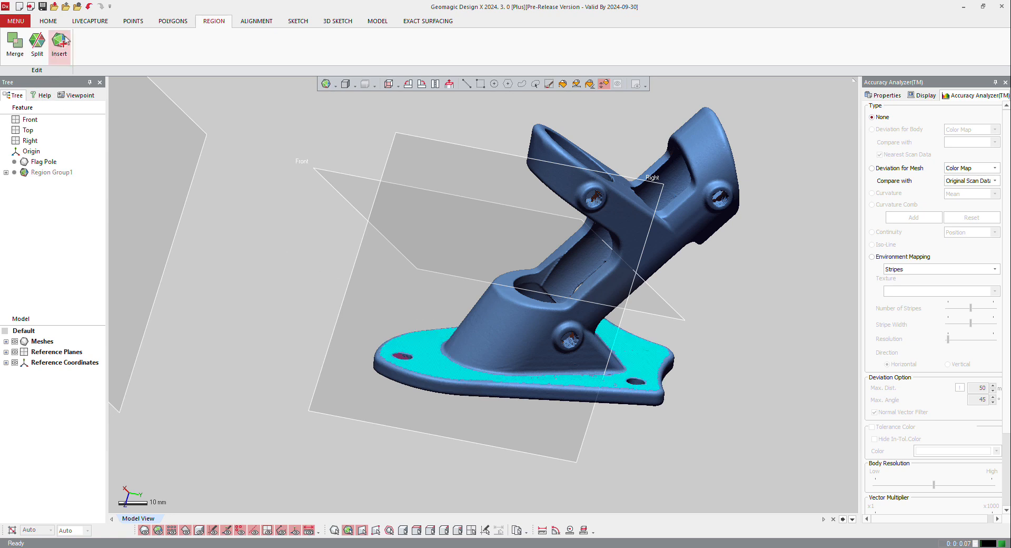
left_click(59, 42)
- Insert a region on the inner cylindrical wall of the angled pole tube
right_click_drag(328, 201, 548, 247)
left_click(708, 144)
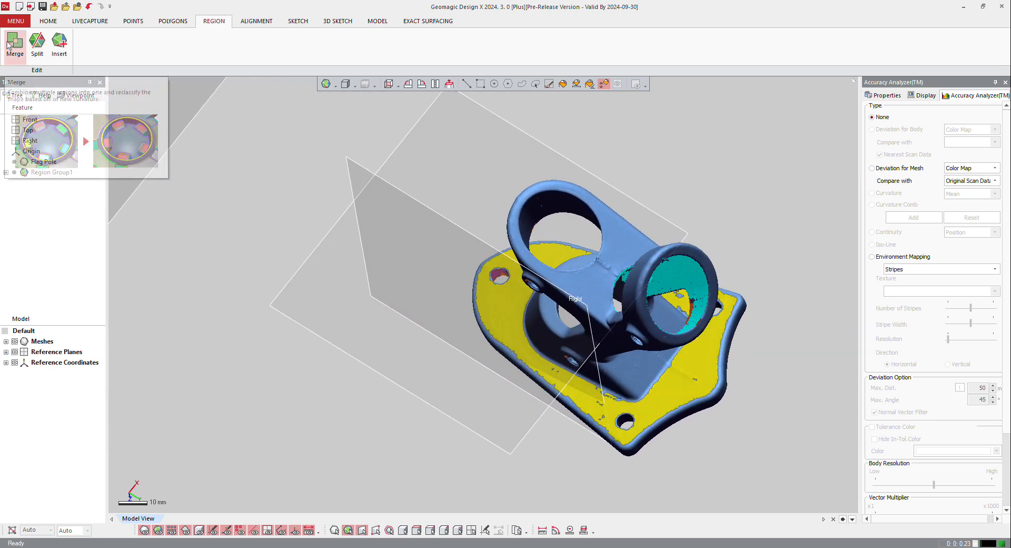
left_click(40, 41)
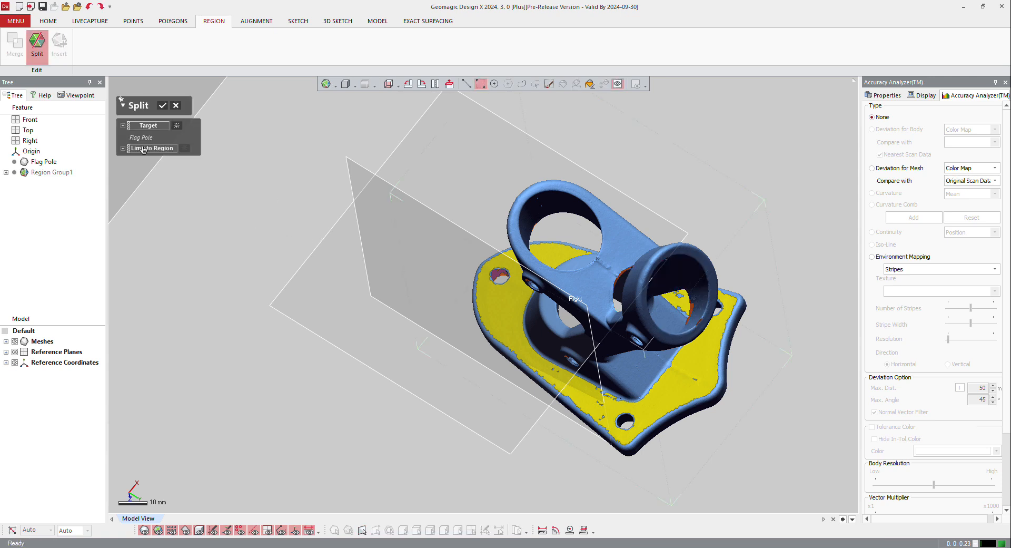
left_click(175, 106)
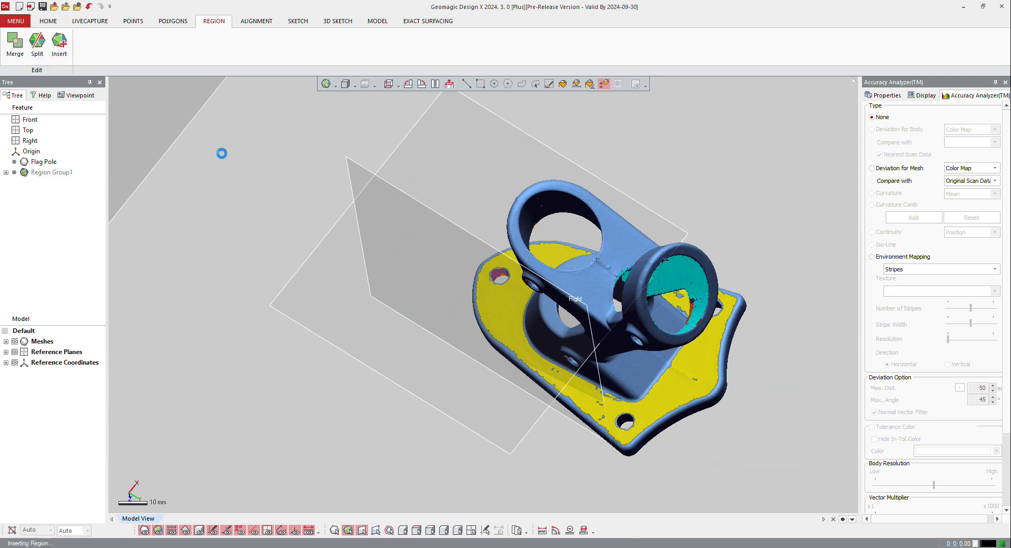
- Set the mesh display mode to Geometry Type so the regions are coloured by their shape class
right_click_drag(372, 353, 540, 336)
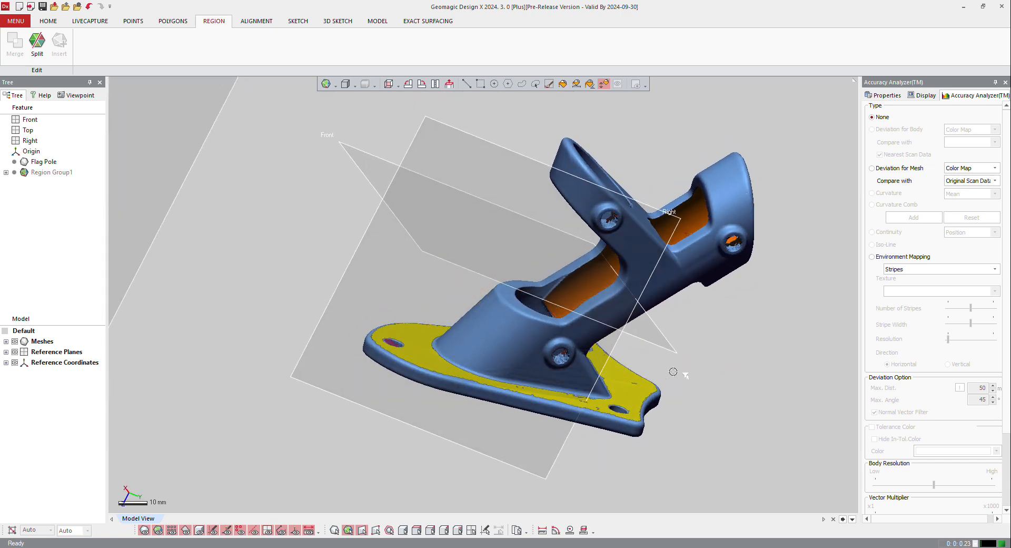
right_click_drag(519, 411, 635, 260)
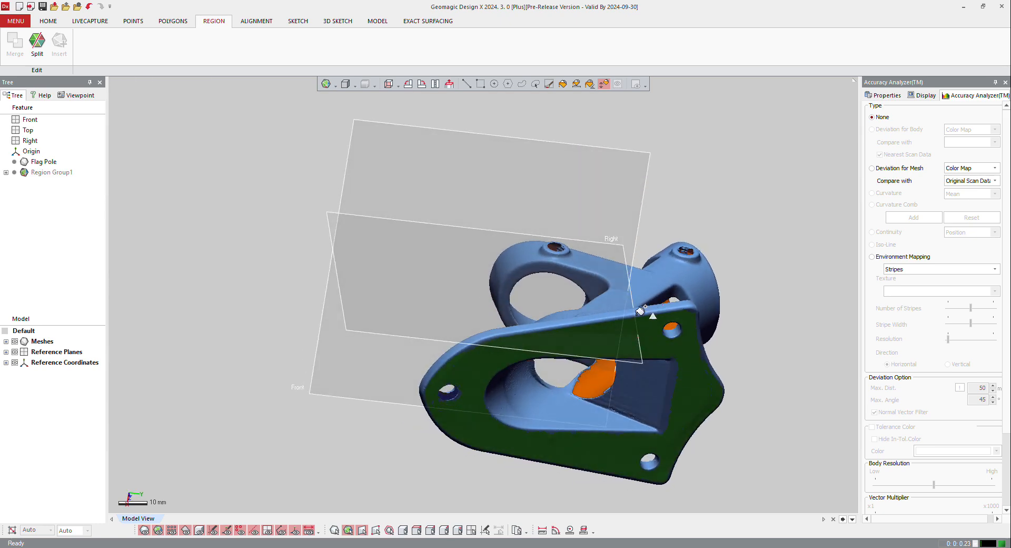
left_click(335, 86)
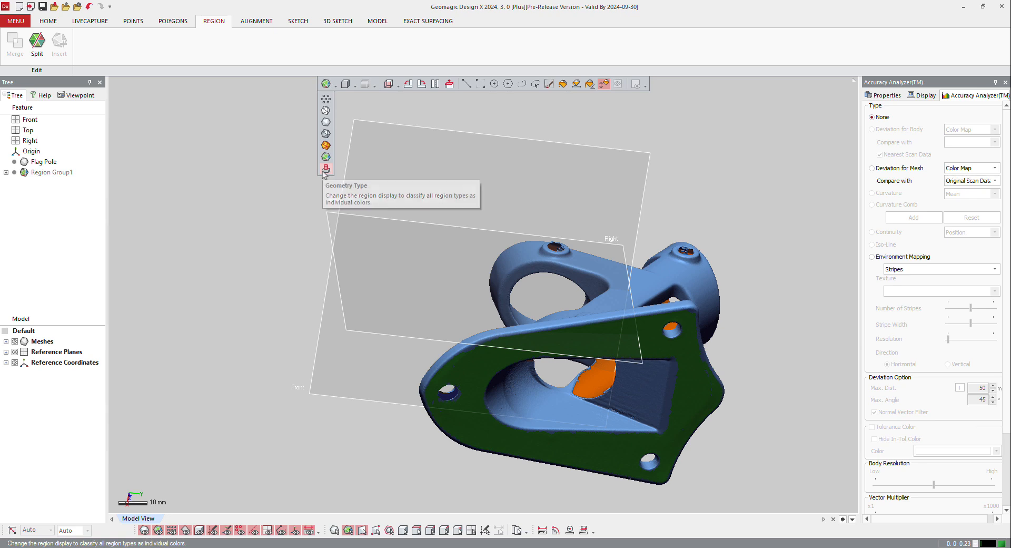
left_click(324, 171)
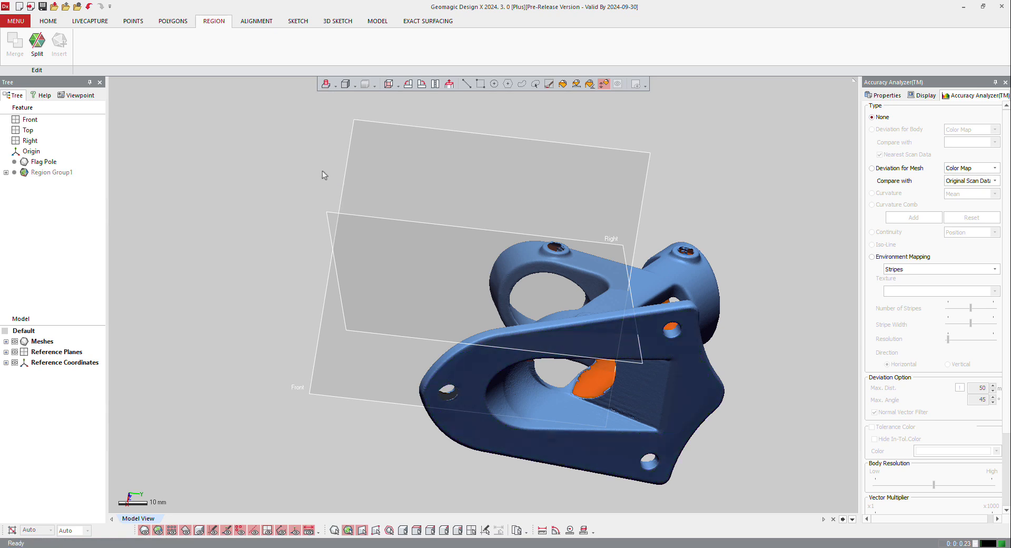
- Check the geometry type assigned to the base underside, base upper face and tube bore regions
left_click(466, 84)
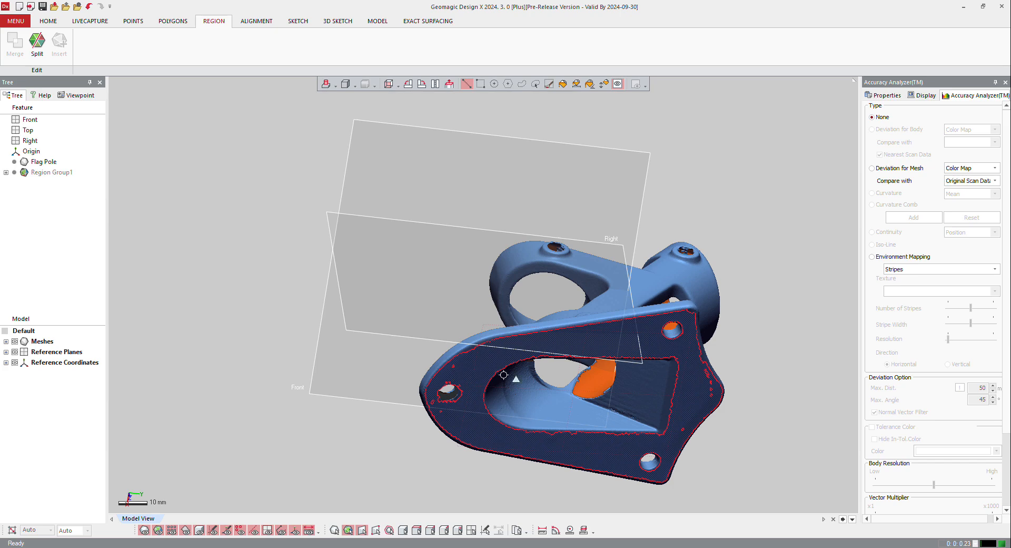
right_click_drag(503, 375, 419, 351)
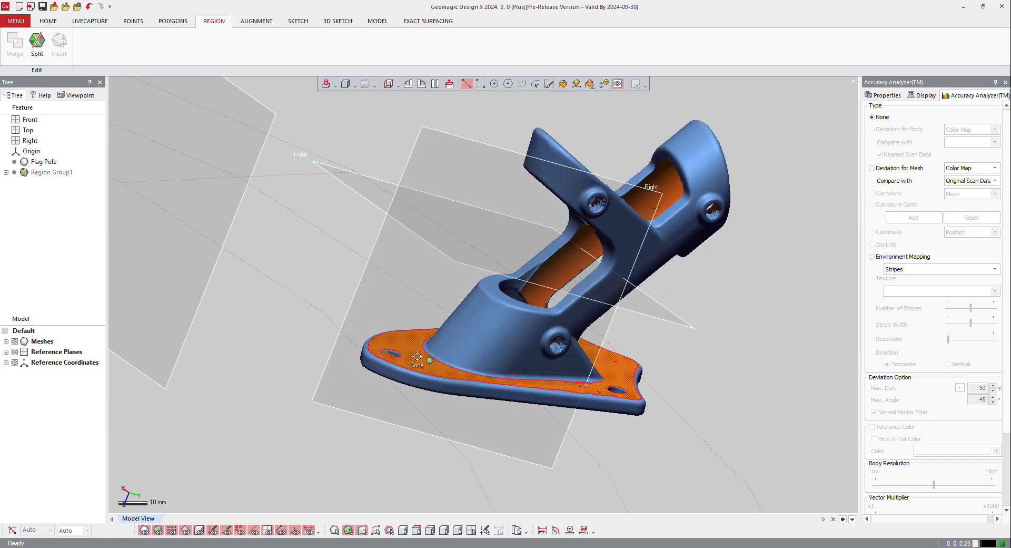
right_click_drag(670, 353, 471, 325)
right_click_drag(683, 313, 590, 318)
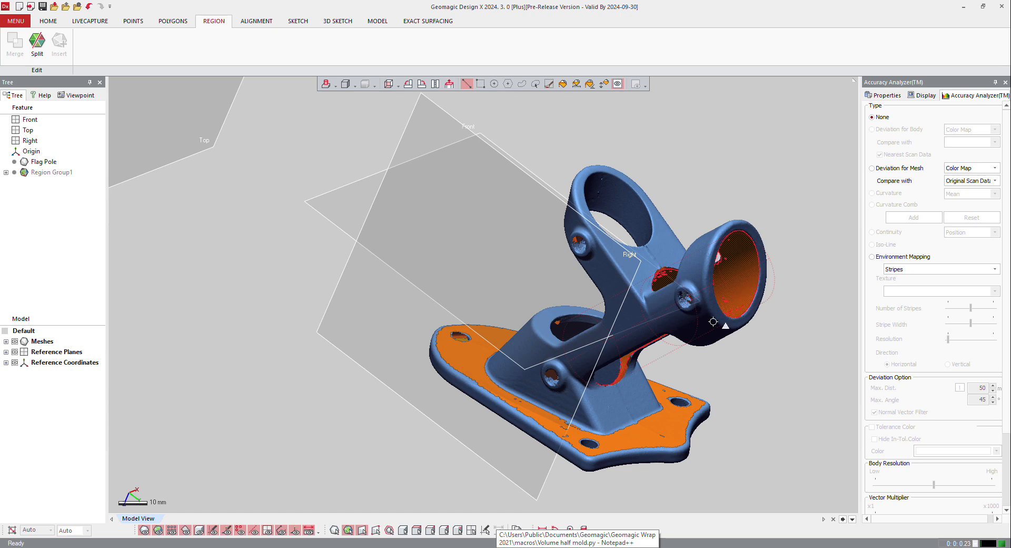
right_click_drag(683, 375, 686, 320)
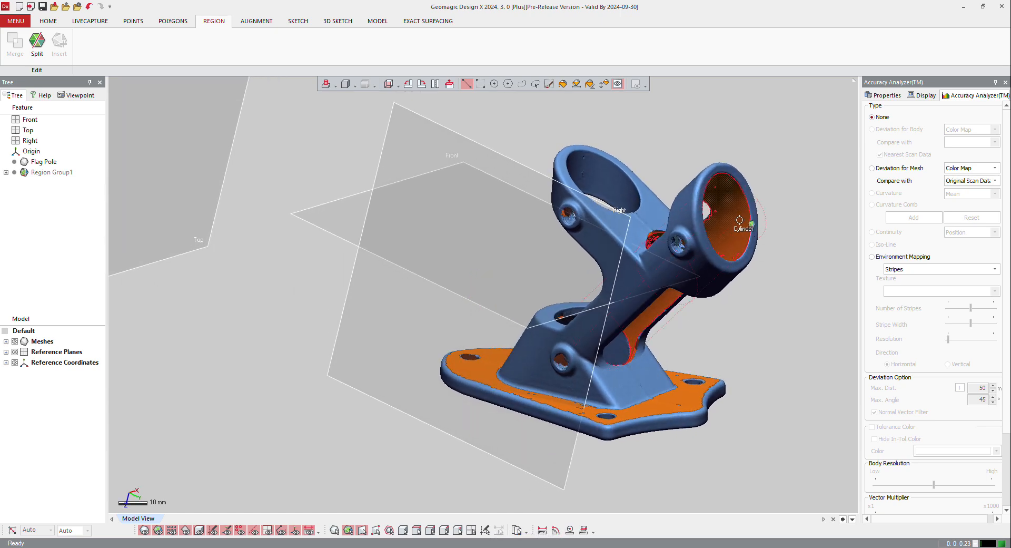
right_click_drag(553, 453, 608, 317)
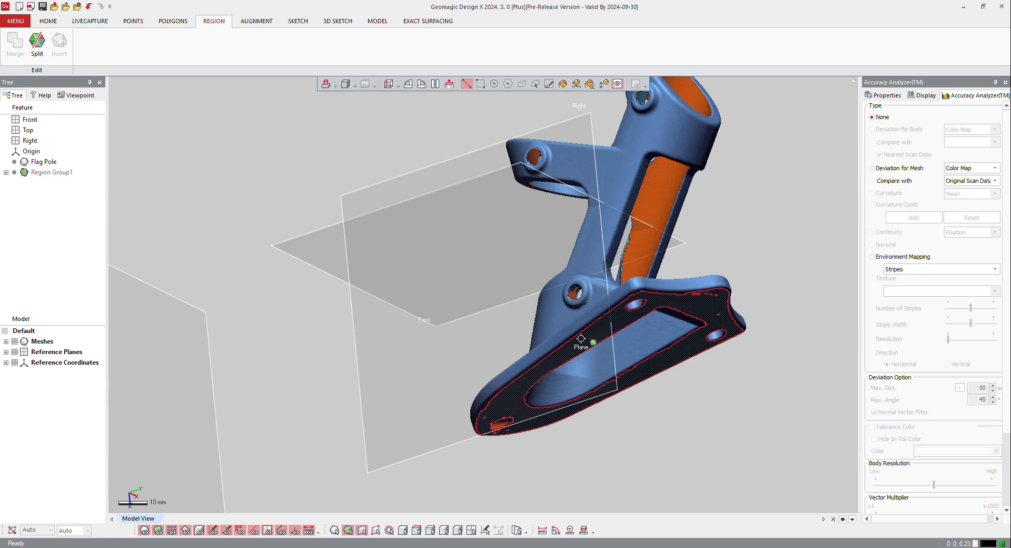
right_click_drag(582, 339, 530, 304)
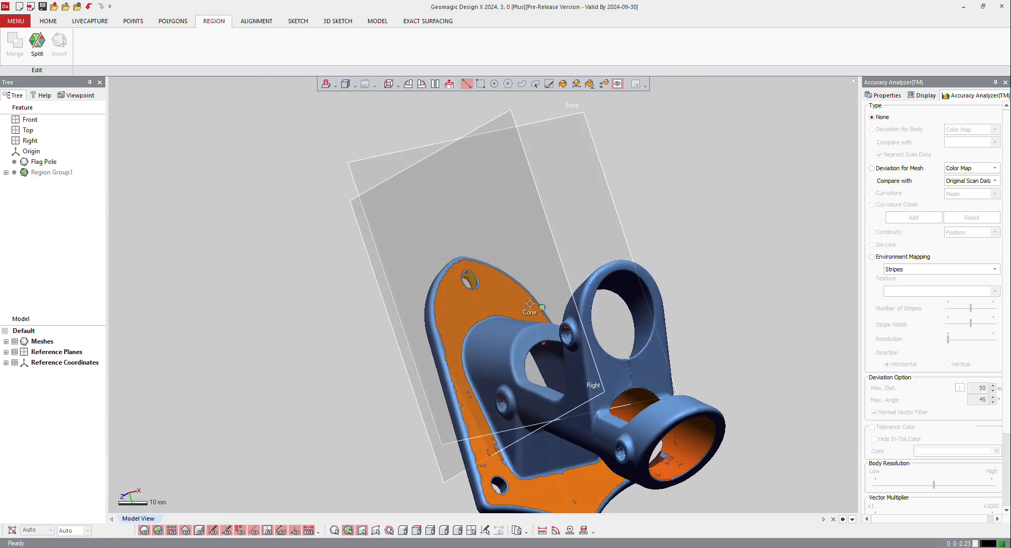
right_click_drag(517, 226, 584, 309)
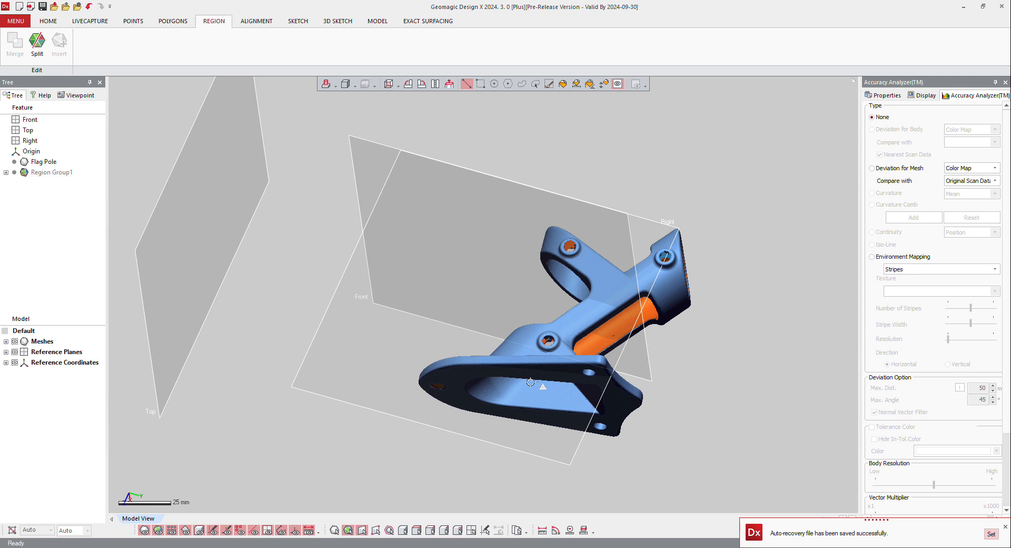
right_click_drag(531, 382, 440, 391)
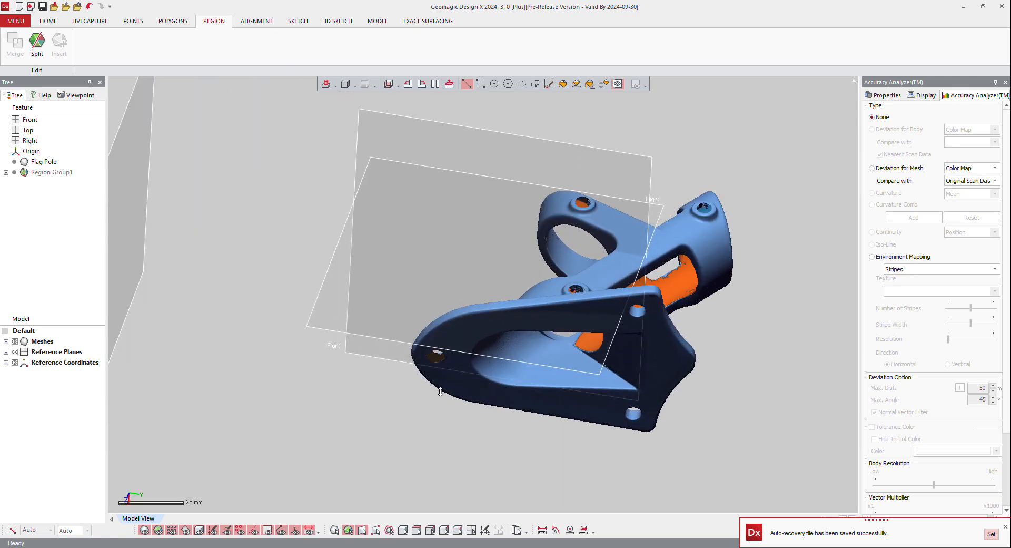
- Create a mesh sketch on the base underside region with a 1.5 mm section offset and a 10 mm silhouette range
left_click(566, 320)
right_click(565, 320)
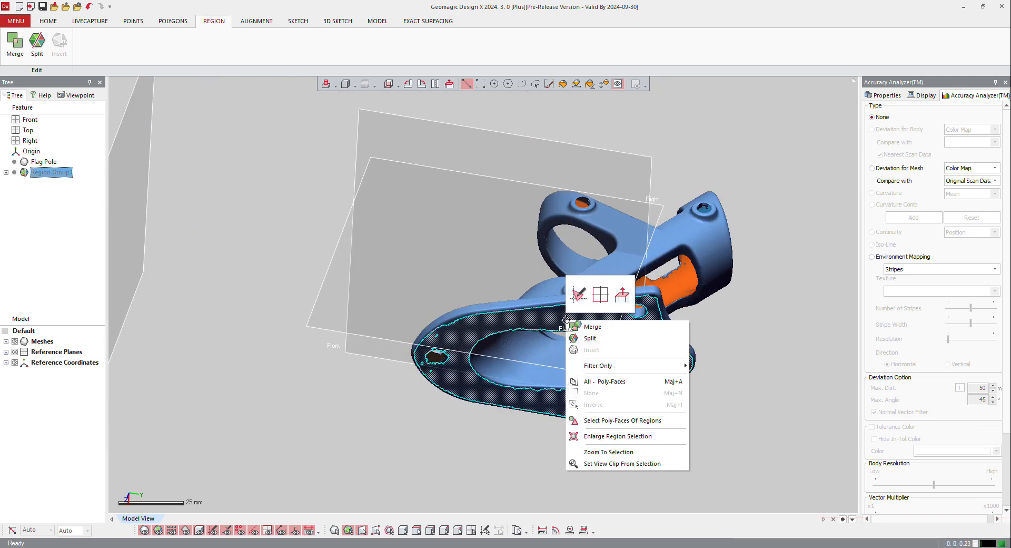
left_click(579, 294)
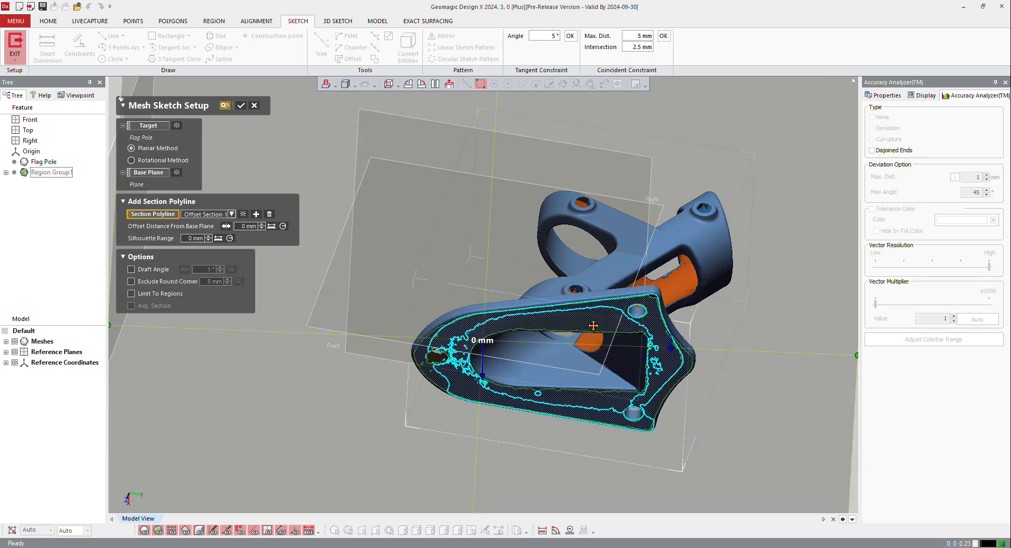
right_click_drag(594, 326, 545, 420)
left_click_drag(480, 415, 480, 411)
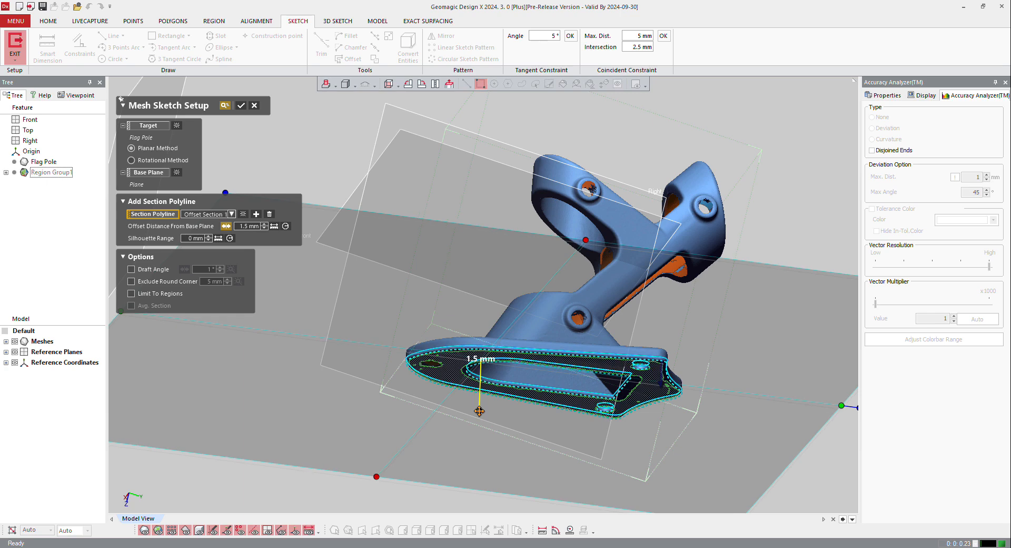
right_click_drag(500, 406, 607, 407)
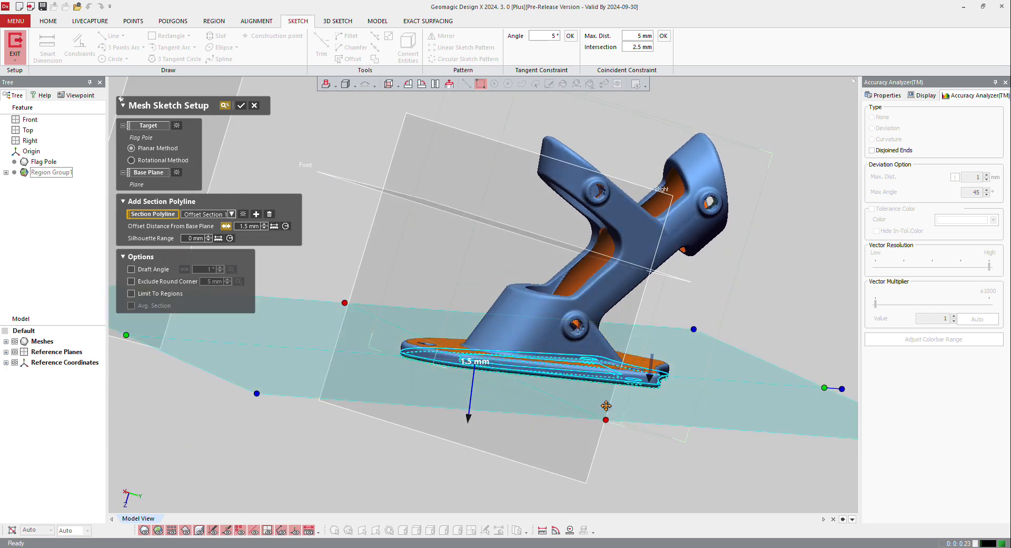
left_click_drag(650, 378, 648, 390)
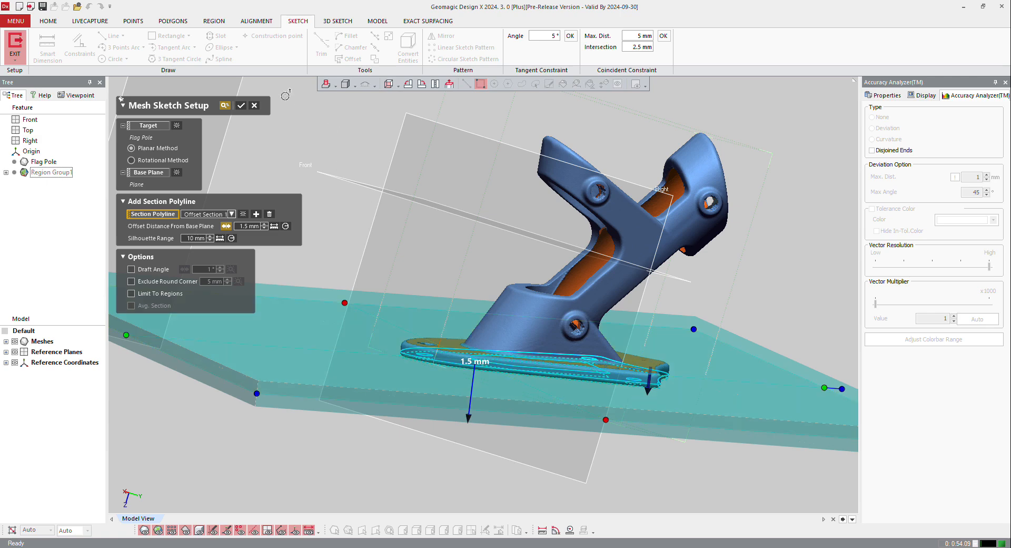
left_click(238, 106)
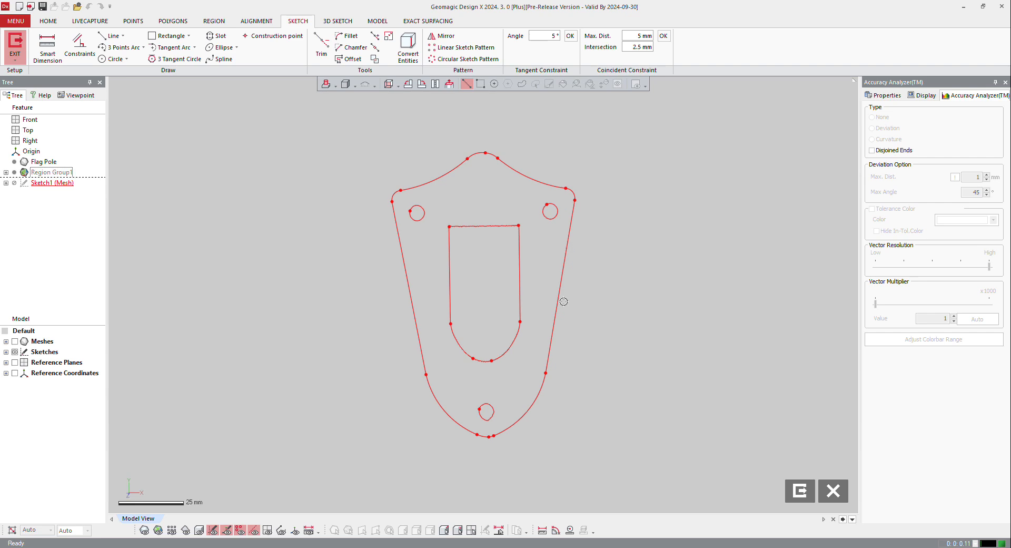
- Fit circles to the three mounting hole polylines of the base sketch
left_click(111, 58)
left_click(427, 216)
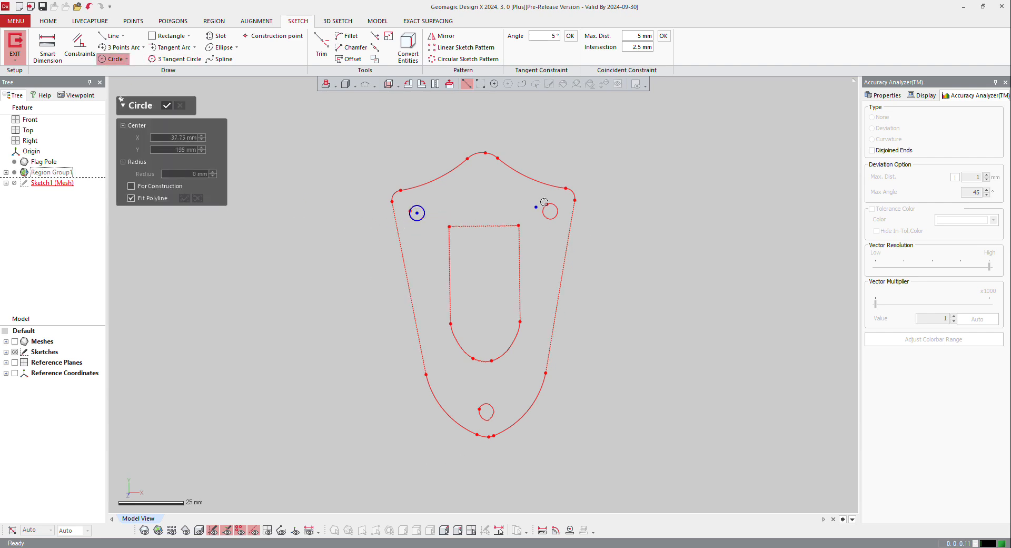
left_click(553, 226)
left_click(497, 410)
left_click(167, 106)
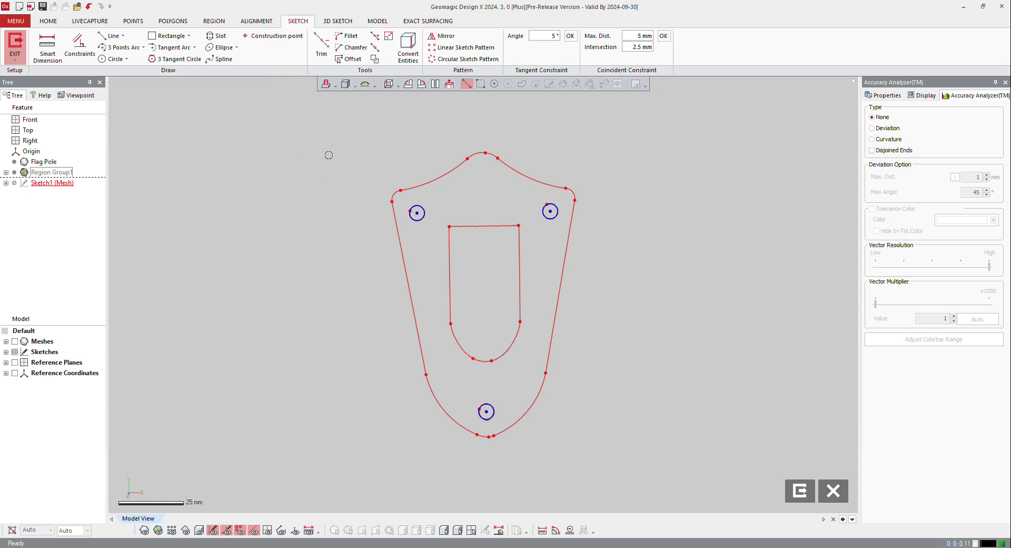
- Convert the three mounting hole circles of the base sketch to construction geometry
mouse_move(325, 140)
left_mouse_down()
mouse_move(643, 417)
mouse_move(465, 83)
left_mouse_up()
left_click(481, 84)
mouse_move(343, 128)
left_mouse_down()
mouse_move(688, 500)
mouse_move(697, 496)
left_mouse_up()
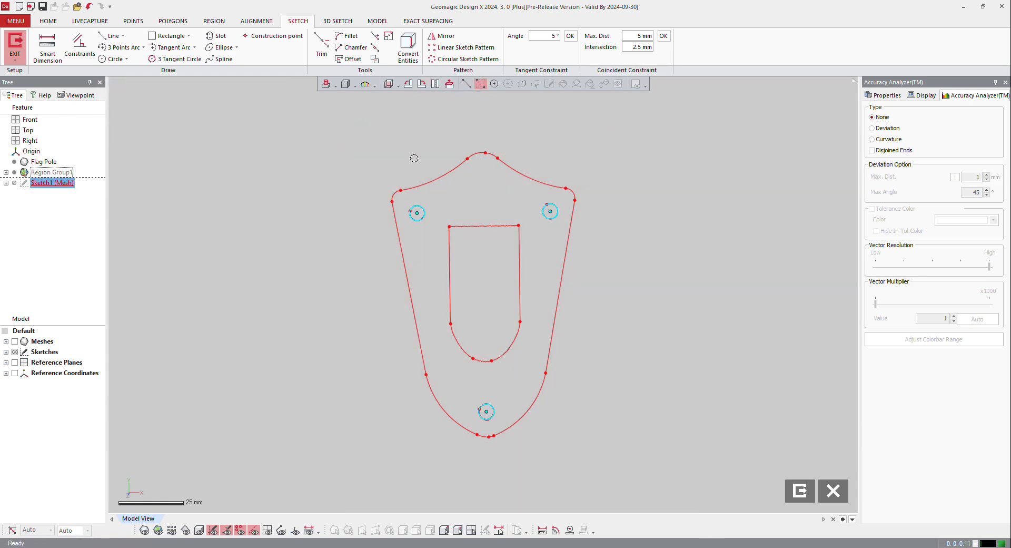
right_click(421, 206)
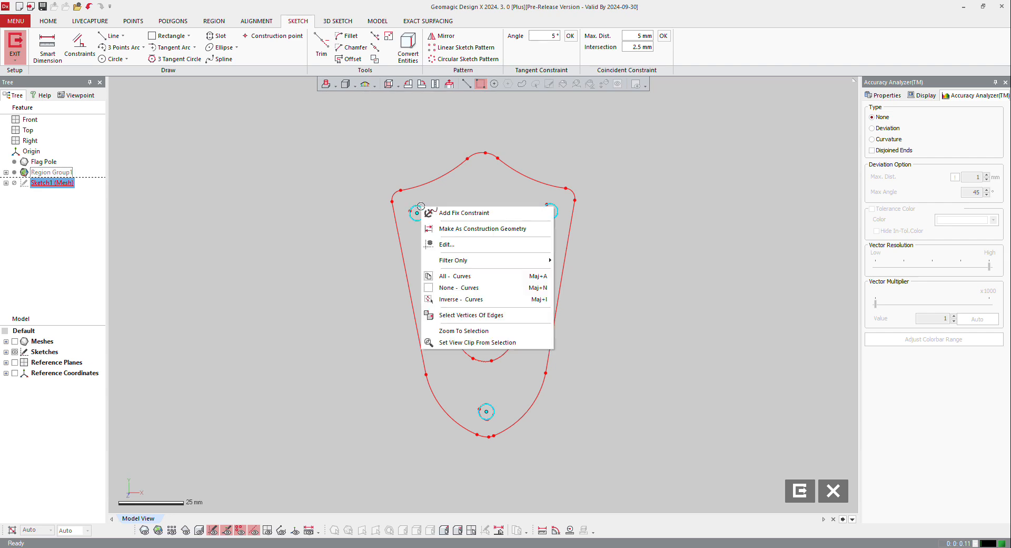
left_click(483, 228)
left_click(243, 144)
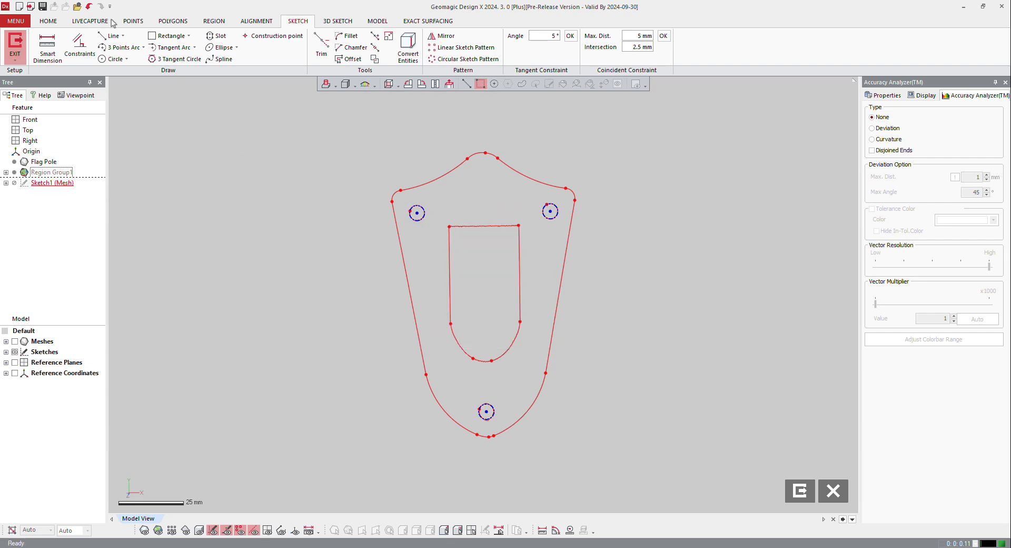
- Draw a construction line between the centres of the two upper mounting hole circles
left_click(112, 35)
left_click(131, 198)
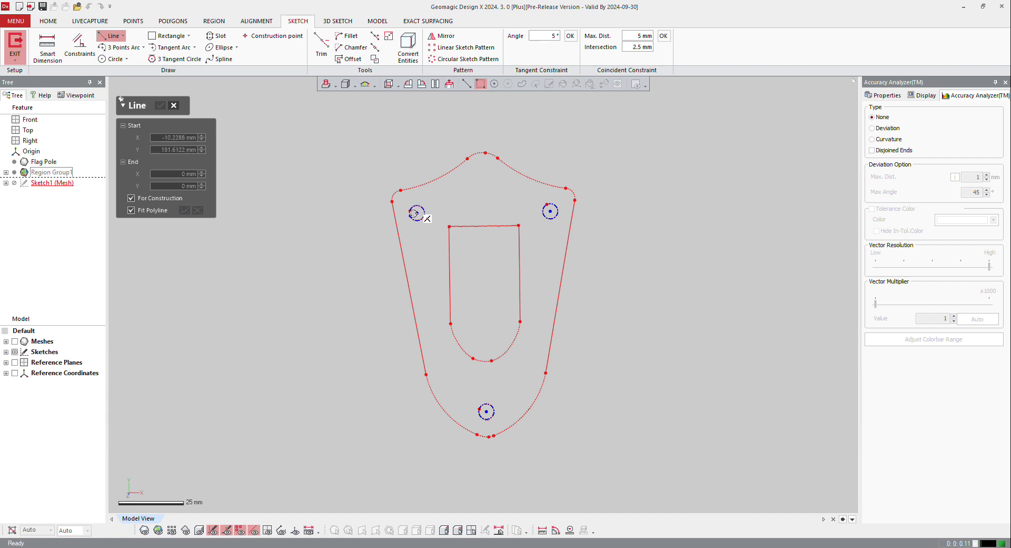
left_click(417, 213)
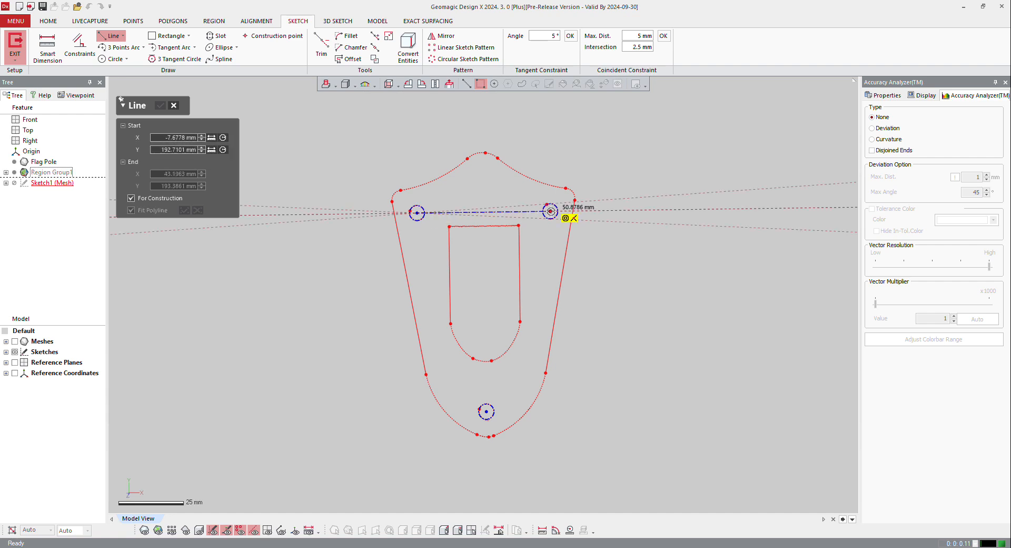
left_click(550, 211)
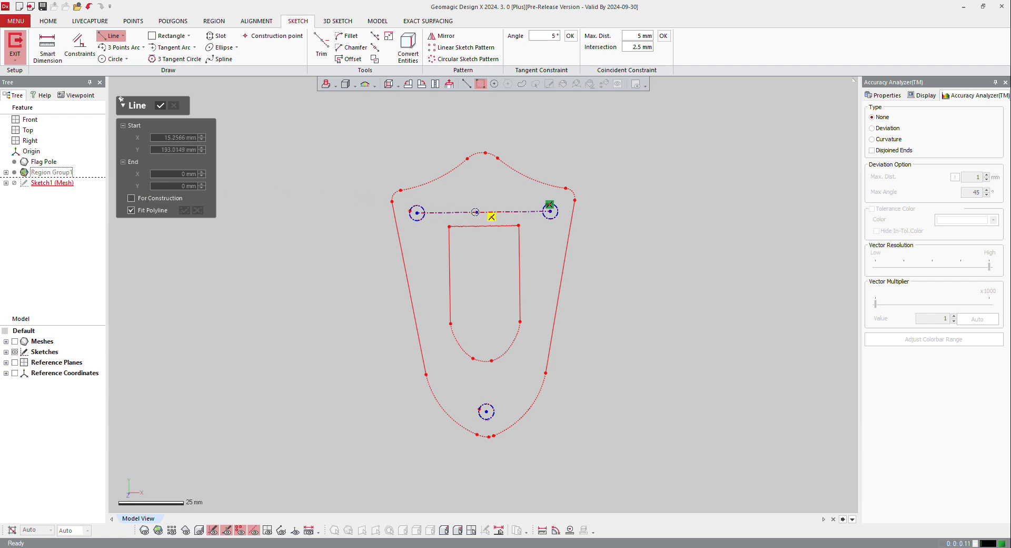
- Draw a regular line from the midpoint of the construction line to the centre of the lower mounting hole circle
left_click(482, 212)
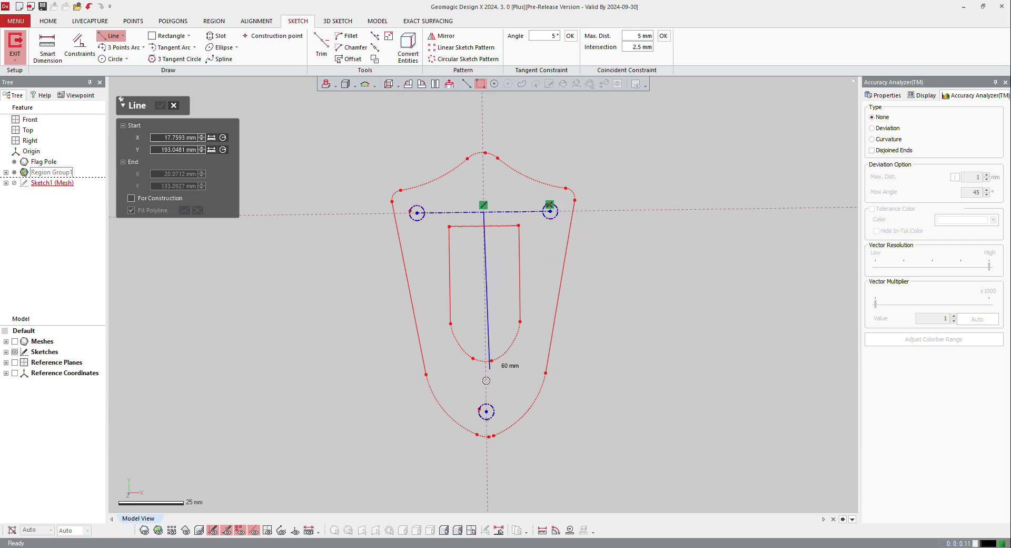
left_click(486, 411)
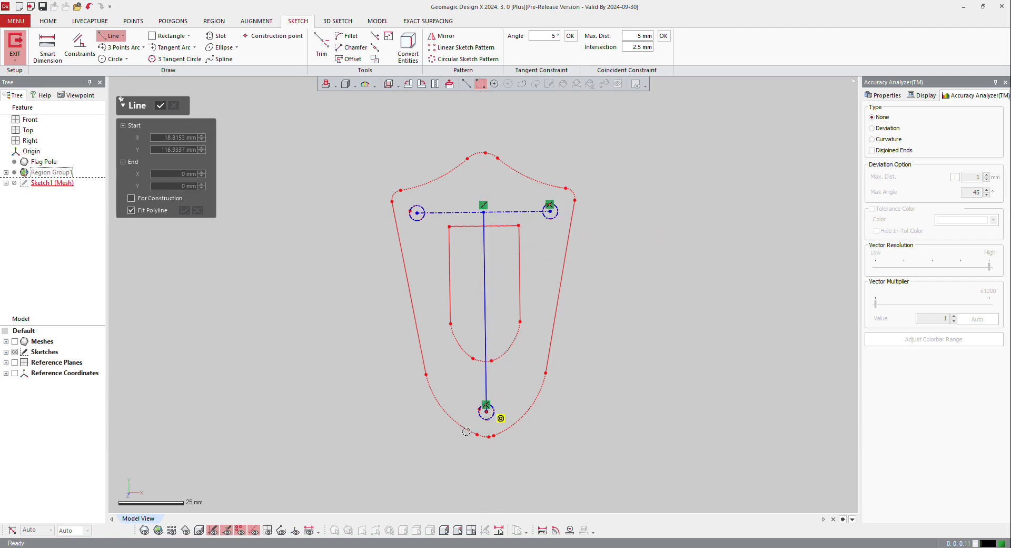
key("Escape")
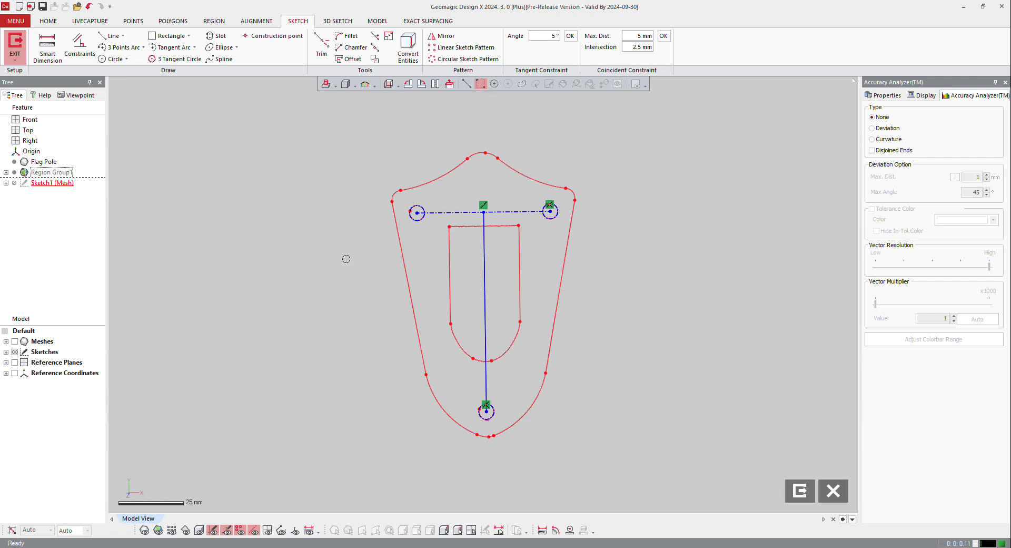
- Constrain the long centre line perpendicular to the construction line joining the two upper holes
left_click(484, 250)
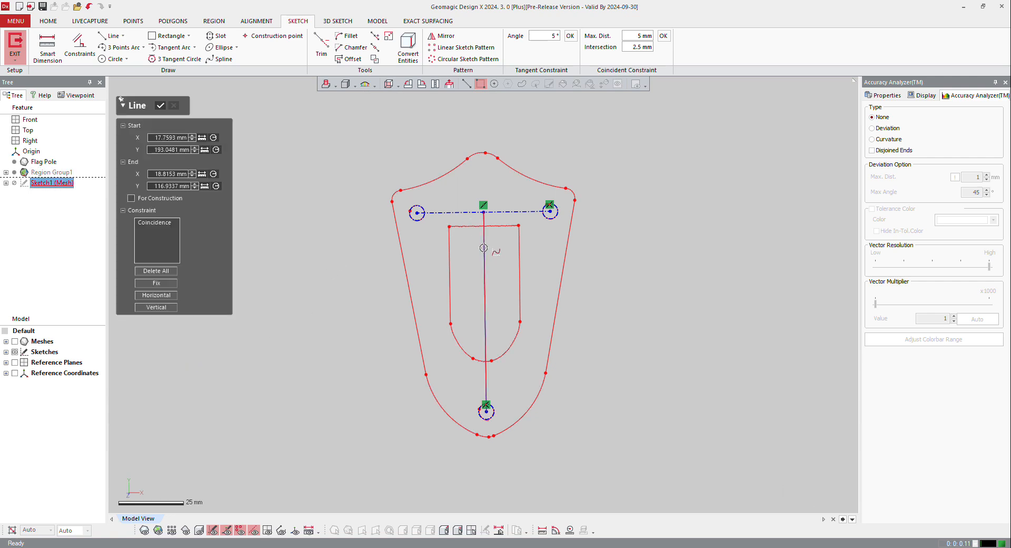
left_click(469, 213)
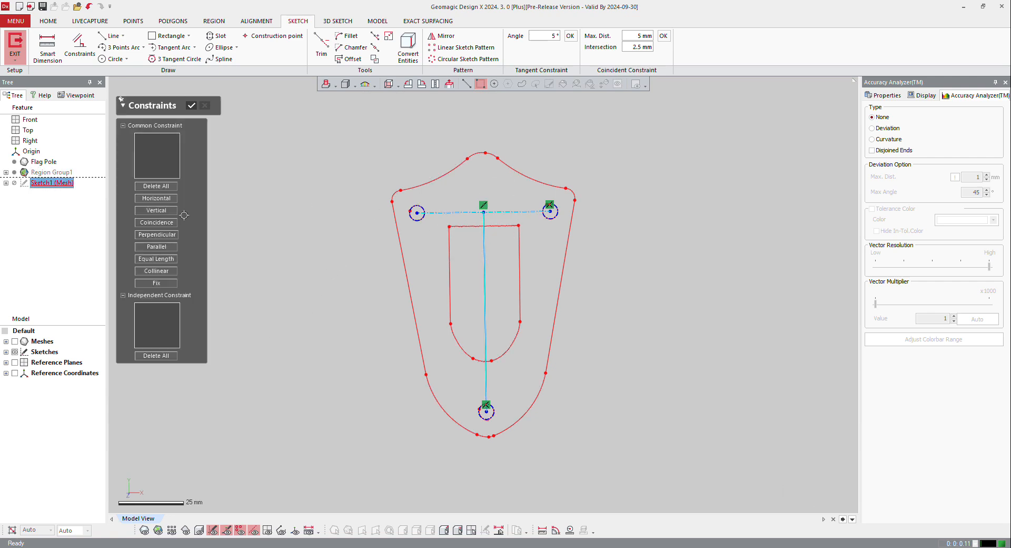
left_click(162, 235)
left_click(534, 470)
scroll(497, 436, "up", 4)
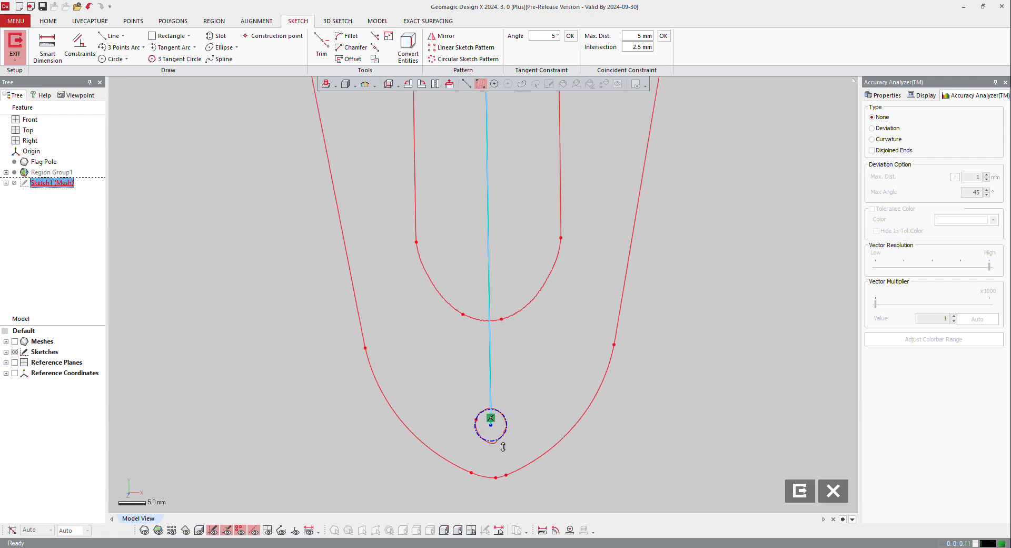
scroll(503, 446, "down", 6)
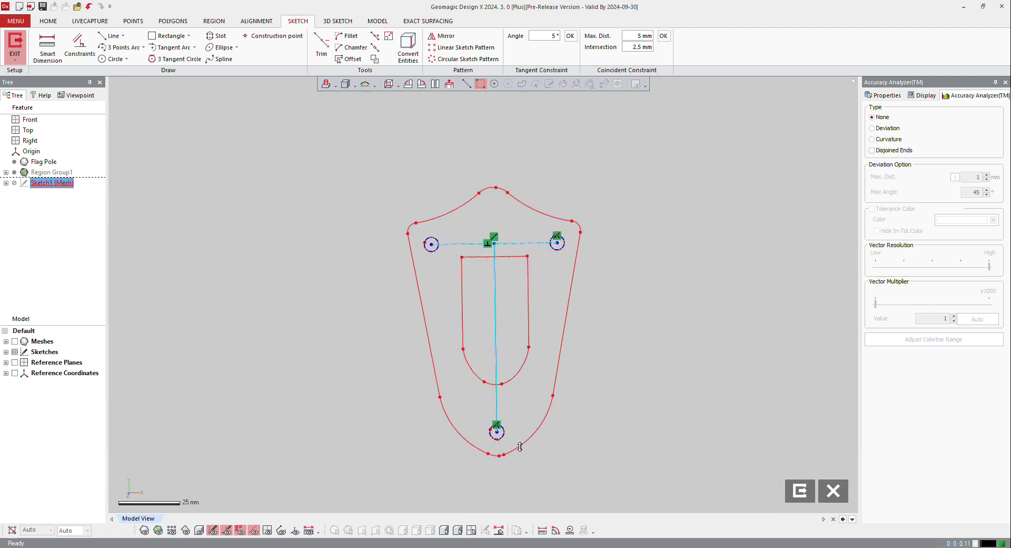
- Exit the base mesh sketch and show the scan mesh again together with the sketch
left_click(15, 45)
mouse_move(342, 94)
right_mouse_down()
mouse_move(542, 122)
mouse_move(544, 143)
right_mouse_up()
left_click(145, 532)
right_click_drag(337, 427, 464, 320)
right_click_drag(693, 314, 533, 292)
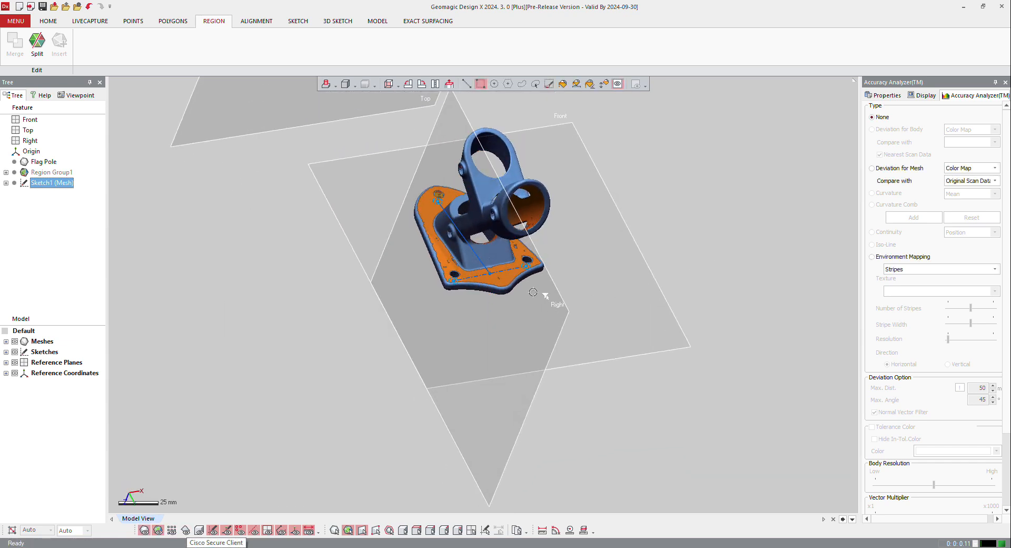
left_click(43, 21)
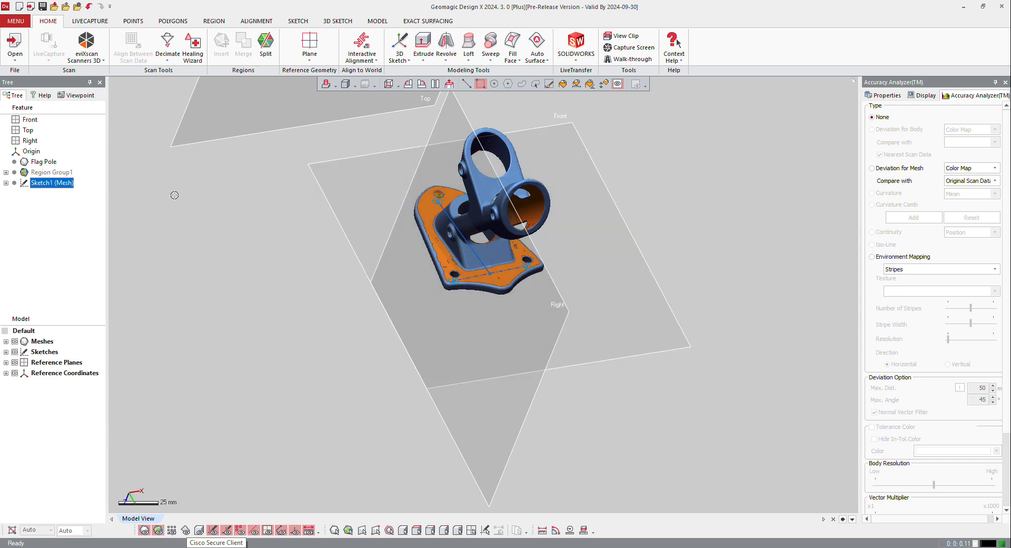
key("ctrl+1")
left_click(1, 1)
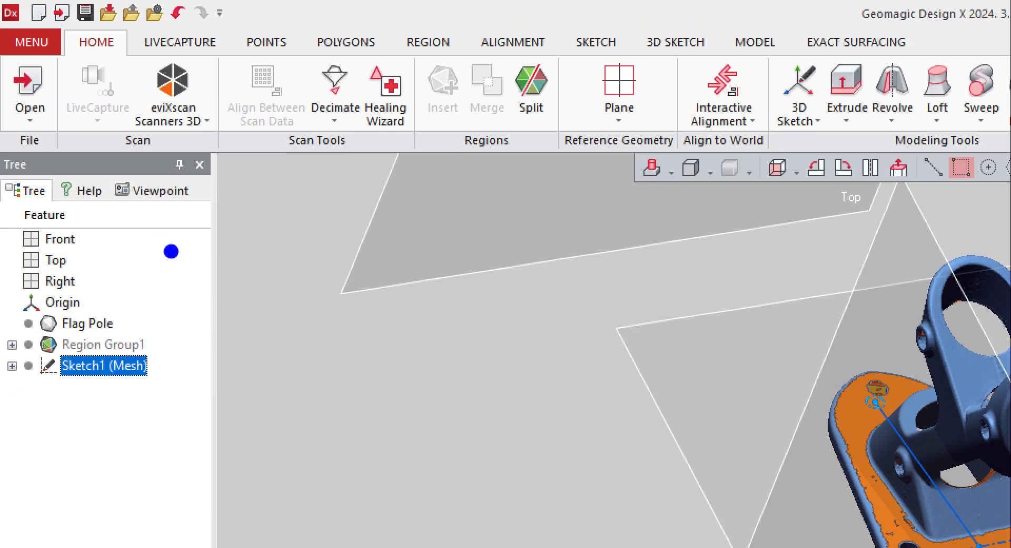
mouse_move(126, 247)
left_mouse_down()
mouse_move(227, 259)
mouse_move(867, 268)
left_mouse_up()
left_click_drag(830, 241, 977, 290)
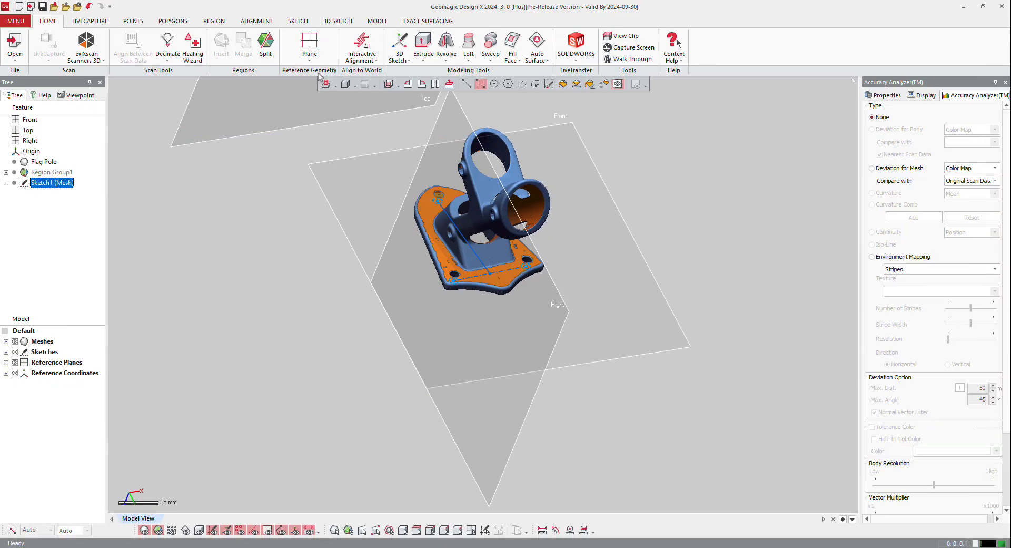
- Start an Interactive Alignment of the Flag Pole mesh using X-Y-Z, with its position defined by the base underside plane and the tube bore cylinder
left_click(697, 90)
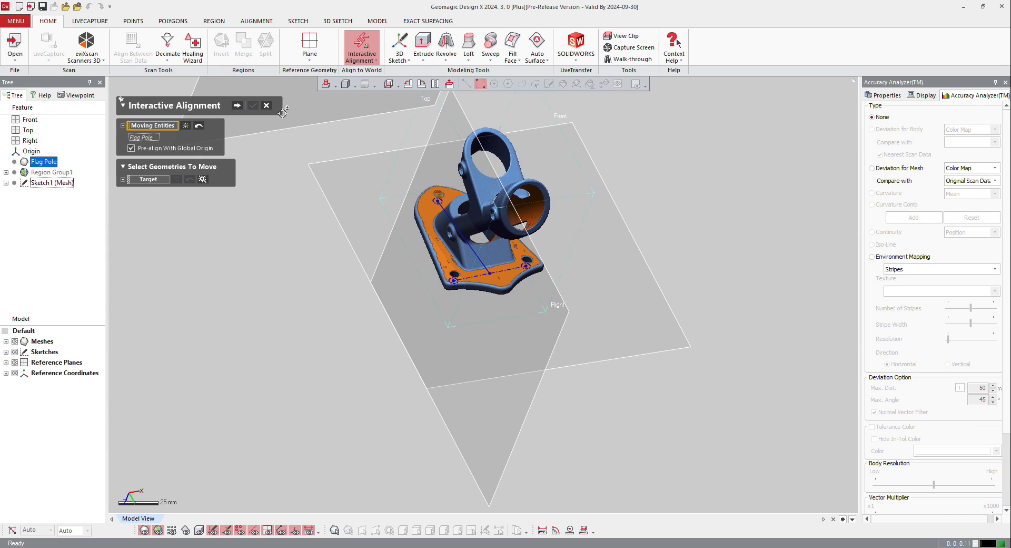
left_click(237, 105)
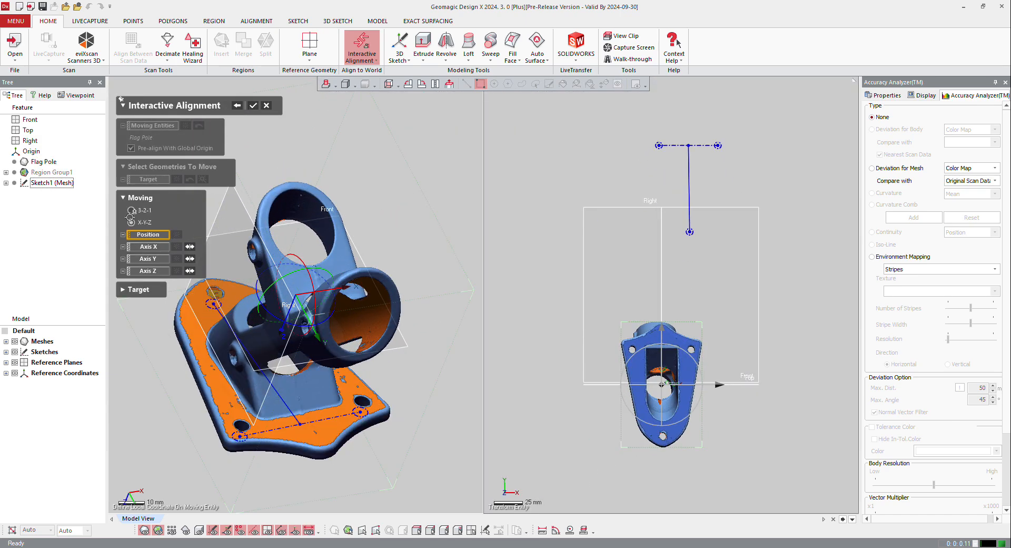
left_click(146, 236)
left_click(318, 277)
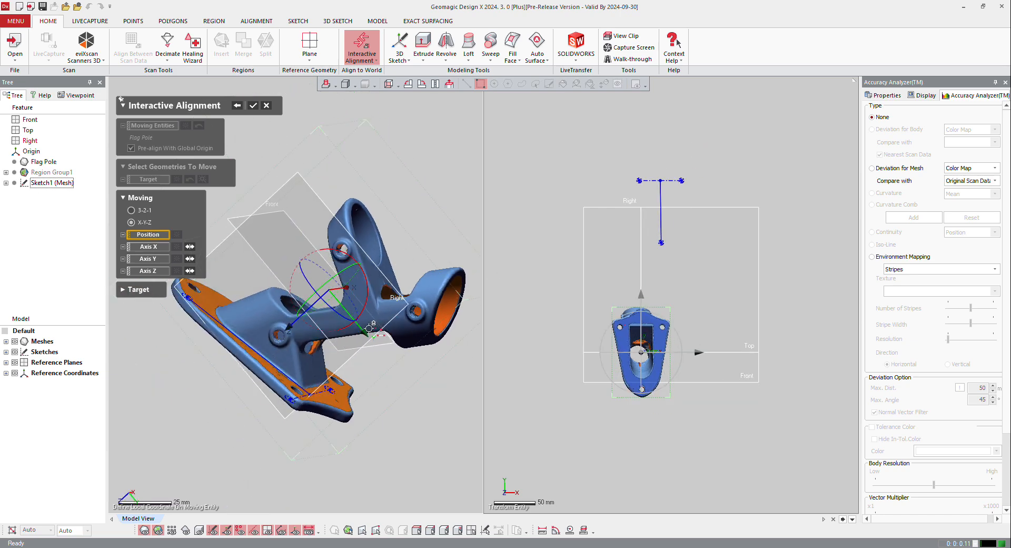
right_click_drag(373, 323, 434, 287)
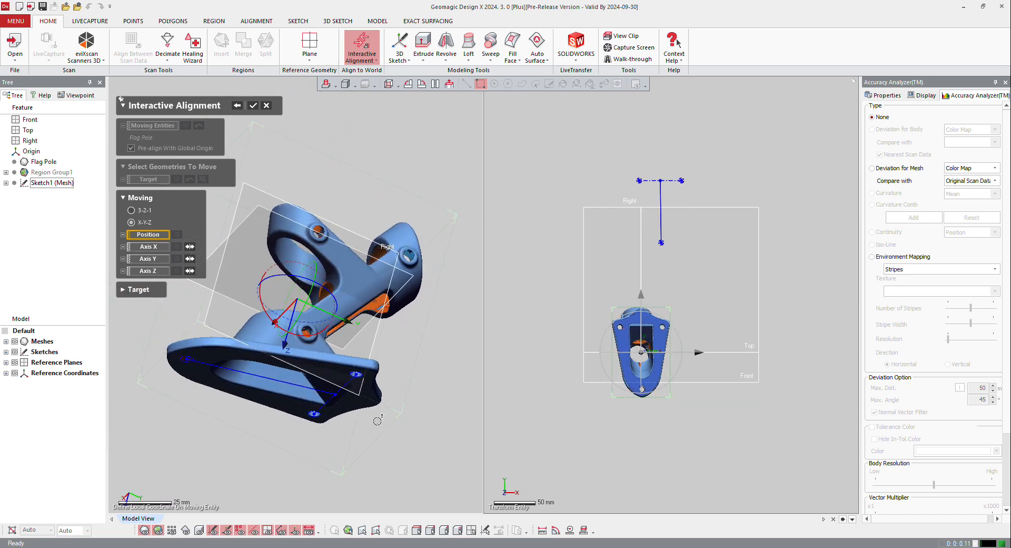
left_click(352, 392)
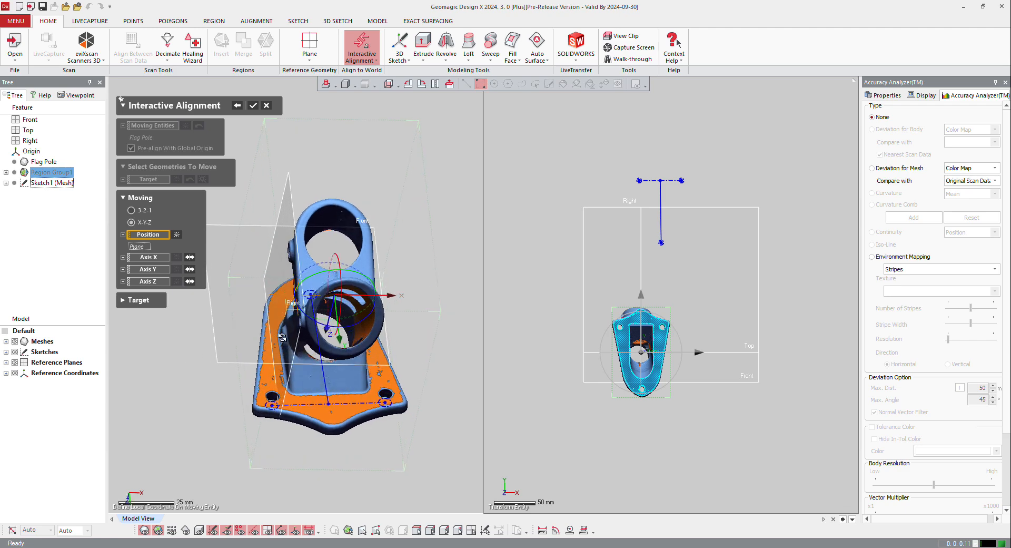
left_click(373, 314)
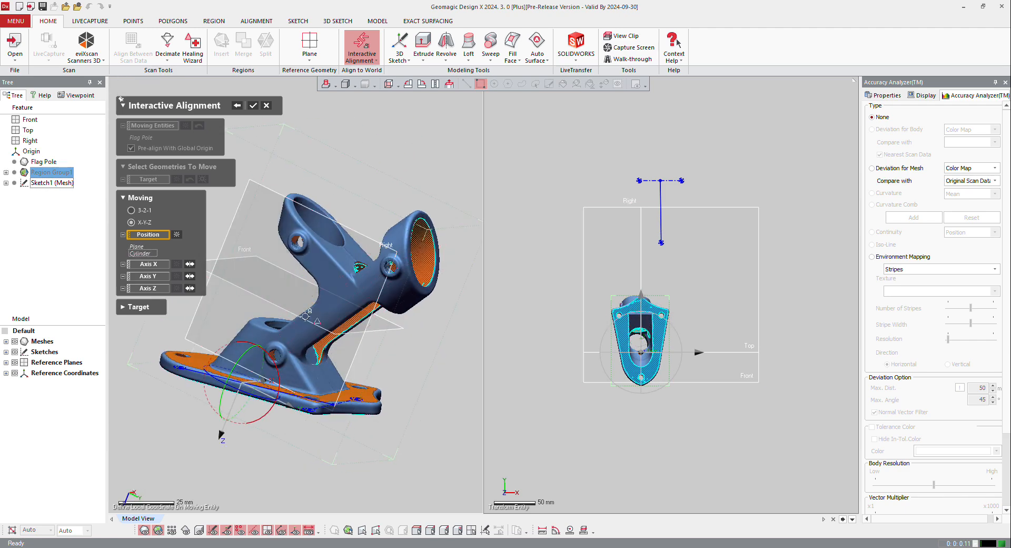
right_click_drag(205, 378, 317, 323)
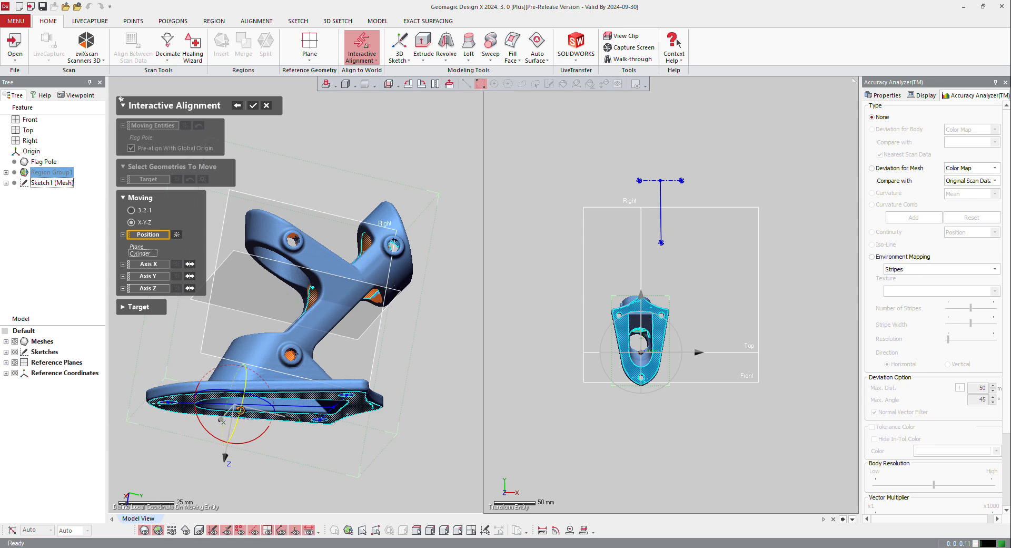
- Define the alignment's Z axis by the base underside plane region and flip its direction
left_click(146, 288)
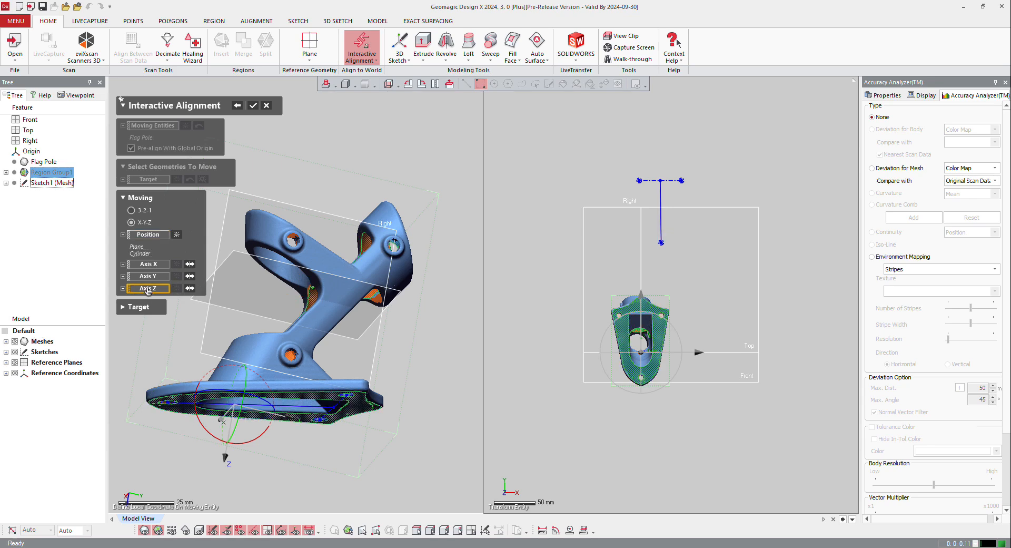
left_click(349, 404)
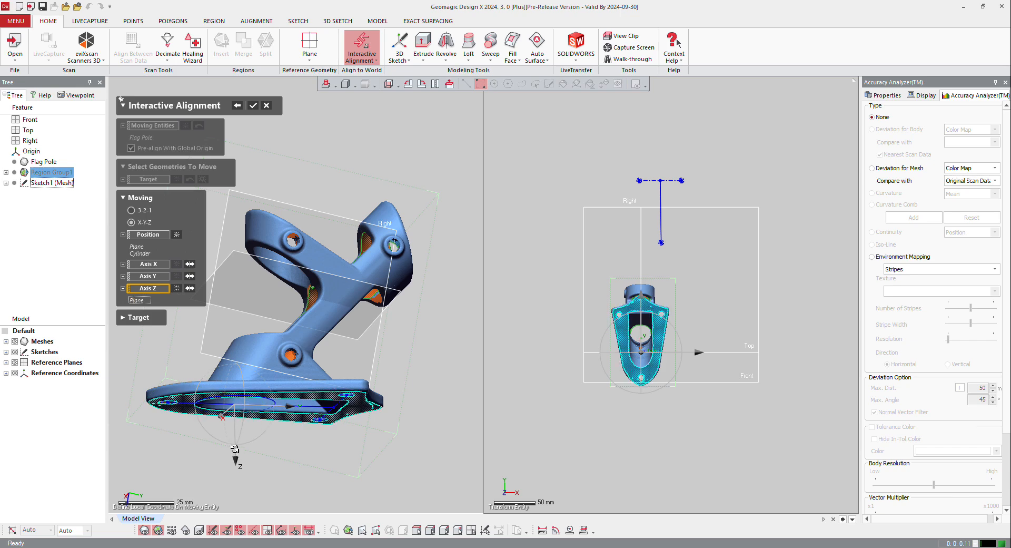
right_click_drag(235, 448, 237, 452)
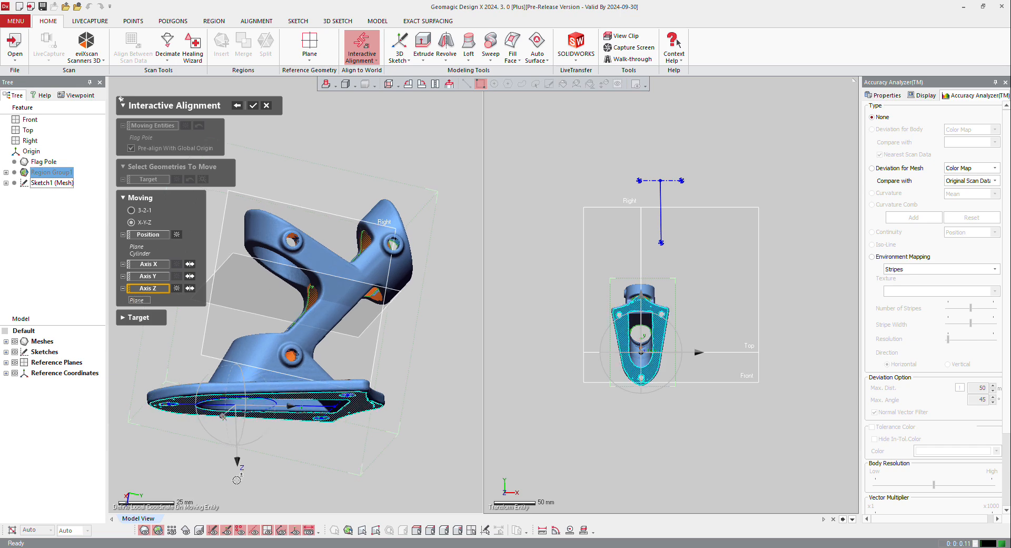
left_click(190, 289)
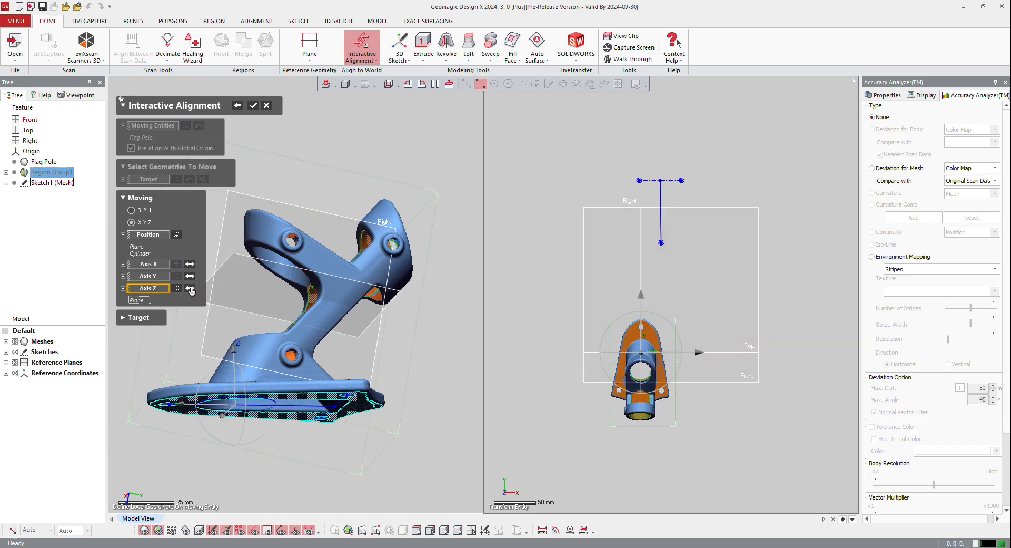
- Define the alignment's Y axis by the sketch's long centre line, apply the alignment and show the result from the front
left_click(147, 266)
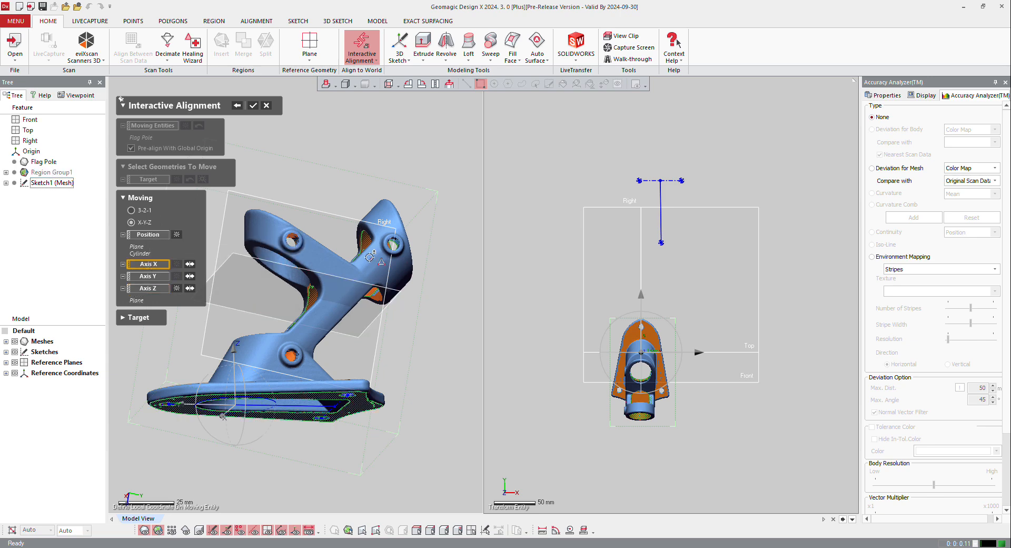
right_click_drag(366, 260, 318, 317)
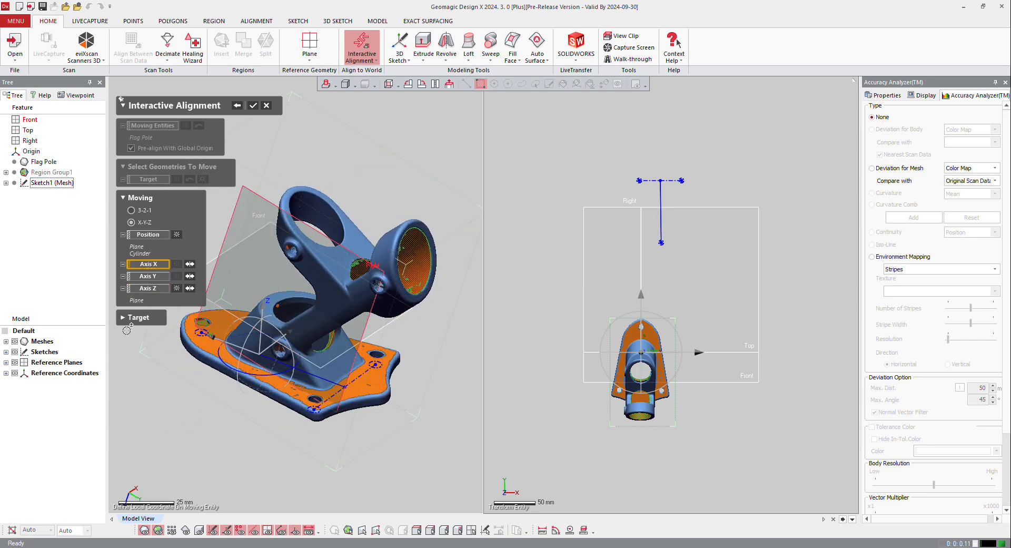
left_click(144, 277)
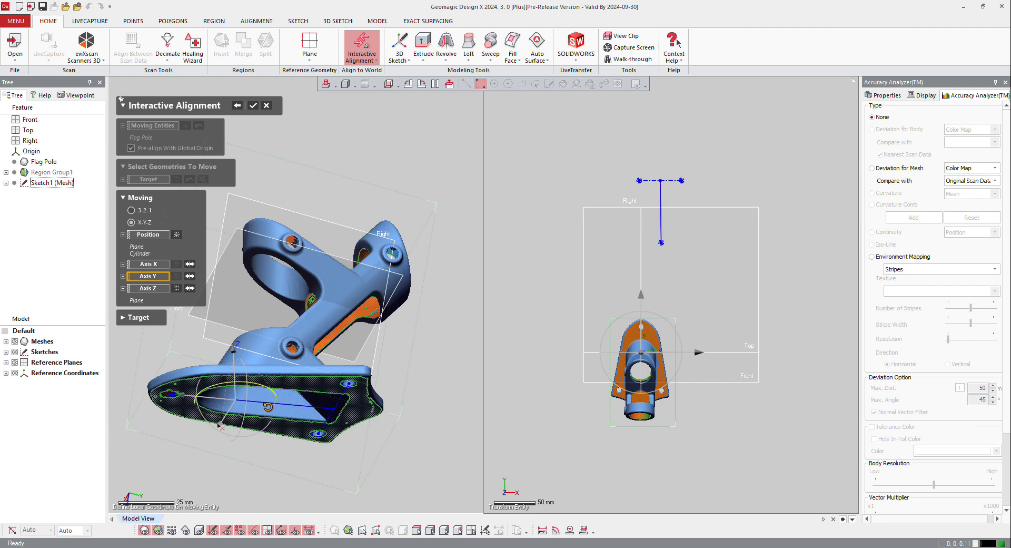
left_click(265, 401)
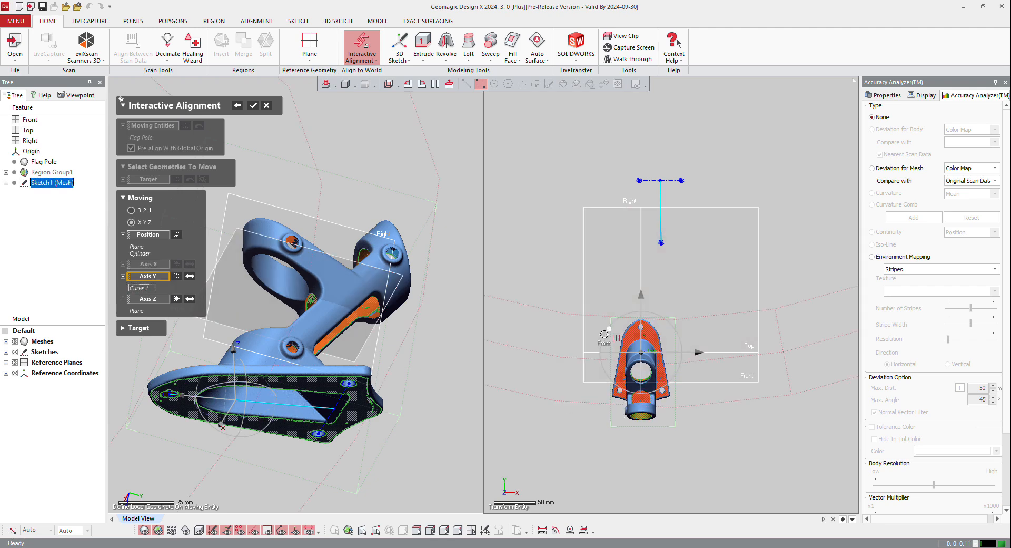
right_click_drag(342, 306, 330, 252)
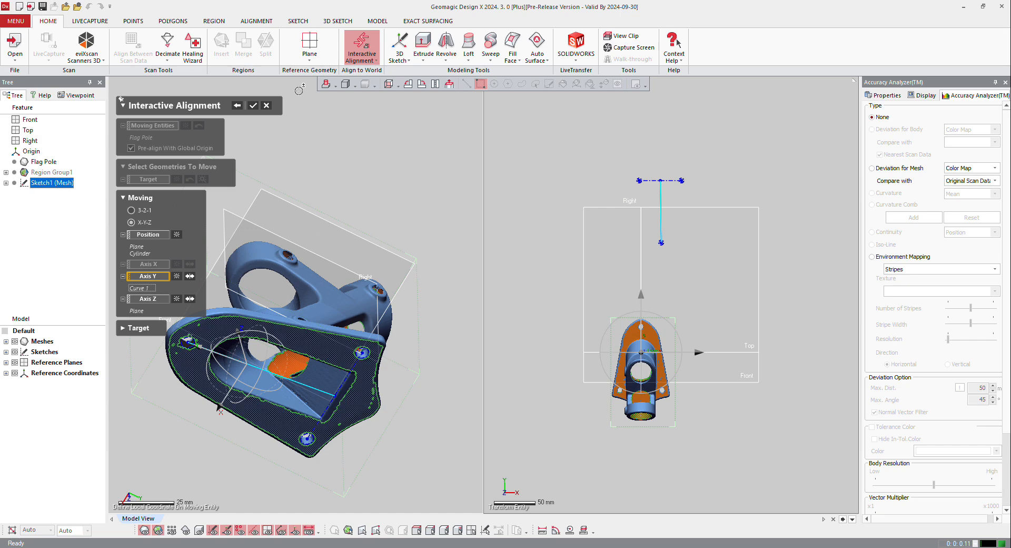
left_click(254, 106)
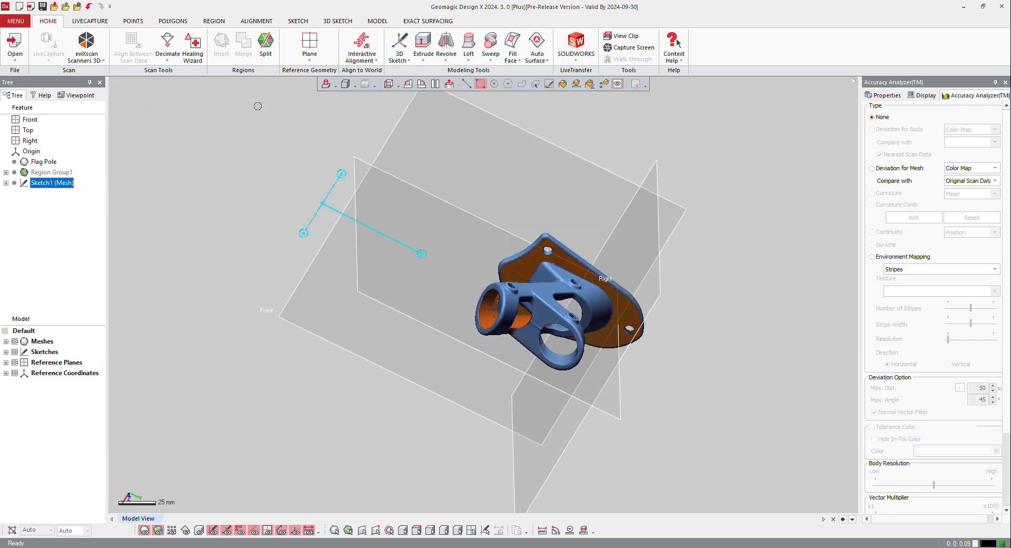
key("ctrl+1")
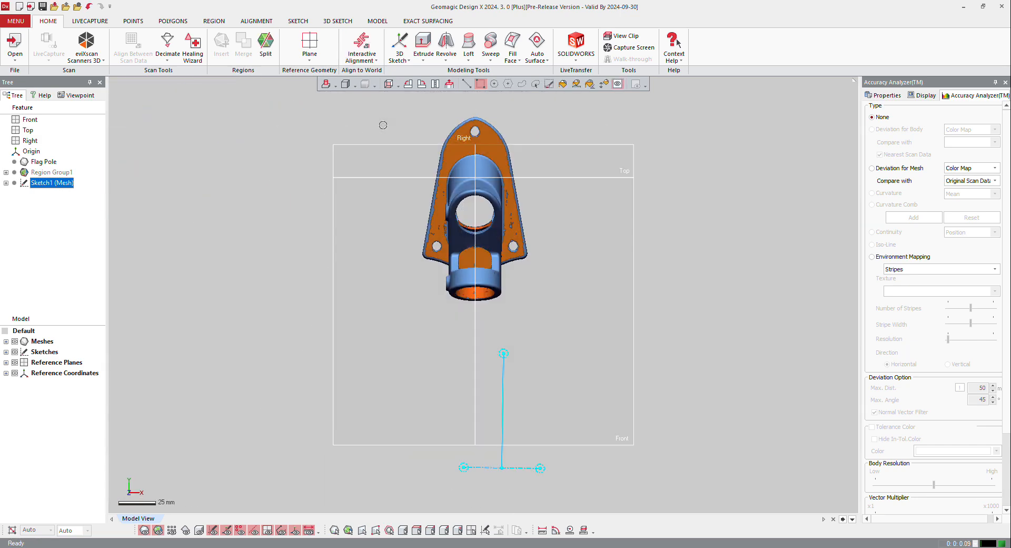
- Check the aligned mesh against the reference planes from the left, top and front views
scroll(504, 131, "up", 2)
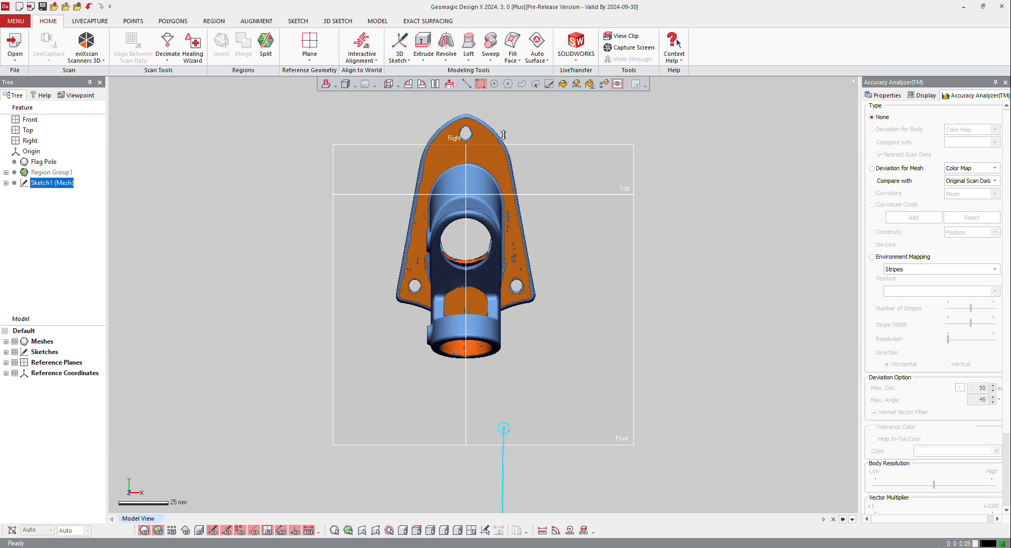
key("ctrl+3")
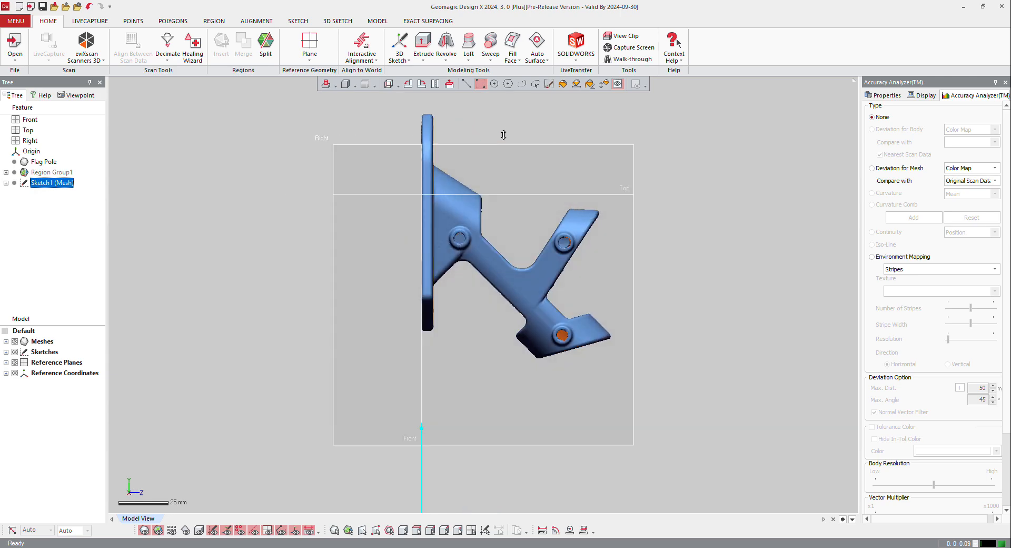
key("ctrl+5")
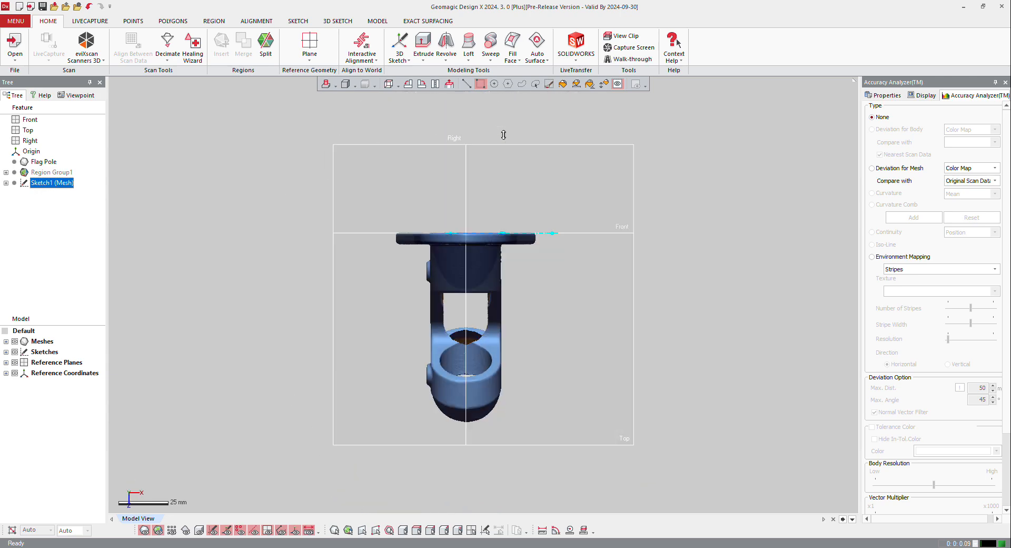
key("ctrl+1")
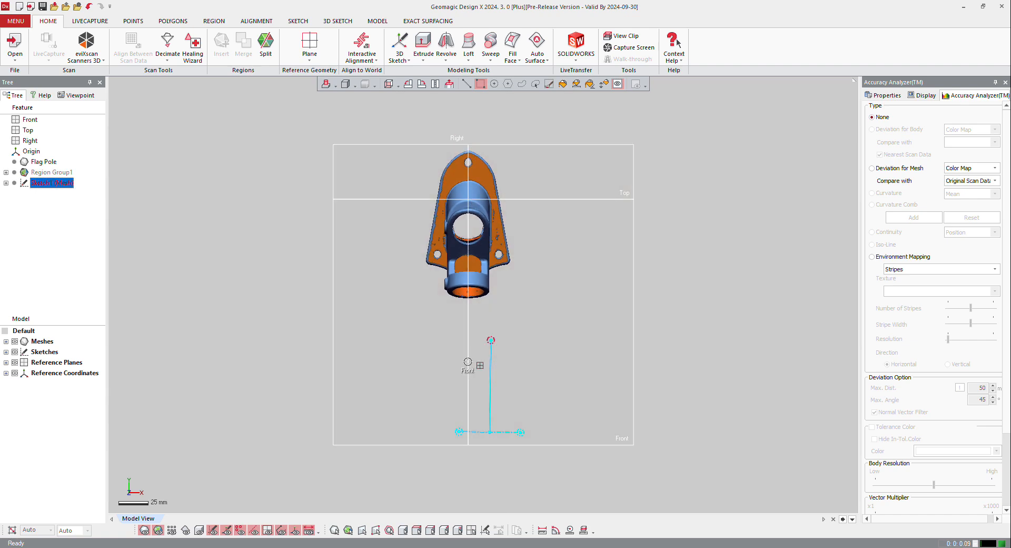
- Delete the mesh sketch that served for the alignment
right_click(31, 184)
left_click(65, 203)
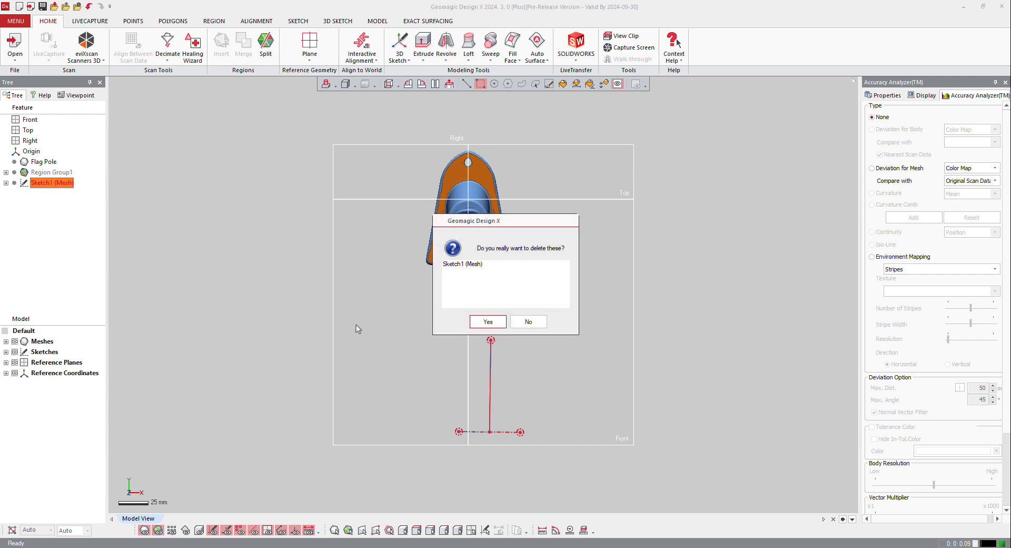
left_click(476, 321)
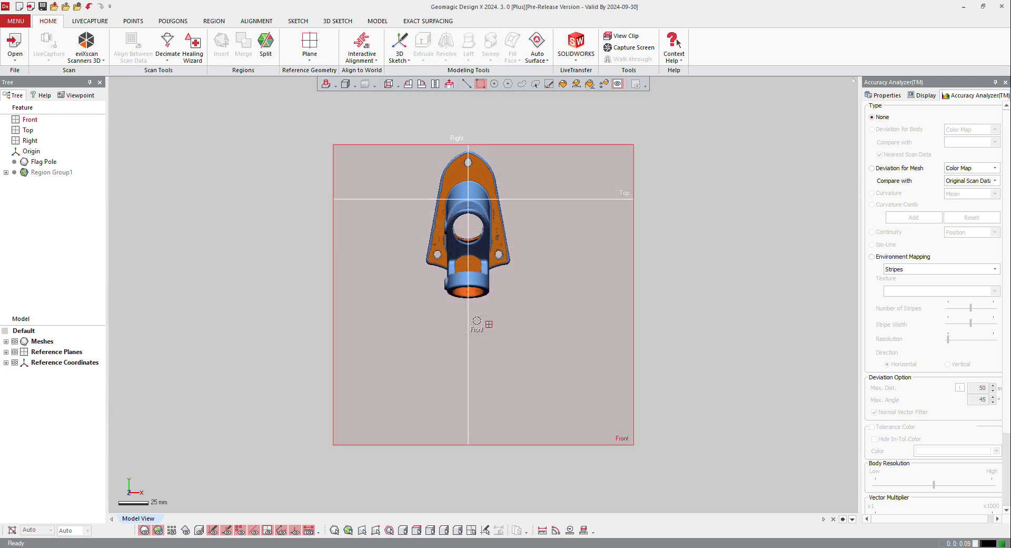
- Measure the angle between the Front plane and the tube's inner cylinder region, and close the measurement
key("ctrl+f")
right_click_drag(520, 320, 506, 252)
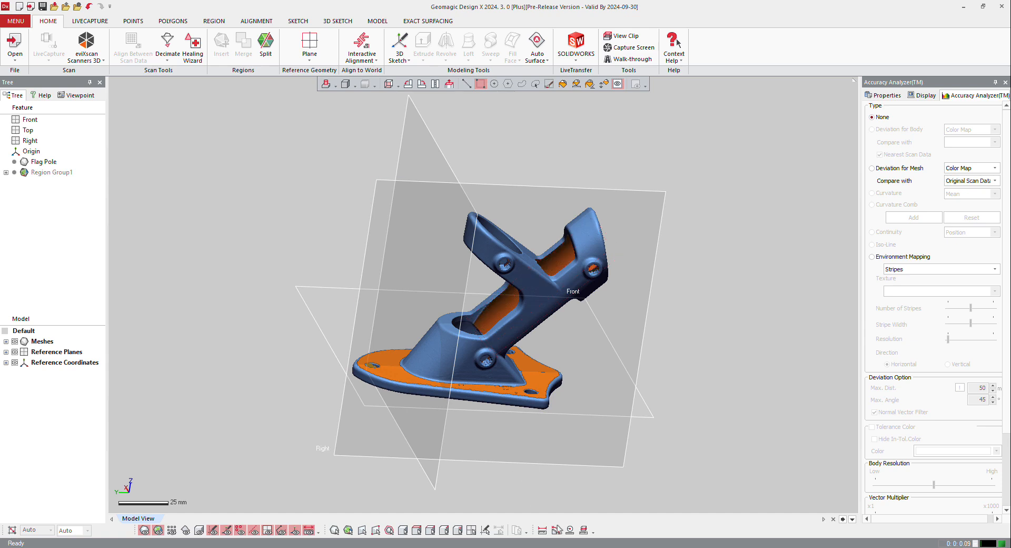
left_click(557, 530)
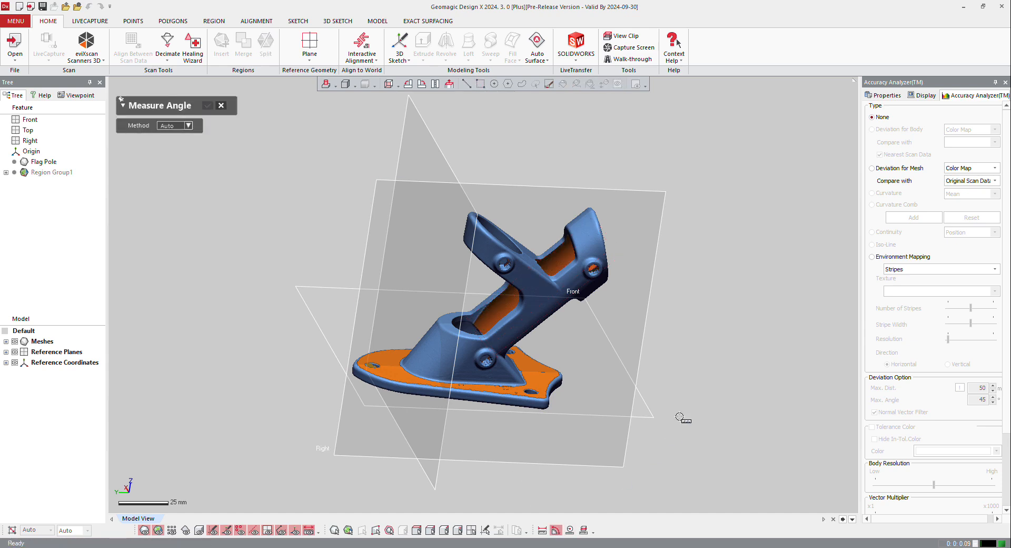
left_click(650, 411)
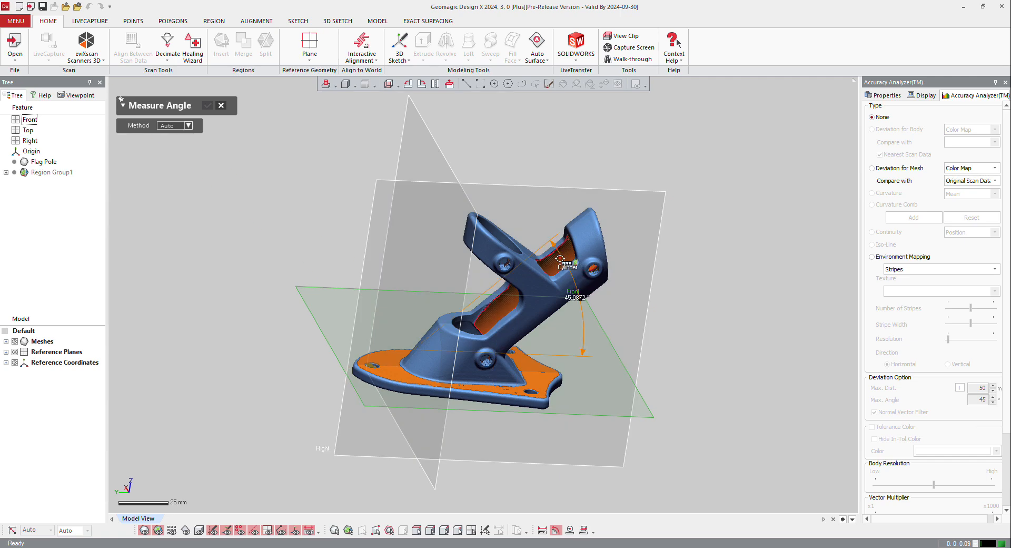
left_click(560, 258)
right_click_drag(653, 289, 453, 335)
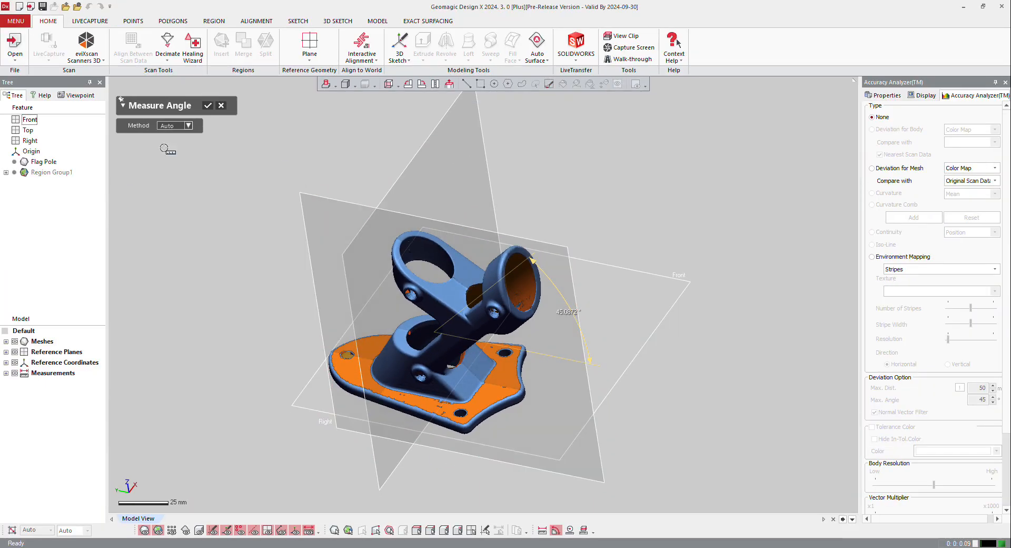
left_click(219, 107)
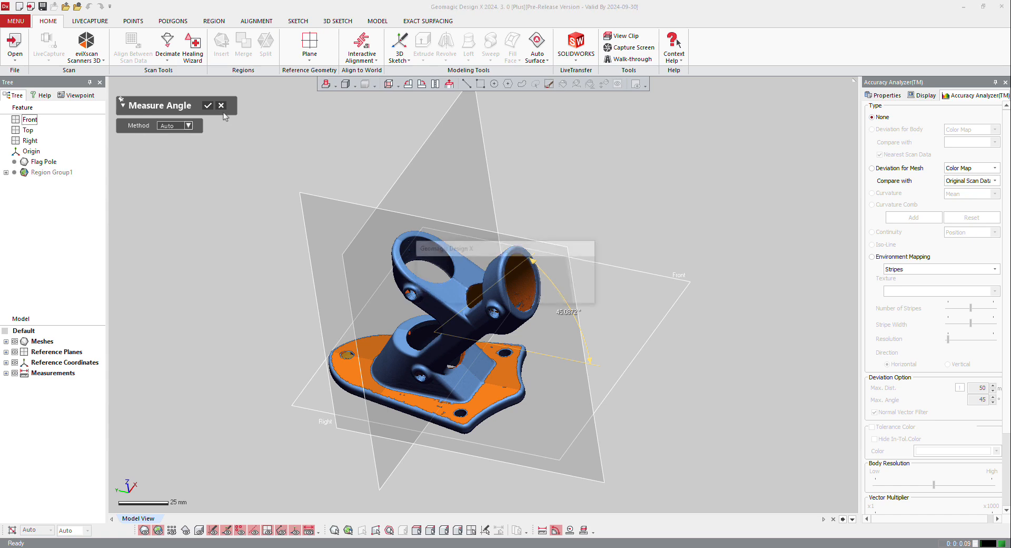
left_click(488, 299)
- Add a reference vector at the intersection of the Right and Front planes, using the Intersect 2 Planes method
right_click_drag(495, 270, 563, 238)
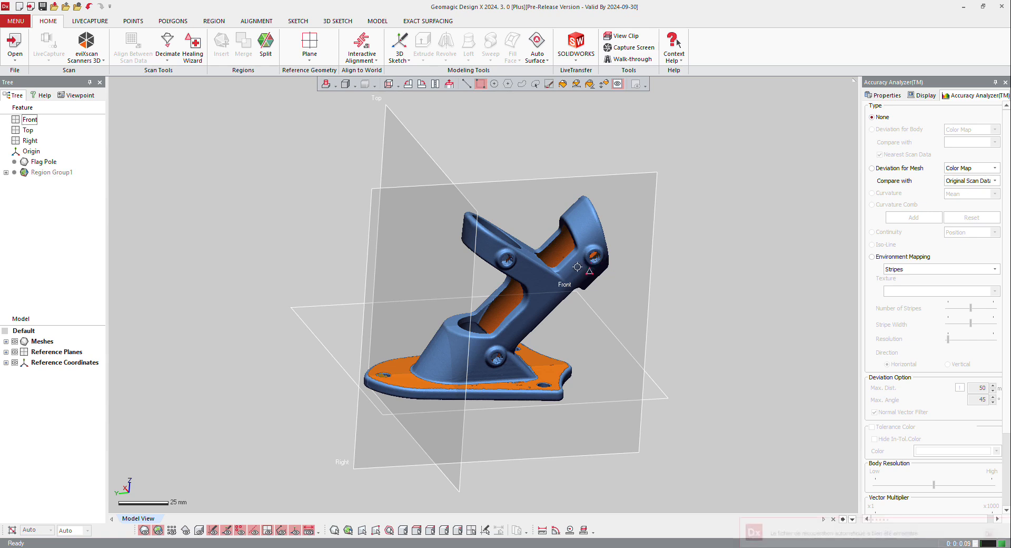
right_click_drag(483, 289, 452, 303)
right_click_drag(428, 405, 453, 425, "shift")
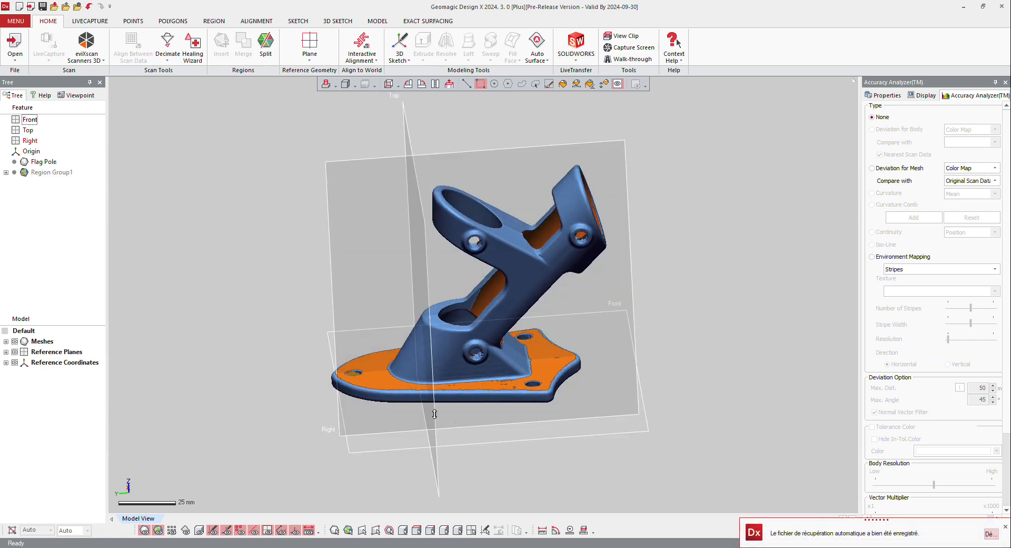
left_click(312, 62)
left_click(329, 100)
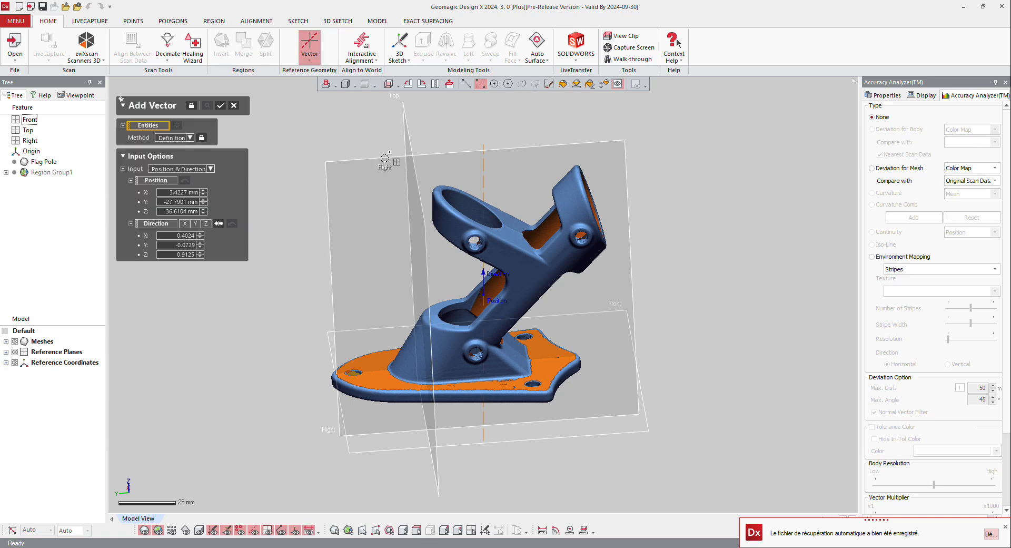
left_click(410, 135)
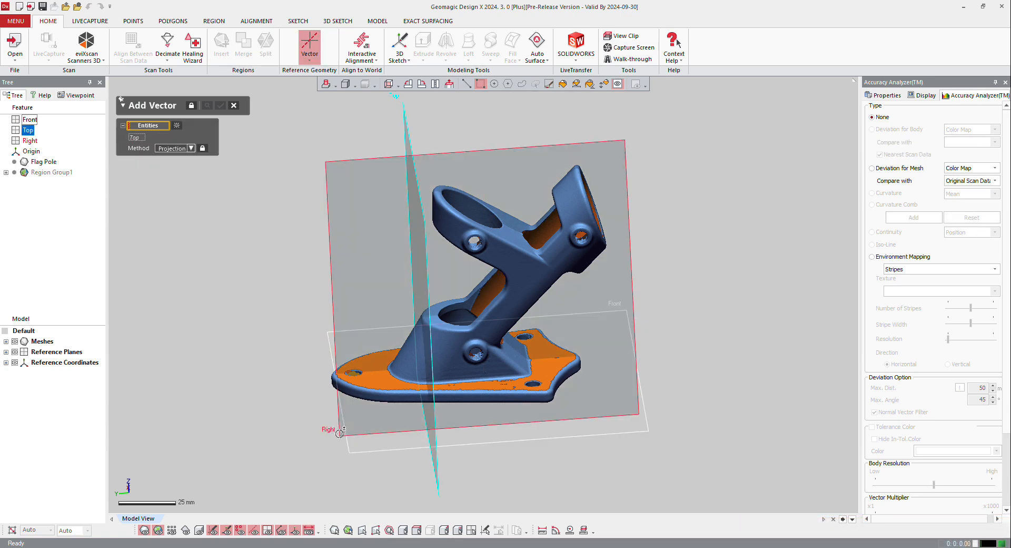
left_click(339, 434)
right_click_drag(462, 235, 503, 276)
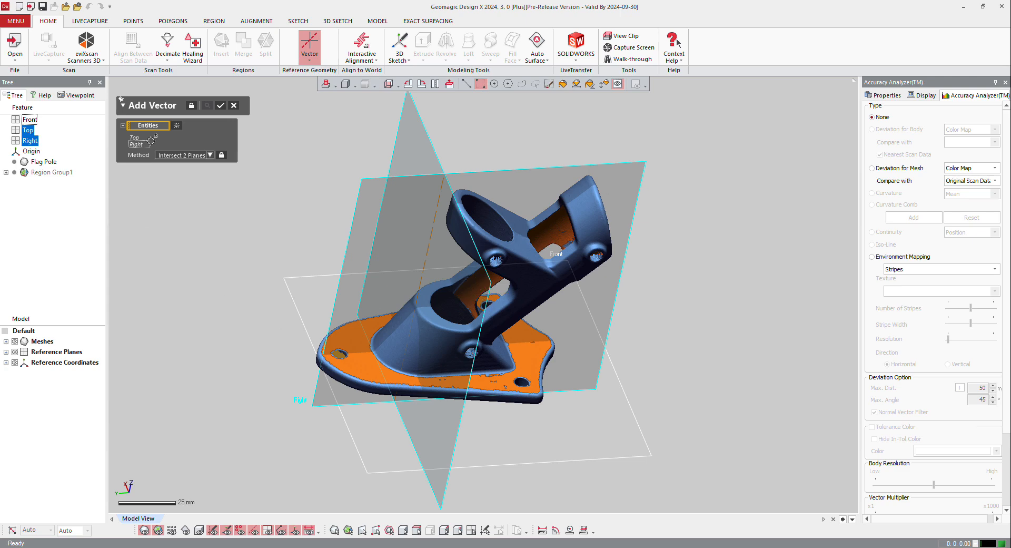
left_click(393, 120)
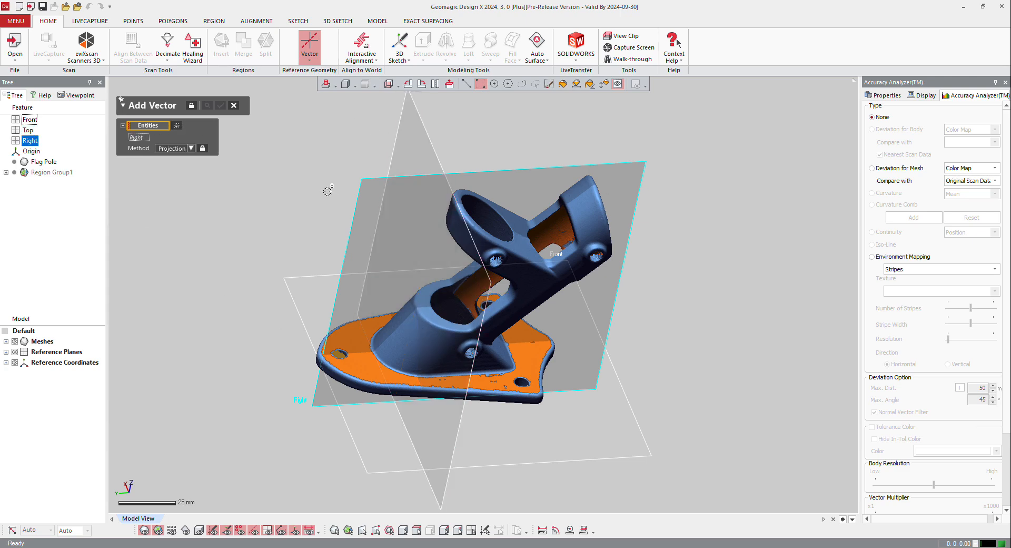
left_click(289, 287)
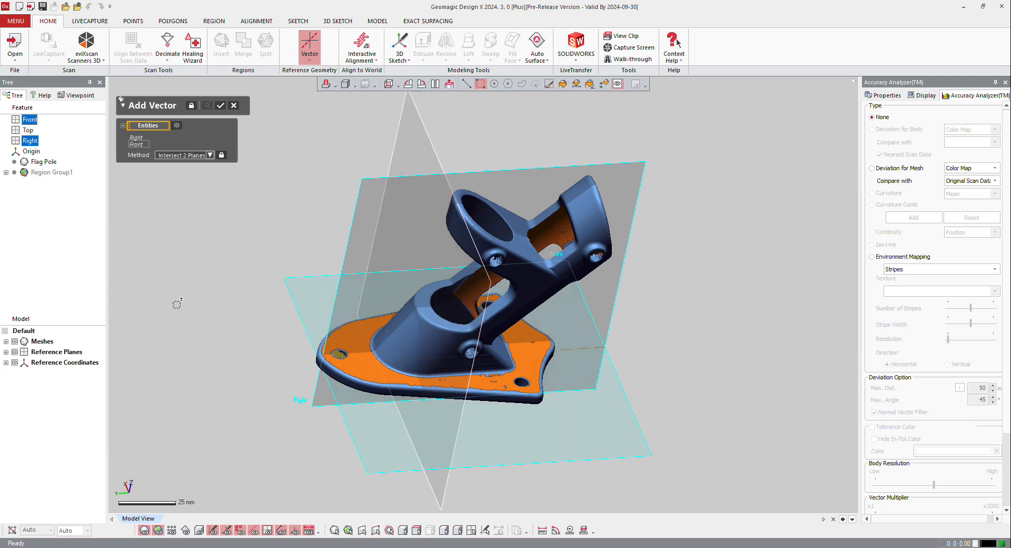
left_click(355, 240)
left_click(220, 106)
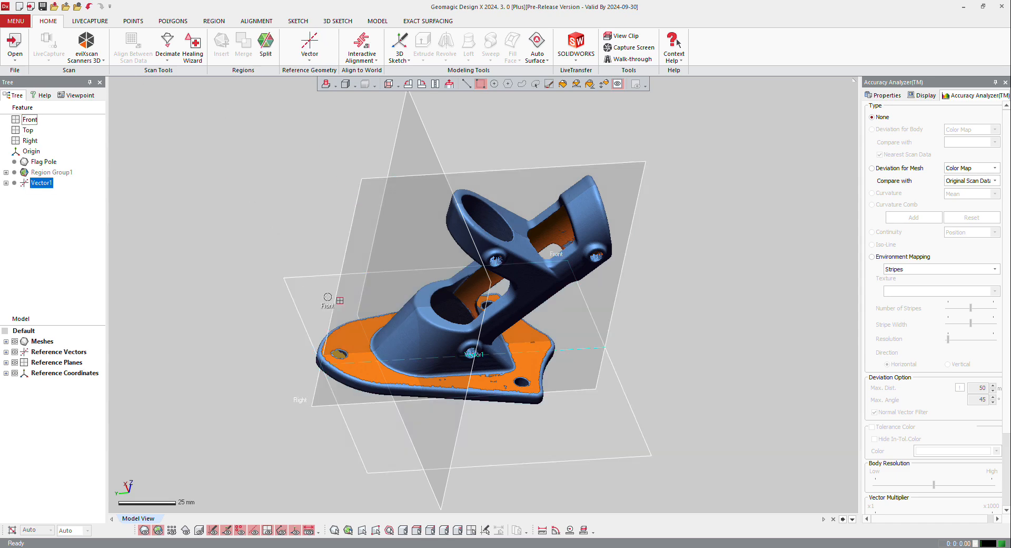
- Redefine the reference vector as the intersection of the Top and Front planes
double_click(41, 183)
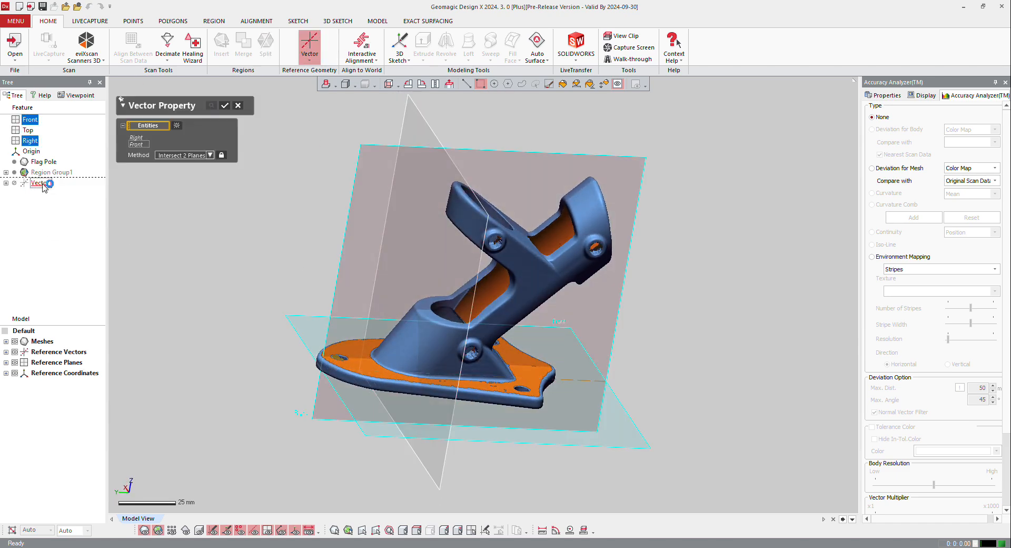
left_click(176, 127)
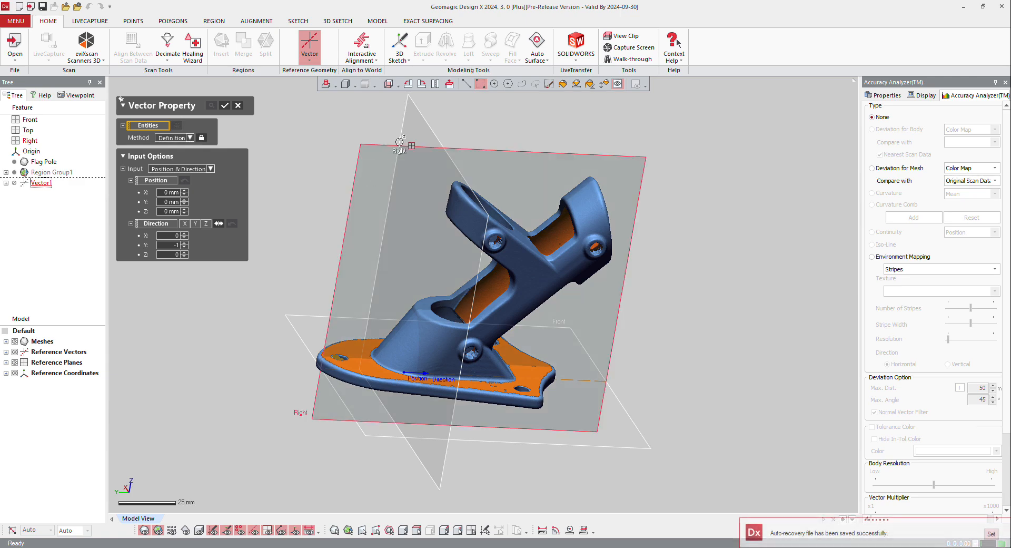
left_click(415, 128)
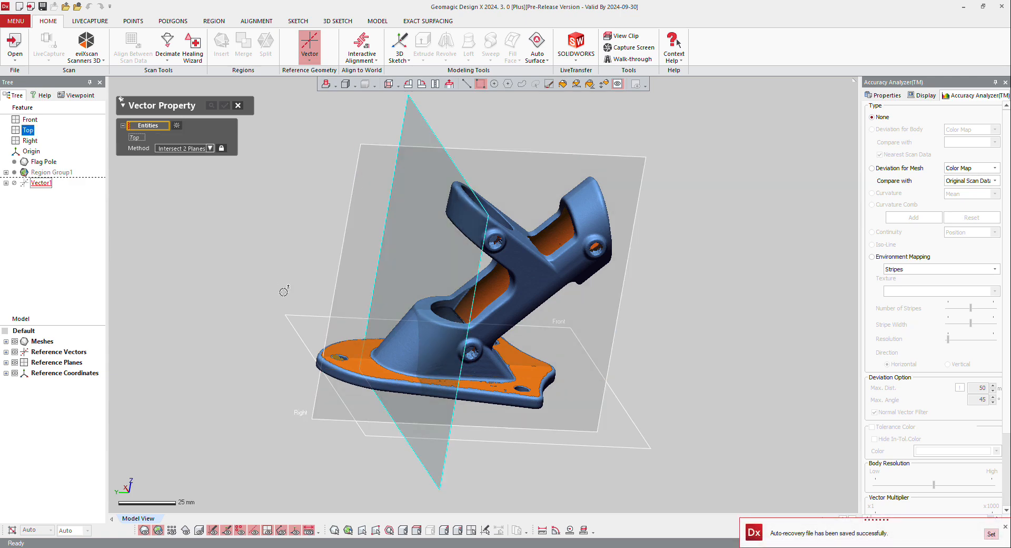
left_click(294, 317)
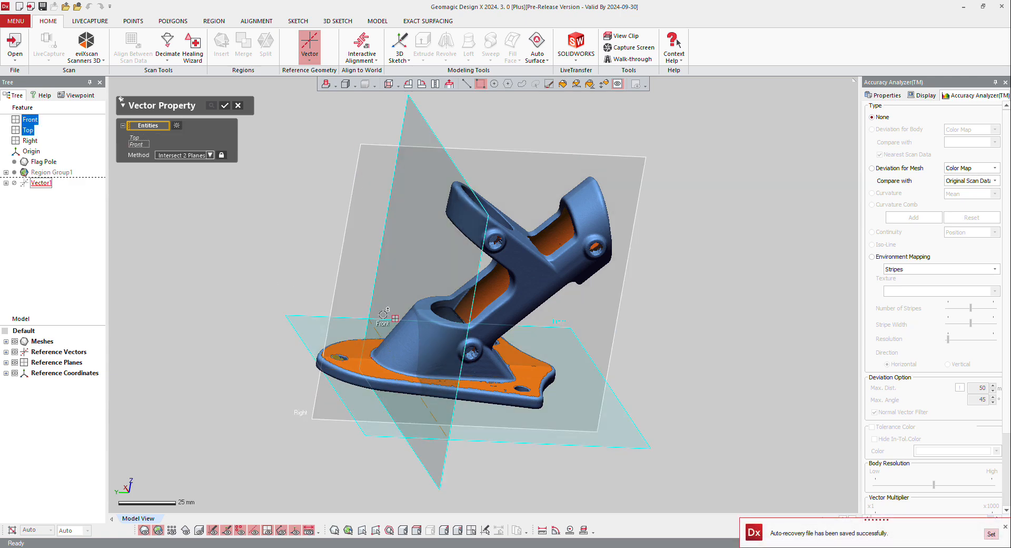
left_click(225, 108)
- Add a second reference vector at the intersection of the Right and Front planes
right_click_drag(278, 182, 271, 203)
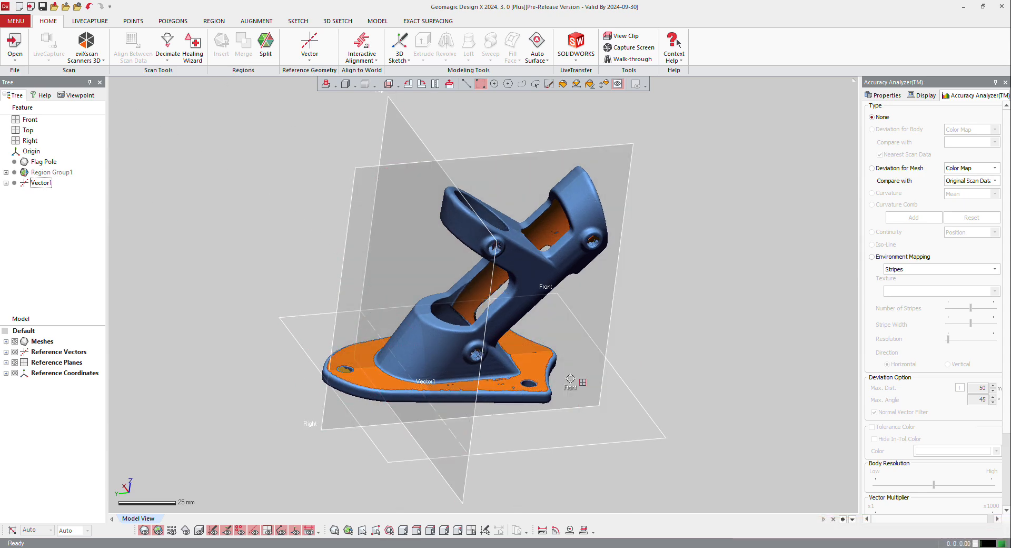
left_click(320, 35)
left_click(370, 166)
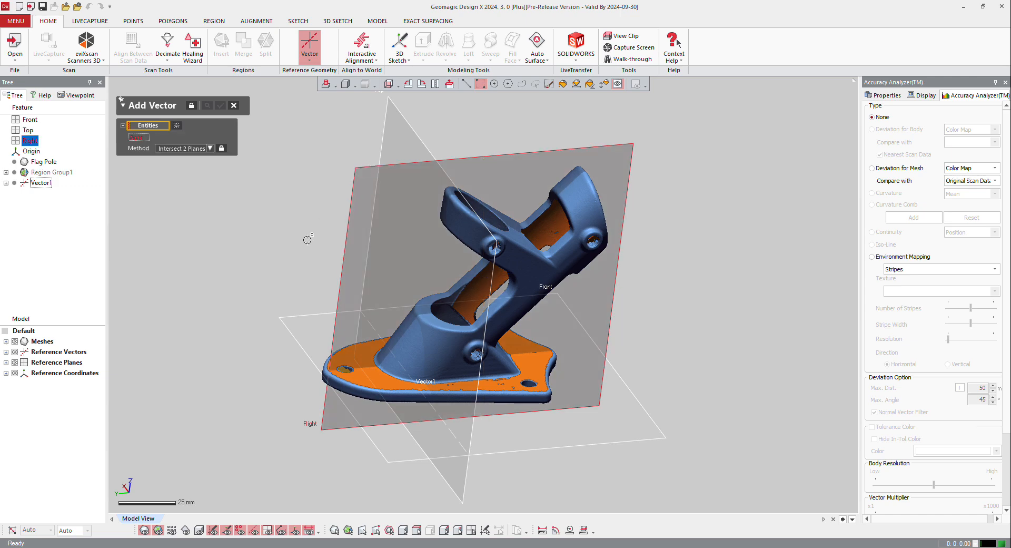
left_click(297, 321)
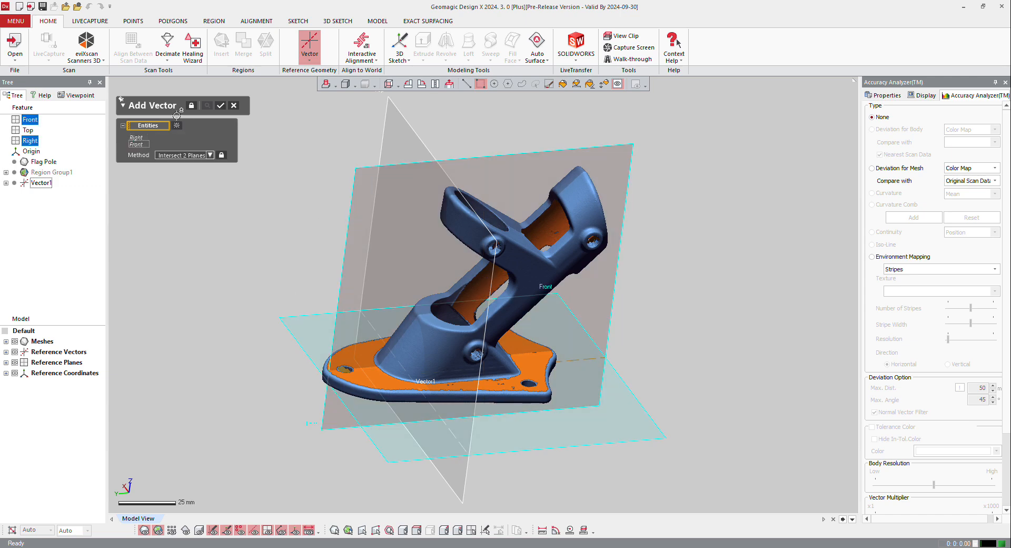
left_click(220, 106)
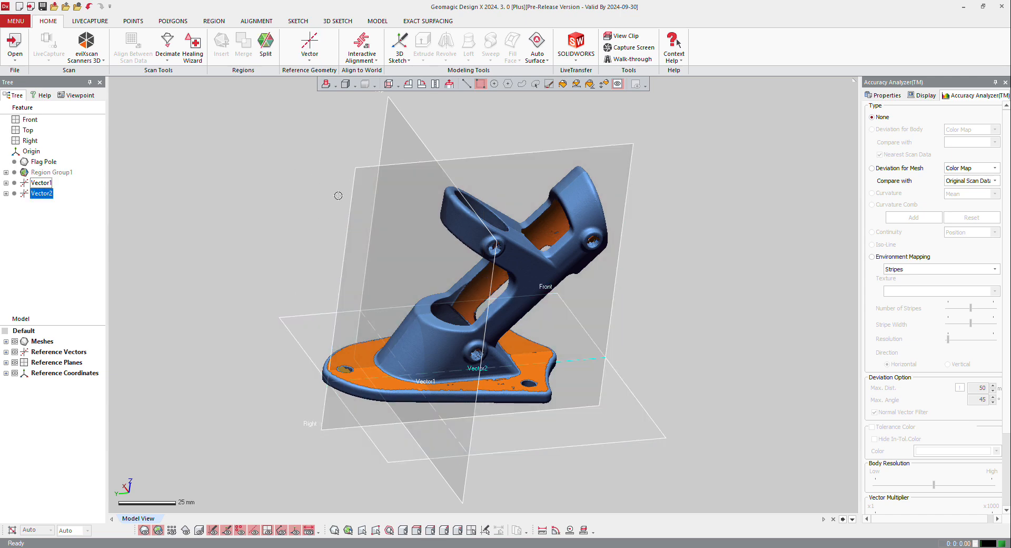
- Rename the vector at the Top and Front planes' intersection as X axis
scroll(339, 198, "down", 3)
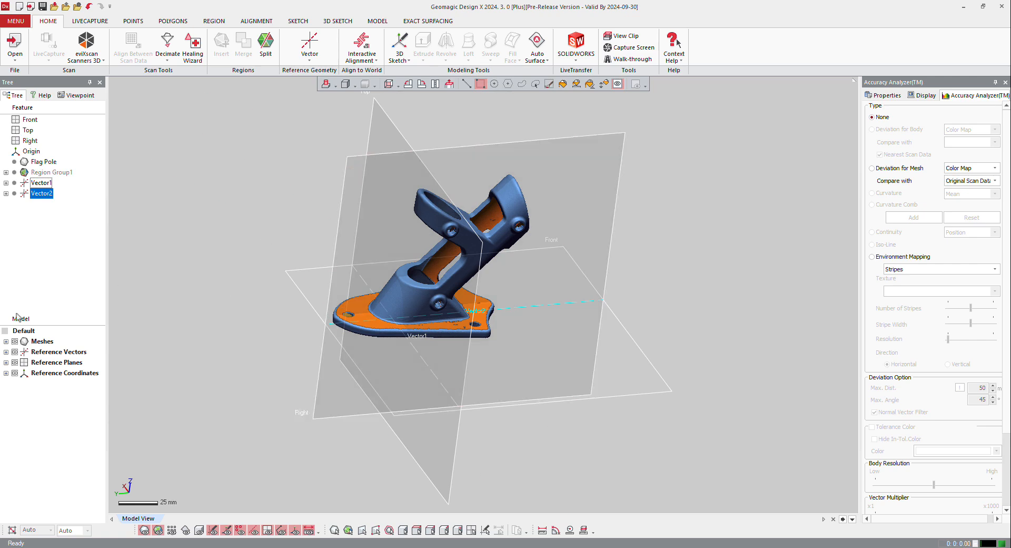
left_click(6, 351)
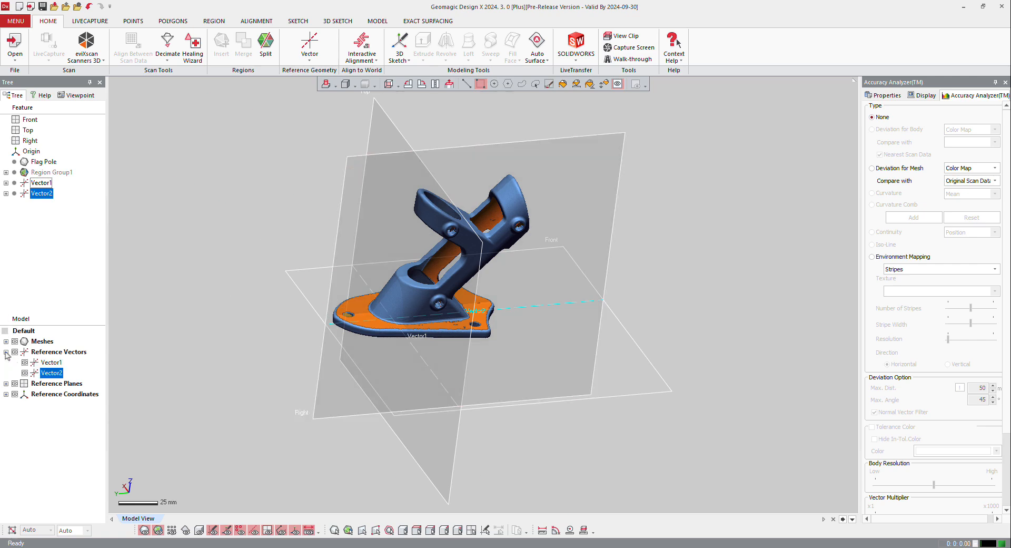
left_click(51, 362)
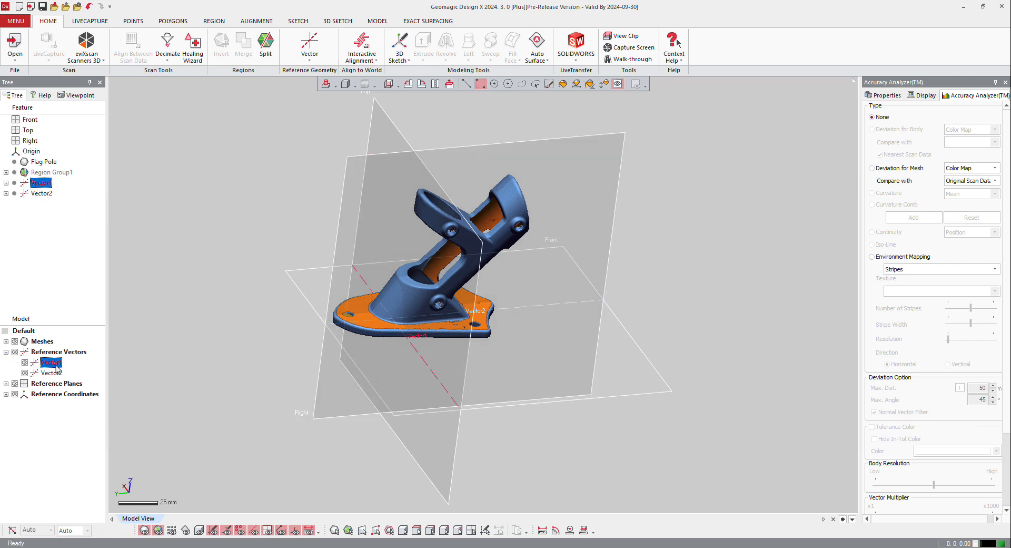
left_click(56, 365)
type("X axis")
key("Return")
- Rename the vector at the Right and Front planes' intersection as Y axis, and clear the selection
left_click(59, 374)
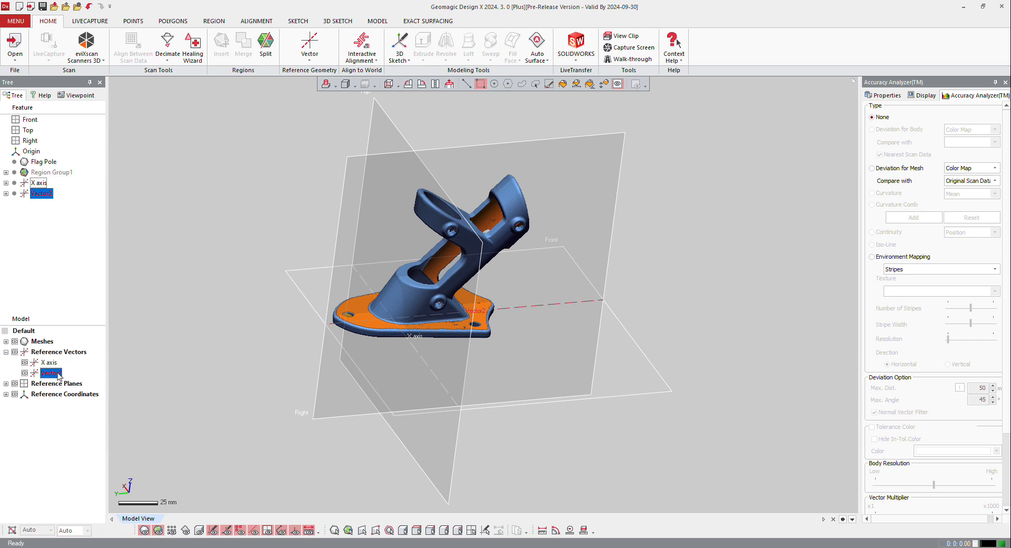
left_click(59, 374)
type("Y axis")
key("Return")
key("Escape")
- Add a reference plane by rotating the Front plane 45° about the X axis
scroll(340, 320, "up", 3)
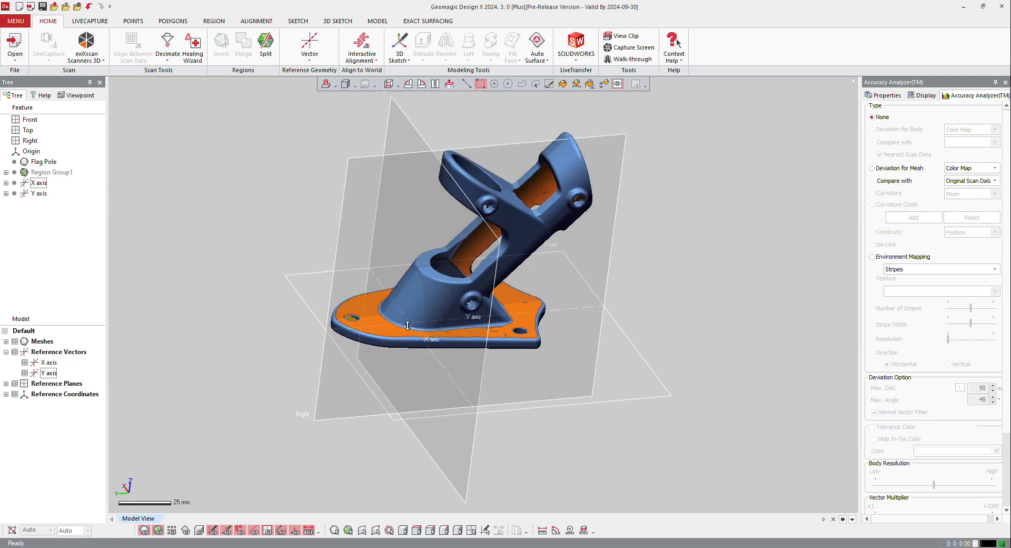
right_click_drag(367, 322, 409, 199)
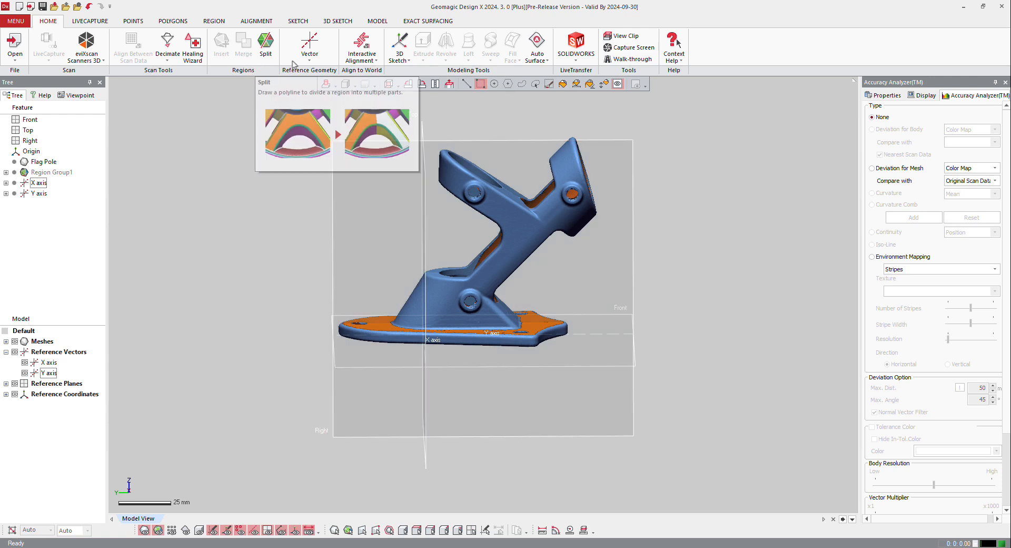
left_click(310, 59)
left_click(319, 121)
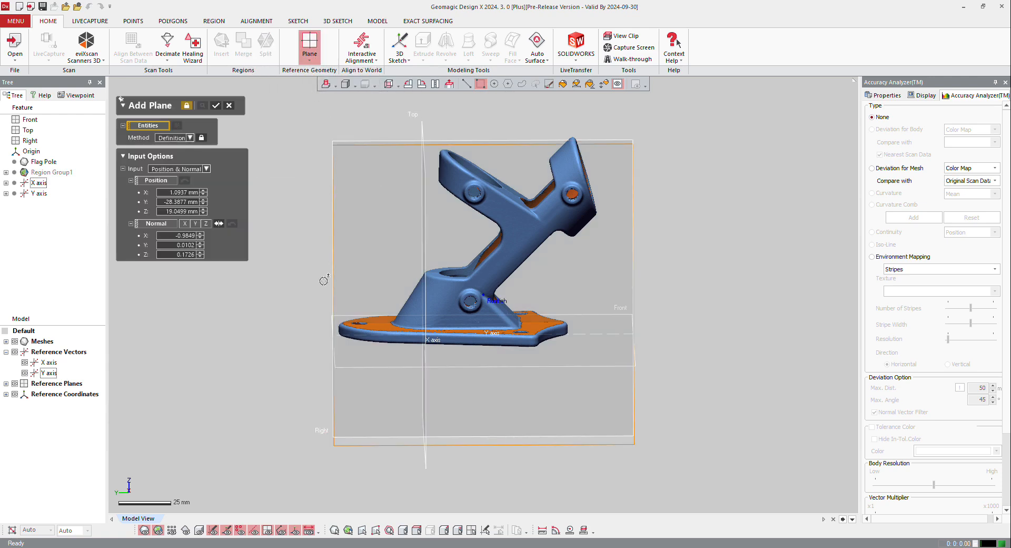
right_click_drag(324, 327, 456, 369)
left_click(456, 368)
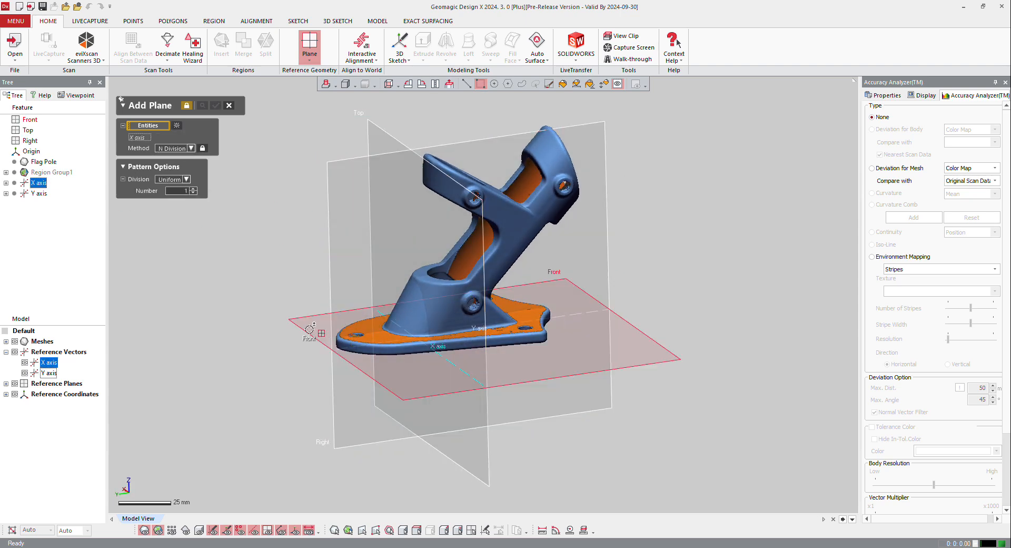
left_click(309, 328)
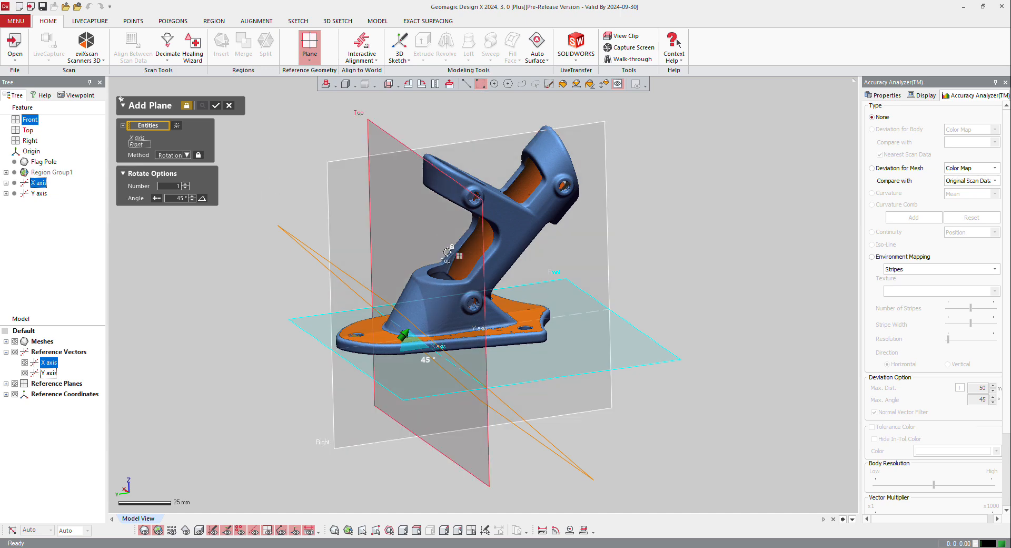
right_click_drag(493, 288, 401, 296)
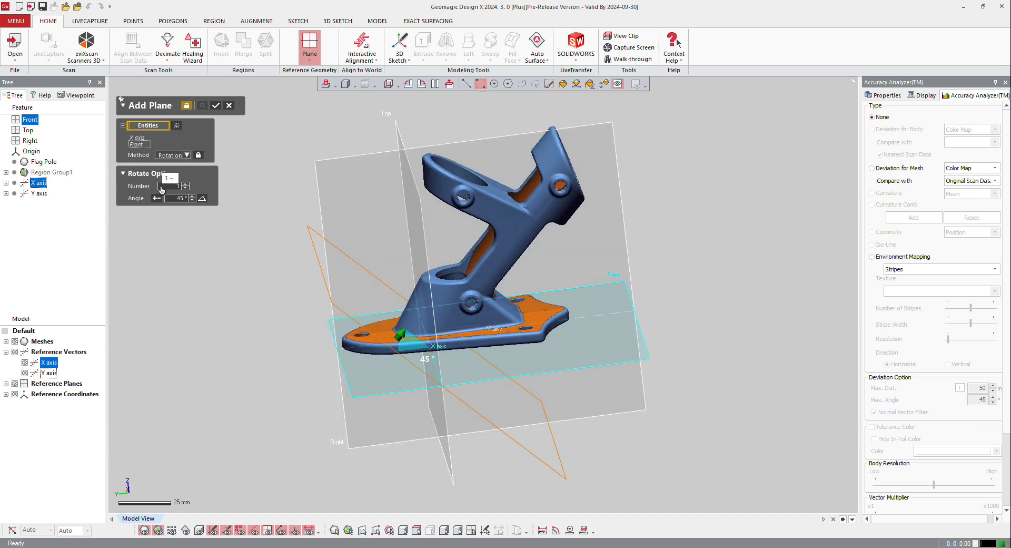
right_click_drag(505, 324, 358, 306)
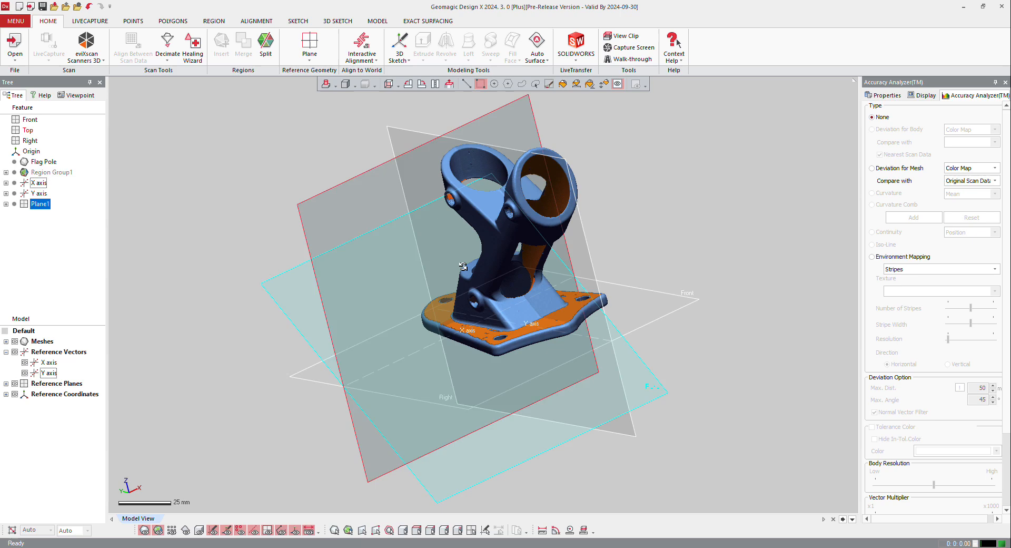
- Start a mesh sketch on the 45° reference plane
right_click_drag(493, 291, 581, 261)
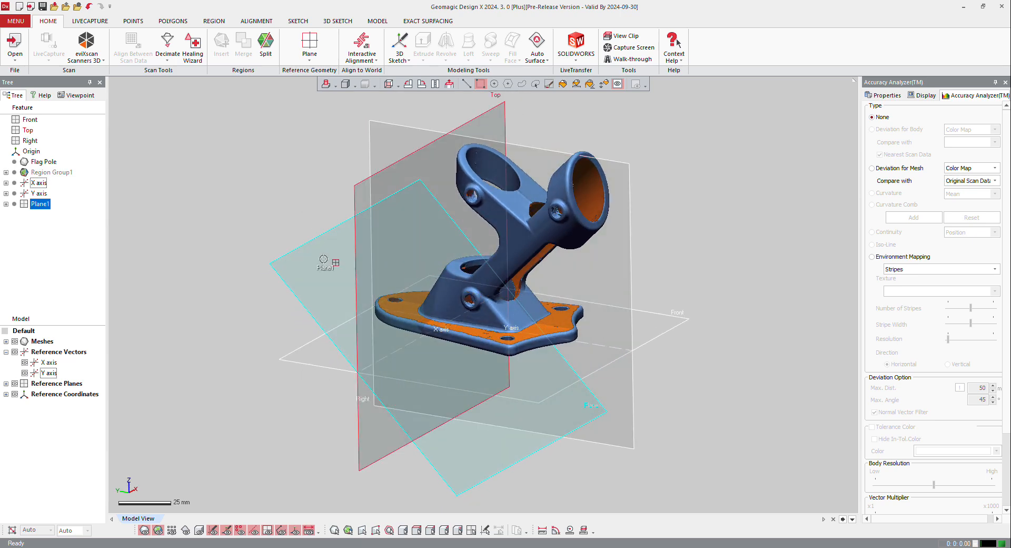
right_click_drag(323, 259, 469, 239)
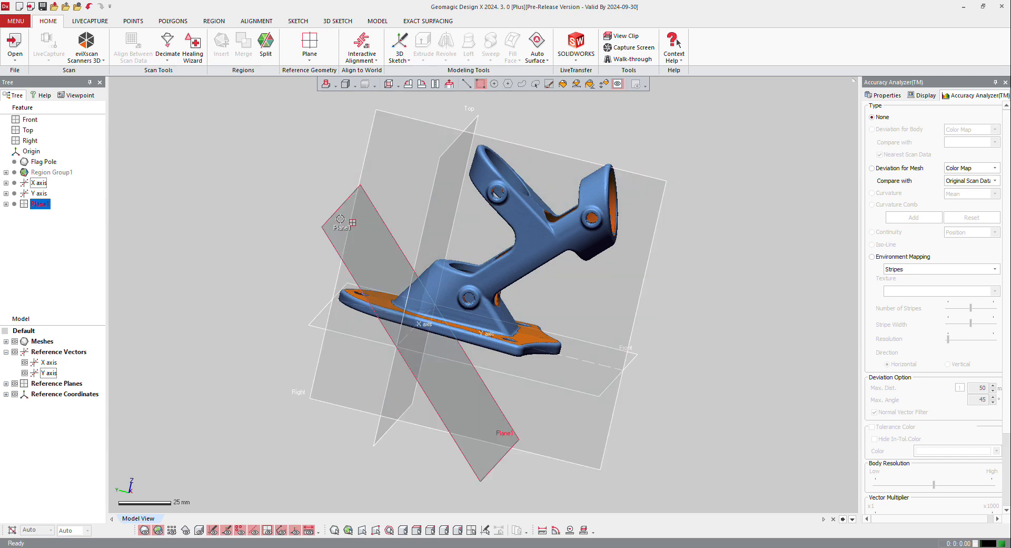
left_click(341, 218)
right_click(340, 218)
left_click(357, 195)
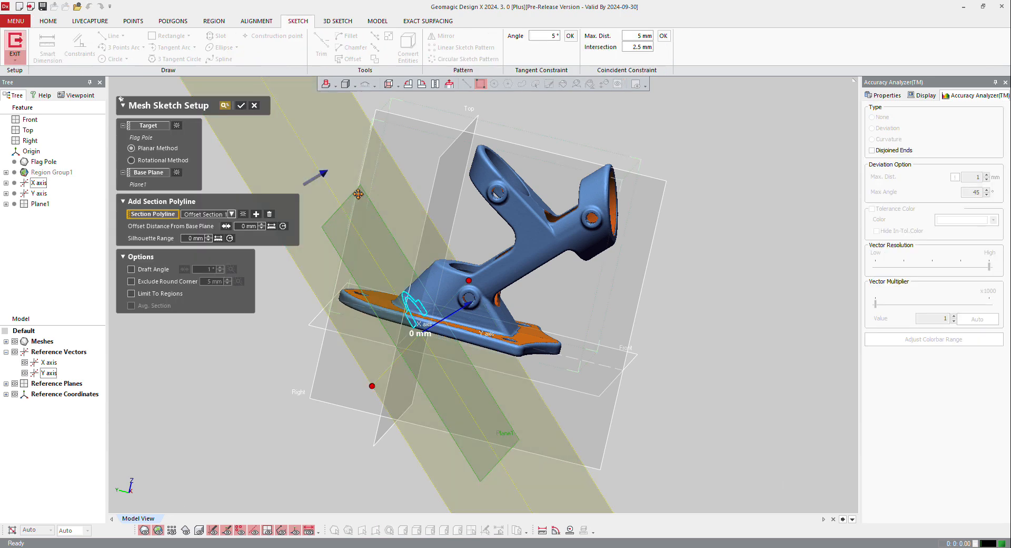
- Offset the section polyline 93 mm from the base plane with a 27 mm silhouette range, and accept the mesh sketch setup
left_click_drag(453, 308, 501, 281)
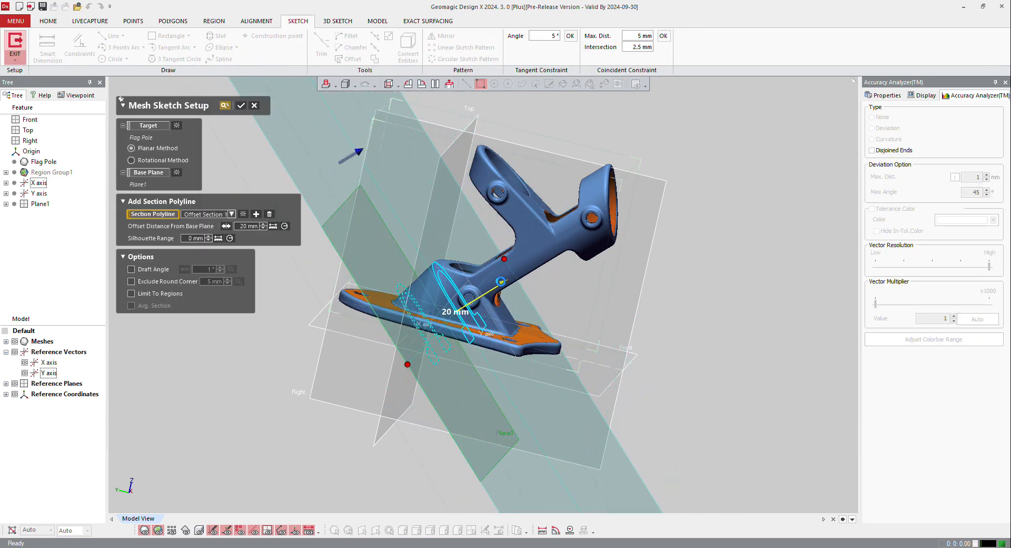
scroll(482, 290, "down", 4)
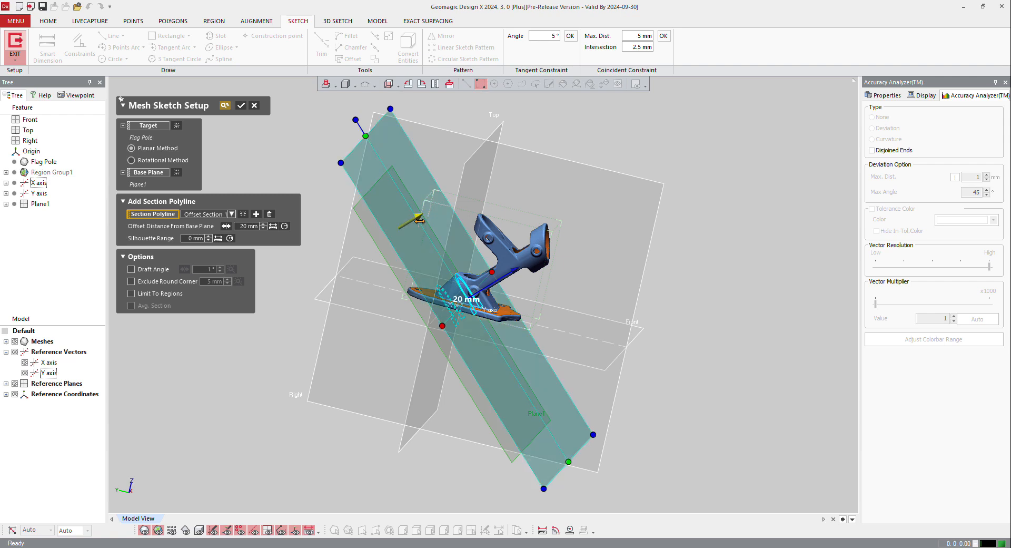
left_click_drag(422, 215, 431, 208)
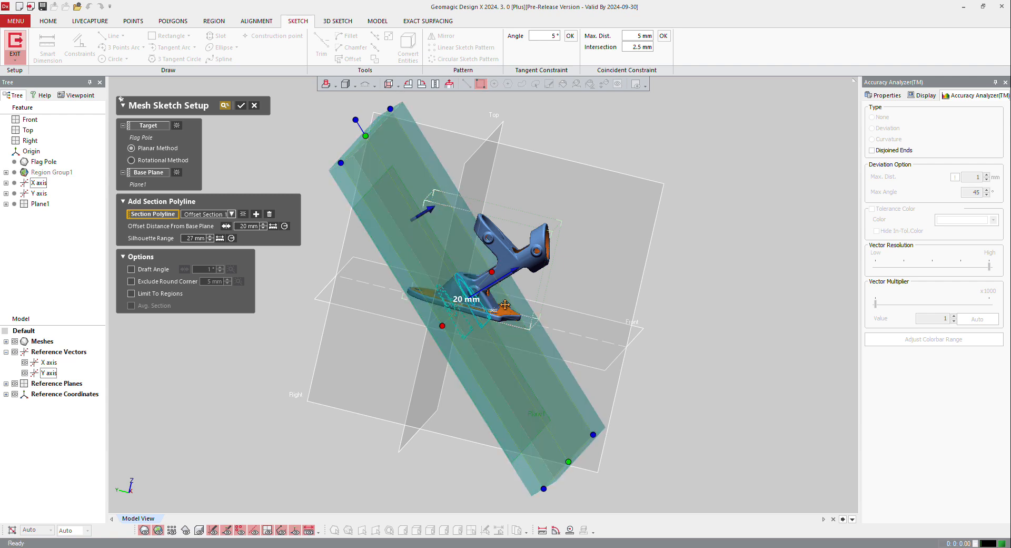
right_click_drag(514, 304, 492, 316)
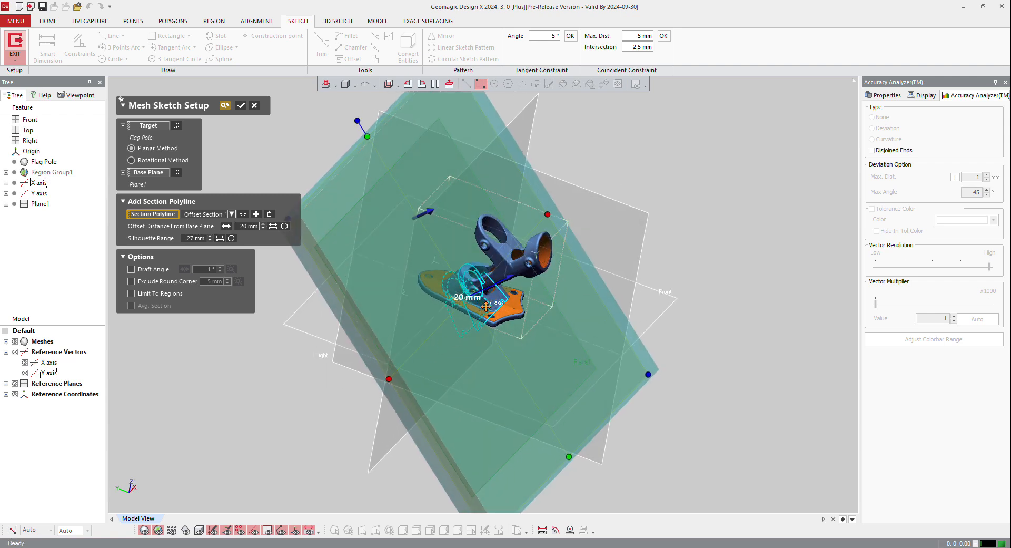
left_click_drag(515, 280, 572, 258)
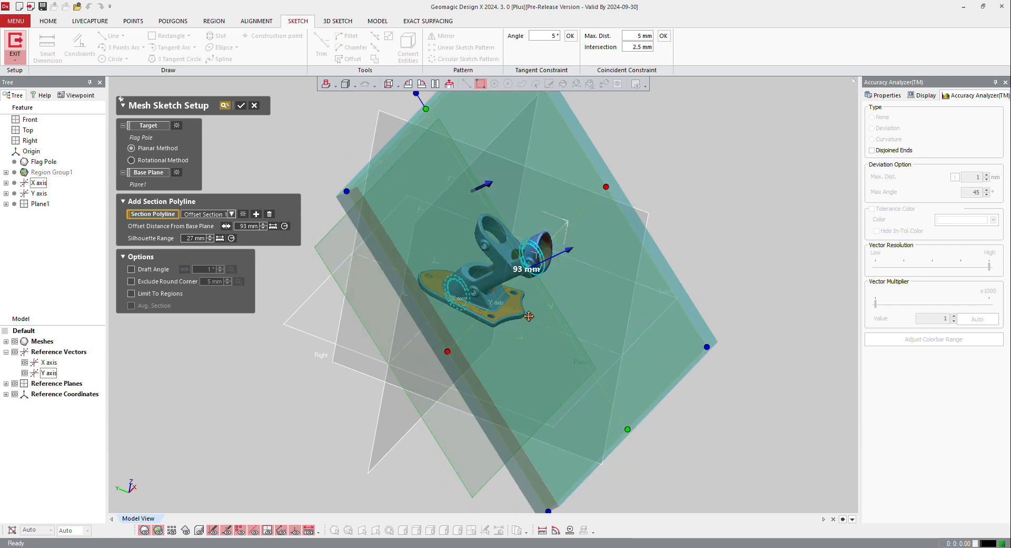
right_click_drag(529, 316, 451, 300)
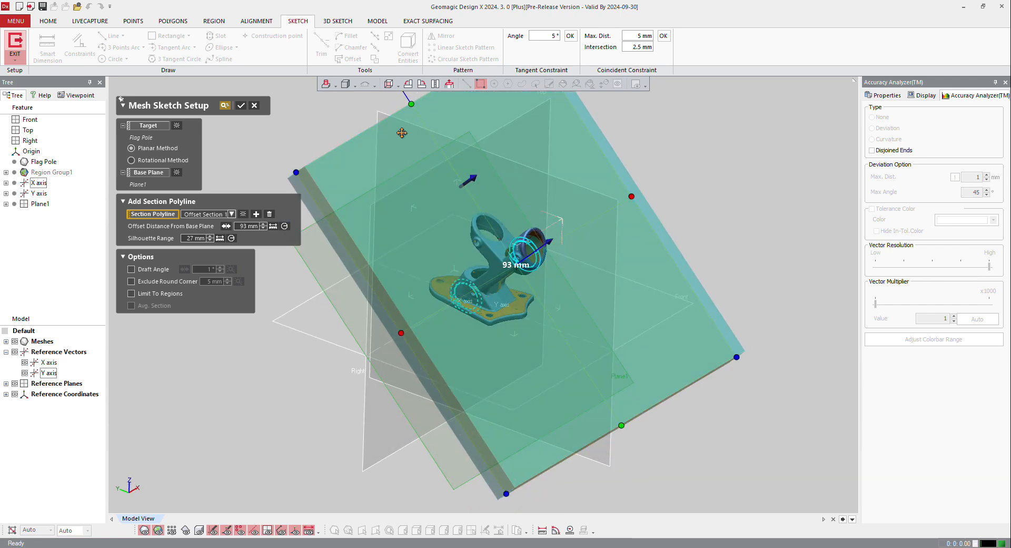
left_click(242, 106)
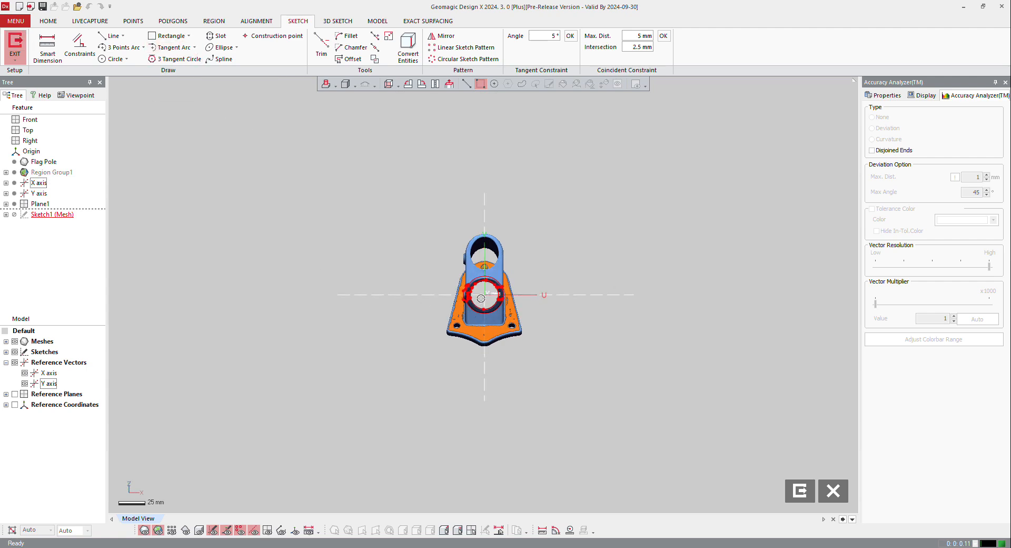
- Sketch a centered rectangle about 41 mm wide and 155 mm tall at the sketch origin
left_click(189, 36)
left_click(194, 73)
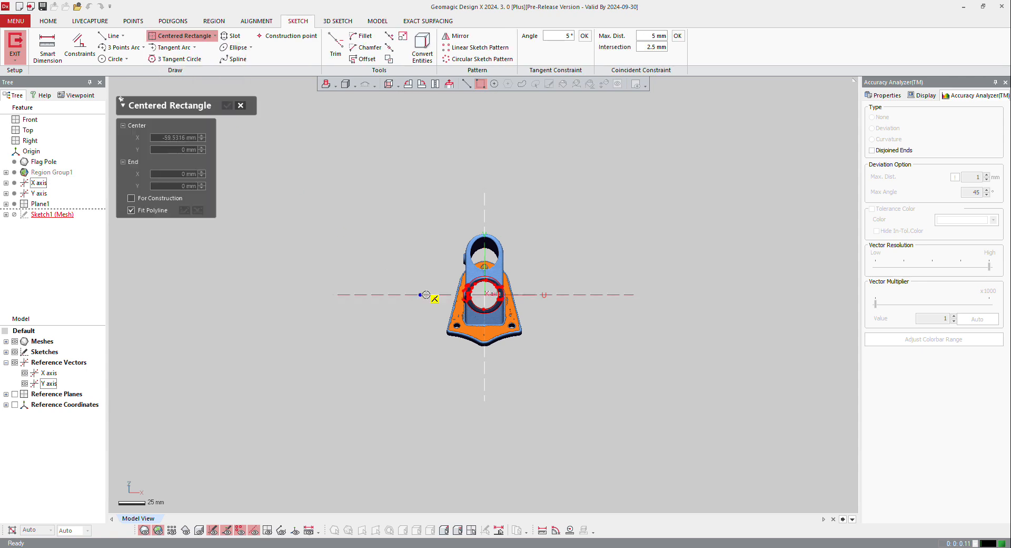
scroll(426, 295, "up", 5)
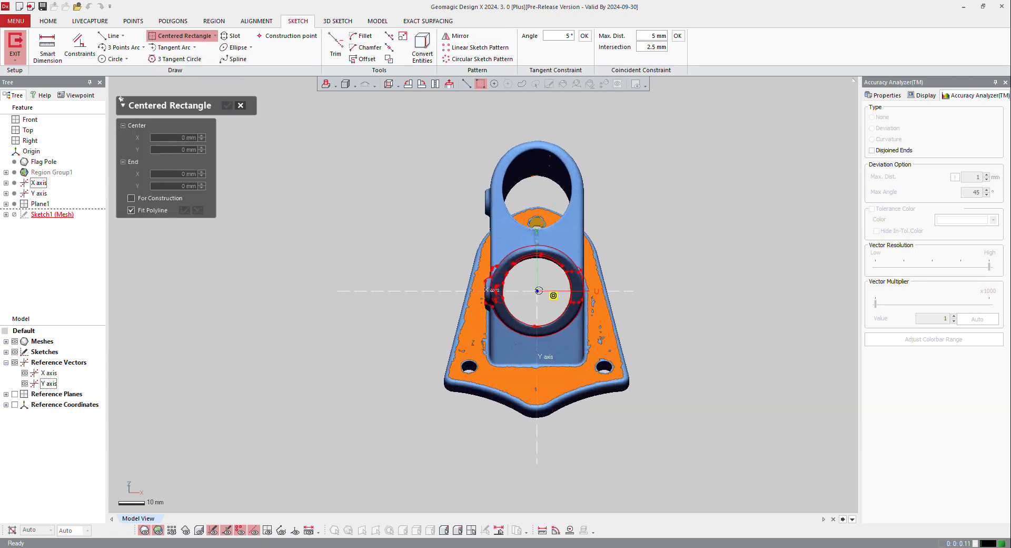
left_click(539, 291)
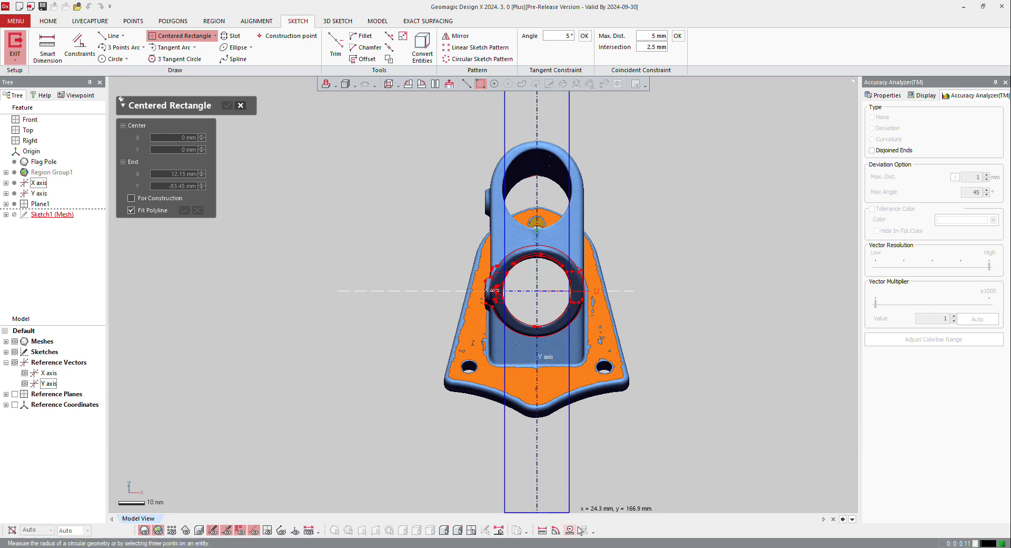
left_click(593, 496)
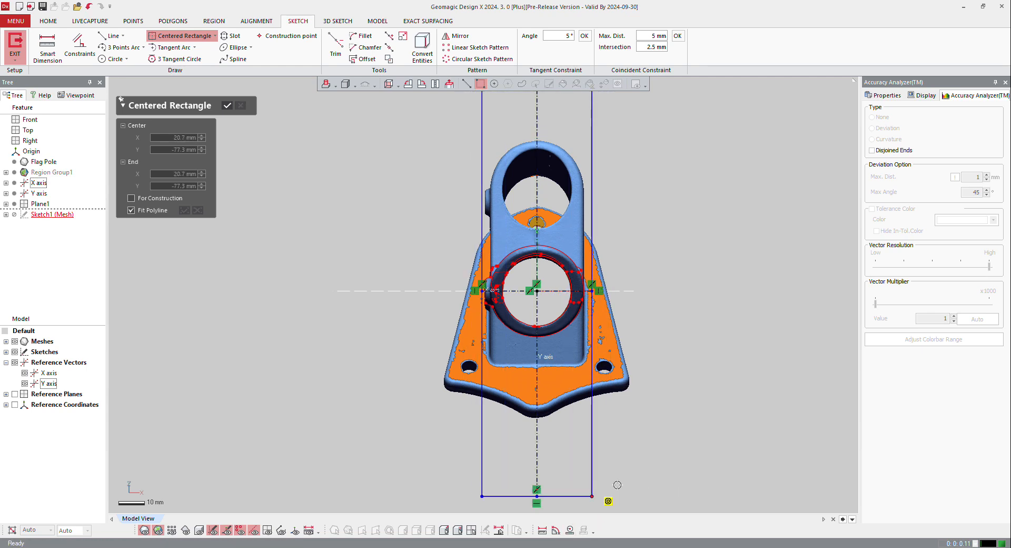
key("Escape")
- Narrow the rectangle to the bracket body's outer width by moving its vertical side, and exit the sketch
scroll(527, 273, "up", 2)
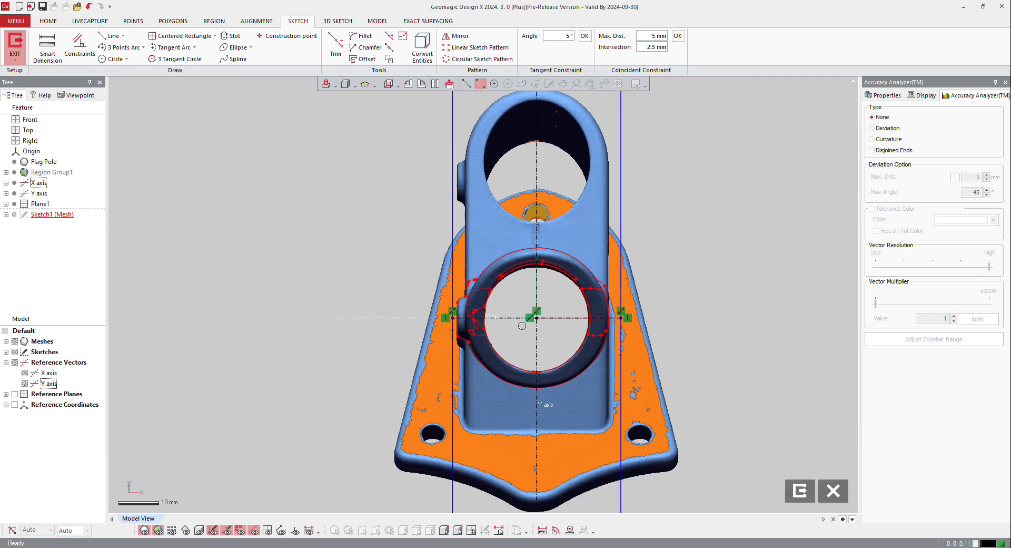
scroll(620, 315, "up", 2)
left_click_drag(629, 300, 604, 324)
scroll(593, 334, "down", 3)
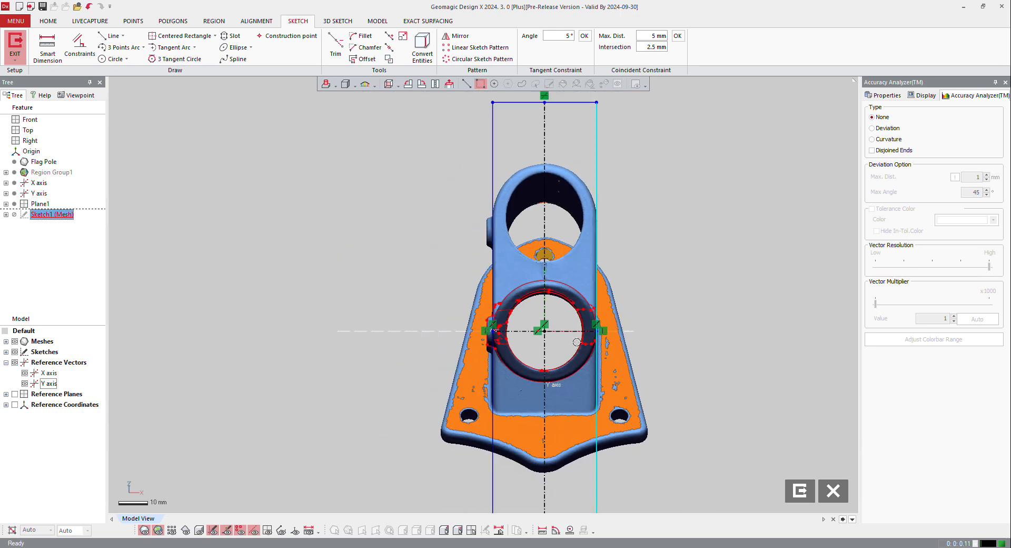
scroll(578, 342, "down", 3)
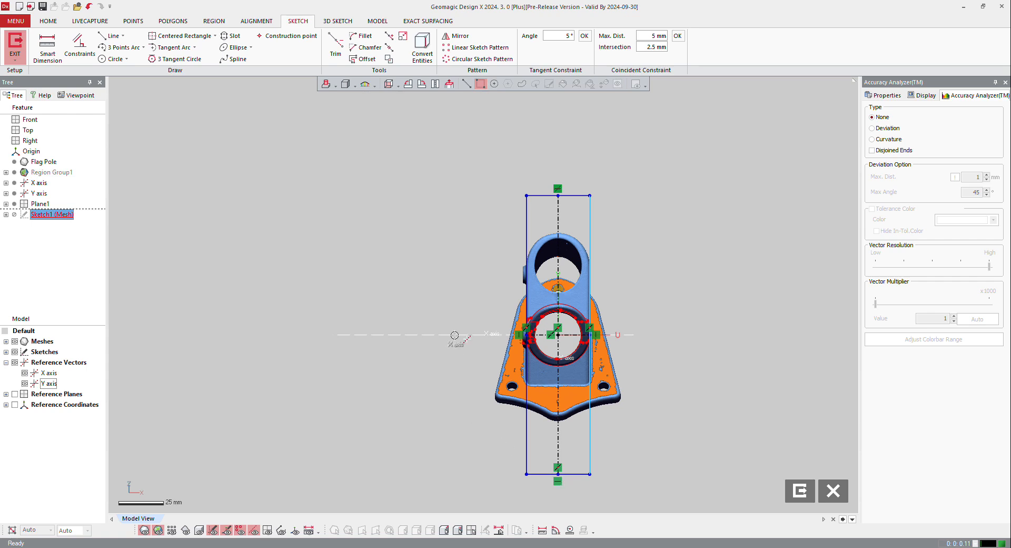
mouse_move(457, 341)
right_mouse_down()
mouse_move(573, 345)
mouse_move(584, 333)
right_mouse_up()
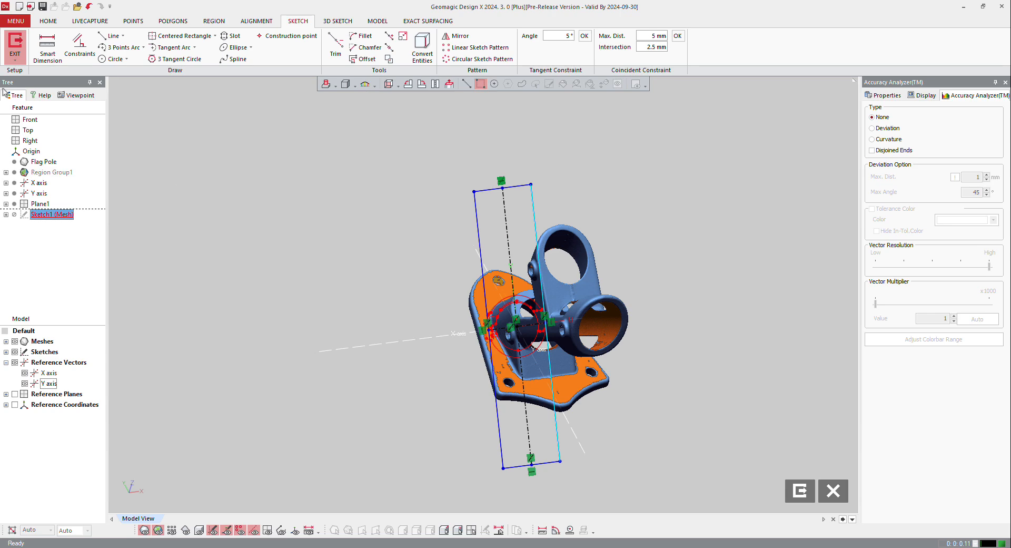
left_click(15, 43)
- Extrude the rectangle as a solid 125 mm along the bracket arm and 10 mm in the opposite direction
right_click_drag(344, 264, 495, 241)
right_click(425, 204)
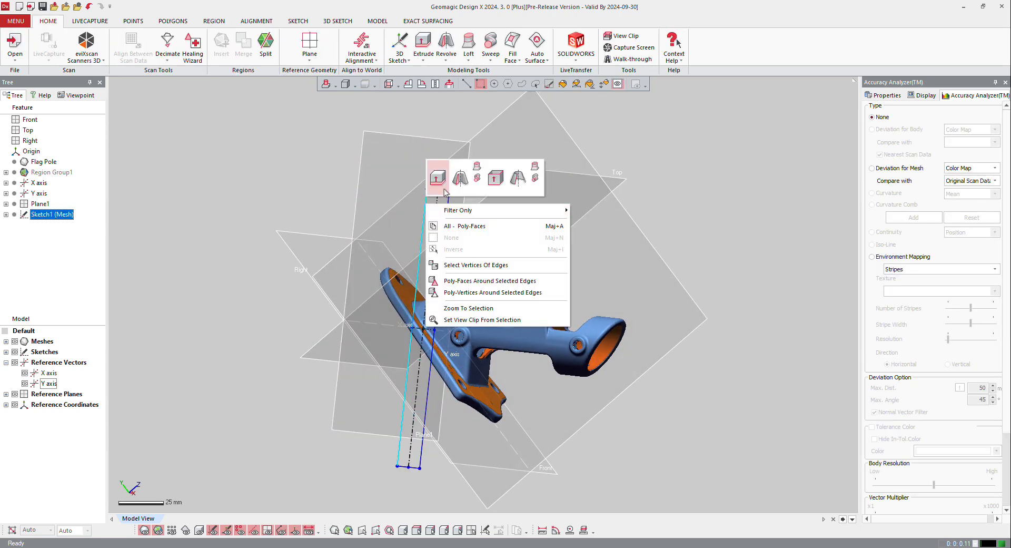
left_click(443, 185)
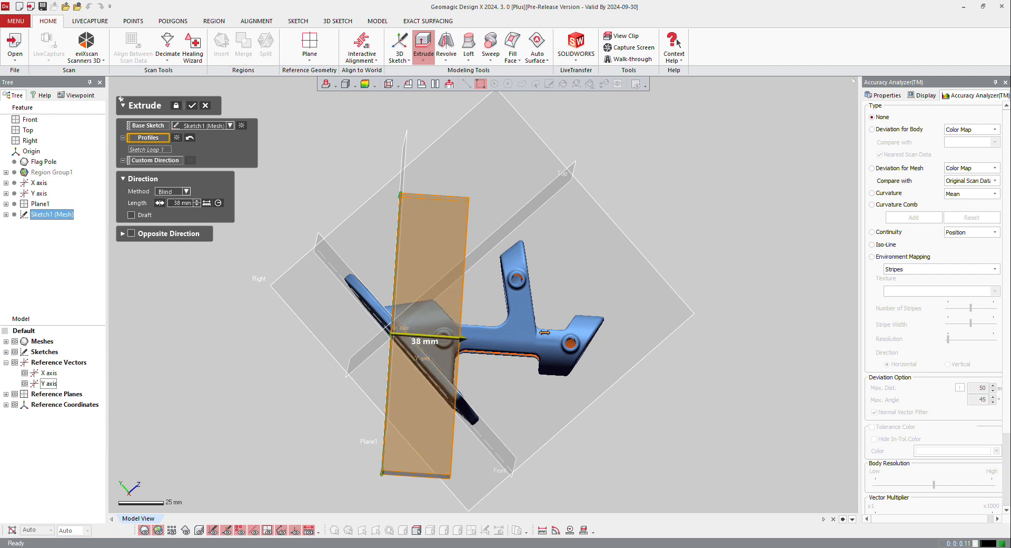
left_click_drag(545, 333, 620, 328)
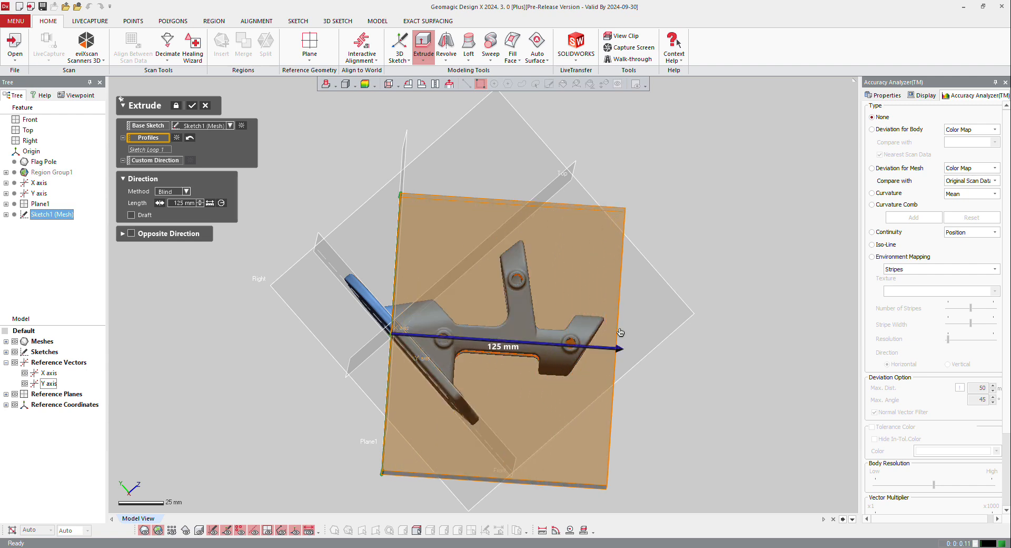
left_click(132, 233)
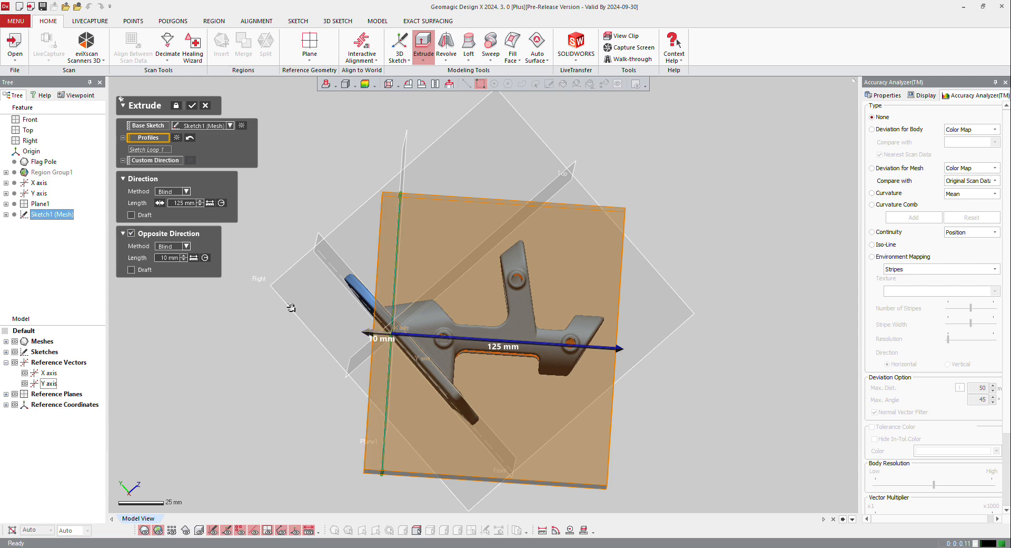
right_click_drag(291, 308, 464, 416)
scroll(404, 394, "up", 4)
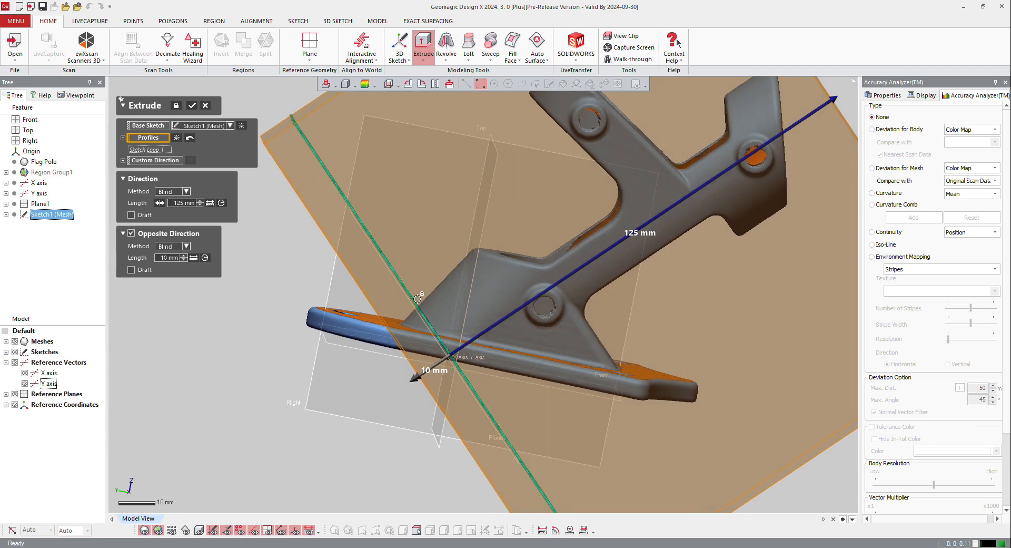
left_click(192, 105)
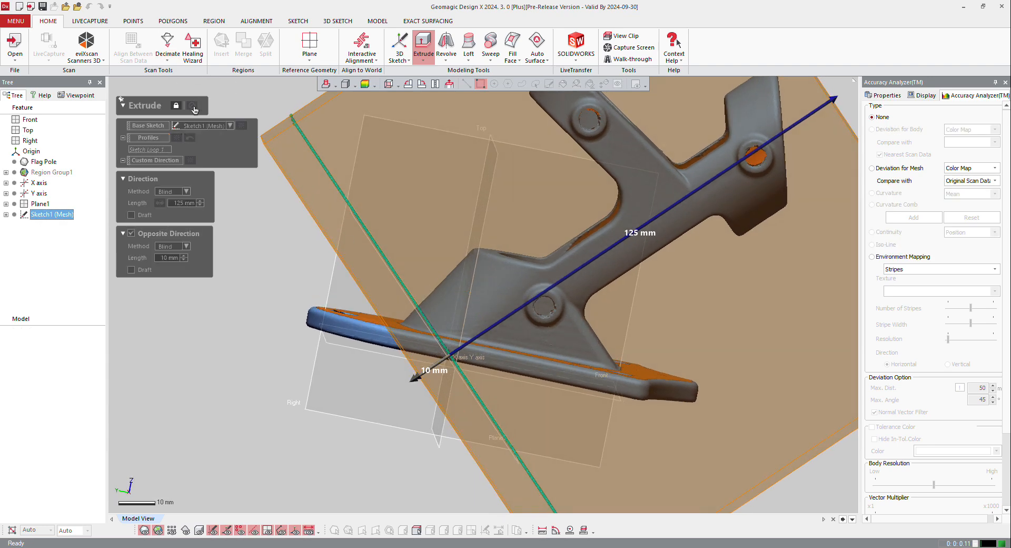
- Examine the bracket and its reference planes from several standard view directions
scroll(353, 230, "down", 5)
right_click_drag(363, 234, 448, 223)
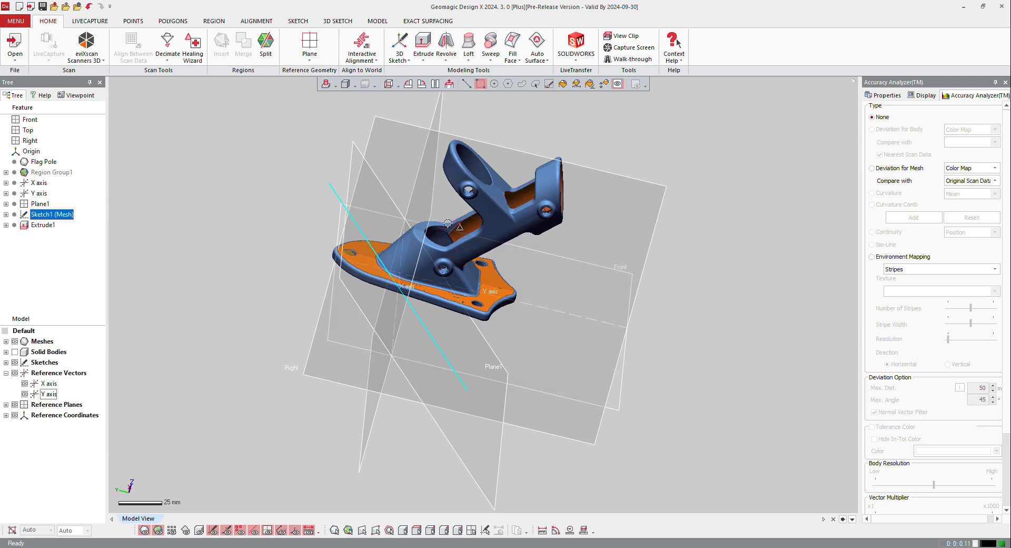
key("alt+1")
key("alt+4")
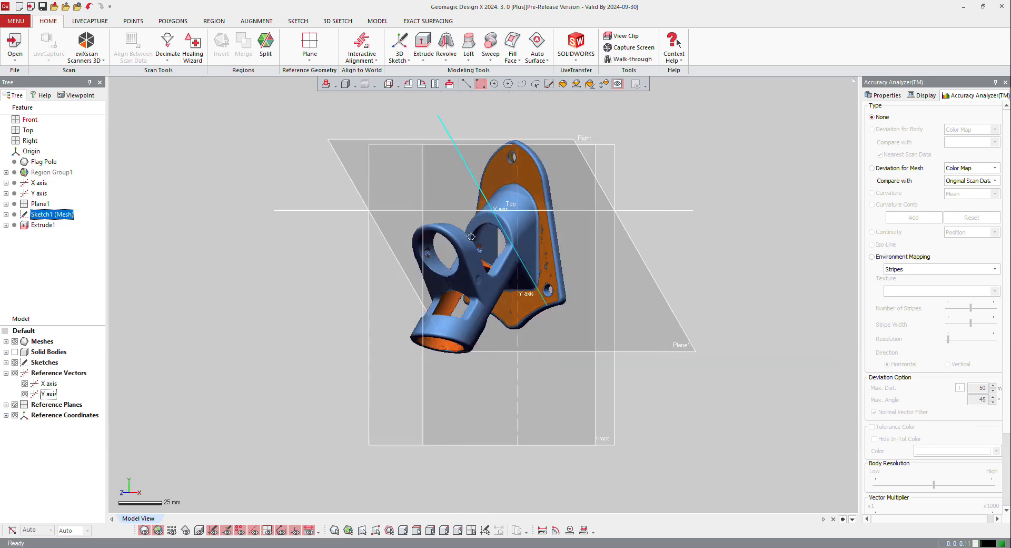
key("alt+5")
key("alt+6")
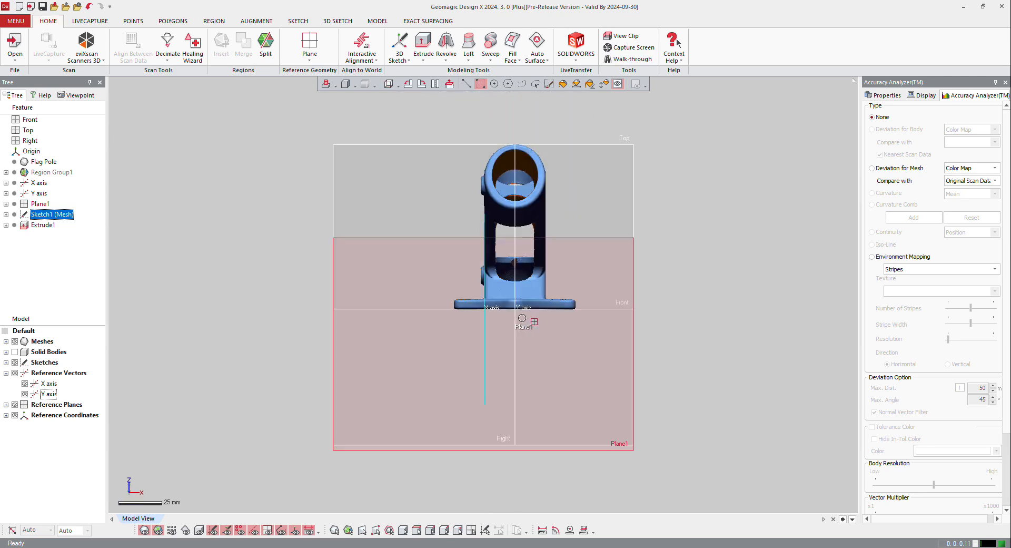
key("alt+7")
key("alt+3")
left_click(408, 84)
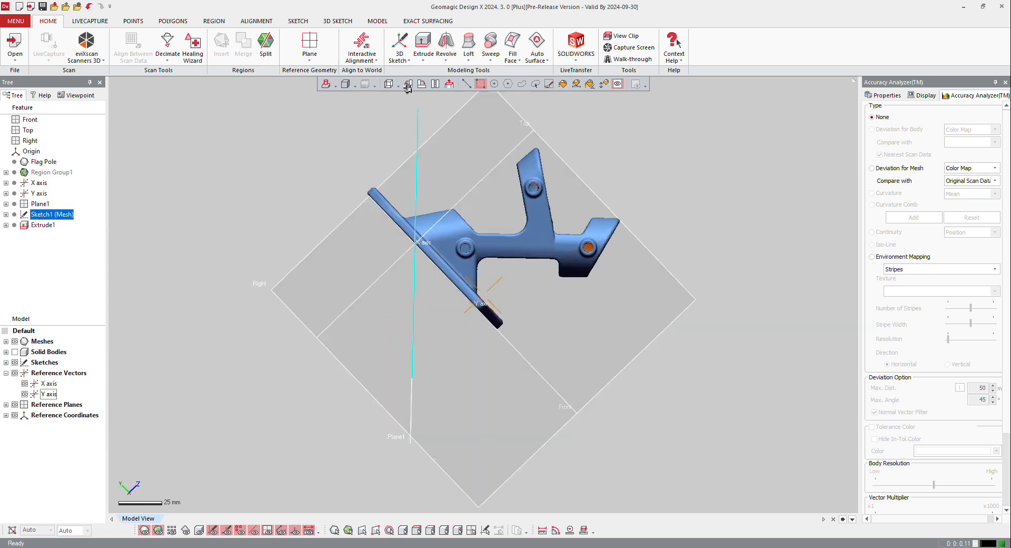
- Try a new reference plane offset about 36.5 mm from Plane1, towards the sloped face under the bracket arm
key("alt+7")
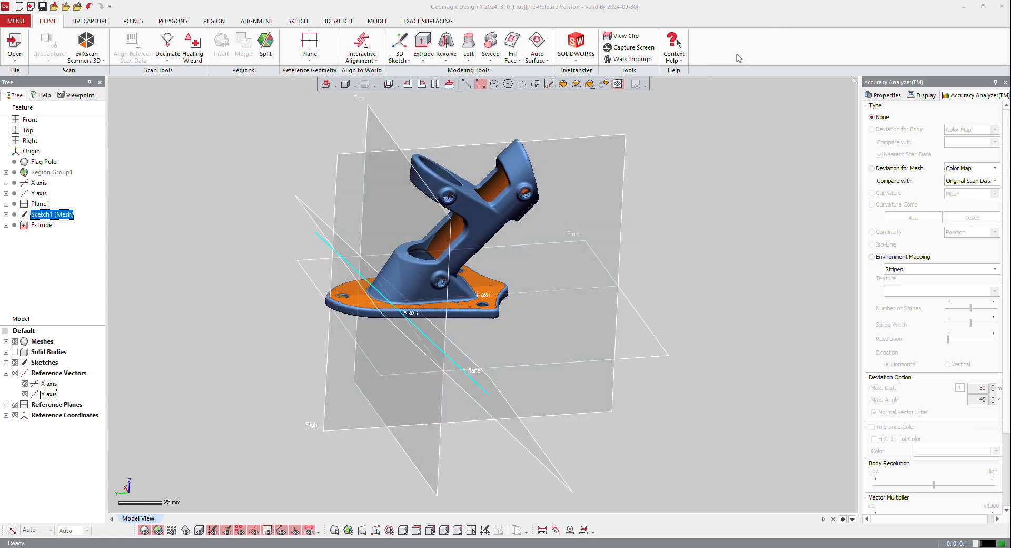
right_click_drag(349, 372, 438, 280)
scroll(463, 283, "up", 3)
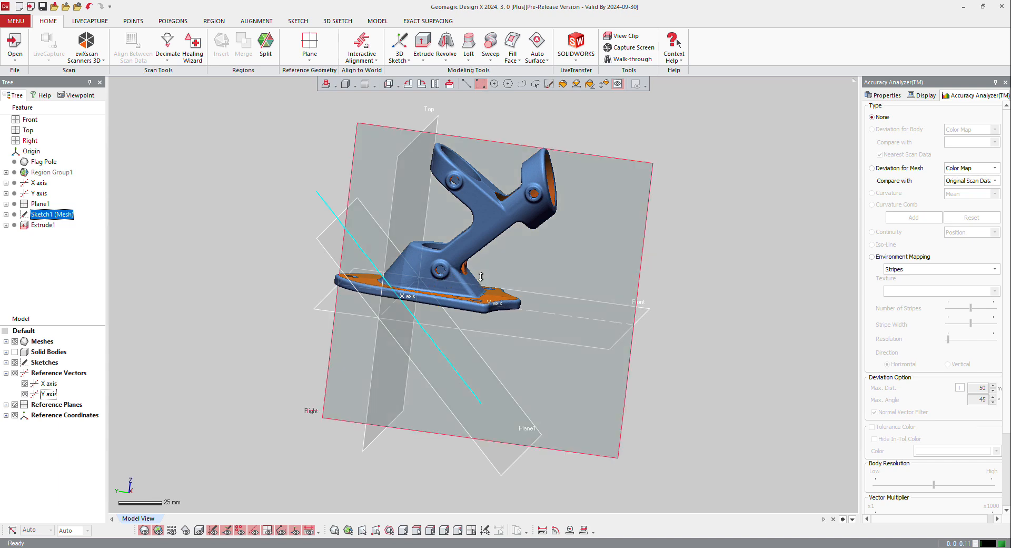
right_click_drag(537, 195, 470, 217)
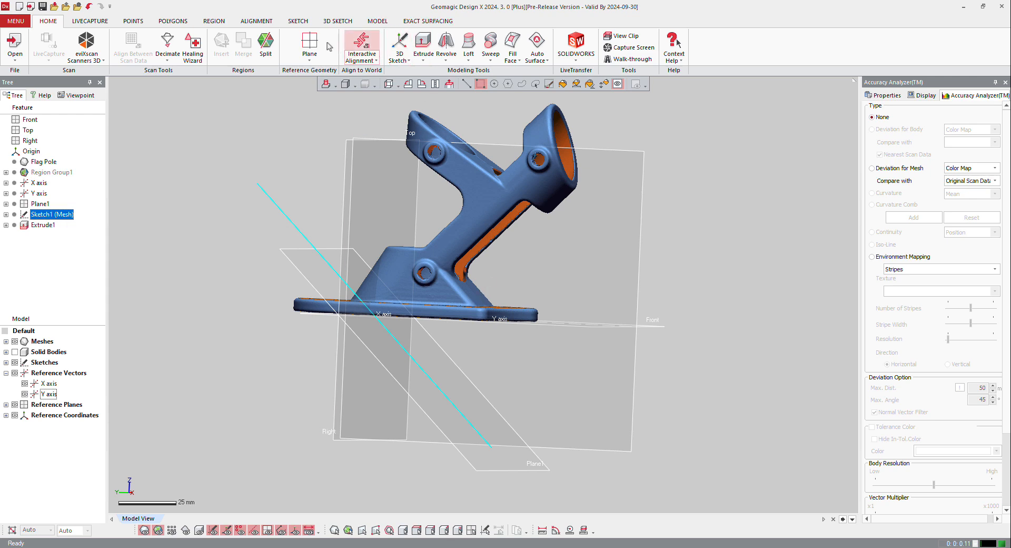
left_click(312, 58)
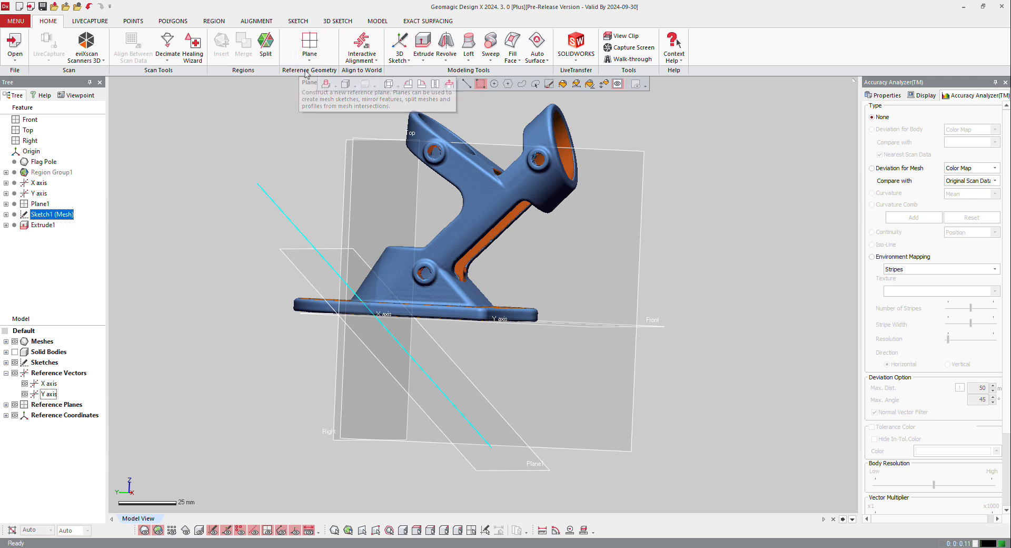
left_click(291, 264)
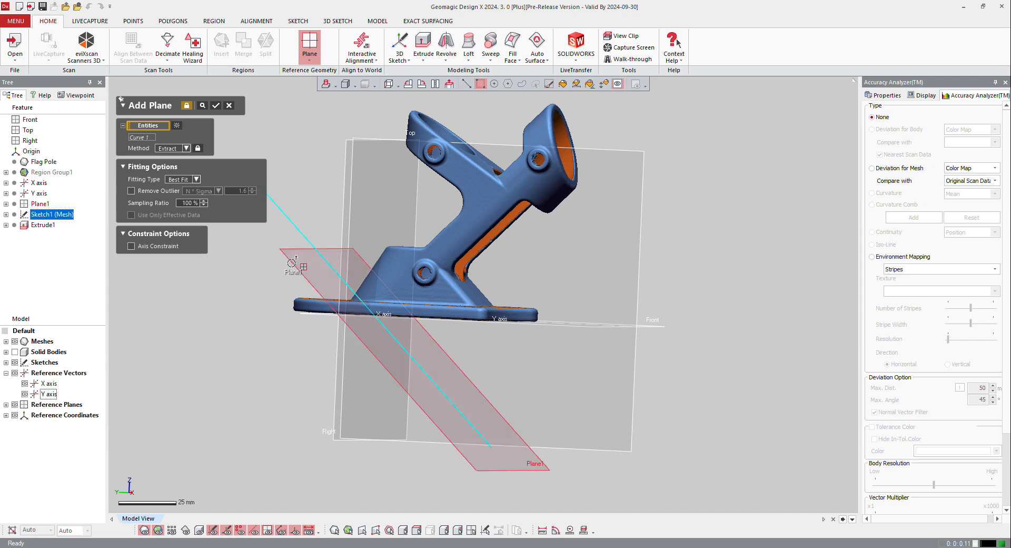
left_click(182, 157)
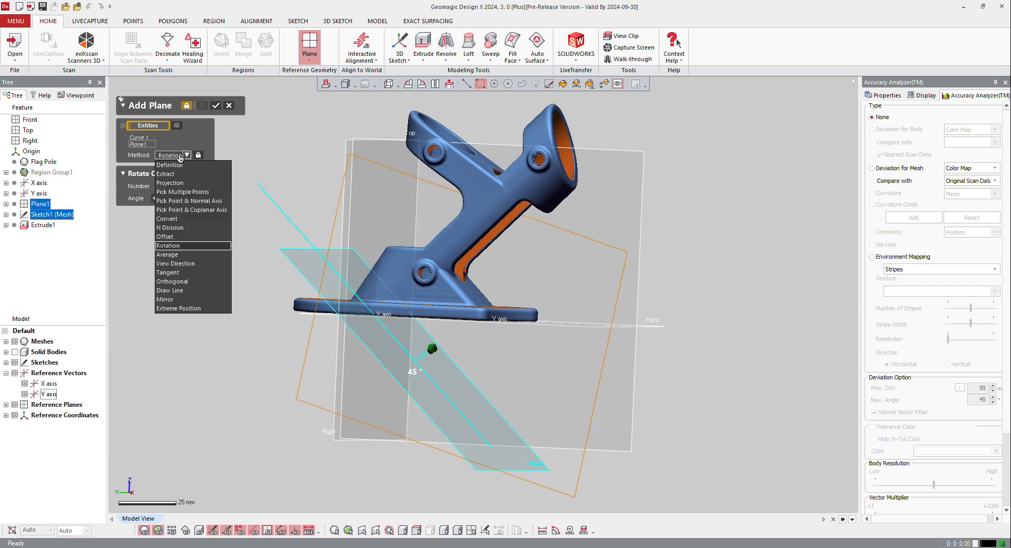
left_click(189, 236)
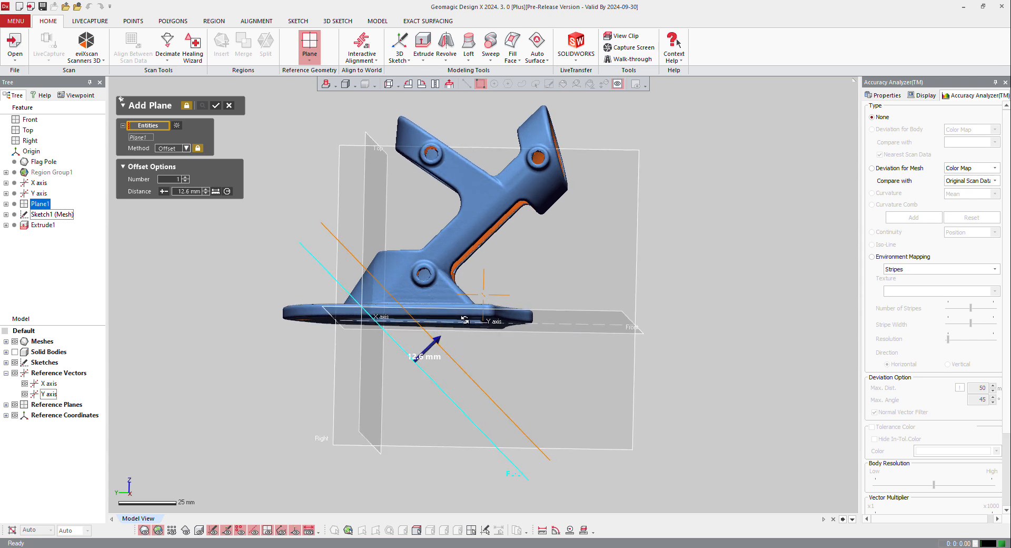
left_click_drag(436, 340, 477, 304)
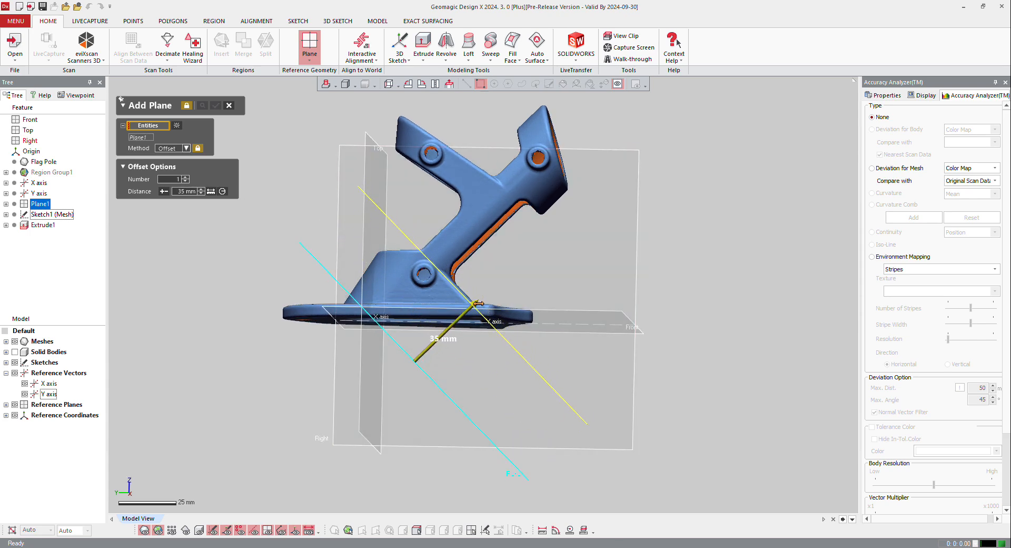
scroll(477, 304, "up", 10)
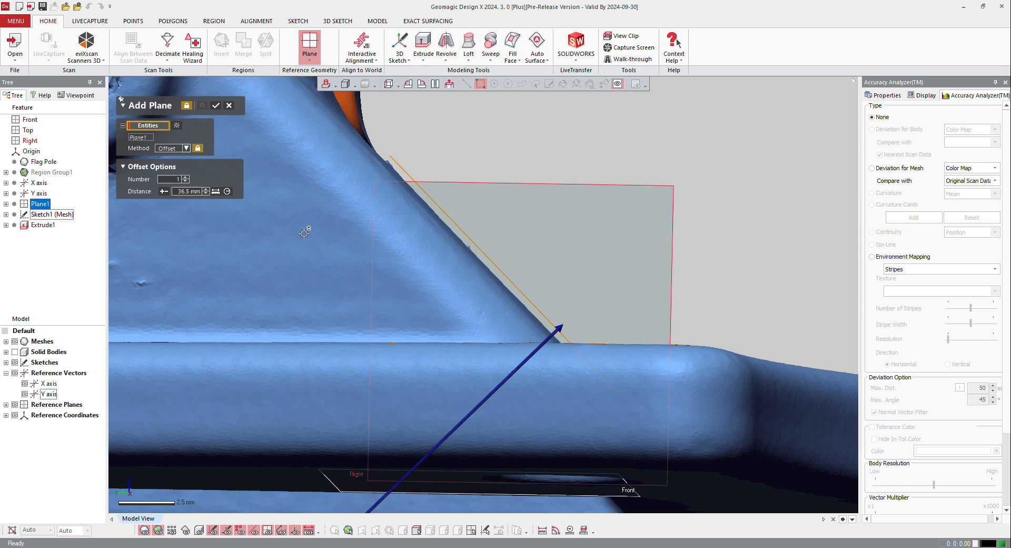
- Try a 36 mm offset distance for the new plane and clear its source entity
left_click(195, 192)
key("Return")
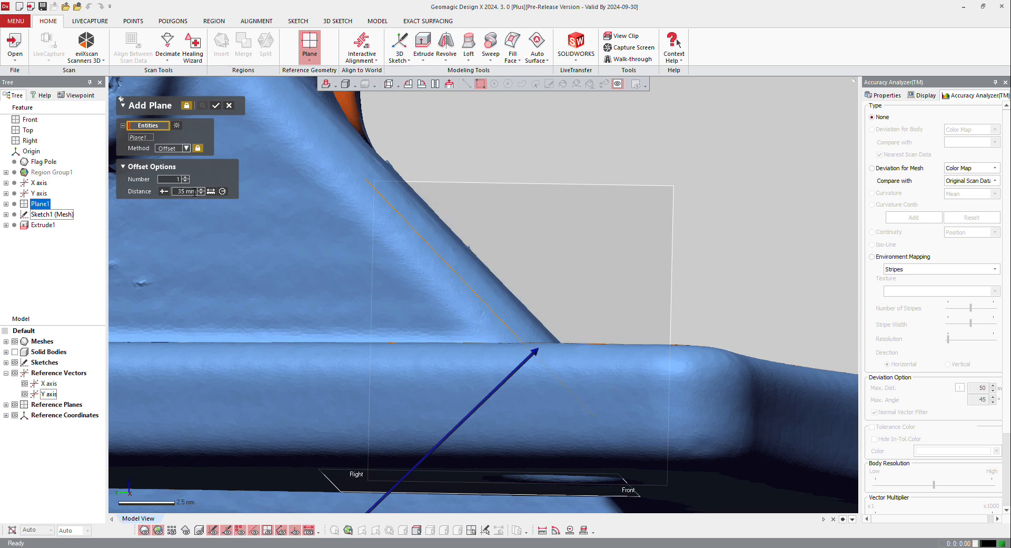
type("36")
key("Return")
scroll(167, 135, "down", 3)
left_click(177, 127)
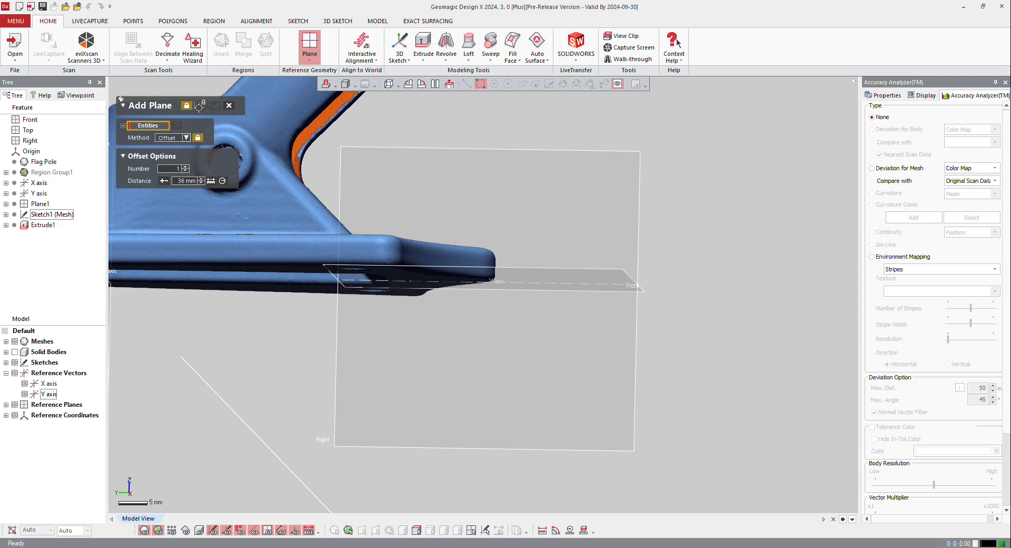
- Set the new plane to the Extract method and choose the flat sloped scan face under the bracket arm as its source
left_click(181, 138)
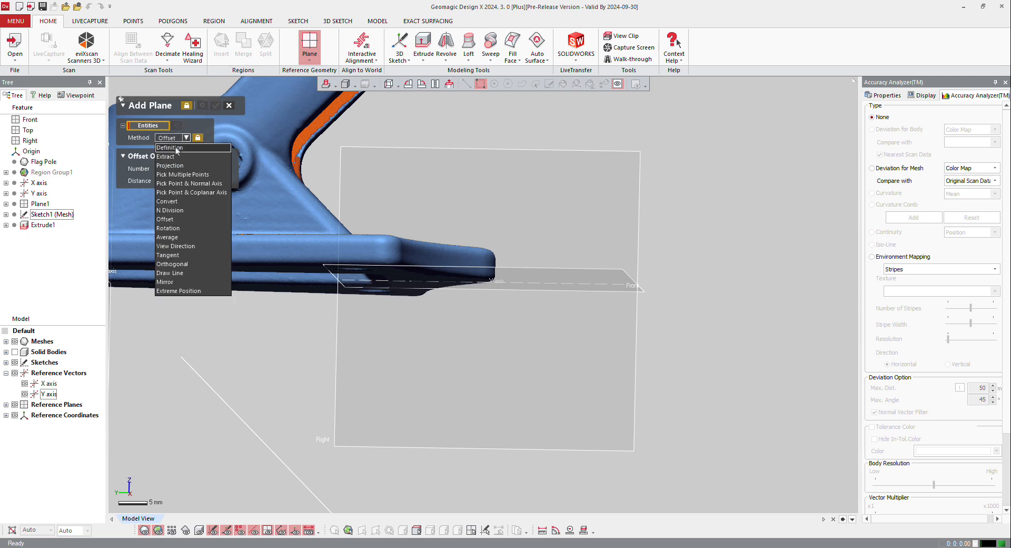
left_click(179, 157)
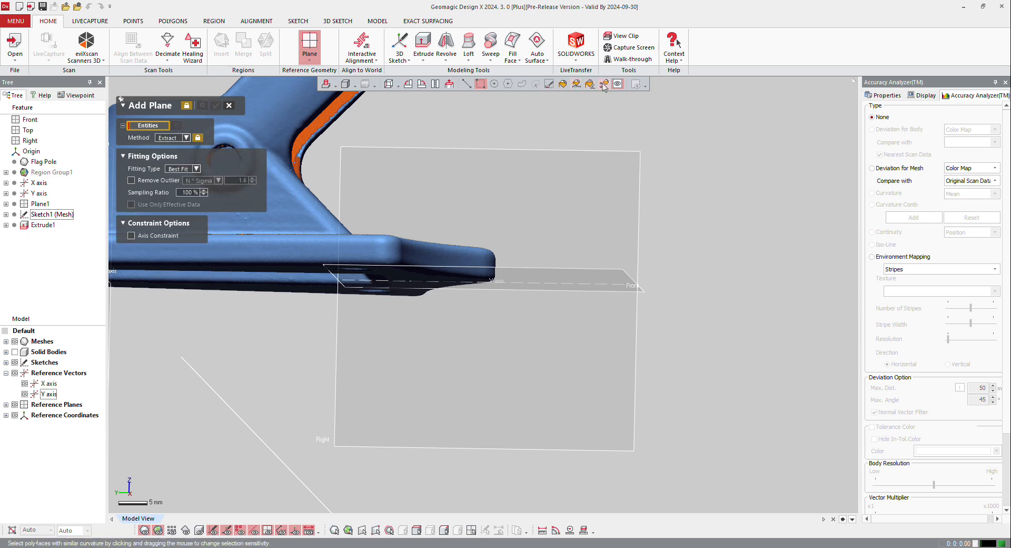
left_click(604, 84)
right_click_drag(440, 211, 392, 272)
left_click(331, 226)
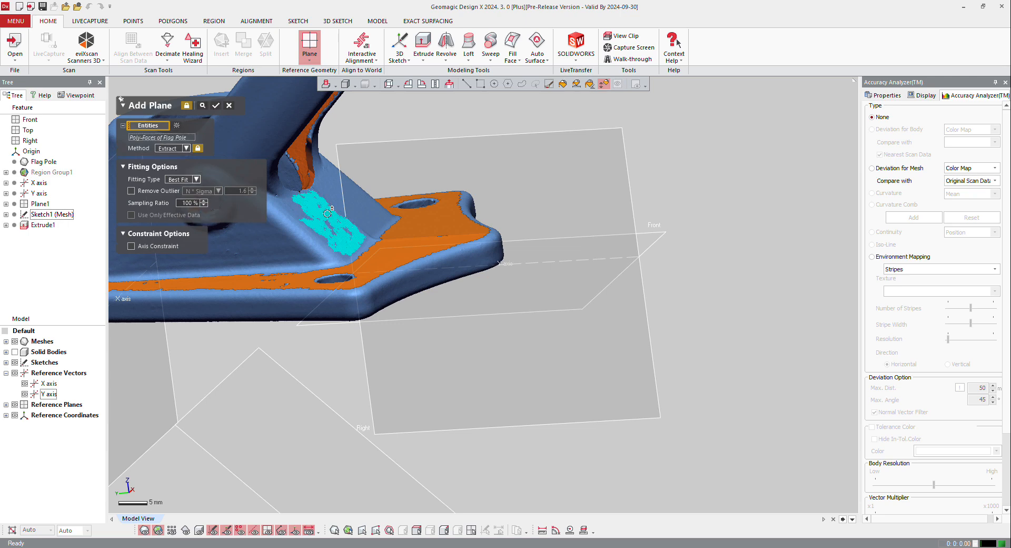
scroll(394, 214, "down", 2)
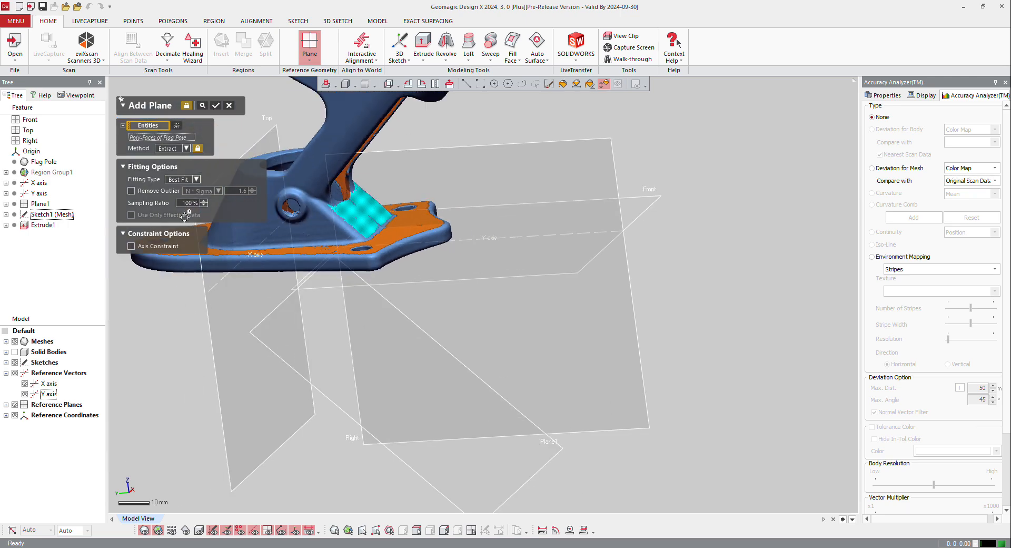
- Constrain the extracted plane to Plane1's direction as a user-defined axis and create it
left_click(132, 246)
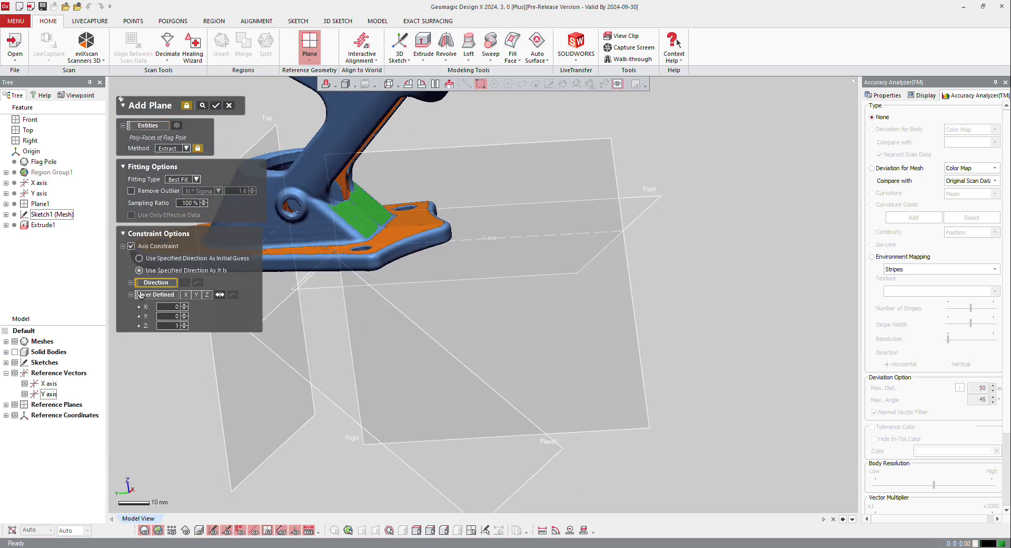
left_click(156, 296)
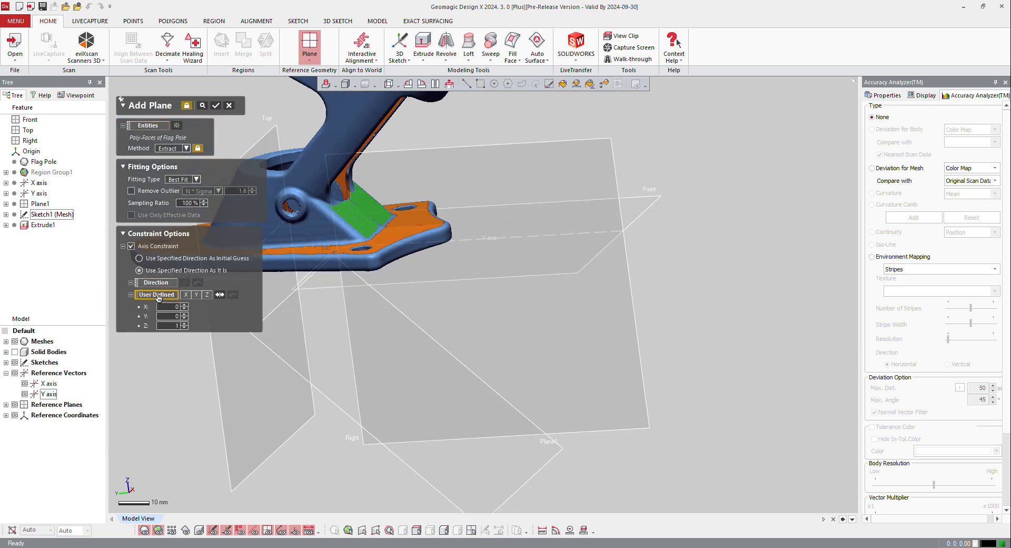
left_click(300, 366)
left_click(217, 105)
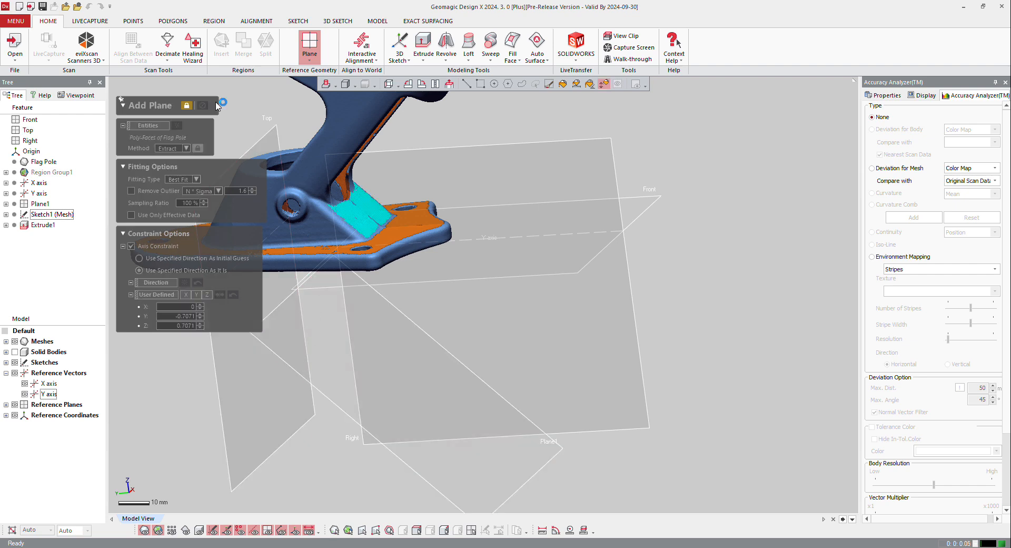
scroll(509, 242, "down", 3)
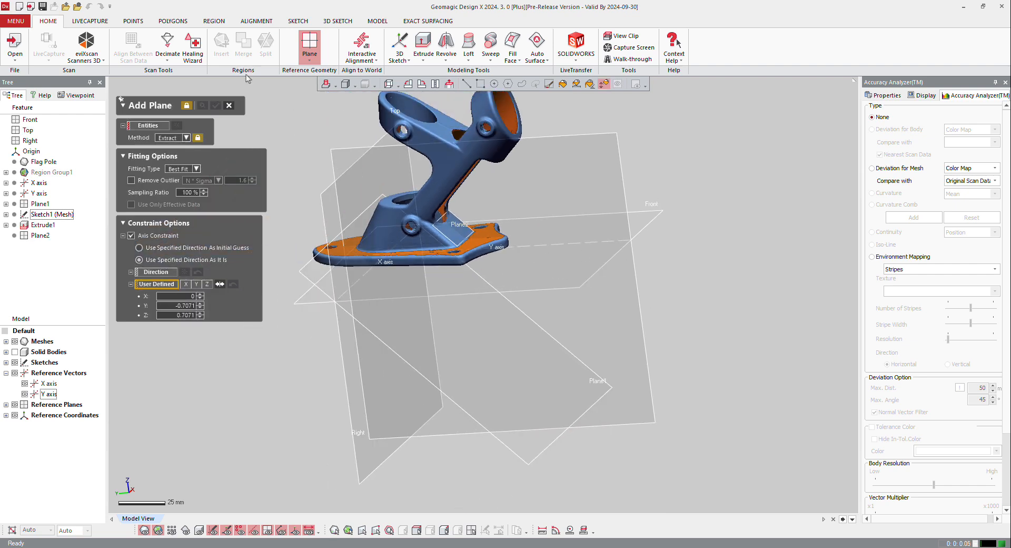
left_click(230, 108)
- Create a mesh sketch on the new sloped plane, with its section offset 52 mm through the pole sockets
scroll(454, 253, "up", 4)
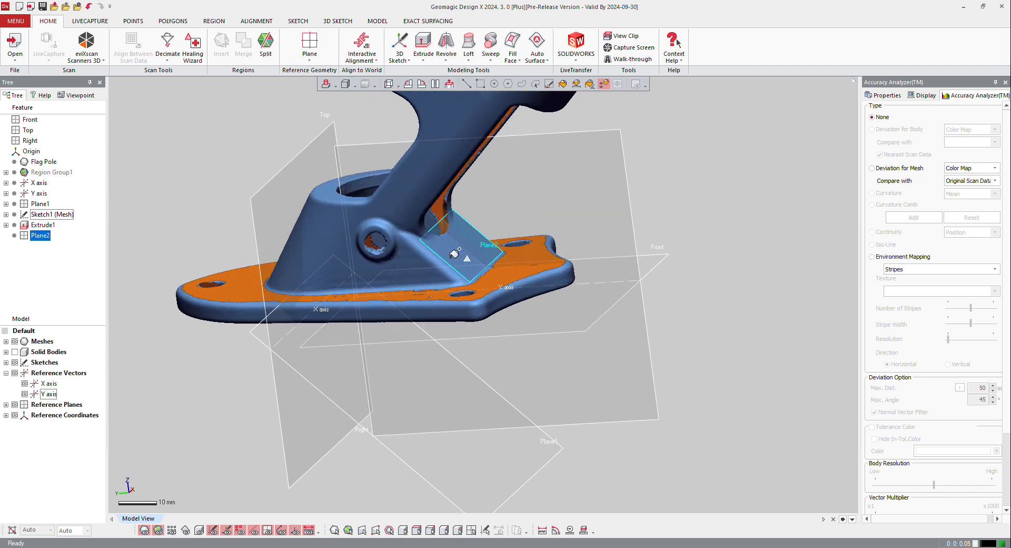
left_click(466, 83)
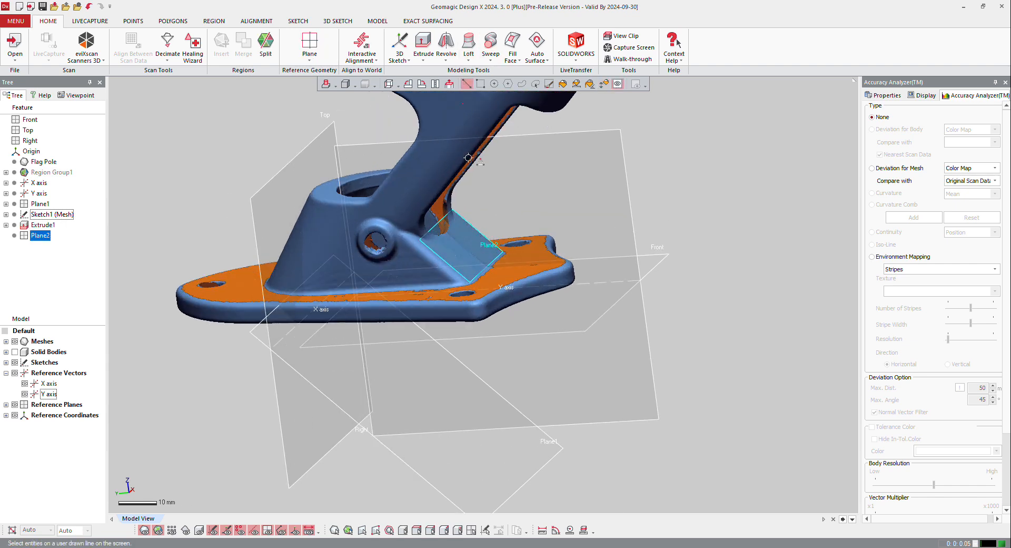
right_click(442, 225)
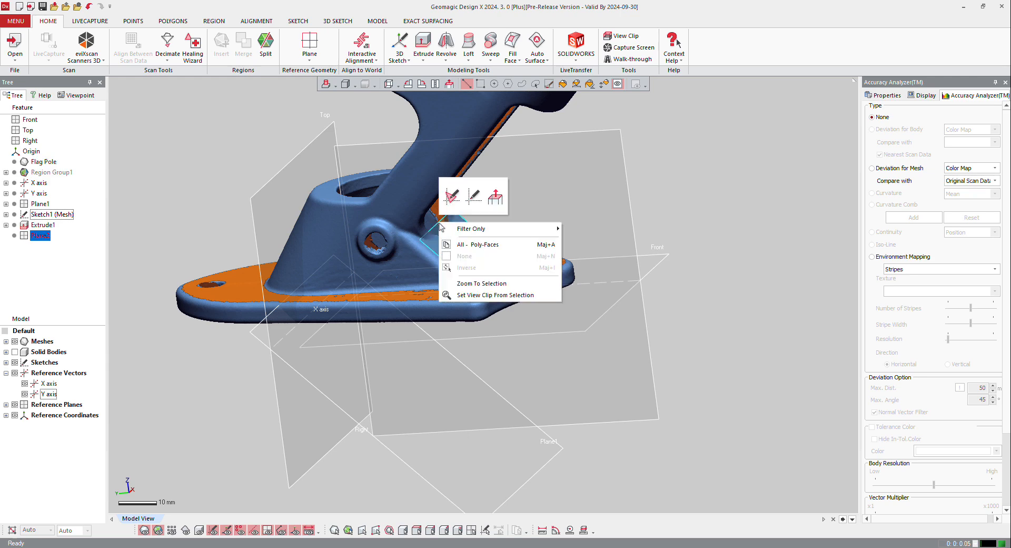
left_click(452, 196)
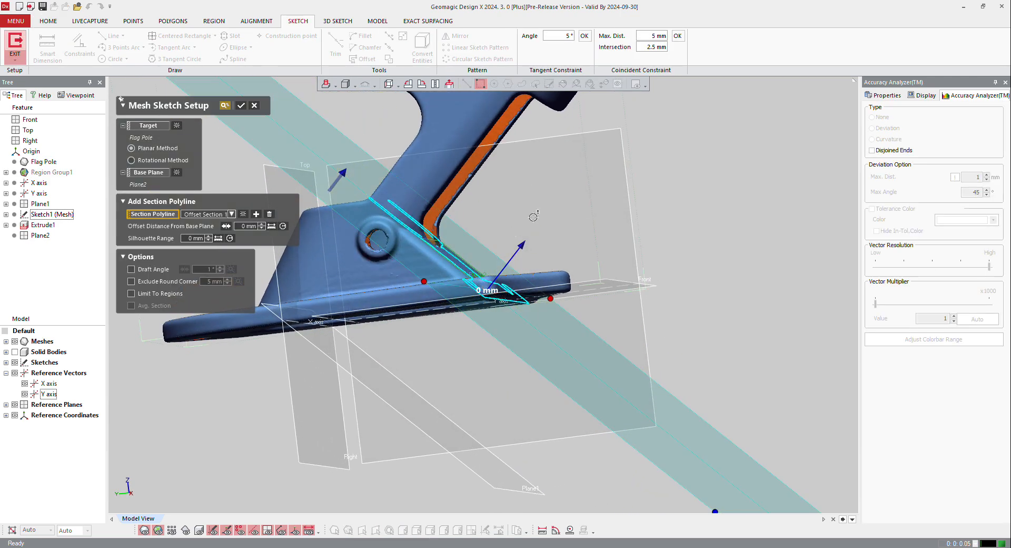
left_click_drag(525, 243, 540, 217)
right_click_drag(538, 194, 458, 253)
scroll(455, 240, "down", 4)
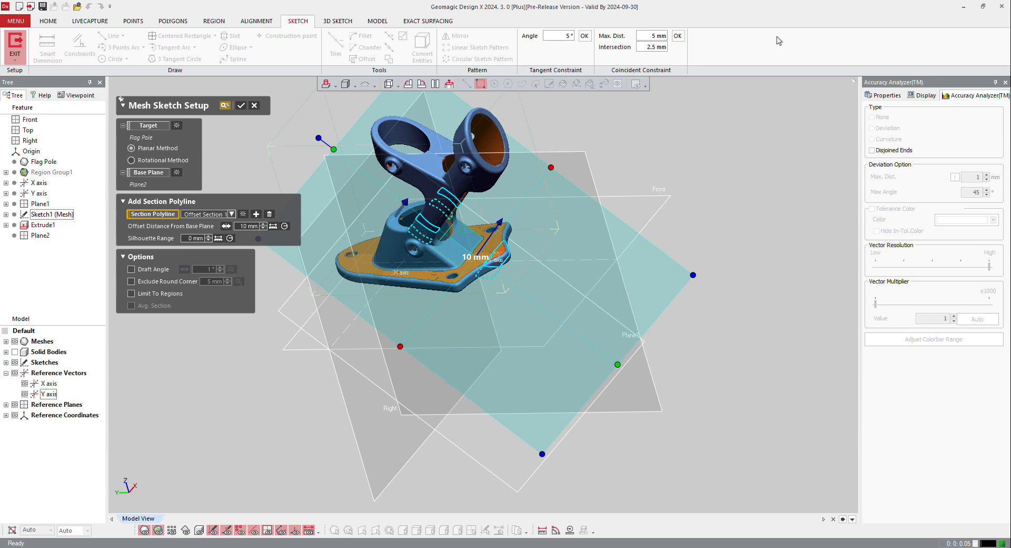
left_click_drag(500, 223, 536, 173)
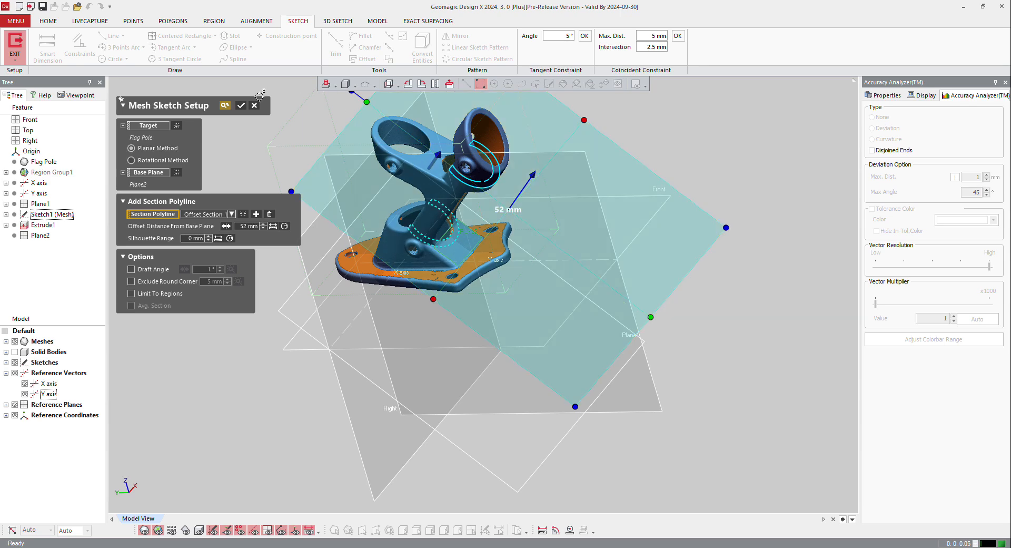
left_click(227, 105)
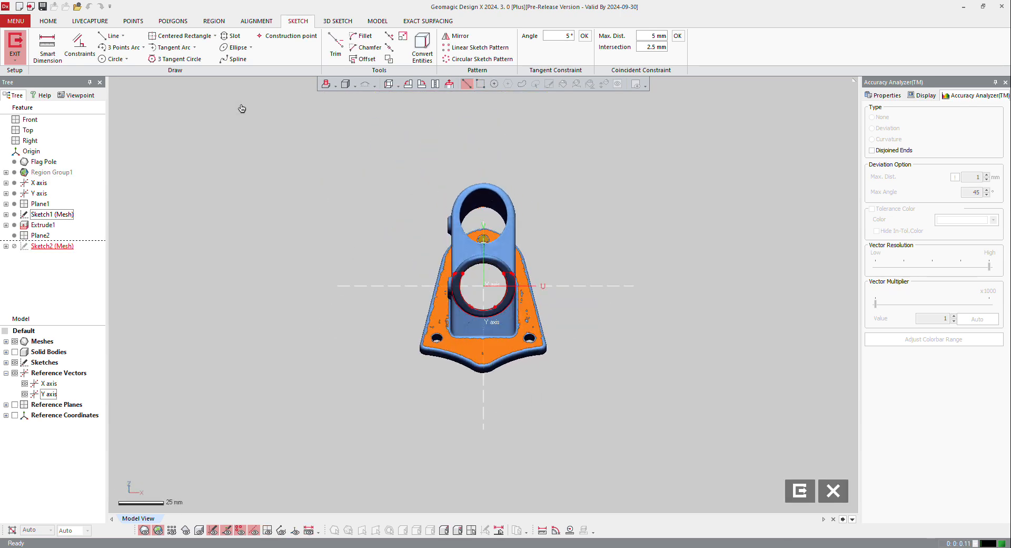
- Sketch a circle of about 17.25 mm radius centred on the origin, following the socket's outer section curve
scroll(433, 335, "up", 4)
scroll(730, 302, "up", 2)
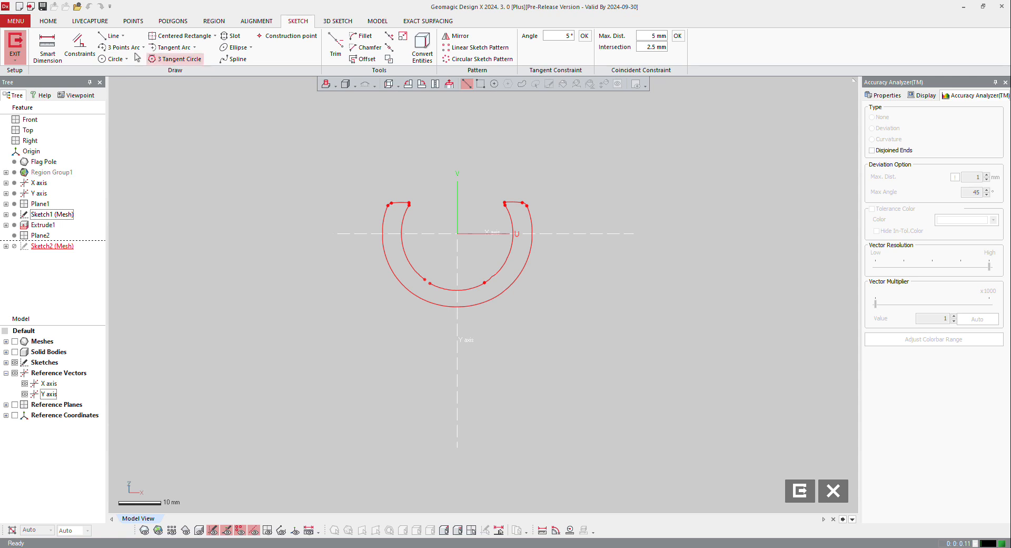
left_click(115, 59)
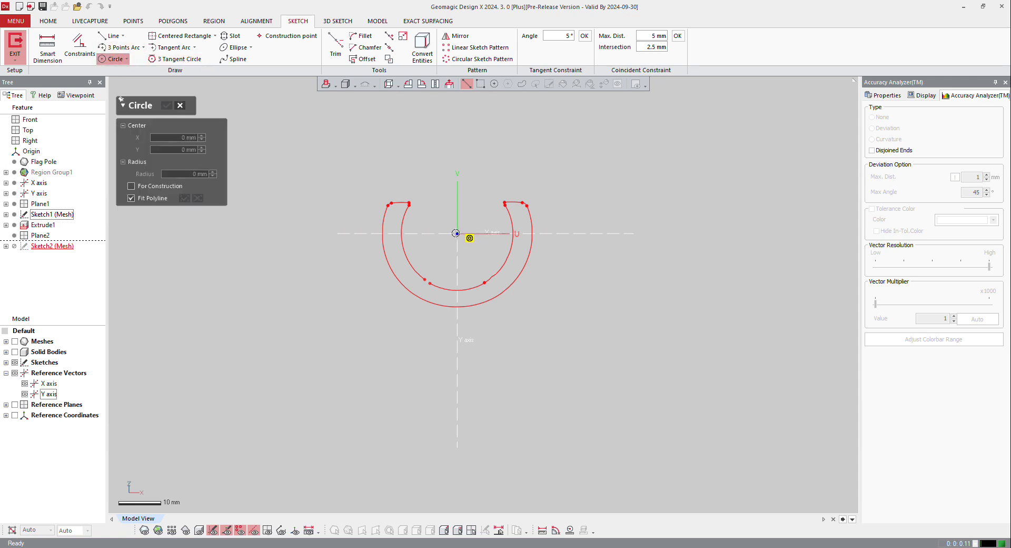
left_click(457, 233)
left_click(494, 298)
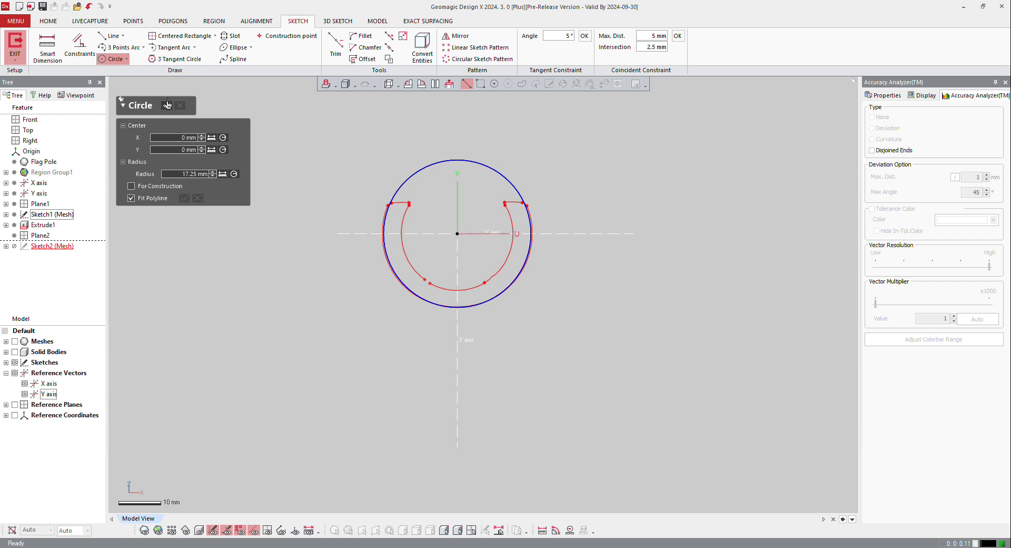
left_click(167, 105)
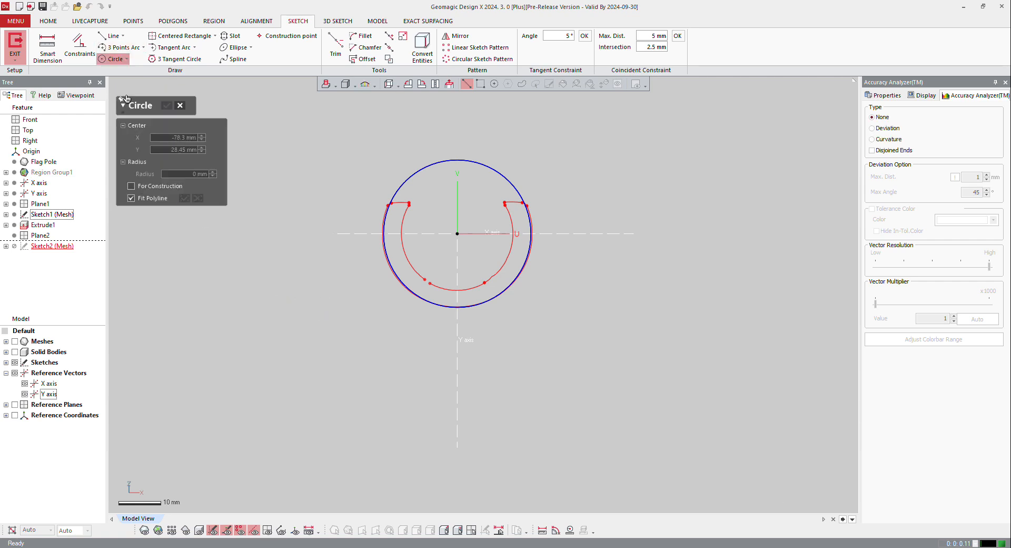
- Dimension the socket circle as a diameter and set it to 35 mm
left_click(47, 46)
left_click(487, 302)
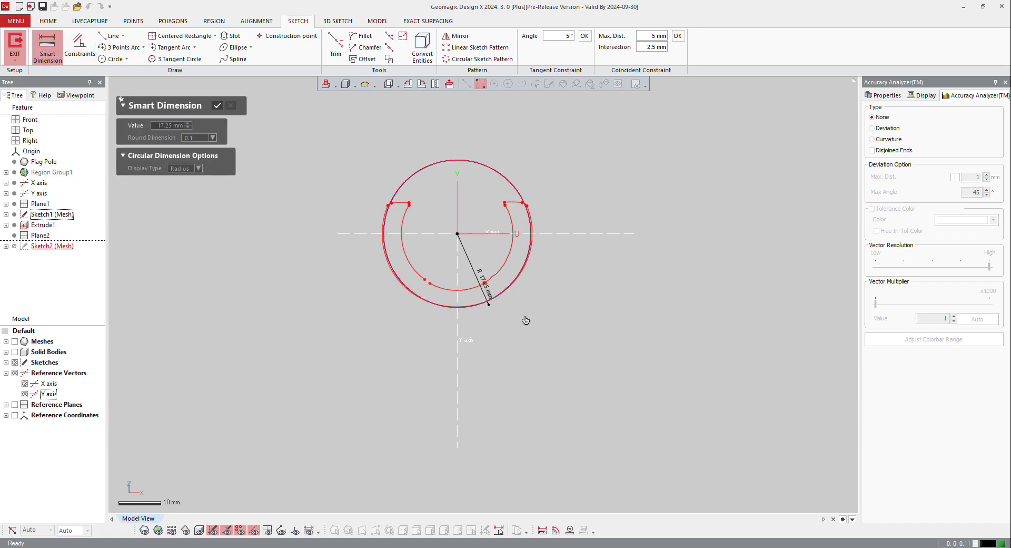
left_click(199, 168)
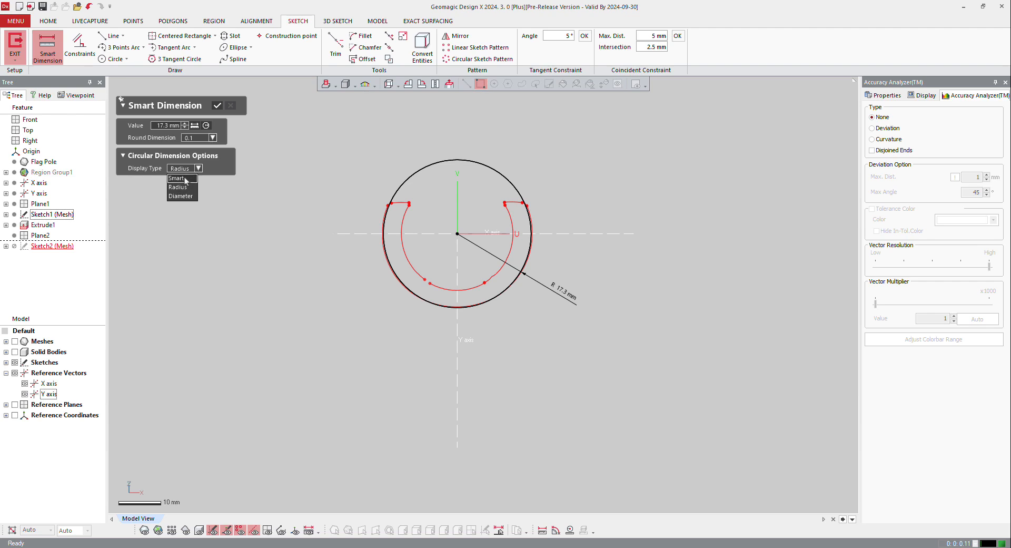
left_click(188, 196)
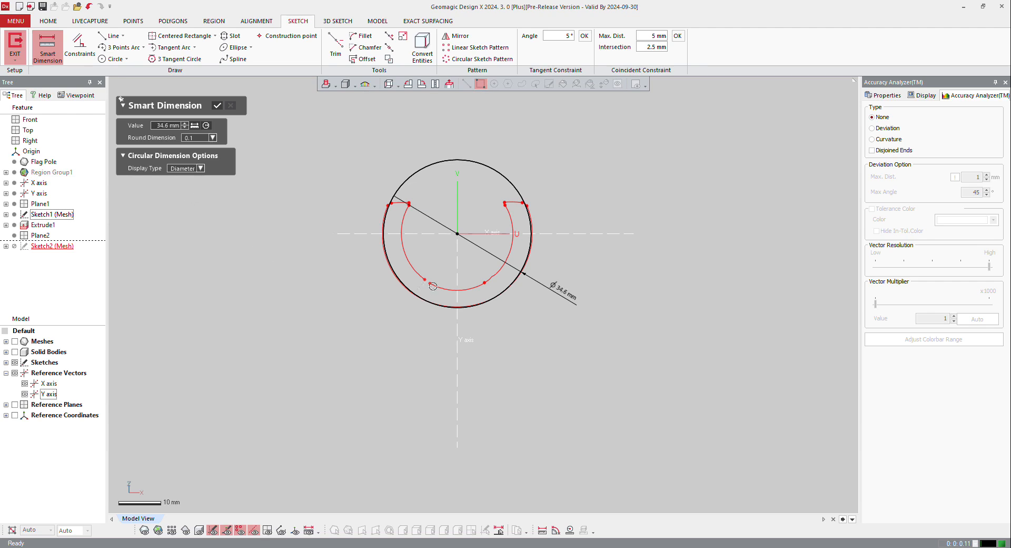
double_click(569, 296)
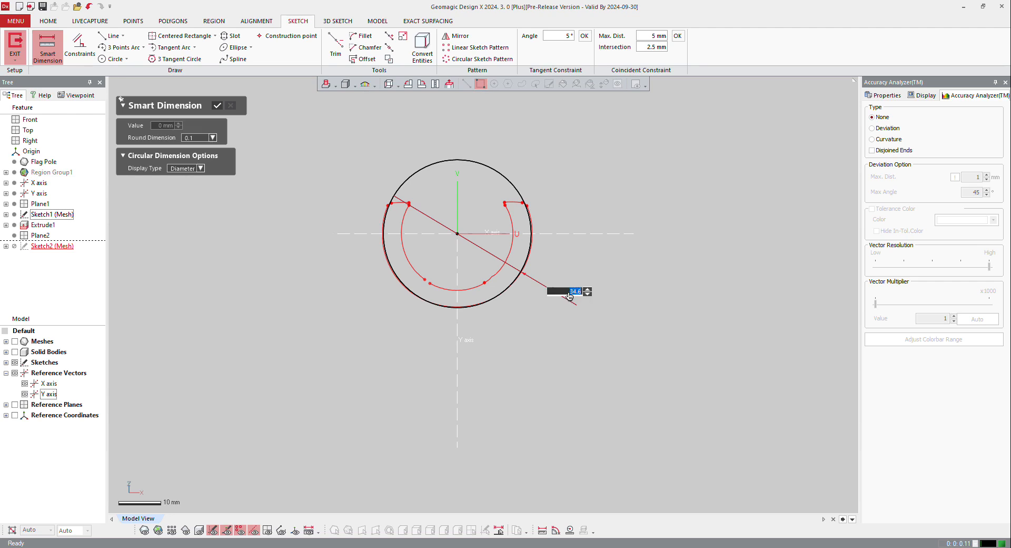
key("Return")
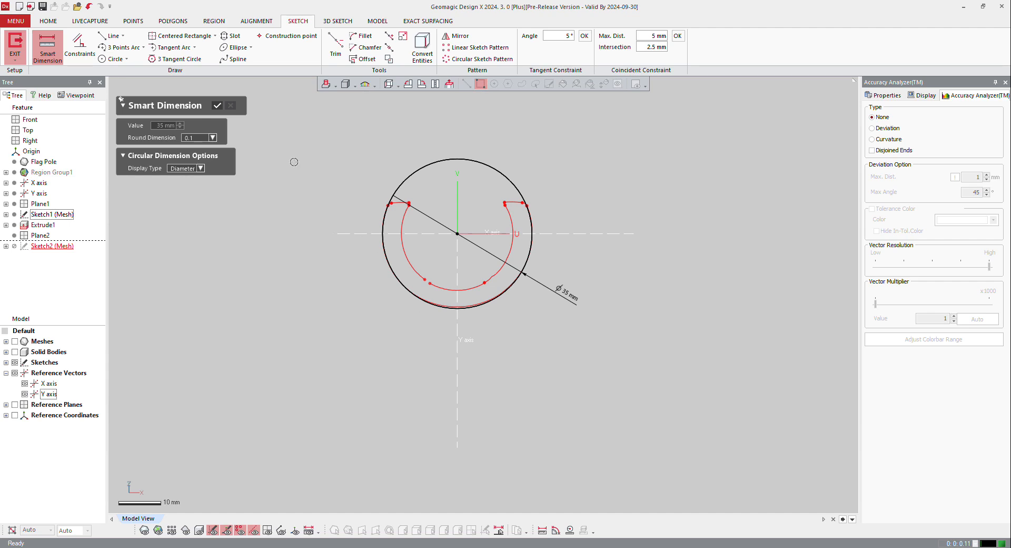
- Convert the X axis into a sketch line and extend its shorter end to about 41 mm from the origin
left_click(219, 106)
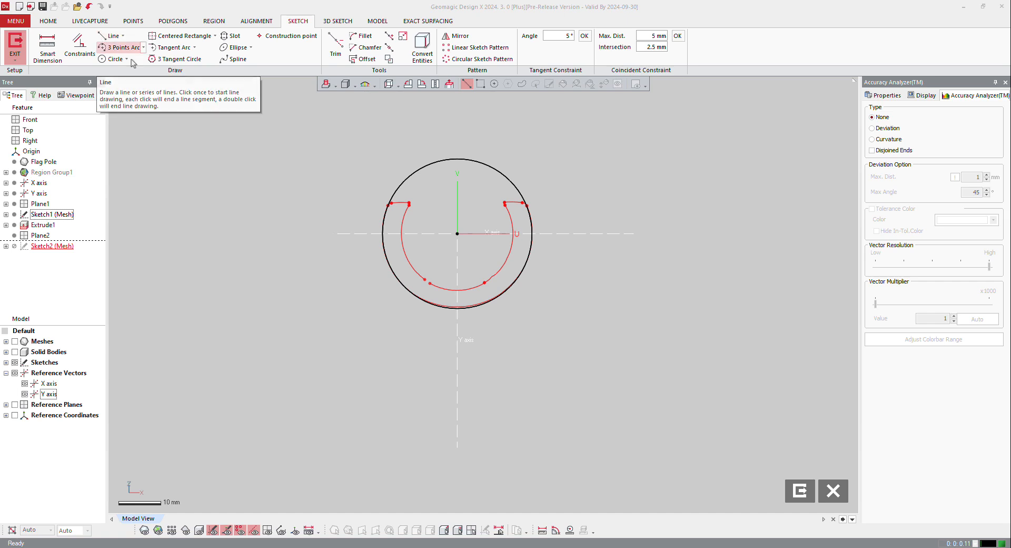
right_click(349, 233)
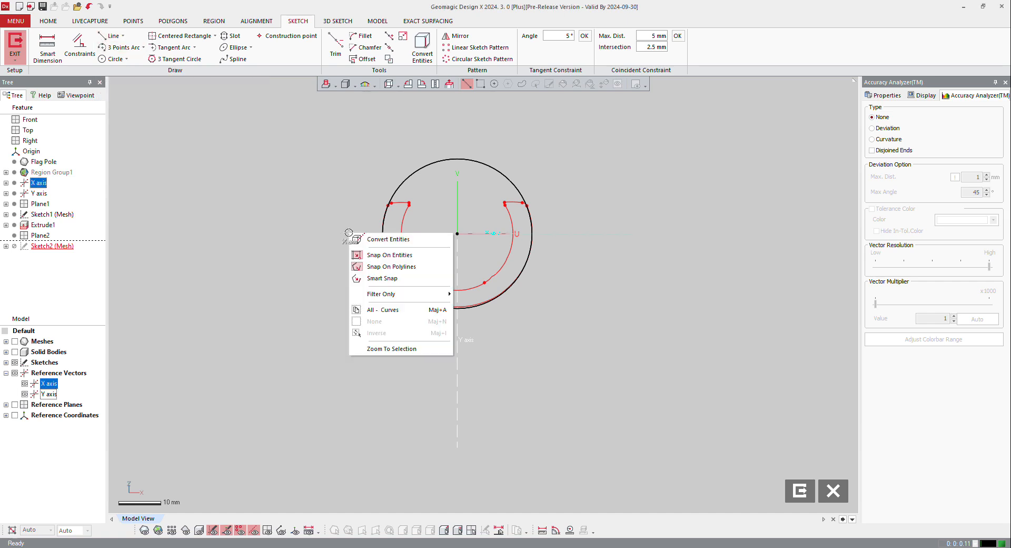
left_click(377, 240)
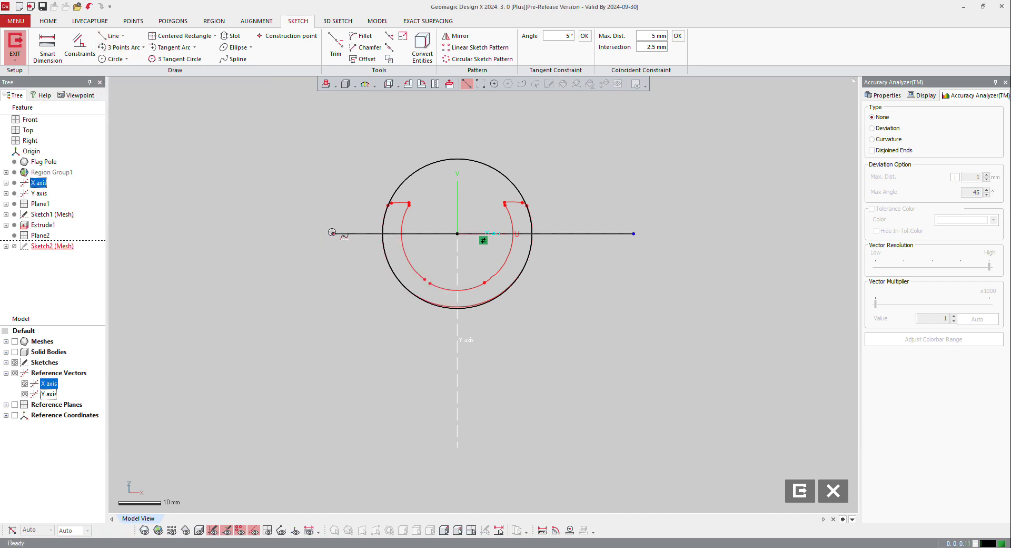
left_click_drag(332, 232, 283, 236)
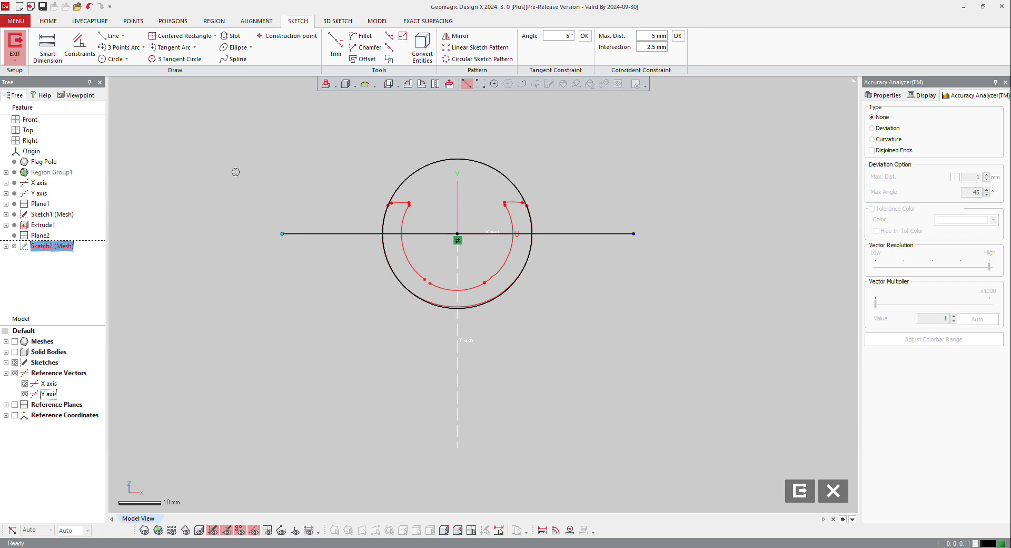
- With the mesh shown for reference, draw three lines below the converted axis line to close a rectangle about 82 mm wide and 50 mm high
left_click(122, 36)
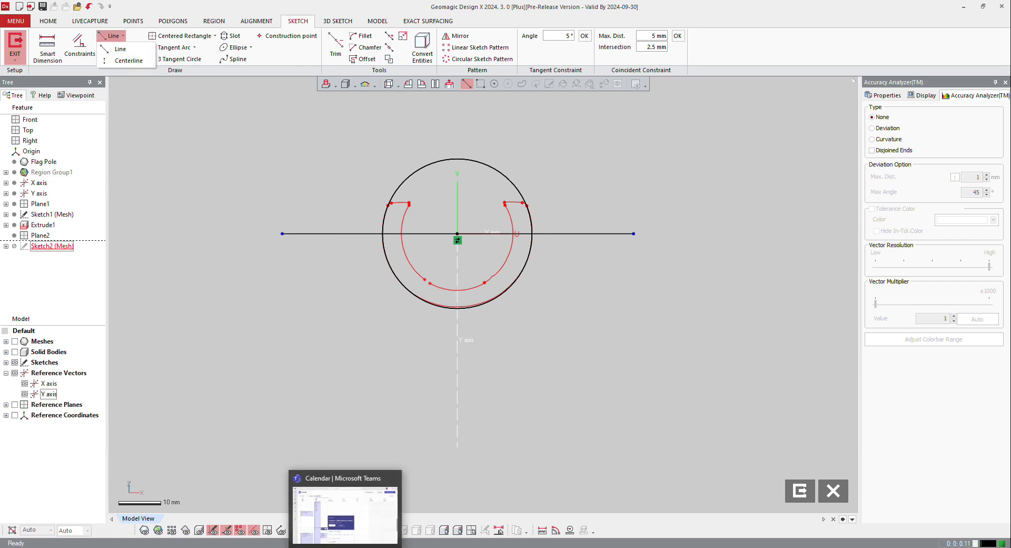
left_click(144, 531)
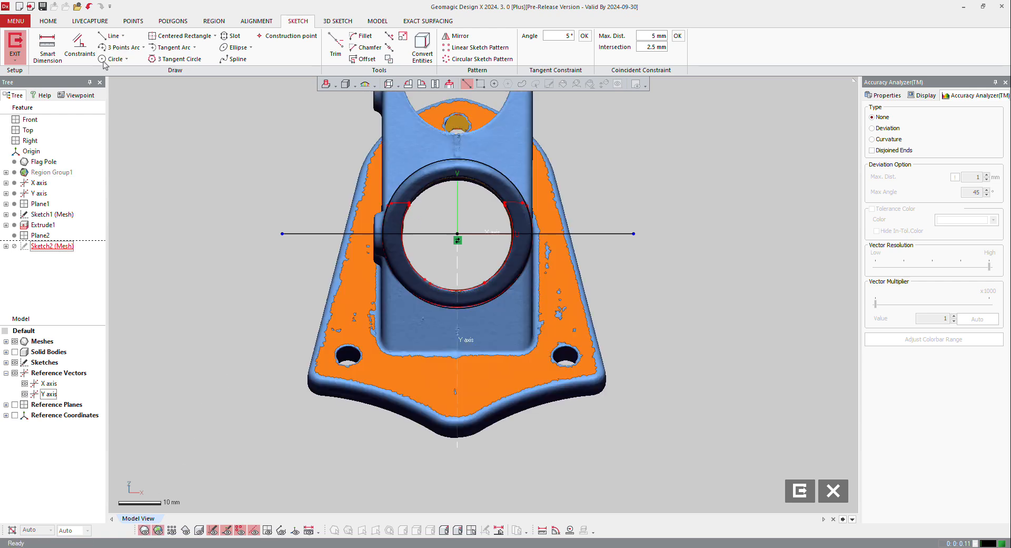
left_click(110, 36)
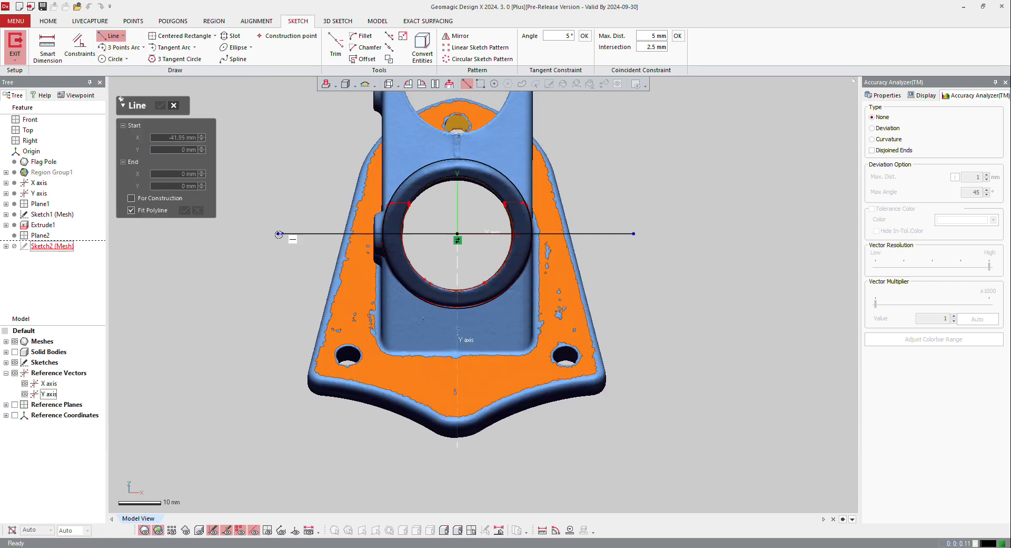
left_click(281, 233)
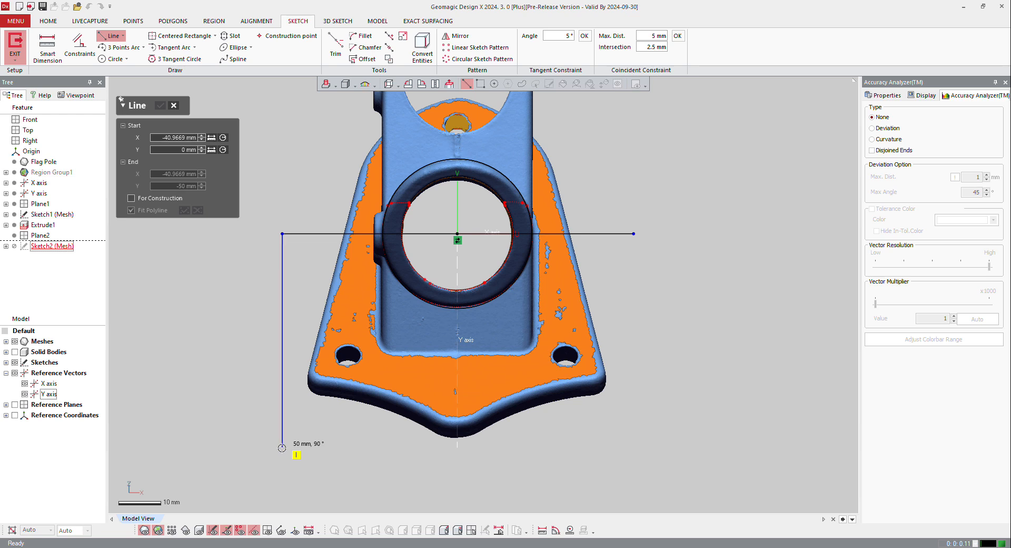
left_click(282, 447)
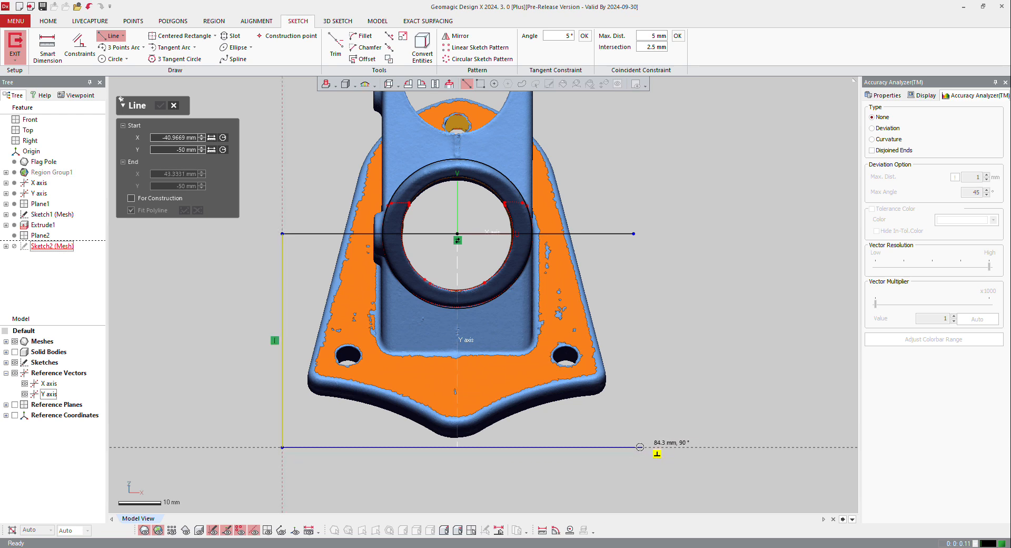
left_click(632, 447)
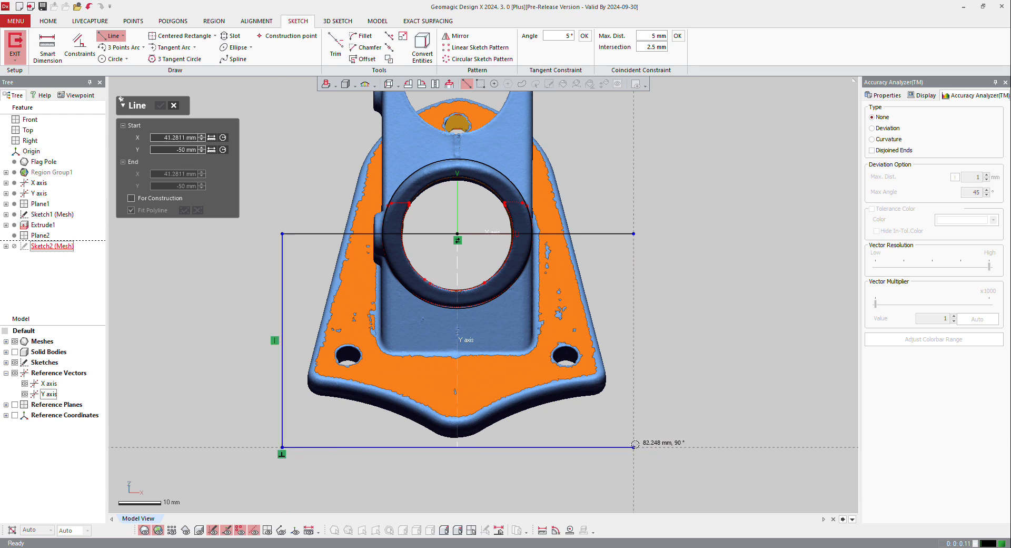
left_click(635, 233)
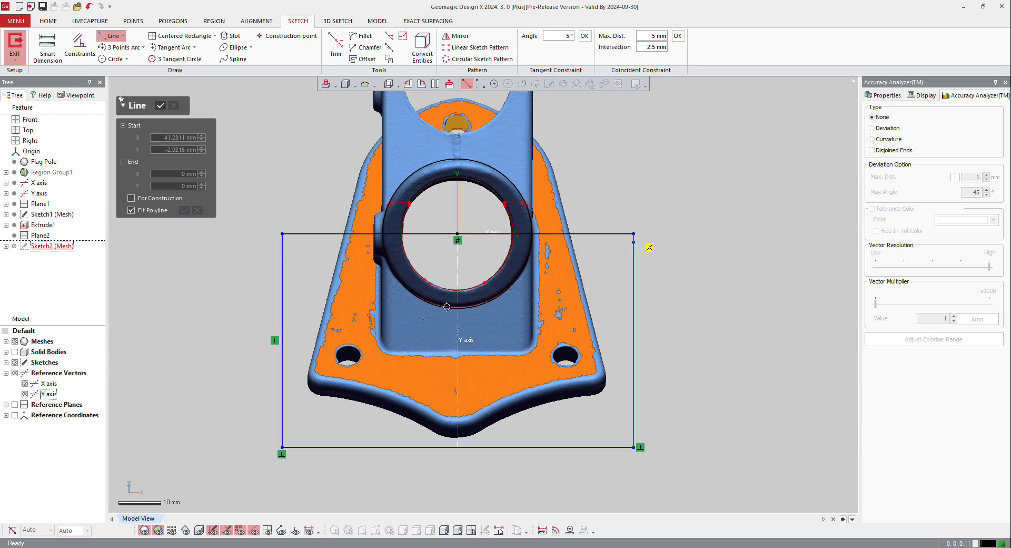
left_click(161, 105)
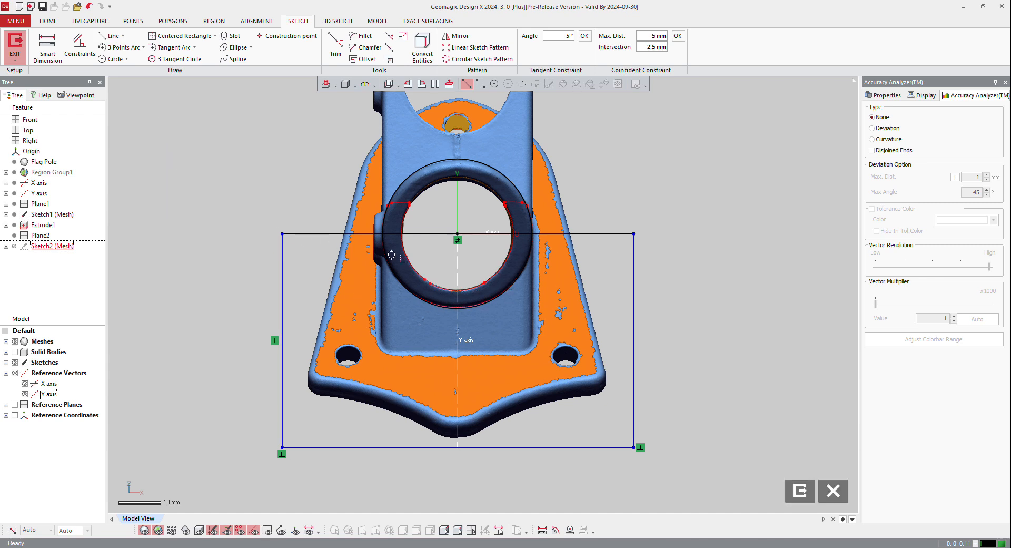
- Hide the mesh and exit the socket sketch
key("ctrl+1")
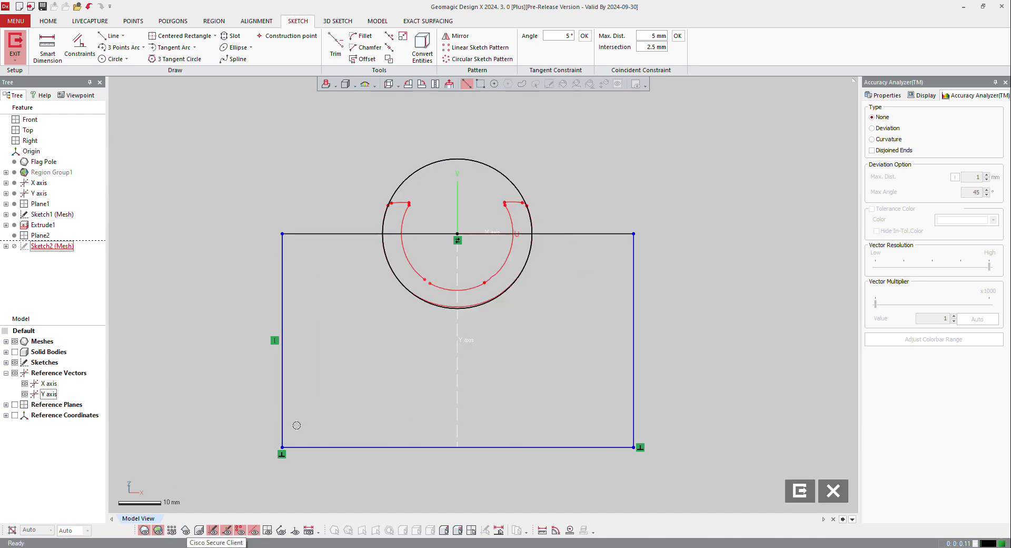
scroll(422, 300, "up", 2)
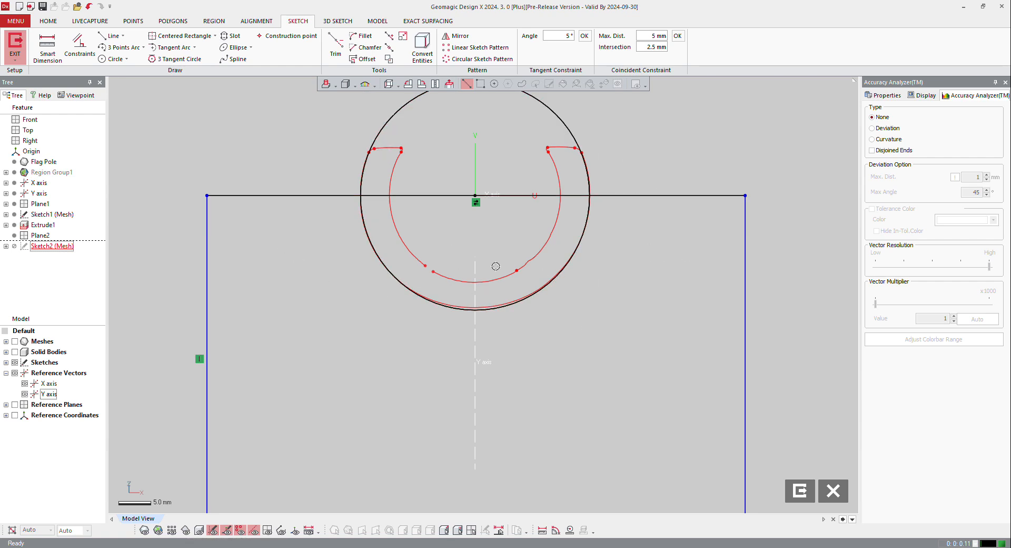
scroll(496, 266, "down", 3)
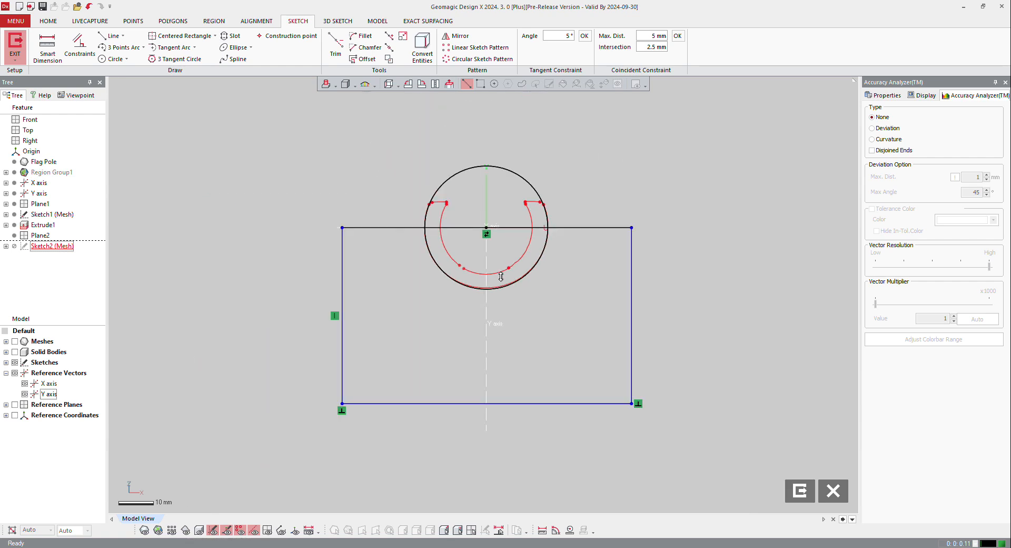
left_click(13, 41)
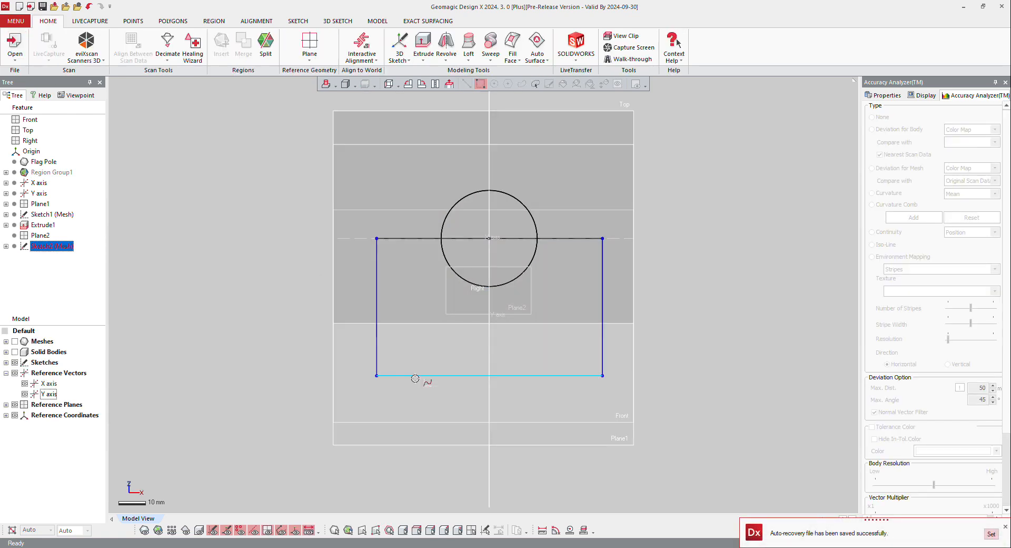
- Extrude the sketch region between the rectangle and the circle as a blind cut 125 mm long through the block
right_click(415, 378)
left_click(421, 347)
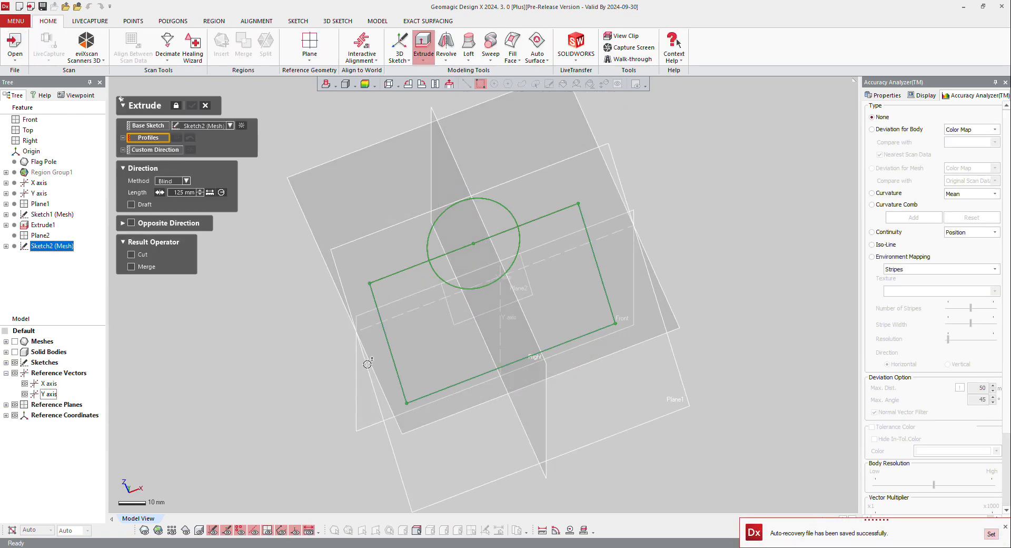
left_click(448, 342)
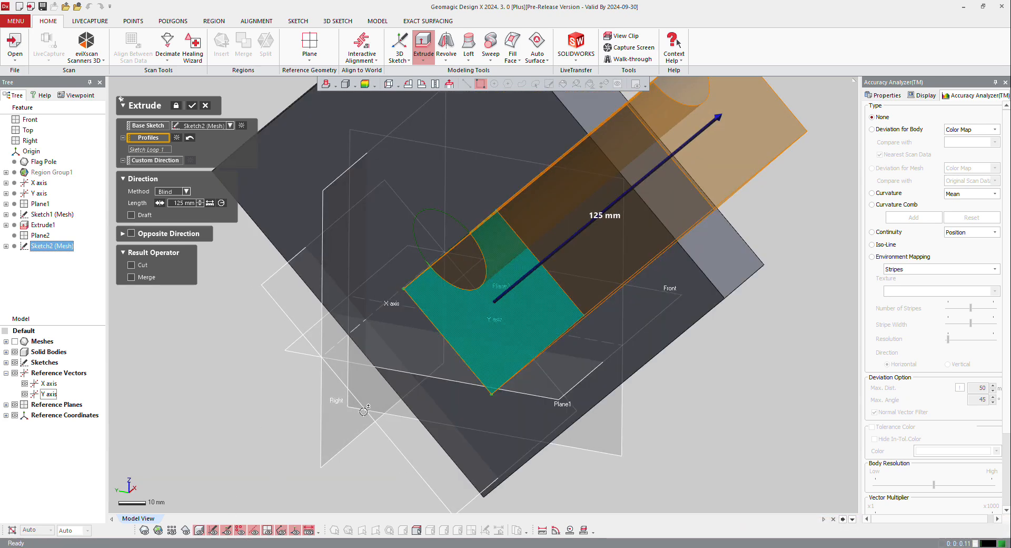
scroll(364, 411, "down", 3)
right_click_drag(422, 369, 468, 319)
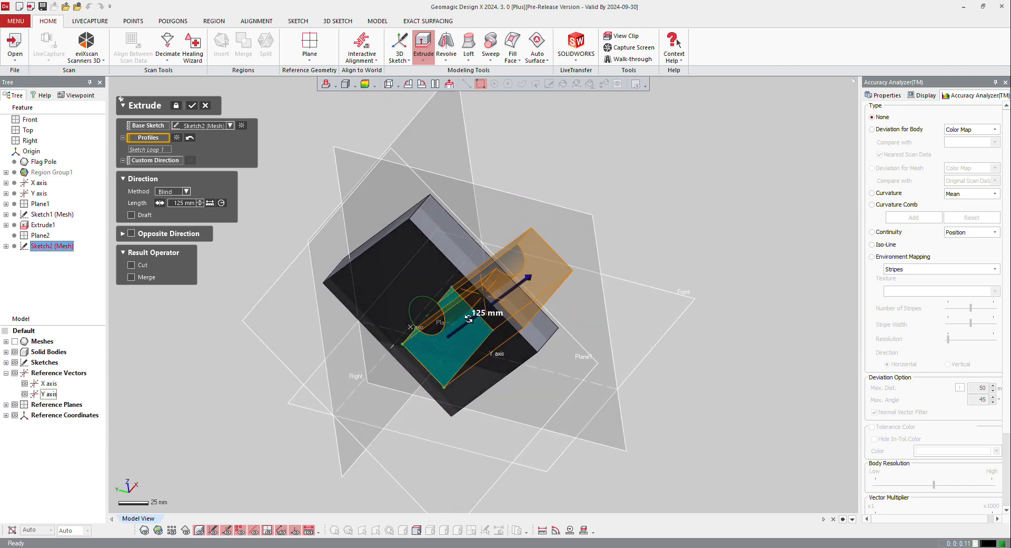
left_click(144, 265)
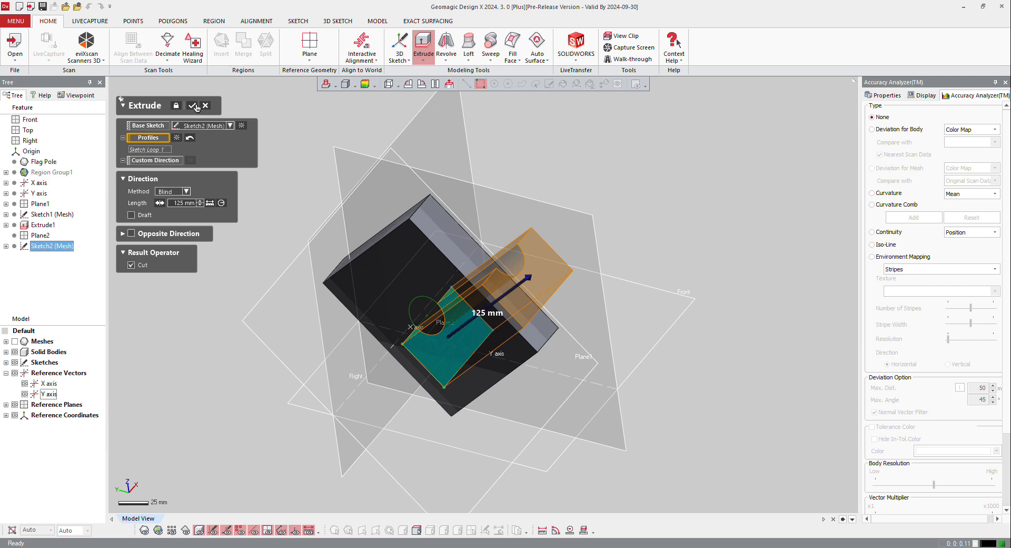
left_click(196, 106)
right_click_drag(449, 327, 468, 377)
scroll(468, 378, "up", 3)
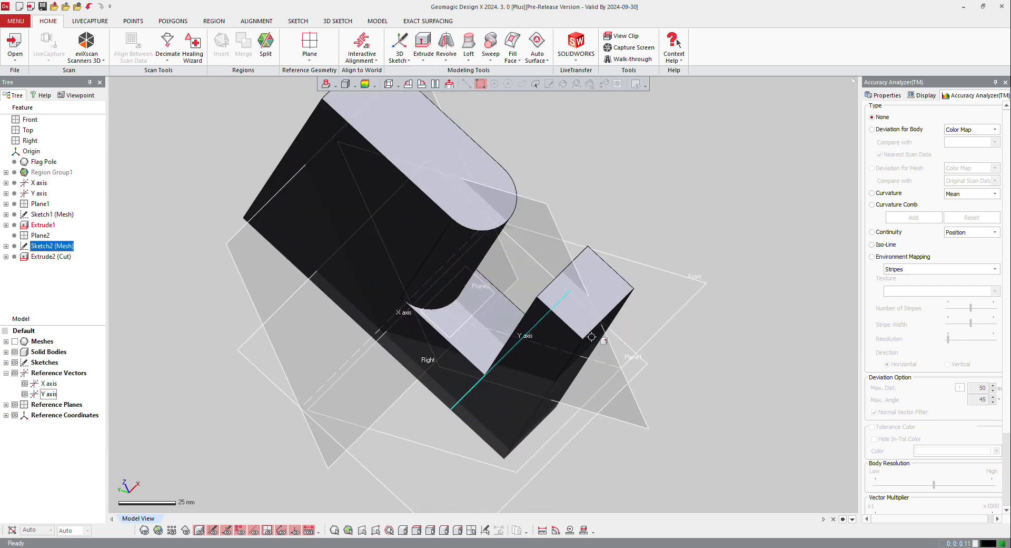
- Edit the cut's sketch by moving the rectangle's far edge outward past the end of the block, and exit the sketch
double_click(41, 246)
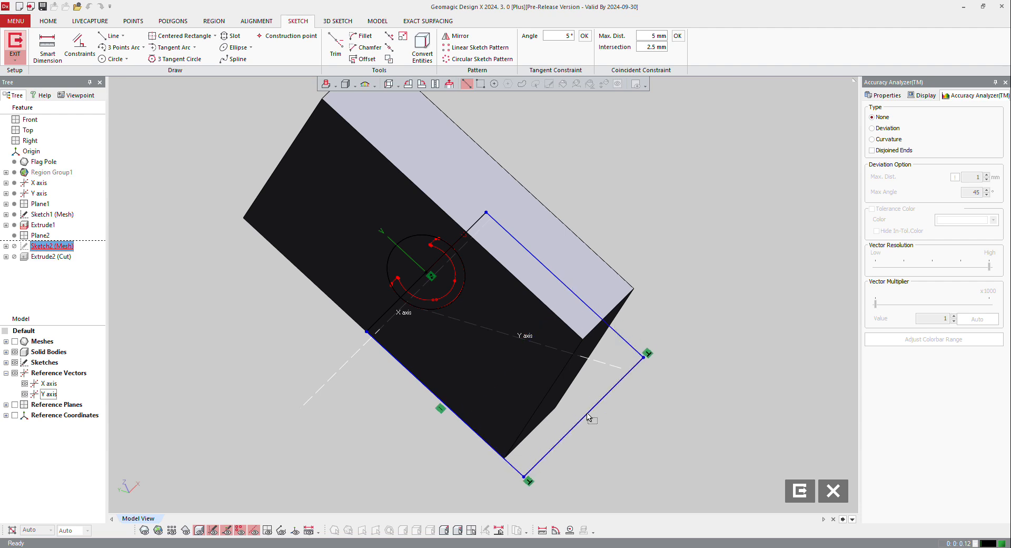
left_click(589, 416)
left_click(15, 45)
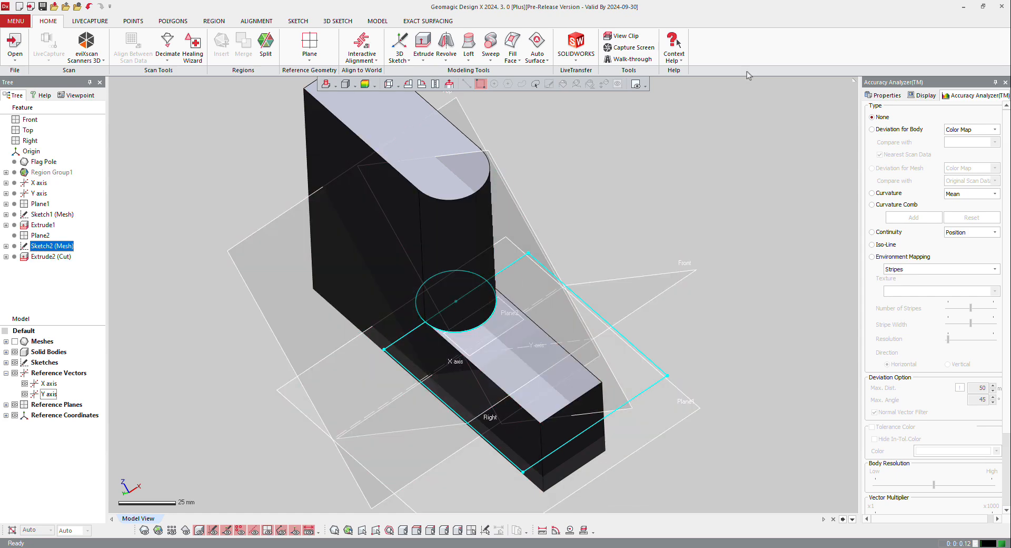
- Show the scan mesh and hide the solid body
scroll(495, 312, "down", 1)
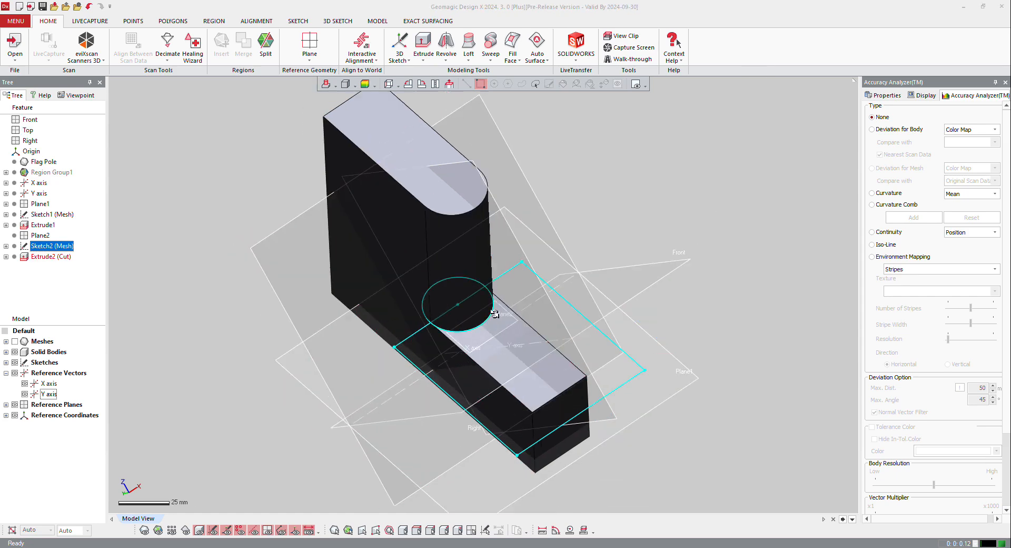
right_click_drag(494, 312, 636, 266)
right_click_drag(490, 271, 488, 267)
scroll(487, 267, "down", 1)
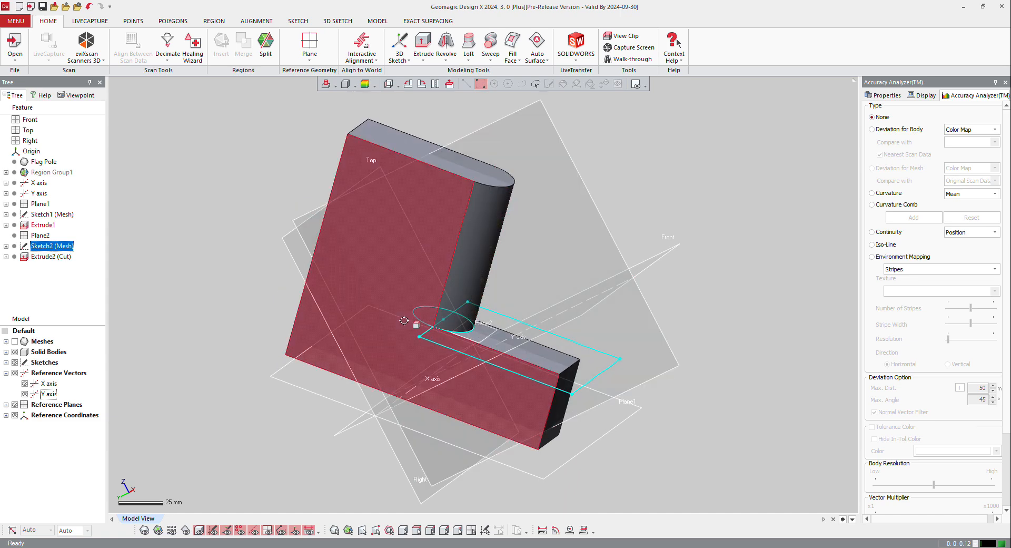
left_click(142, 530)
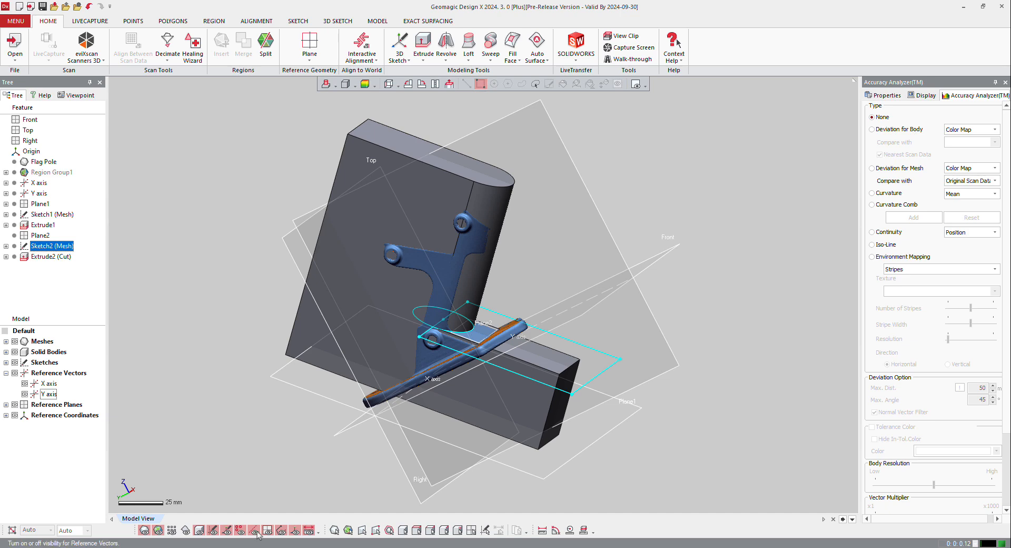
left_click(199, 531)
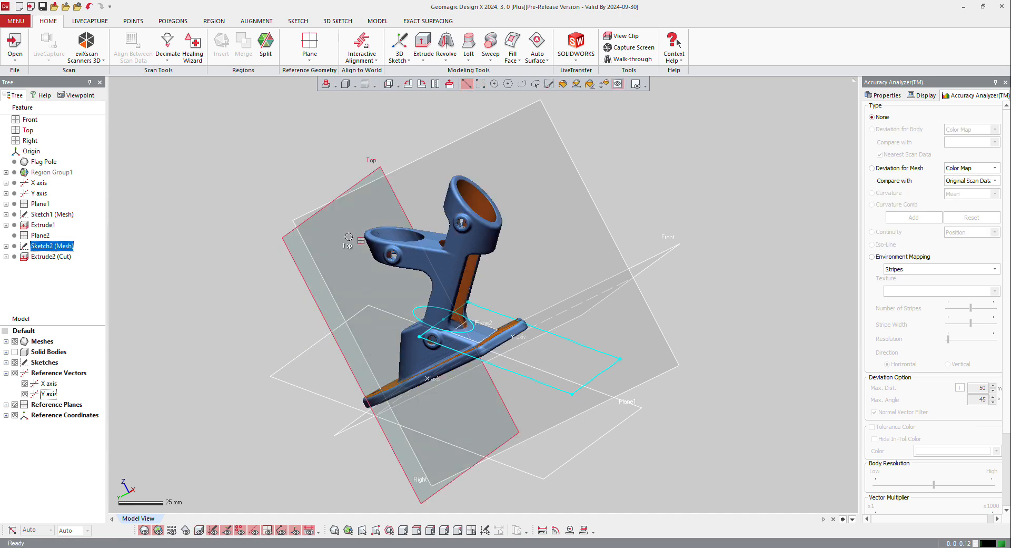
- Create a mesh sketch on the Right plane with a 0 mm offset and an 83 mm silhouette range
mouse_move(475, 160)
right_mouse_down()
mouse_move(490, 198)
mouse_move(490, 155)
right_mouse_up()
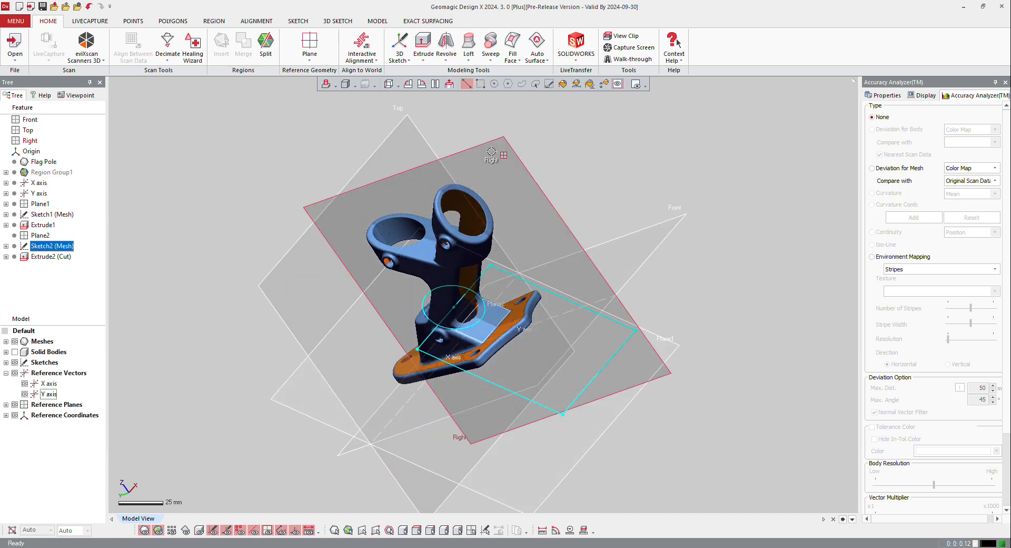
right_click(491, 152)
left_click(507, 126)
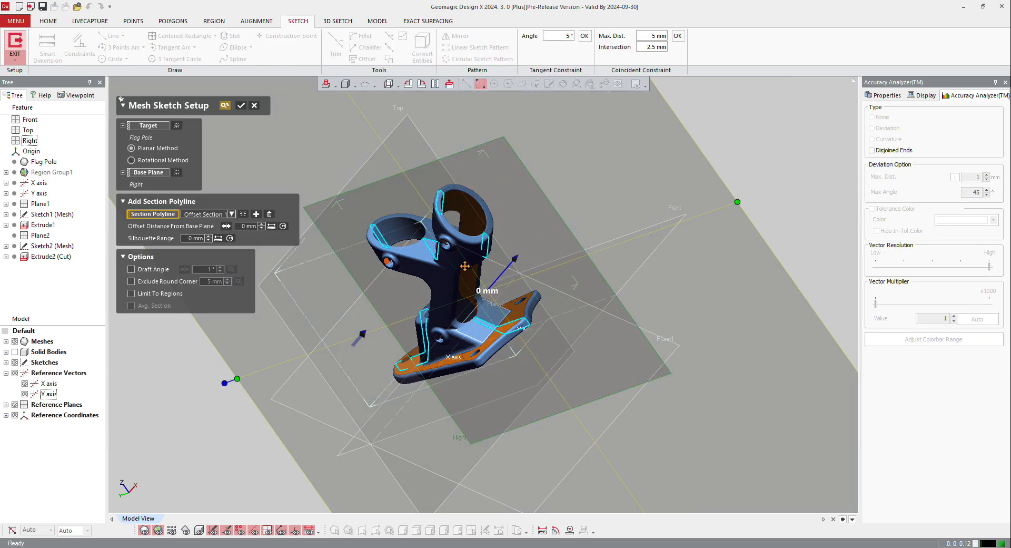
right_click_drag(491, 318, 452, 363)
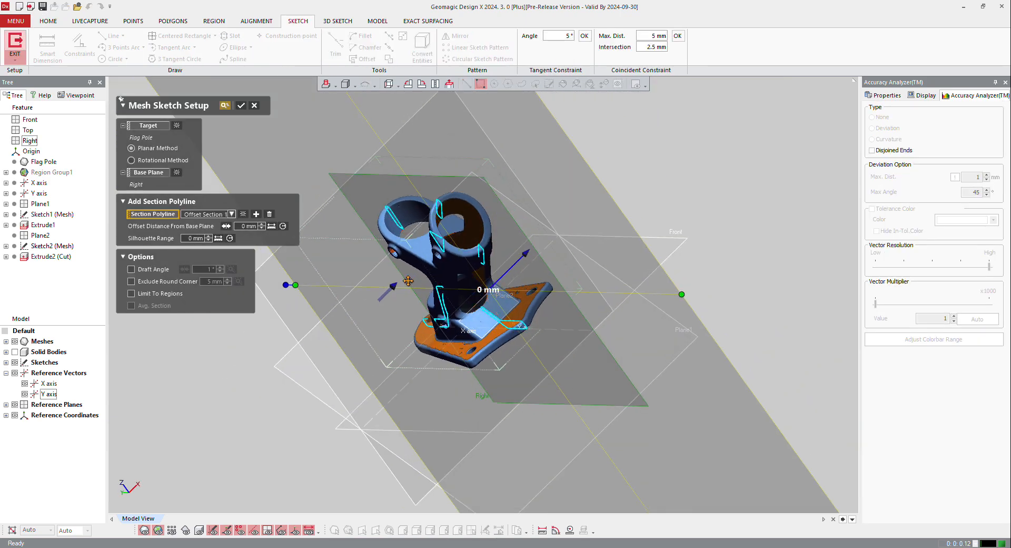
left_click_drag(408, 280, 499, 199)
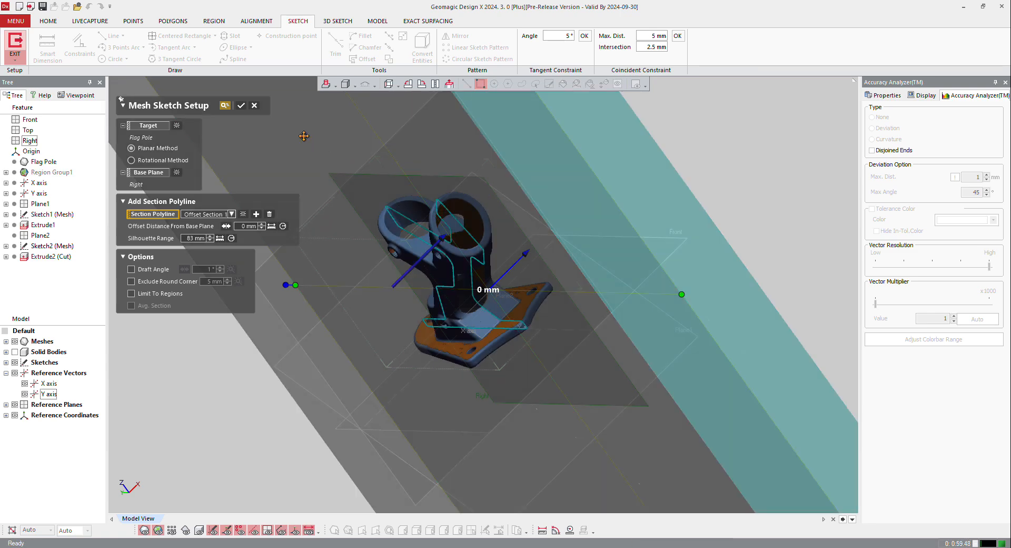
left_click(243, 106)
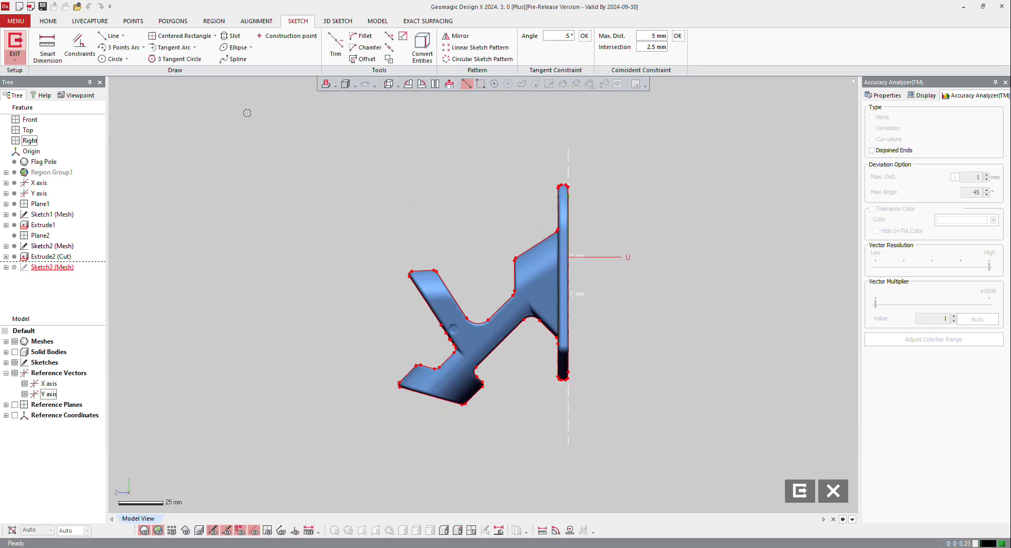
- Fit lines to the silhouette's straight edges from the upper slope beside the mounting plate to the end of the upper arm
left_click(111, 36)
left_click(536, 242)
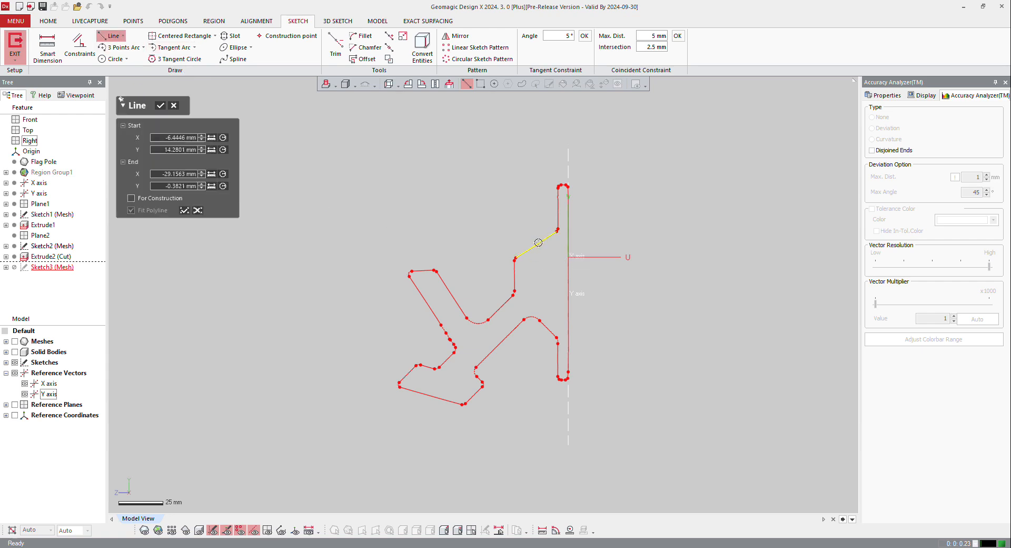
left_click(515, 271)
left_click(496, 318)
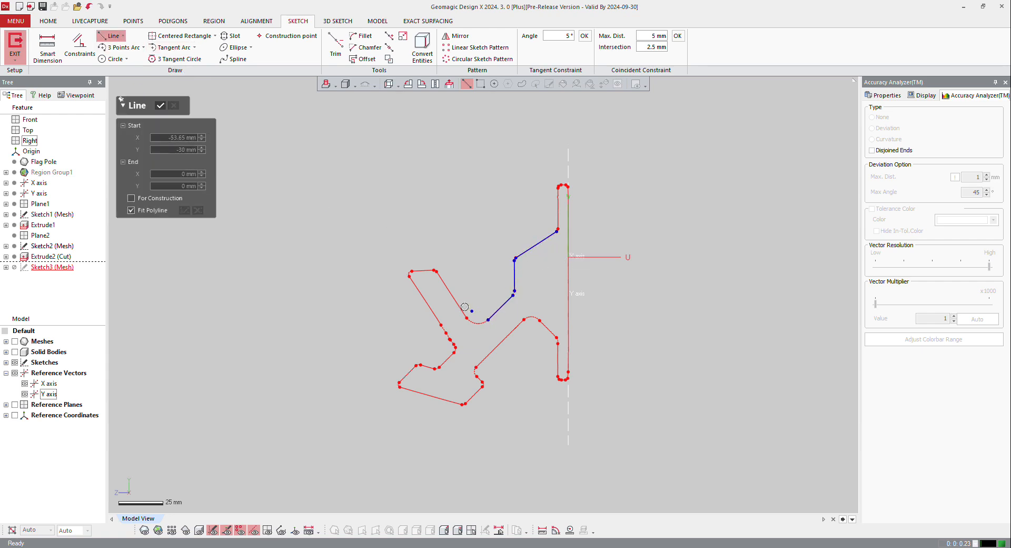
left_click(447, 283)
left_click(424, 271)
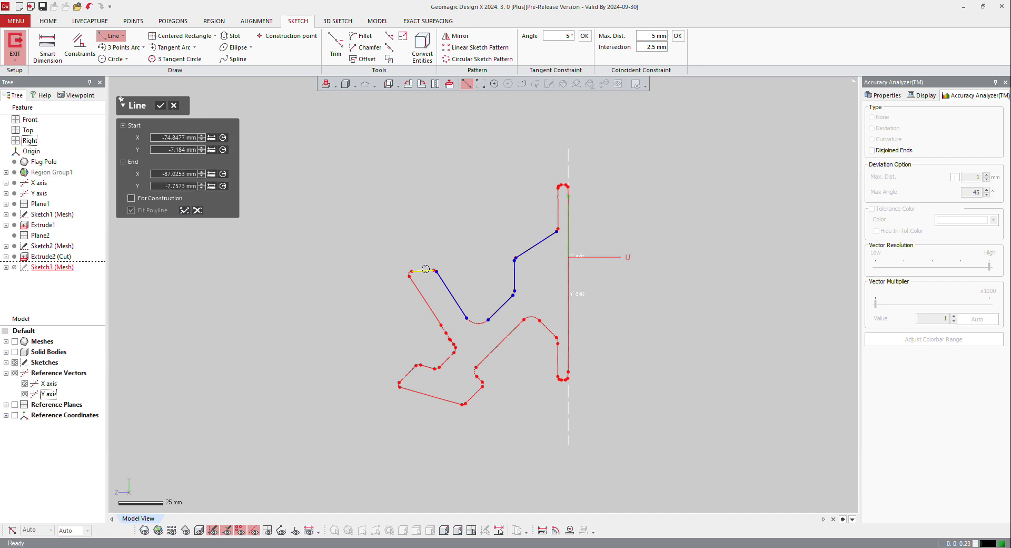
left_click(424, 296)
scroll(434, 340, "up", 3)
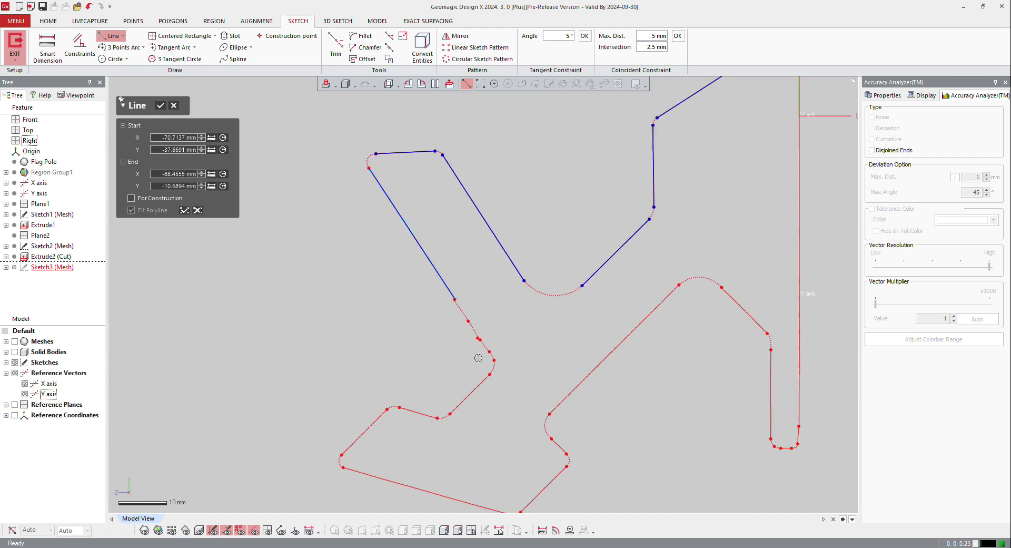
left_click(197, 210)
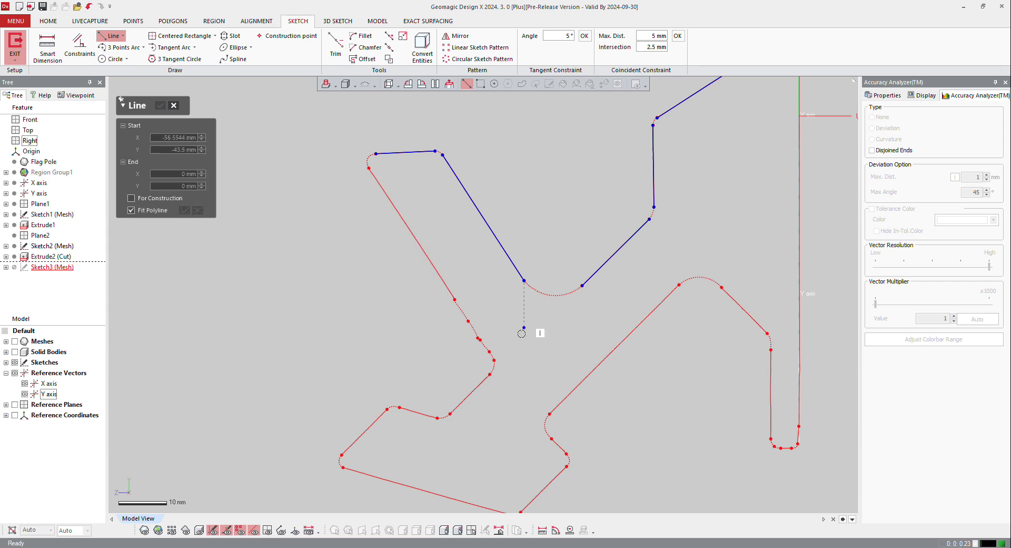
- Draw a line along the upper arm's full outer edge and fit lines to the straight edges around the lower arm
left_click(491, 350)
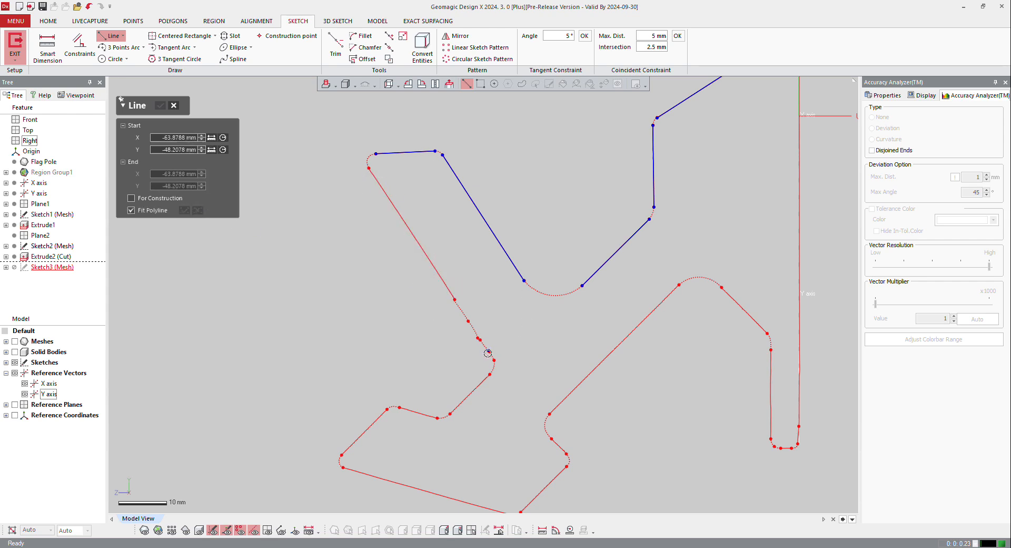
left_click(370, 169)
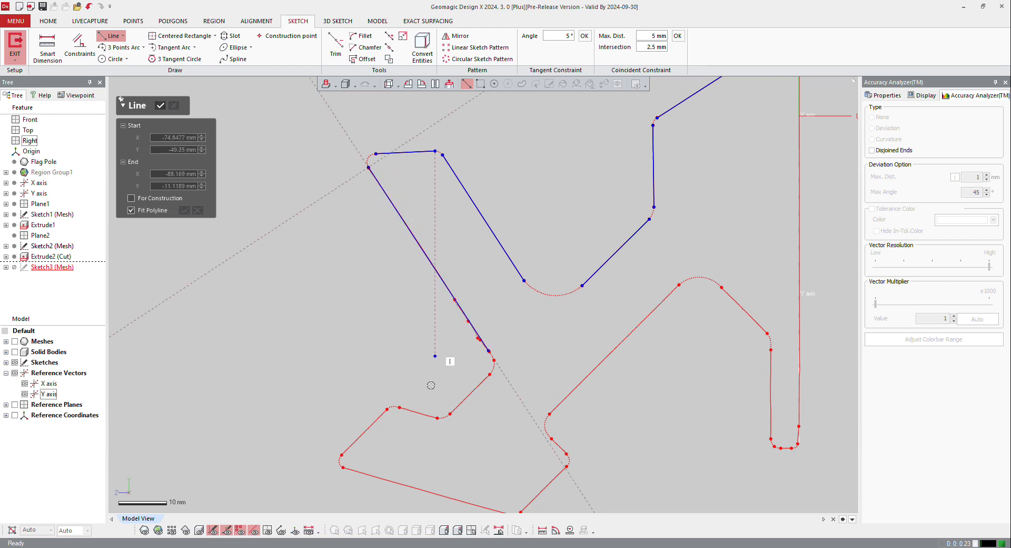
left_click(470, 396)
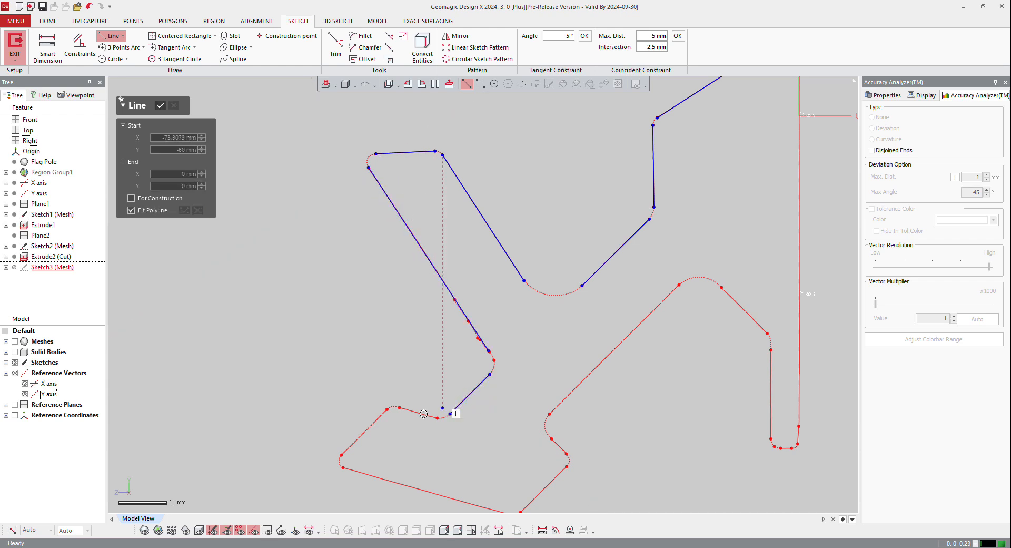
left_click(421, 411)
scroll(393, 419, "down", 3)
left_click(399, 456)
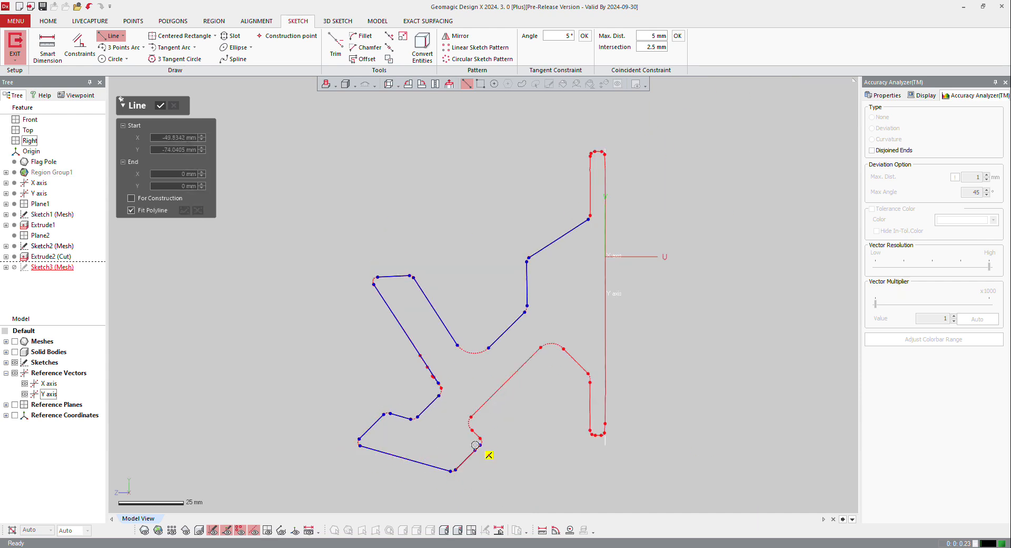
- Show the scan mesh and compare the profile with the solid body, leaving only the mesh shown
left_click(144, 531)
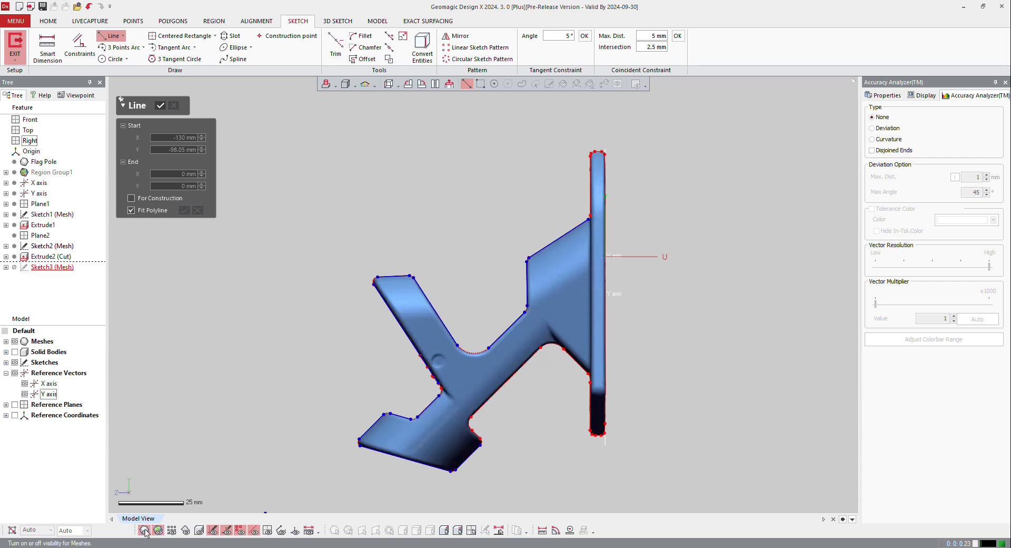
left_click(200, 530)
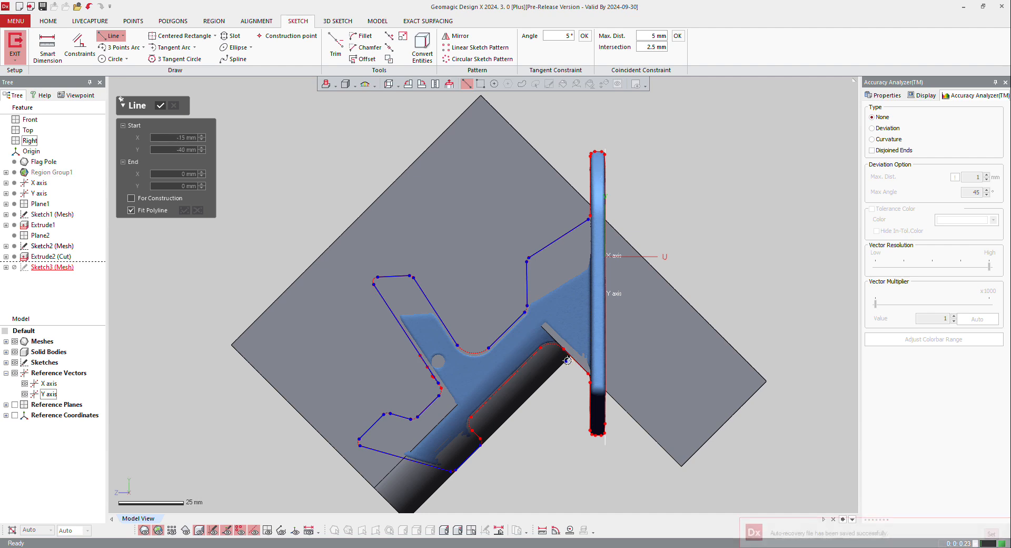
mouse_move(258, 545)
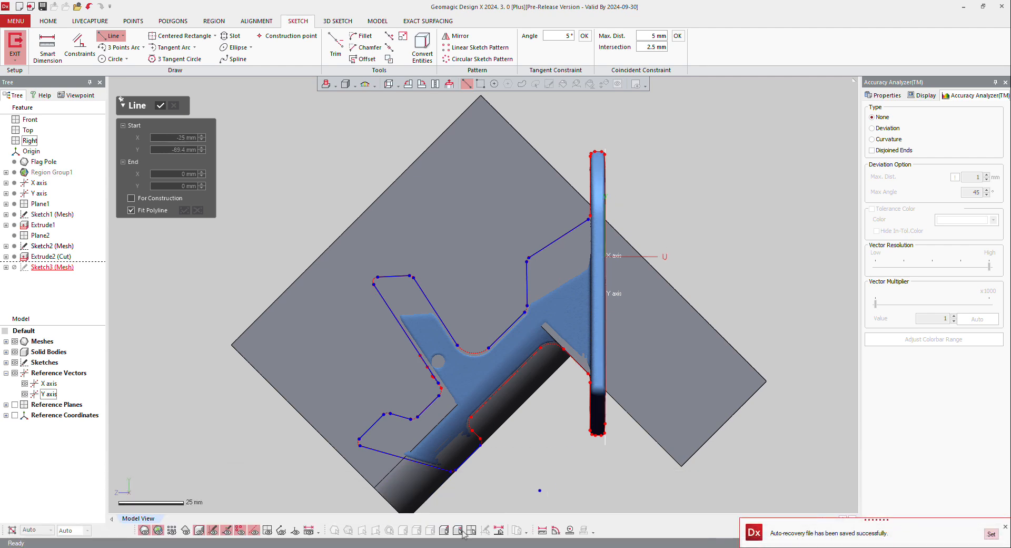
left_click(199, 530)
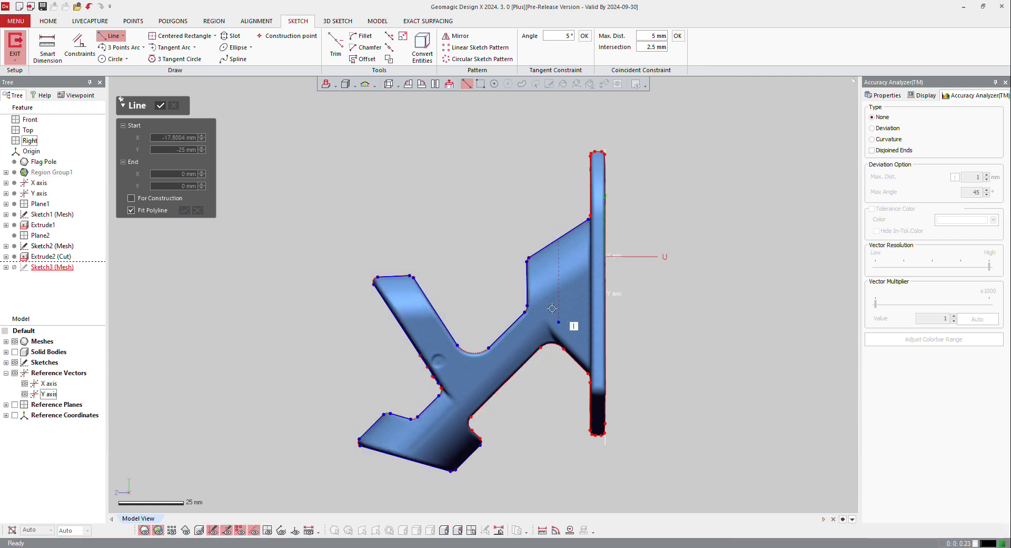
- Draw a vertical line about 74 mm long inside the mounting plate and hide the scan mesh
scroll(618, 280, "up", 4)
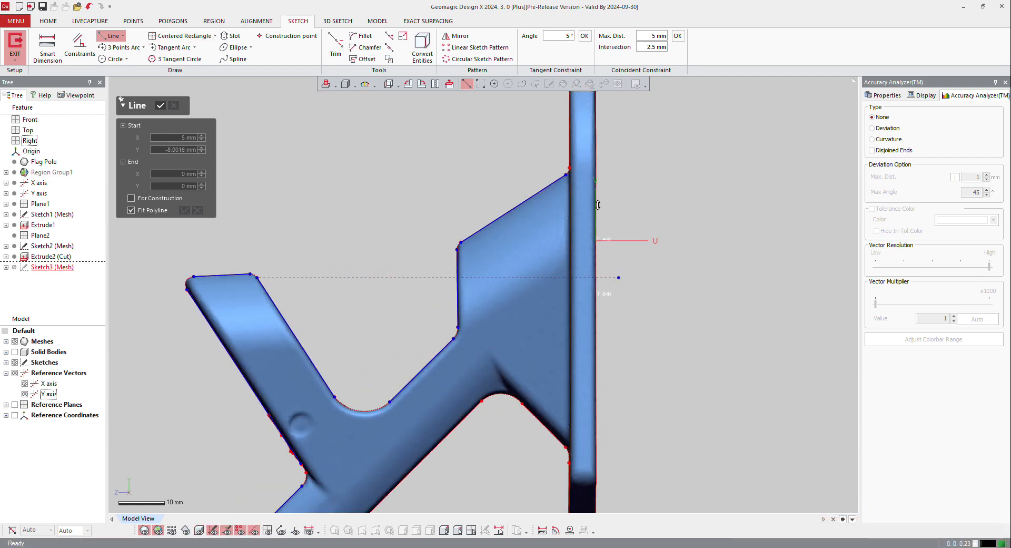
left_click(587, 143)
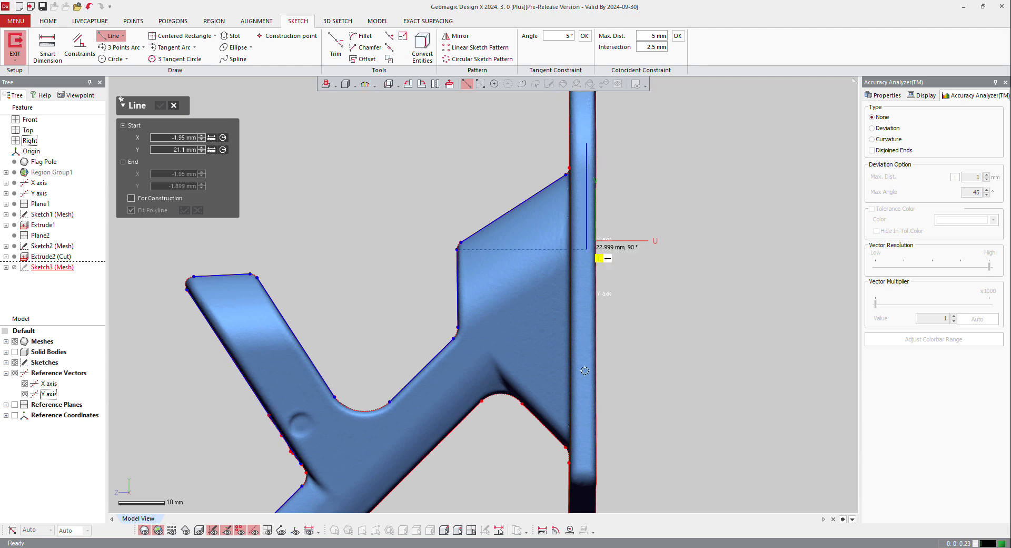
left_click(585, 487)
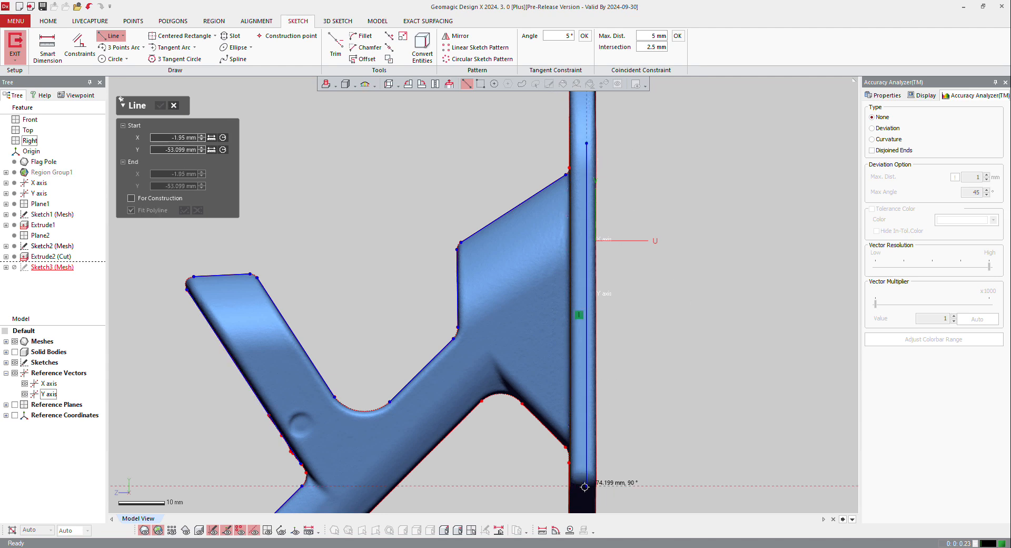
scroll(682, 134, "down", 4)
left_click(682, 134)
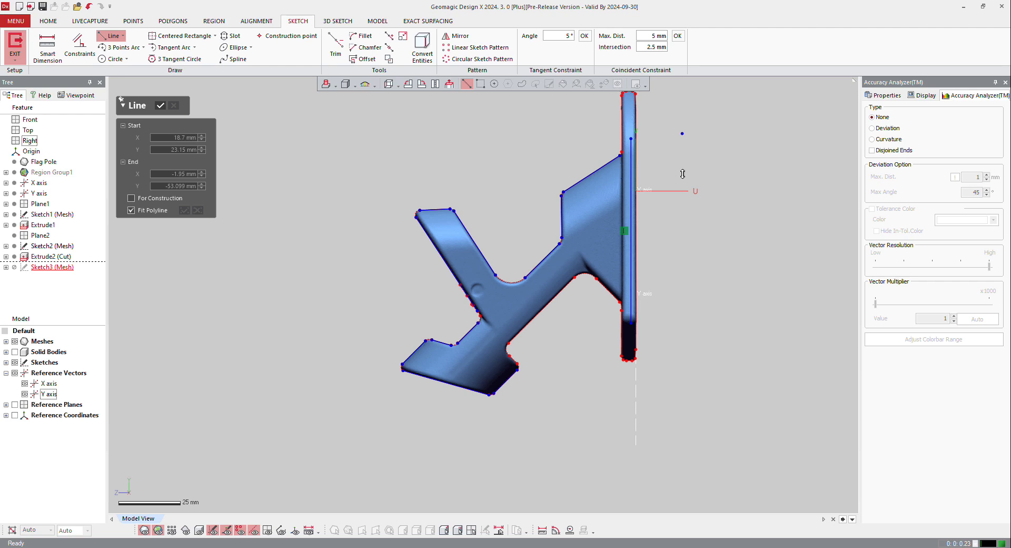
left_click(144, 530)
scroll(398, 314, "down", 2)
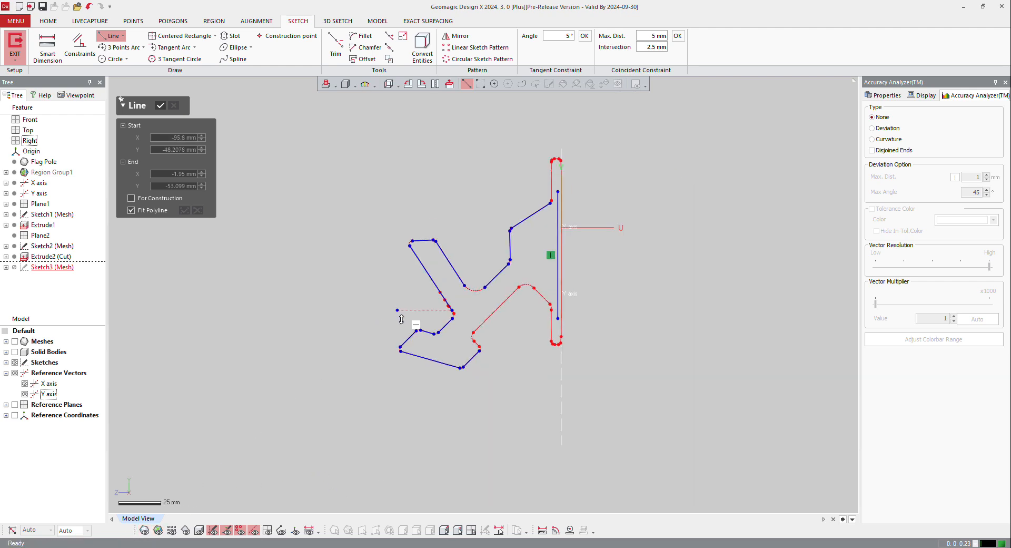
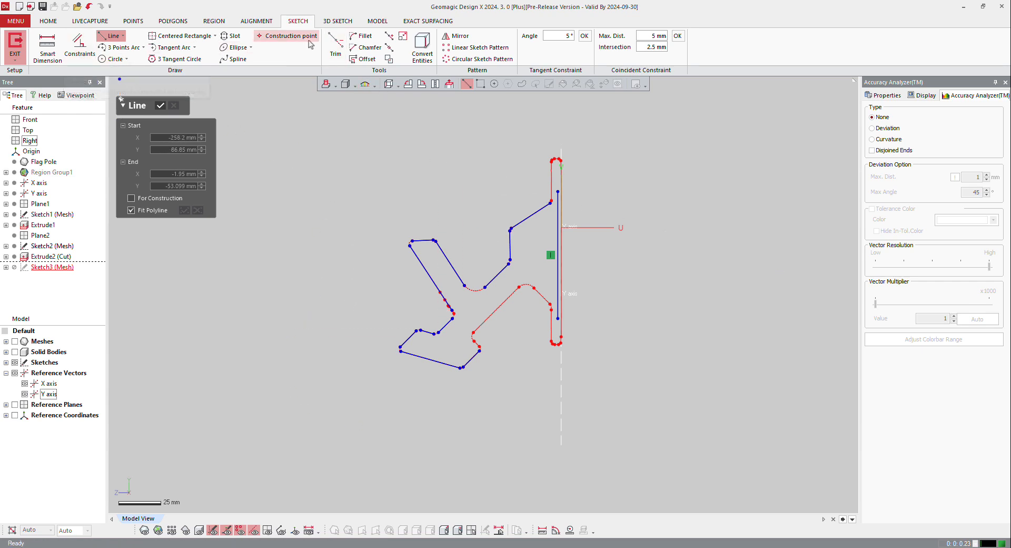
- Corner-trim the adjoining lines around both arms into sharp corners and apply the coincident constraint with a 5 mm maximum distance
left_click(335, 45)
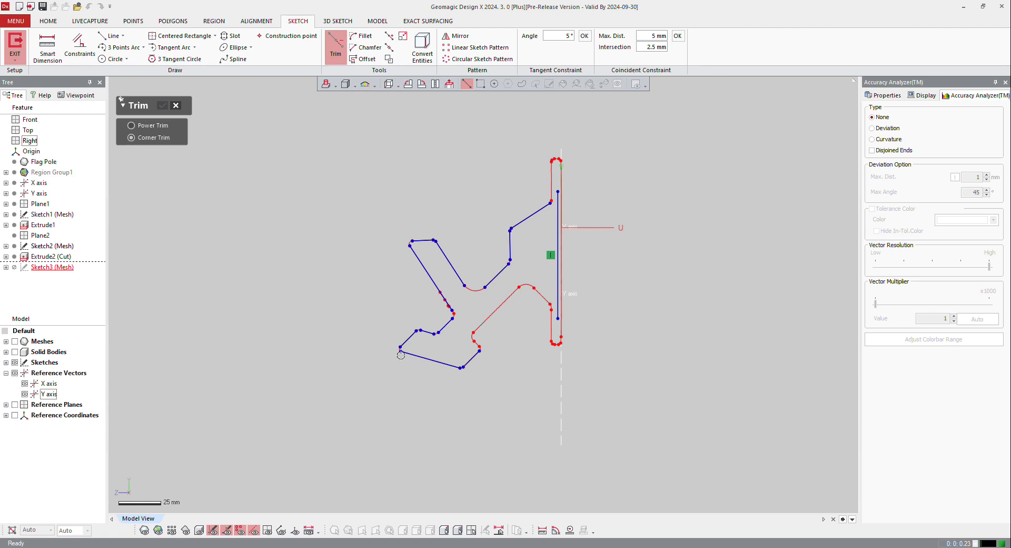
scroll(405, 369, "up", 3)
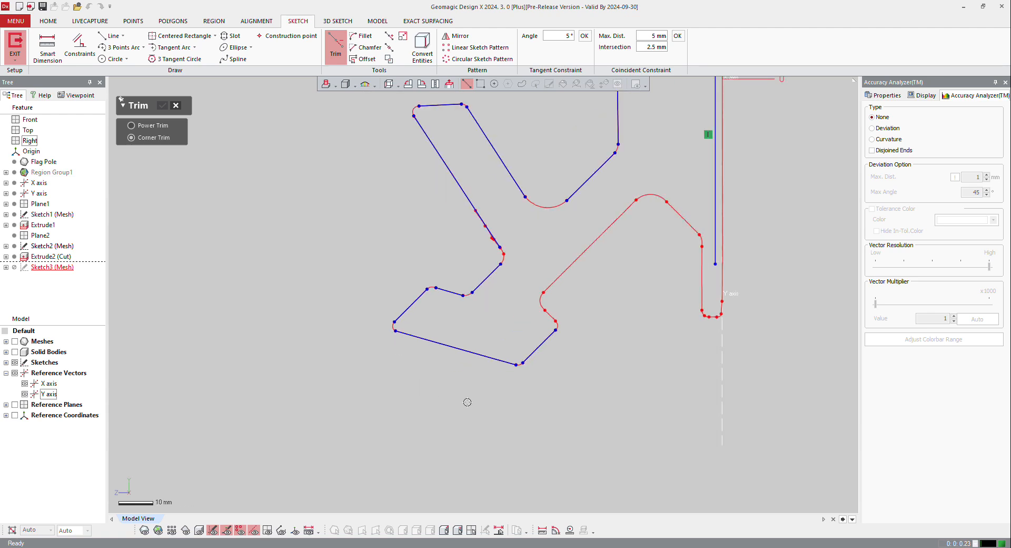
mouse_move(405, 325)
left_mouse_down()
mouse_move(382, 305)
mouse_move(440, 298)
mouse_move(449, 274)
left_mouse_up()
mouse_move(437, 311)
left_mouse_down()
mouse_move(479, 268)
mouse_move(495, 290)
mouse_move(490, 222)
mouse_move(386, 124)
mouse_move(435, 97)
mouse_move(509, 125)
left_mouse_up()
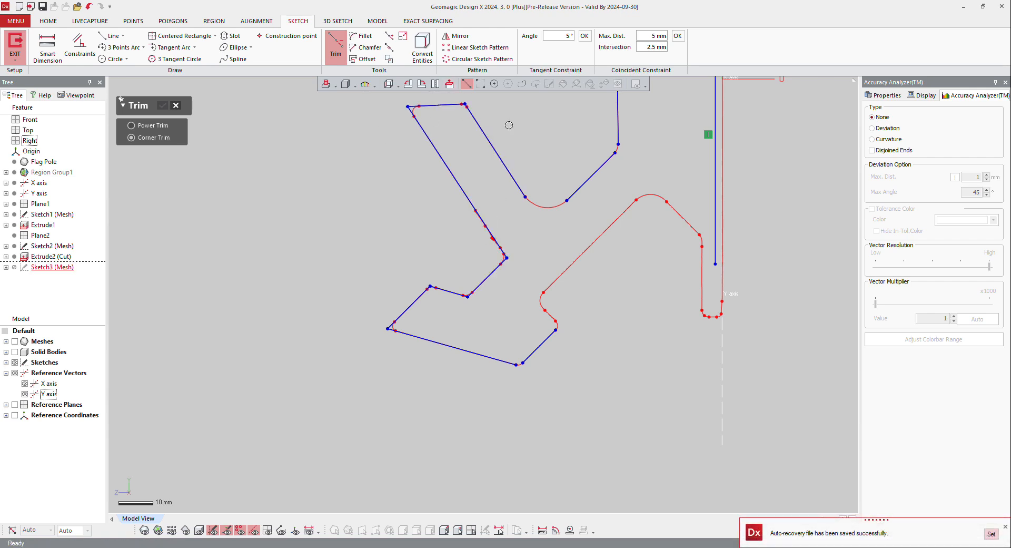
scroll(527, 177, "down", 3)
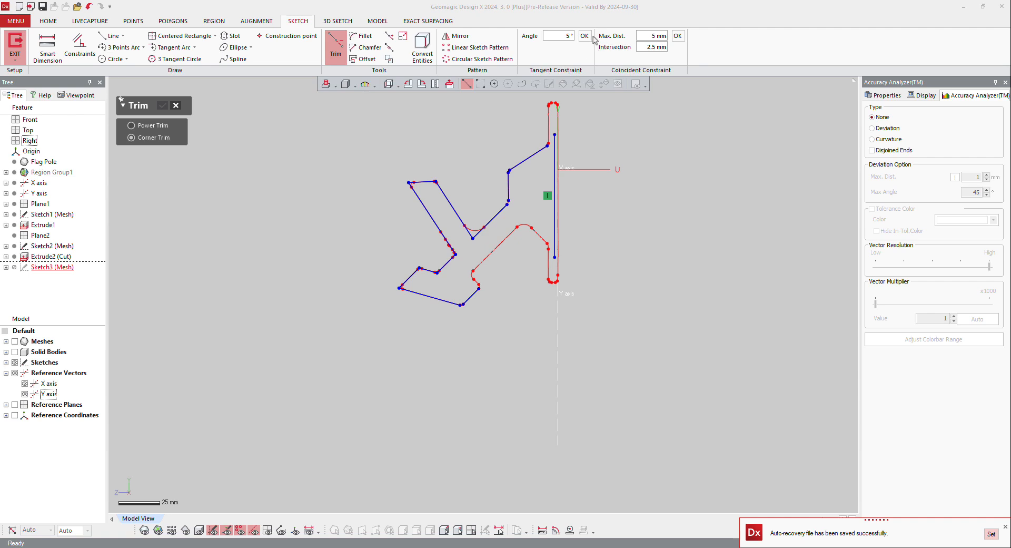
left_click(675, 37)
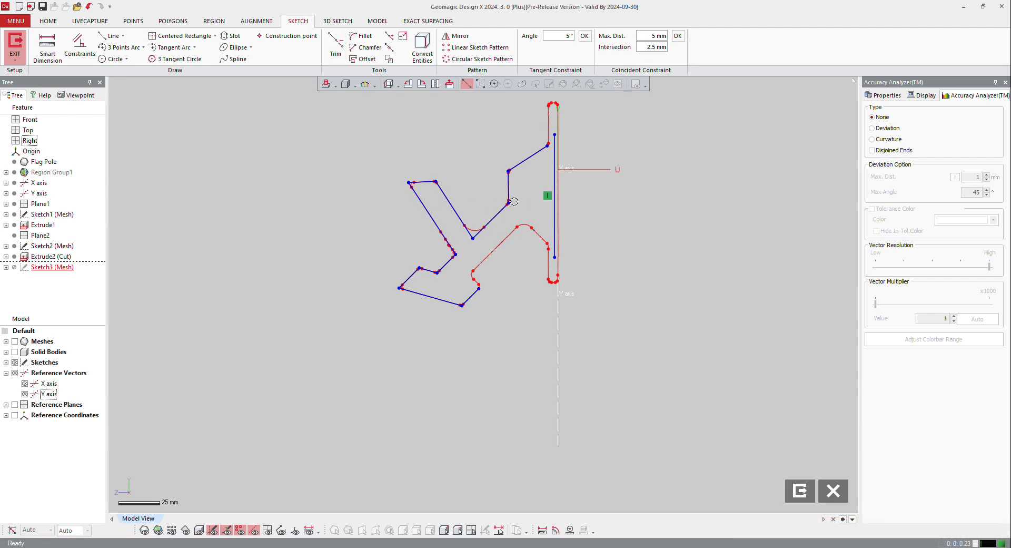
- Check the profile against the mesh, delete the lower arm's short end line and extend its bottom line well past the silhouette
left_click(144, 531)
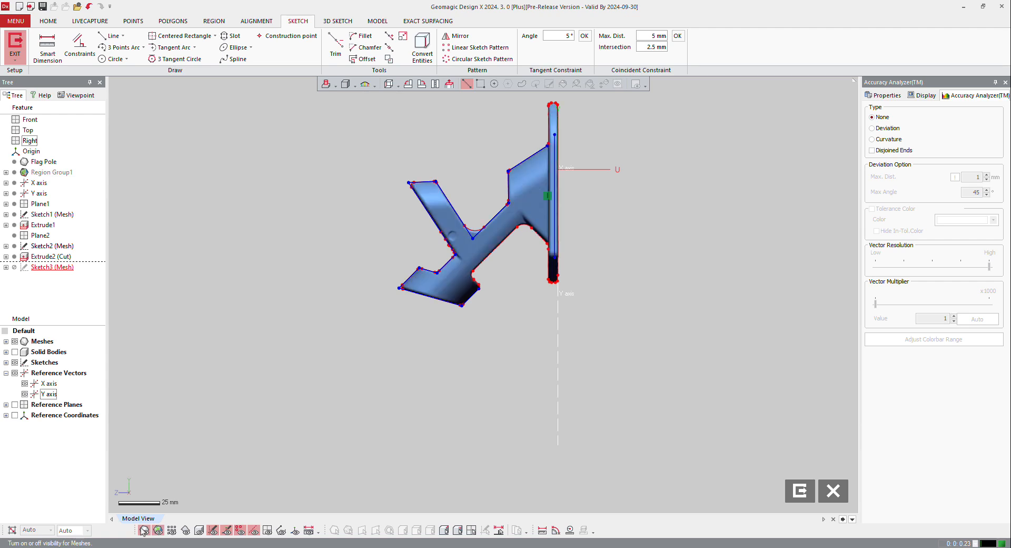
left_click(144, 530)
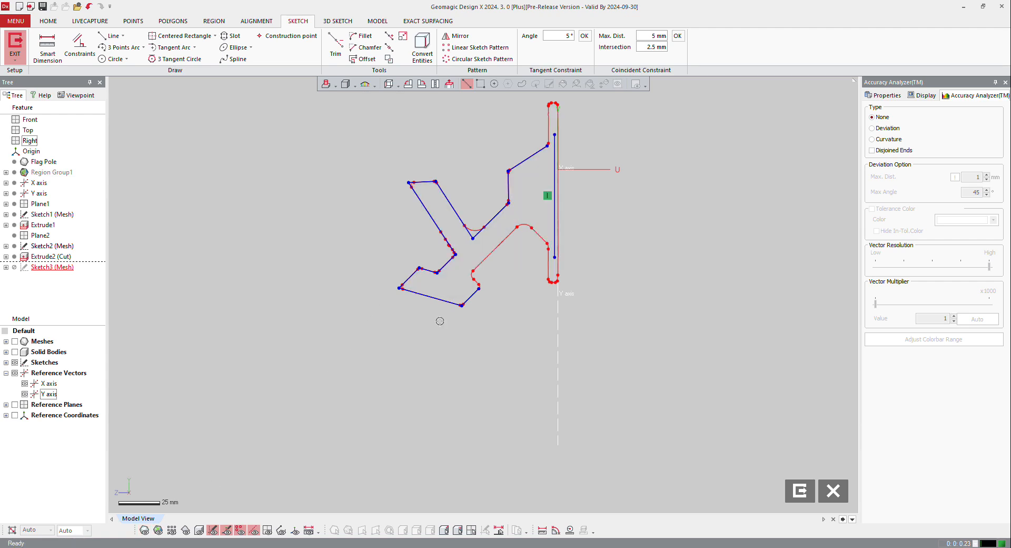
left_click(471, 297)
key("Delete")
left_click(406, 37)
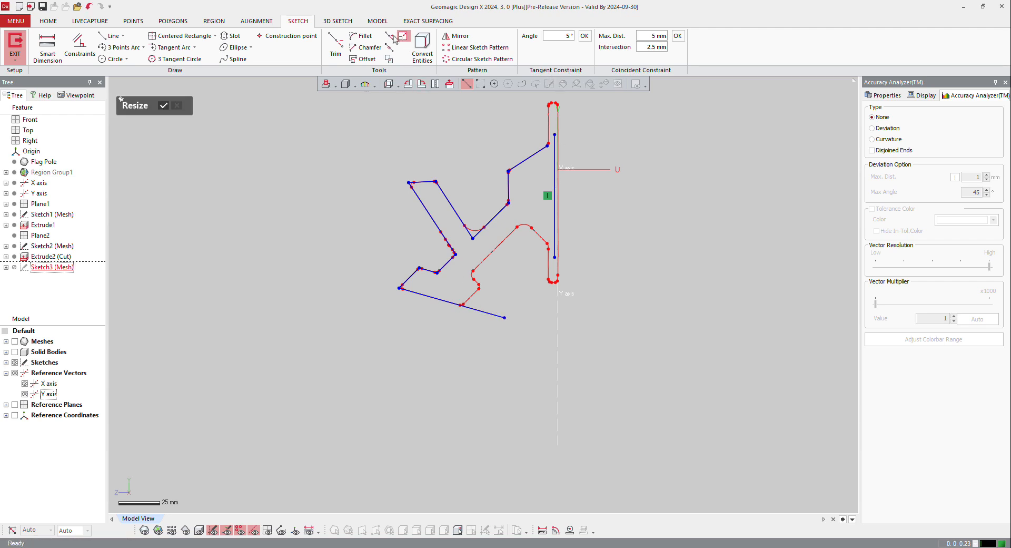
- Corner-trim the upper sloped line to the vertical line in the mounting plate and exit the sketch
left_click(335, 47)
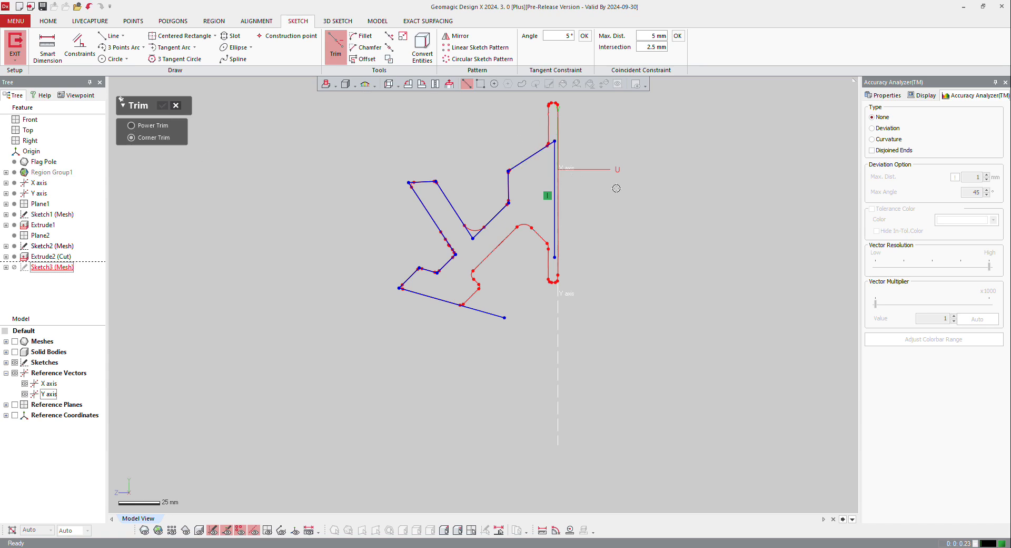
left_click(199, 530)
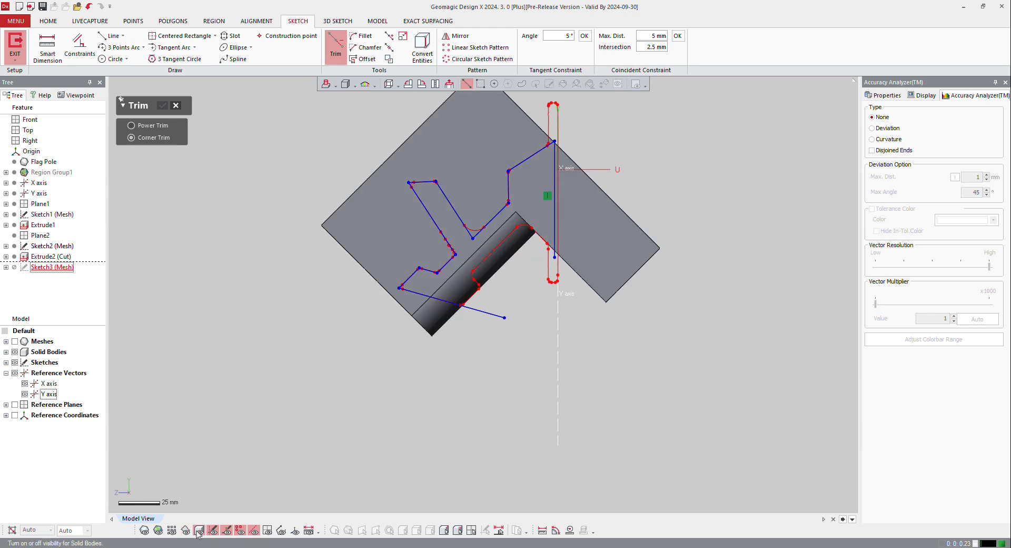
left_click(199, 530)
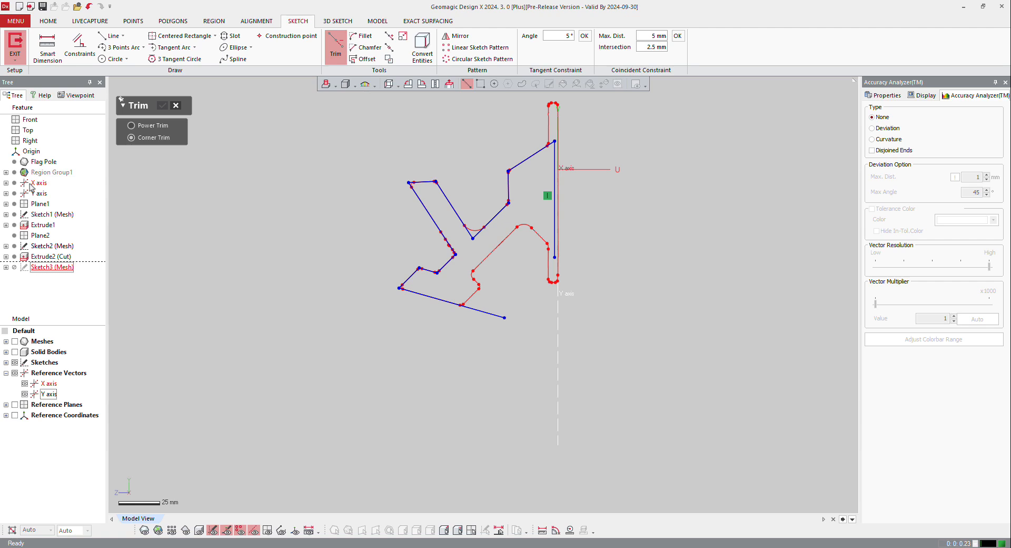
left_click(176, 107)
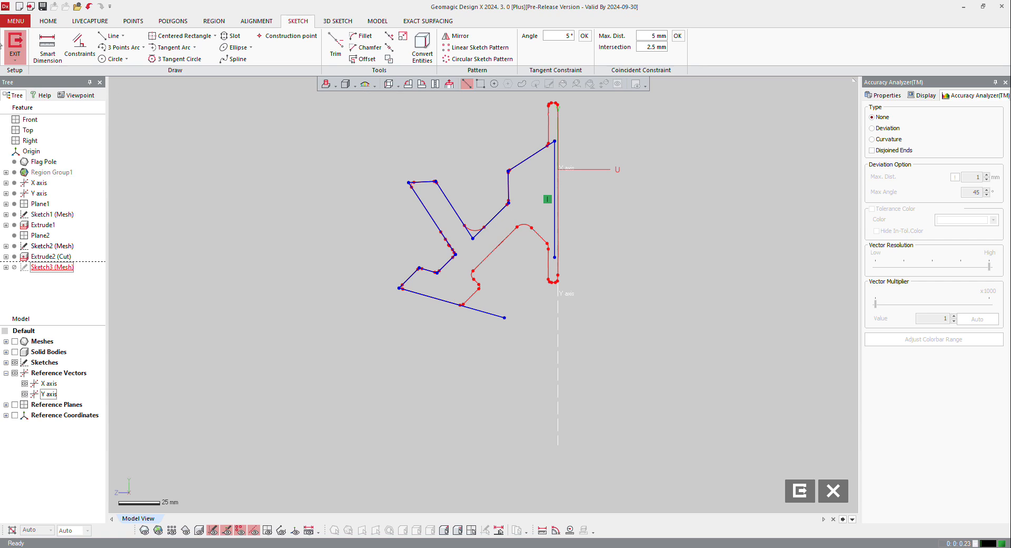
left_click(15, 45)
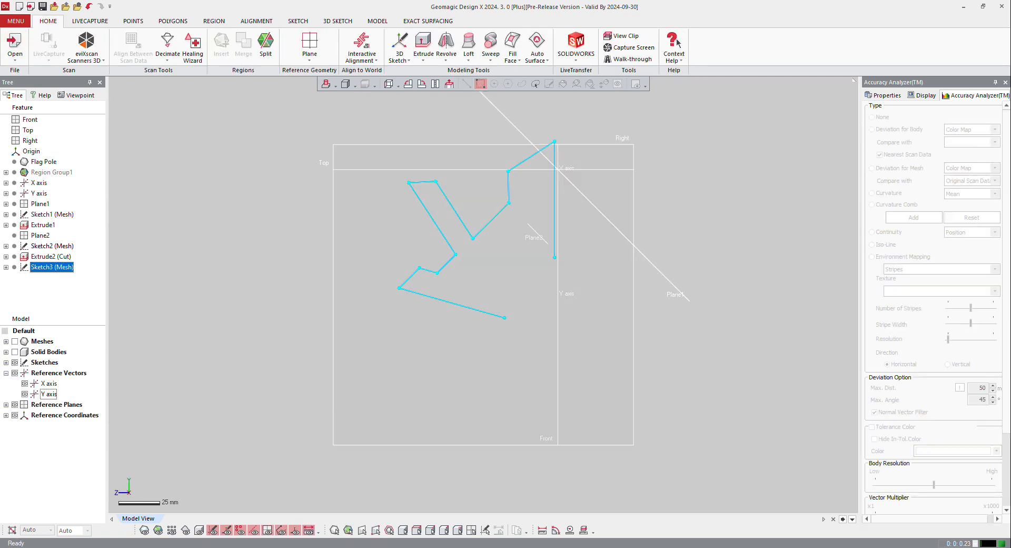
- Show the solid body, cut it with the connected side-profile sketch chain and keep the Y-shaped bracket body inside the profile
left_click(198, 531)
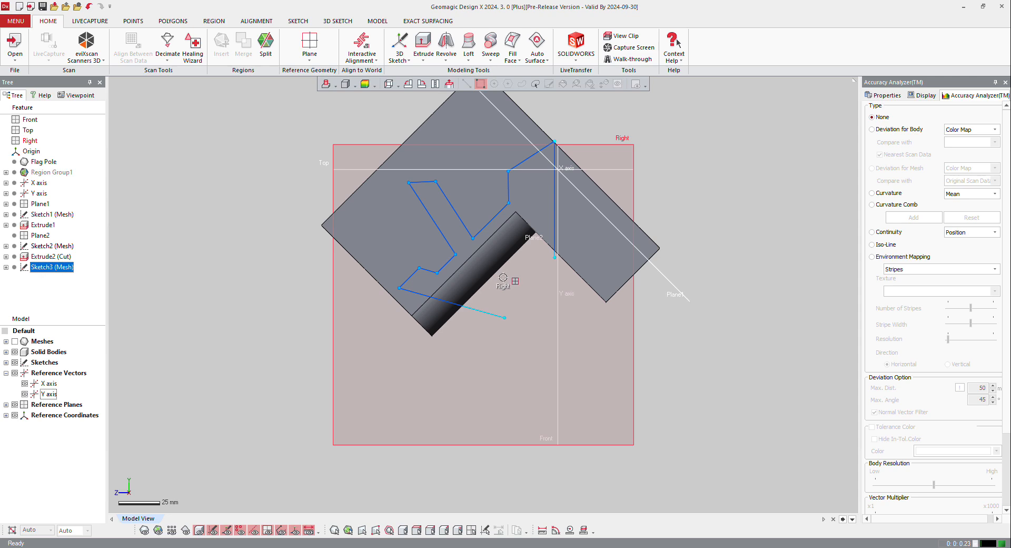
left_click(529, 132)
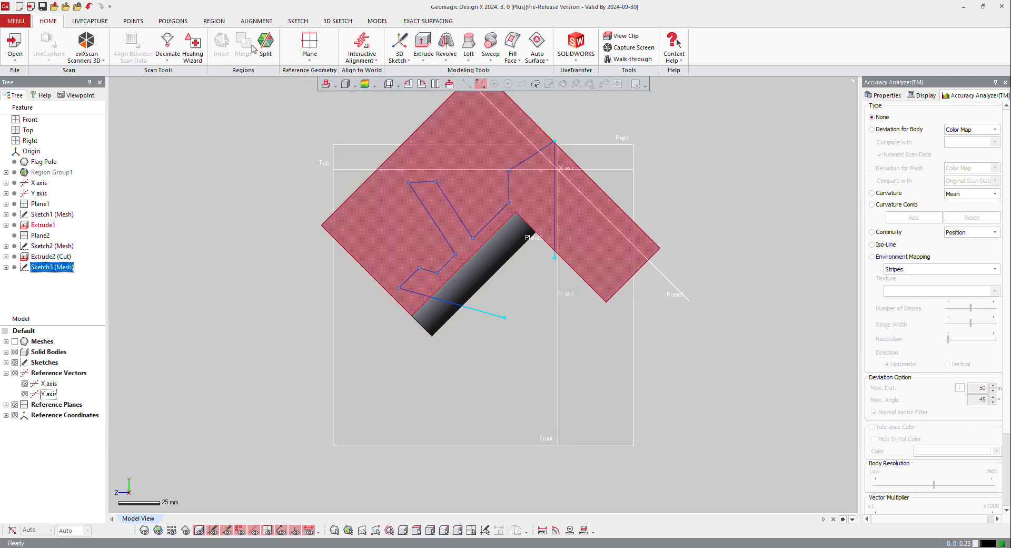
left_click(376, 21)
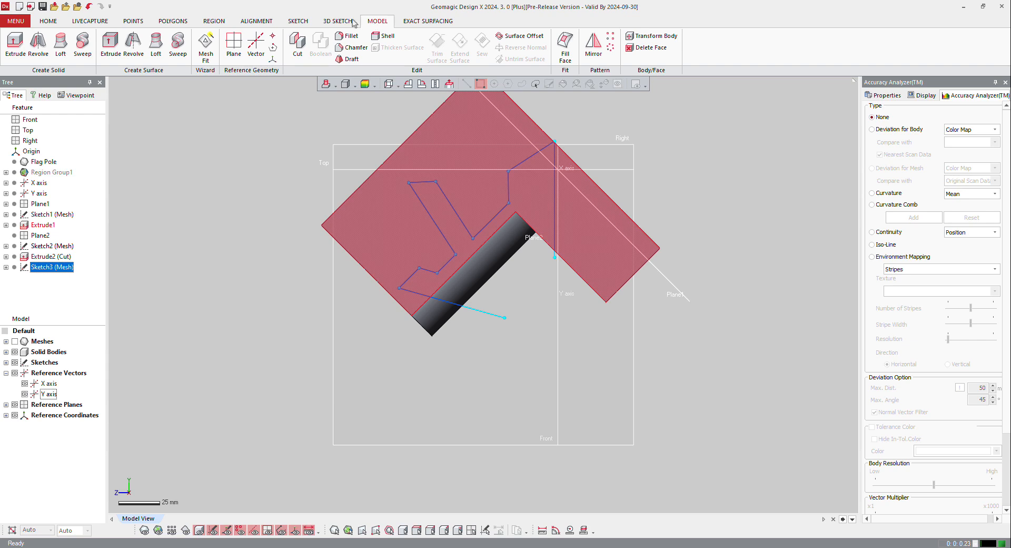
left_click(298, 43)
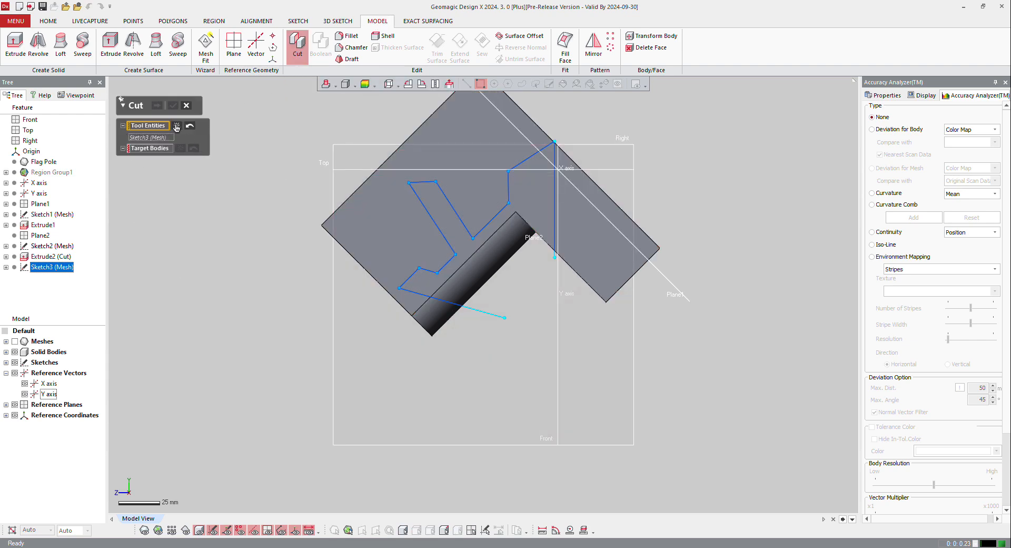
left_click(493, 314)
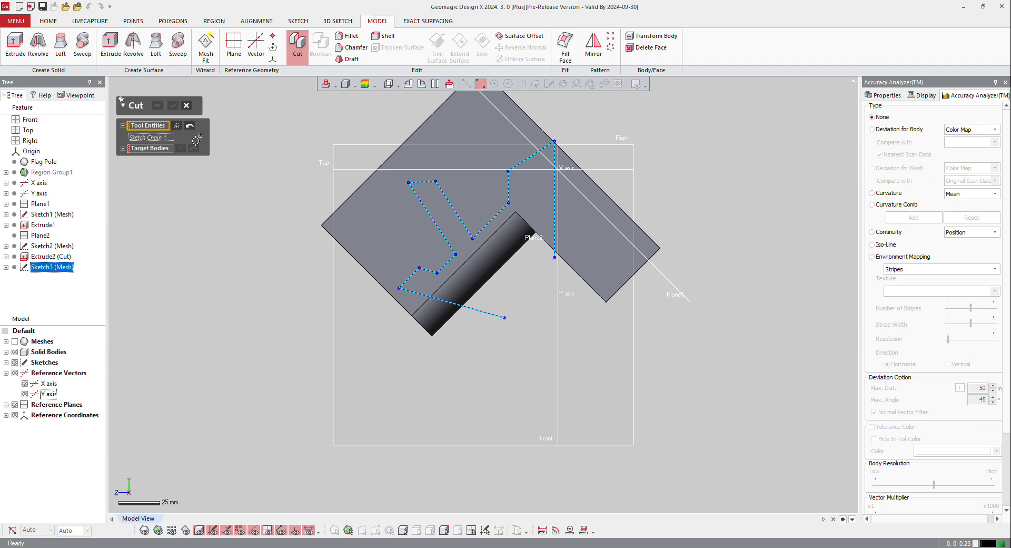
left_click(155, 149)
left_click(374, 152)
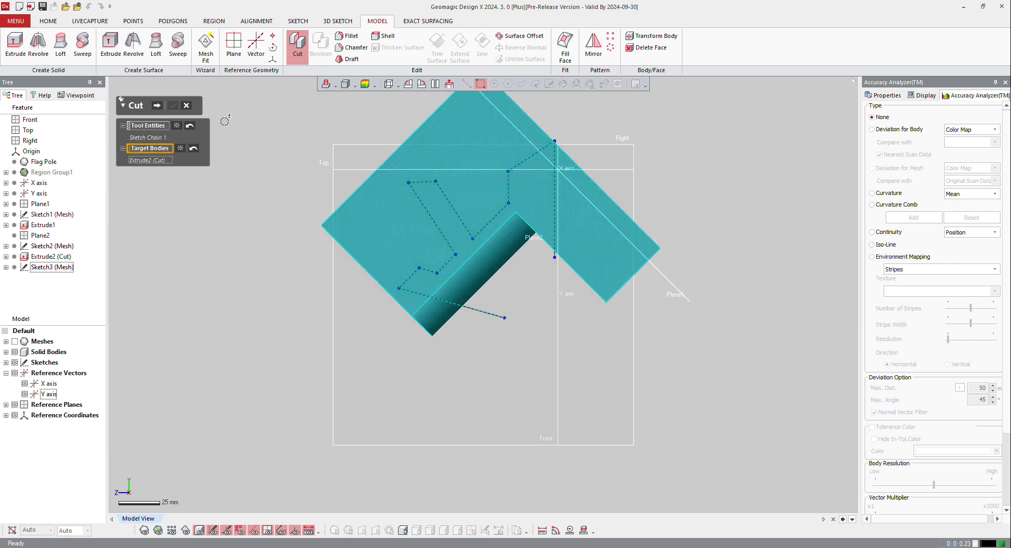
left_click(157, 106)
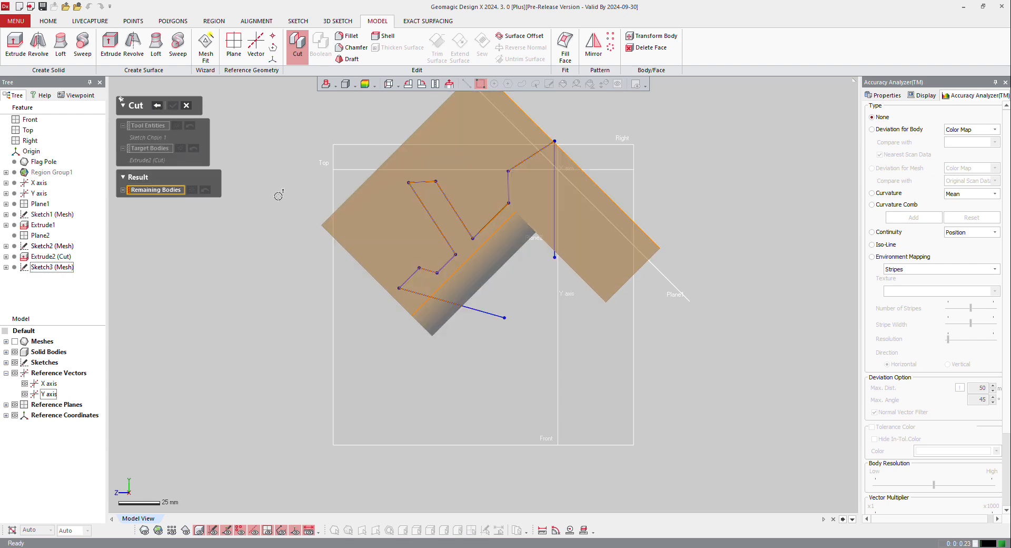
left_click(473, 274)
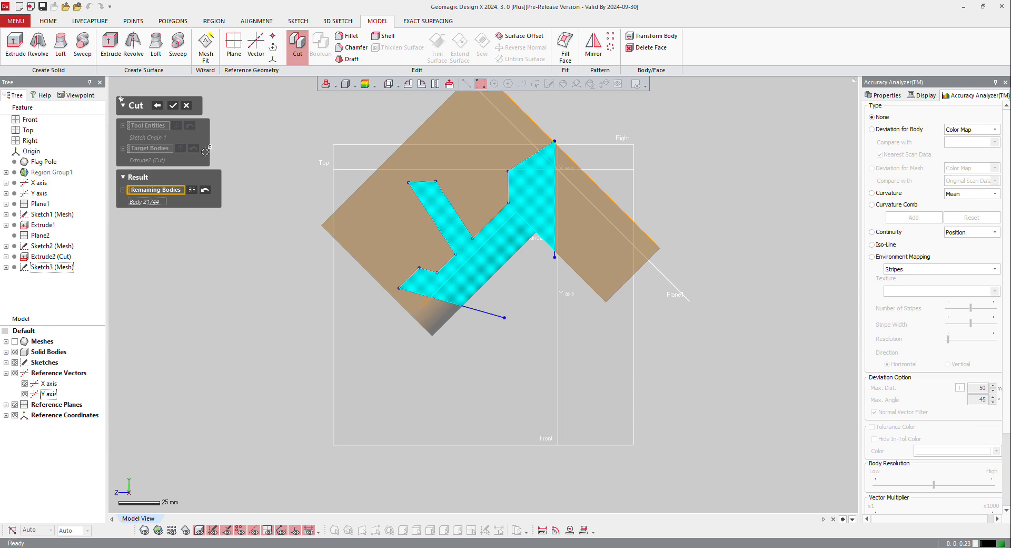
left_click(173, 107)
- Show the scan mesh and examine how the cut body matches it around both arms and the mounting plate
right_click_drag(464, 214, 490, 328)
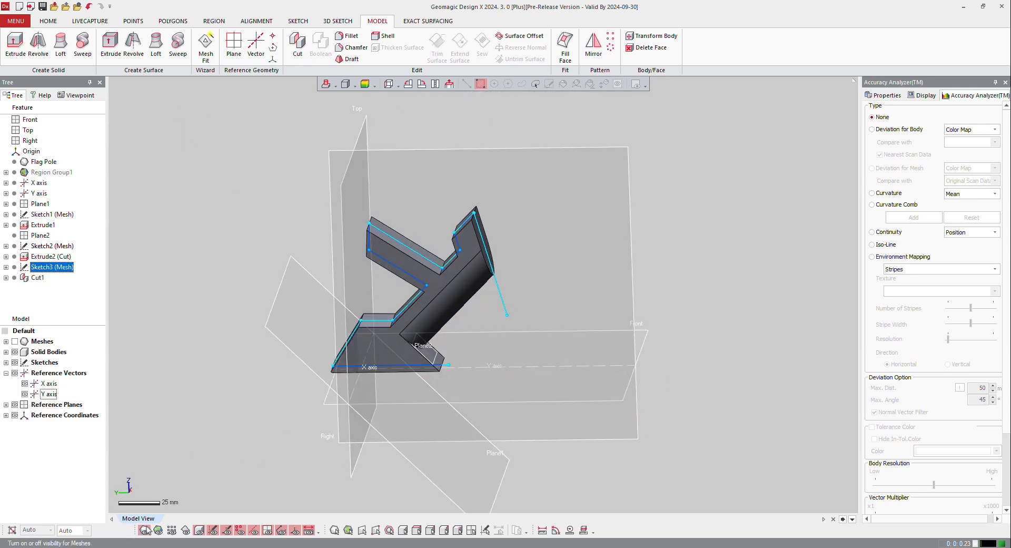
left_click(144, 530)
right_click_drag(464, 453, 592, 341)
scroll(474, 211, "up", 4)
right_click_drag(503, 269, 483, 239)
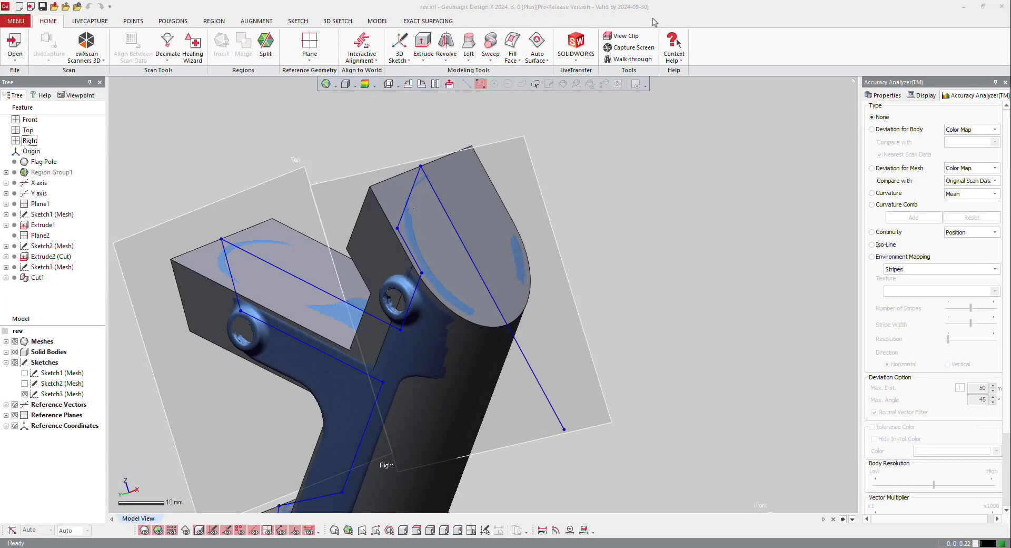
scroll(432, 397, "down", 5)
right_click_drag(431, 397, 499, 276)
scroll(456, 373, "up", 2)
- Start a mesh sketch on the Right plane with a 0 mm section offset and a 90 mm silhouette range
left_click(501, 150)
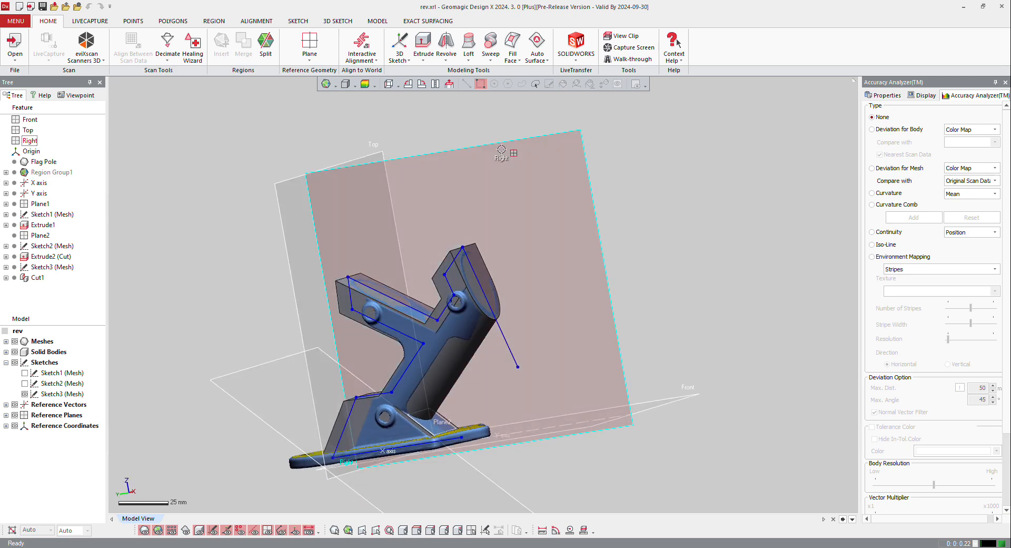
right_click(502, 150)
left_click(515, 118)
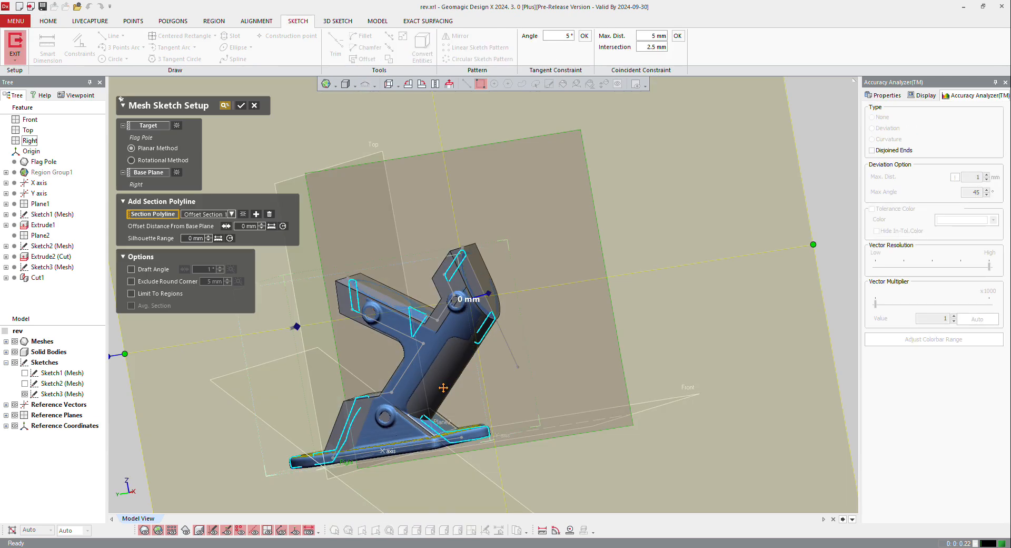
right_click_drag(432, 380, 383, 352)
left_click_drag(310, 305, 413, 281)
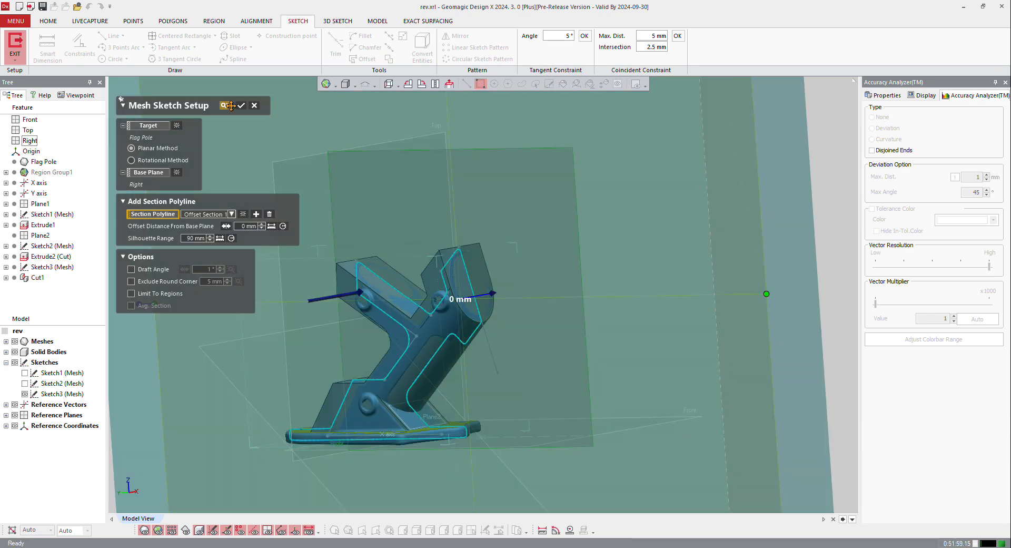
left_click(239, 104)
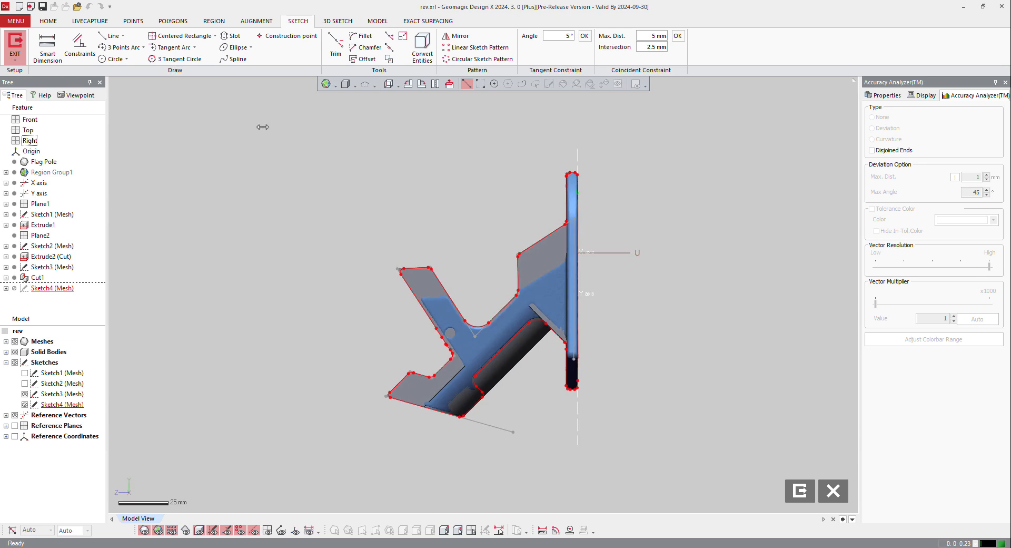
- Show the solid body, convert the base's sloped edge facing the tube underside into a sketch line, and hide the body again
scroll(601, 409, "up", 3)
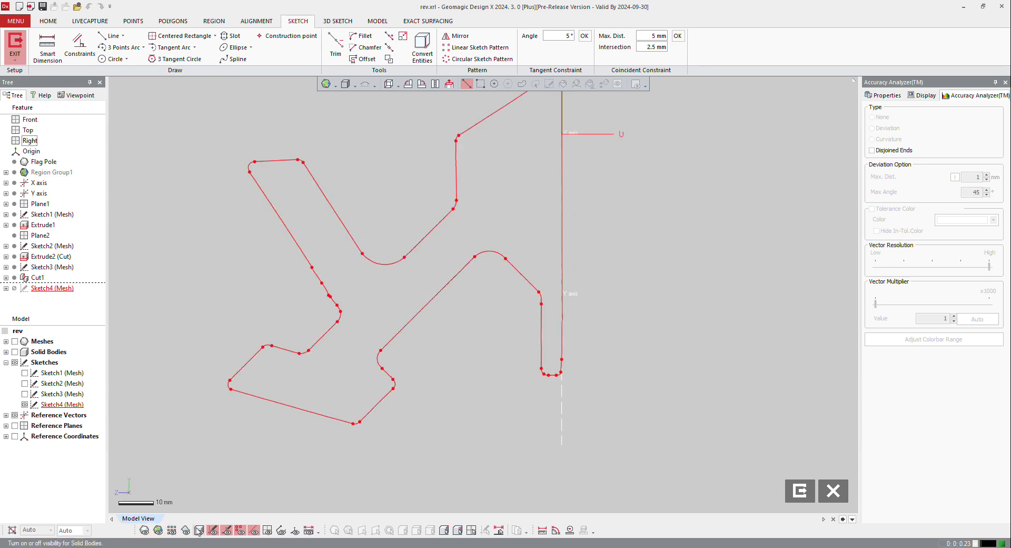
left_click(200, 532)
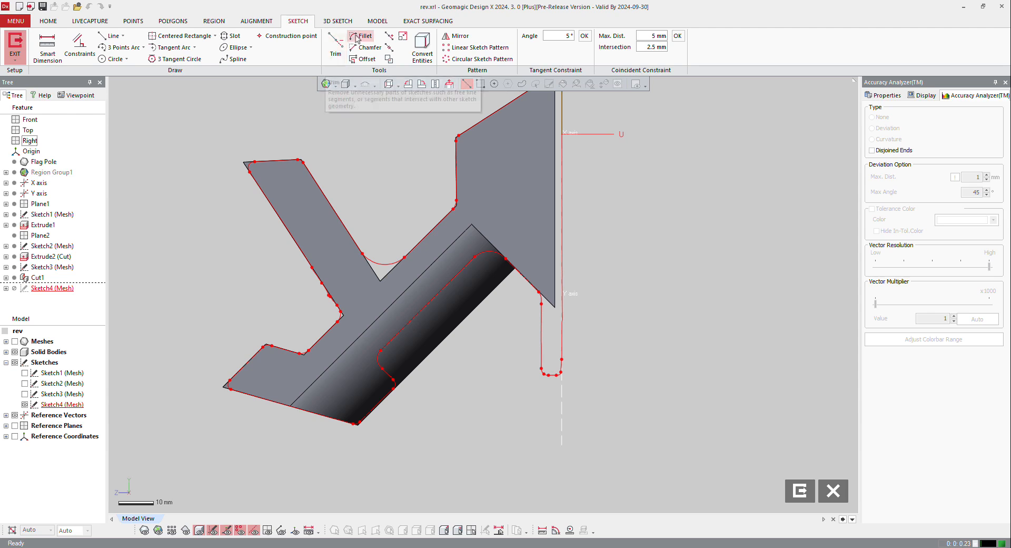
left_click(421, 43)
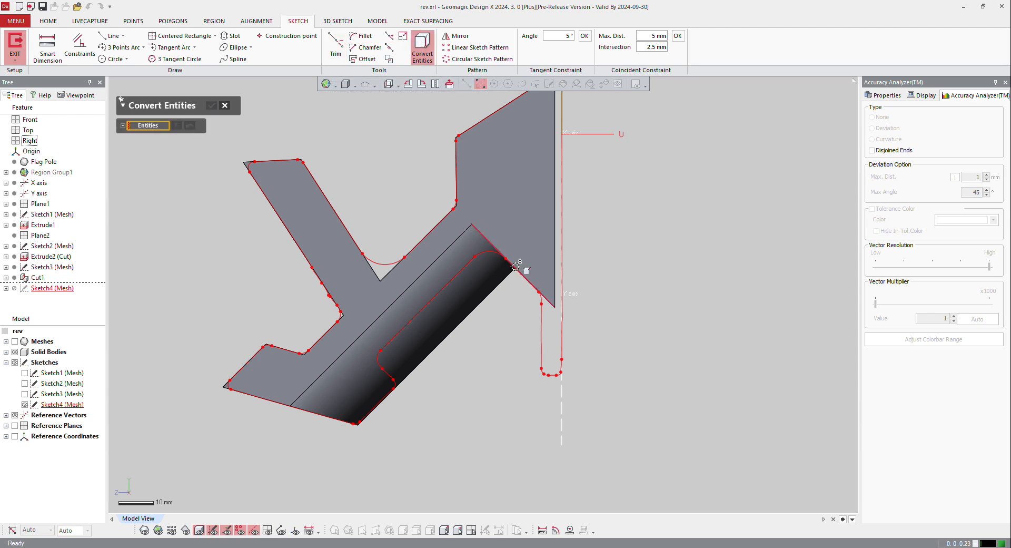
left_click(518, 268)
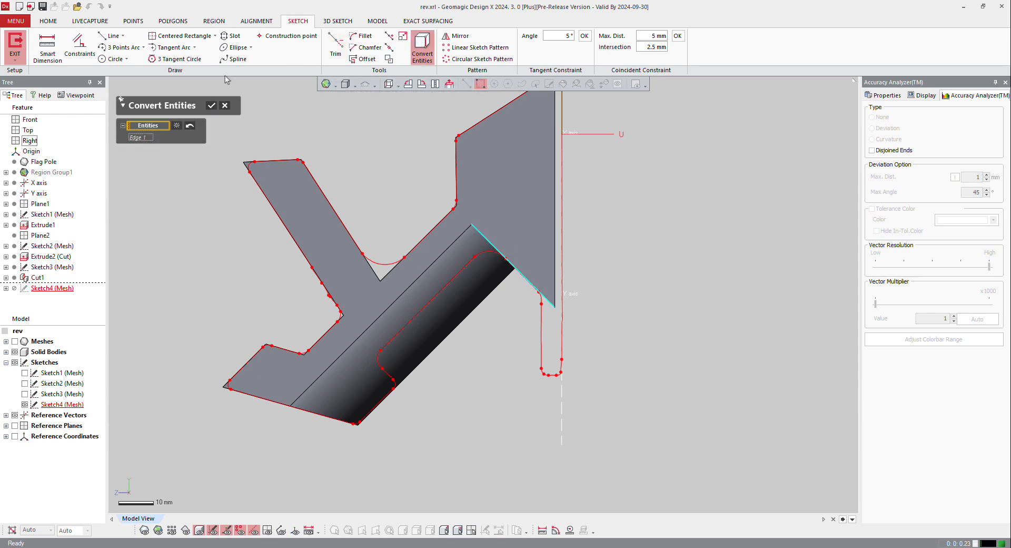
left_click(210, 104)
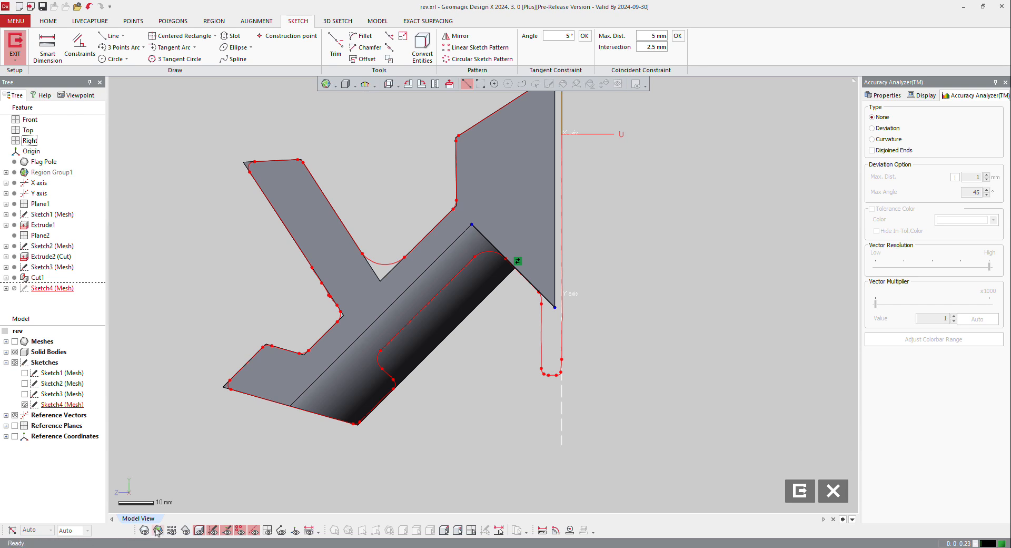
left_click(186, 533)
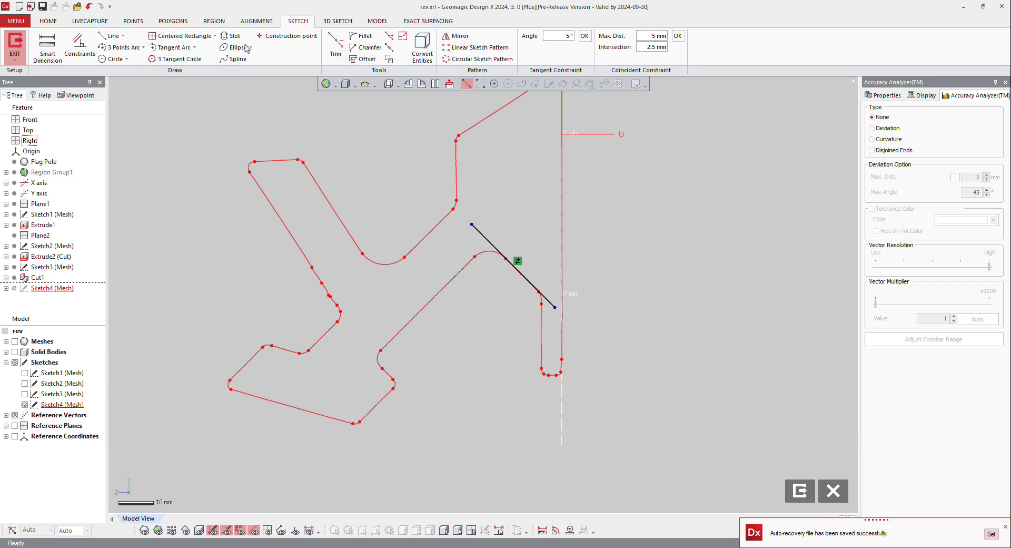
- Draw a line parallel to the converted edge at the socket end and a perpendicular line about 46 mm long along the tube underside
left_click(111, 36)
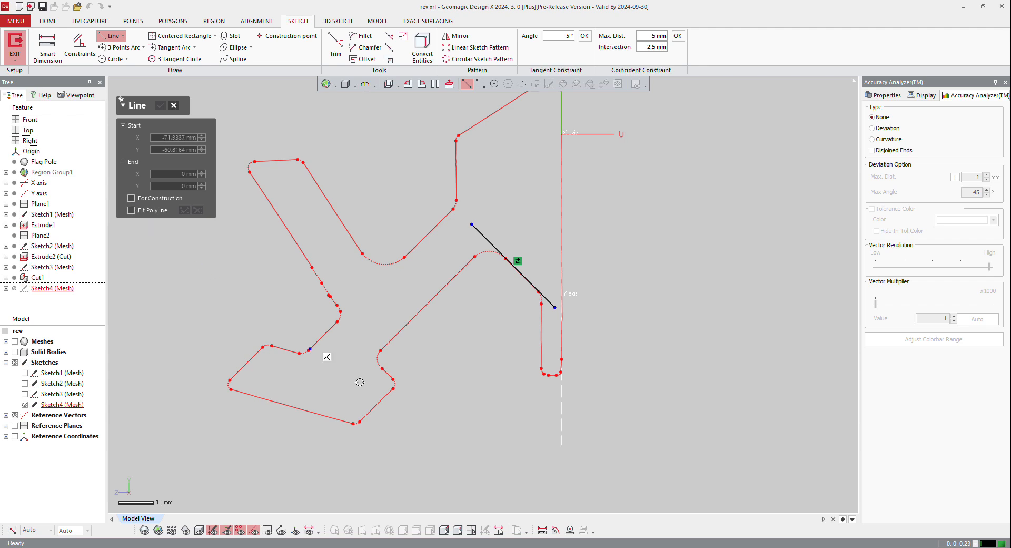
left_click(386, 370)
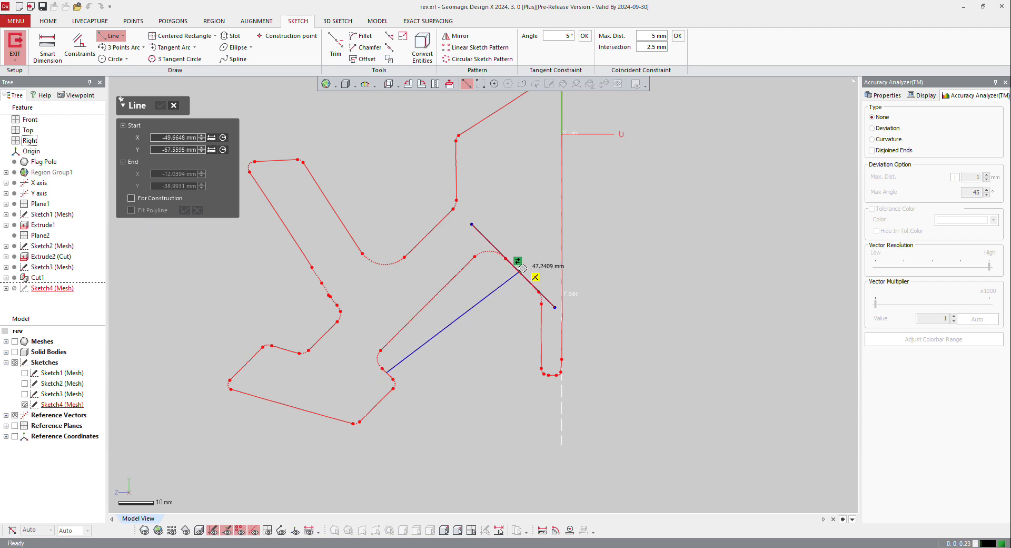
left_click(481, 467)
left_click(392, 342)
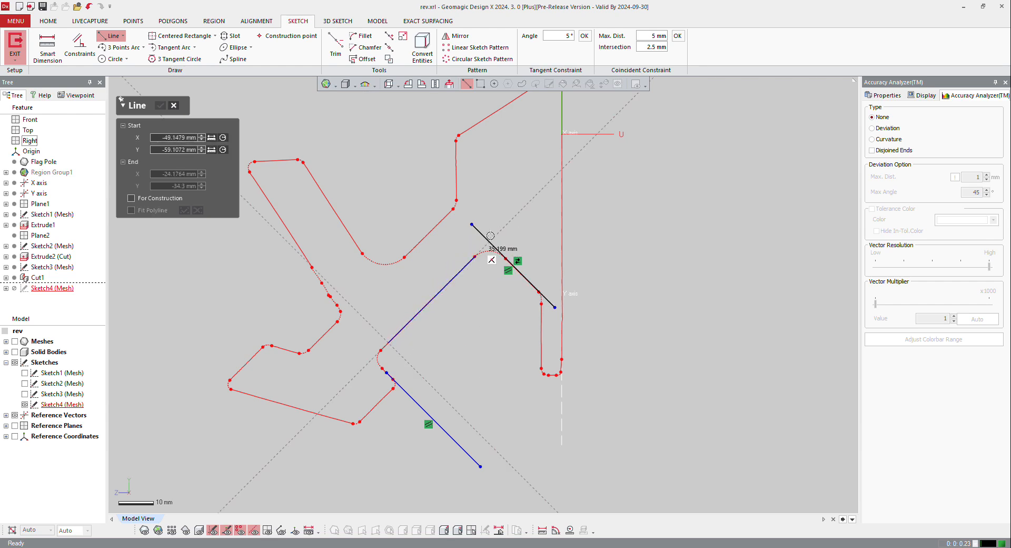
left_click(503, 230)
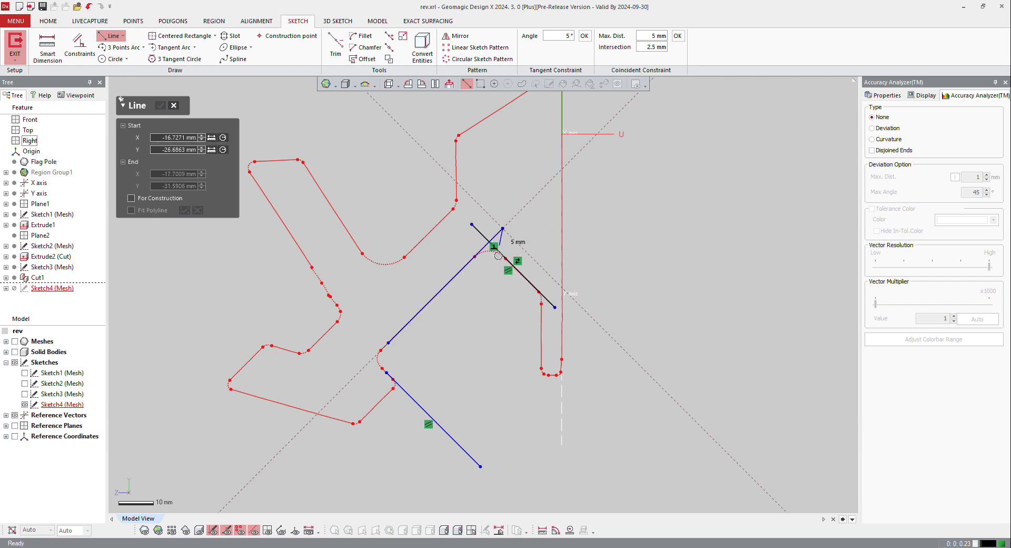
key("Escape")
- Draw a line parallel to the tube underside line, well outside the bracket silhouette, as the fourth side of the rectangle
left_click(507, 496)
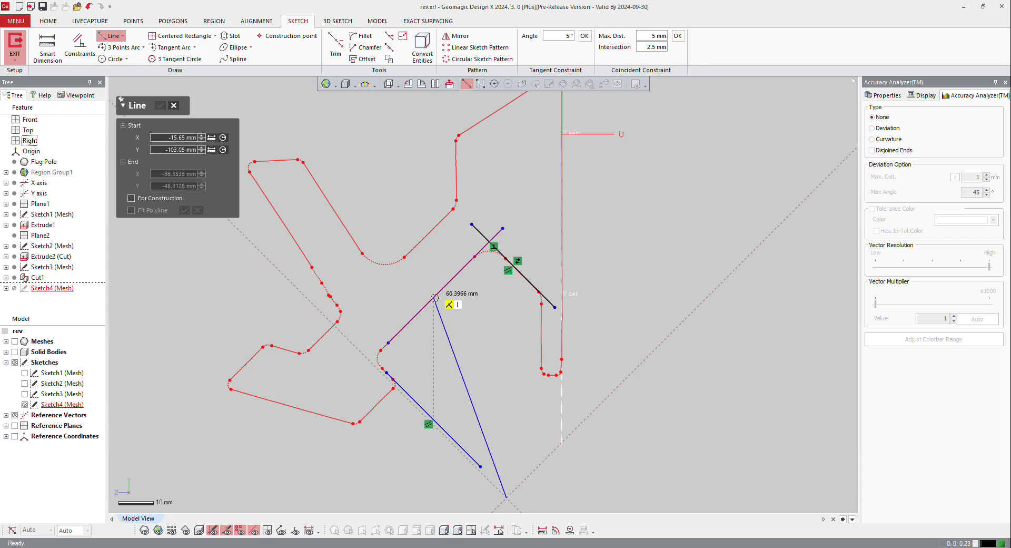
left_click(638, 364)
key("Escape")
scroll(557, 271, "down", 3)
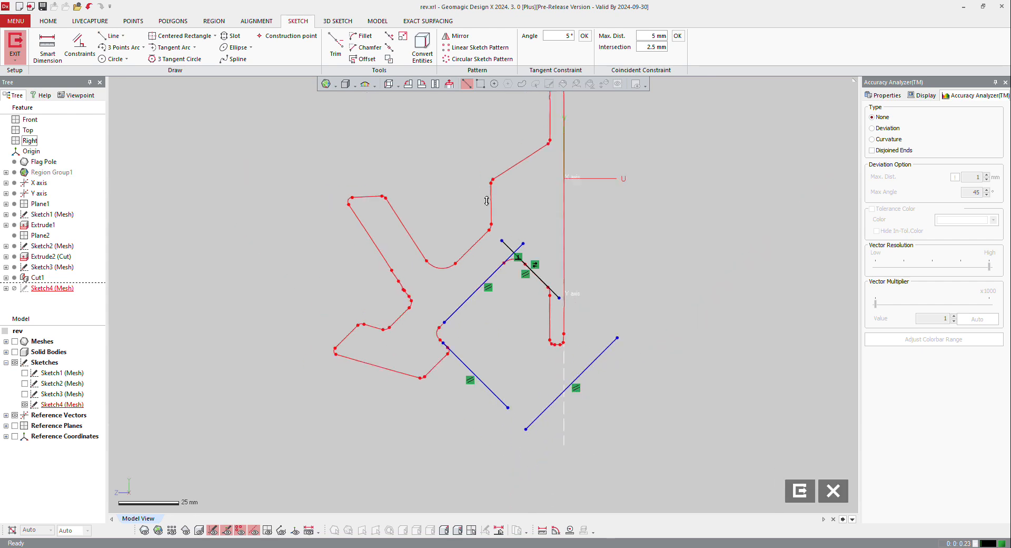
- Corner-trim the four lines below the tube into a closed rectangle and exit the sketch
left_click(335, 46)
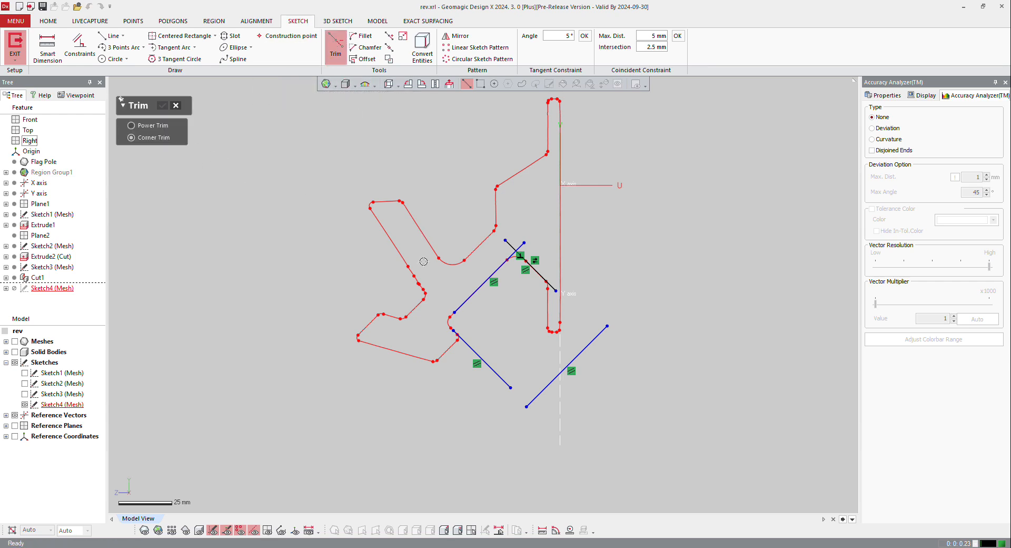
mouse_move(424, 261)
left_mouse_down()
mouse_move(584, 255)
mouse_move(630, 449)
left_mouse_up()
left_click_drag(588, 400, 549, 270)
mouse_move(500, 387)
left_mouse_down()
mouse_move(527, 397)
mouse_move(475, 355)
left_mouse_up()
left_click_drag(465, 288, 463, 345)
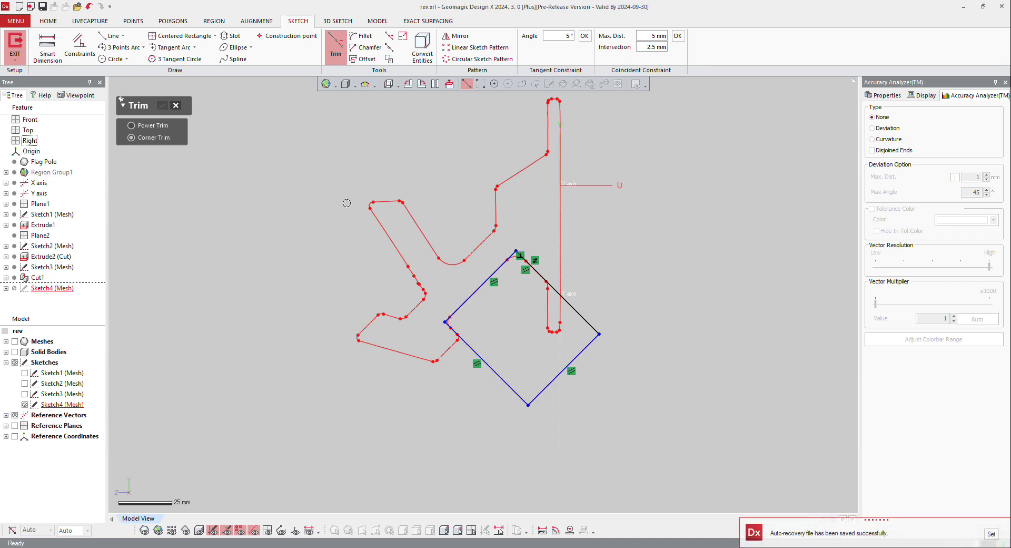
left_click(15, 42)
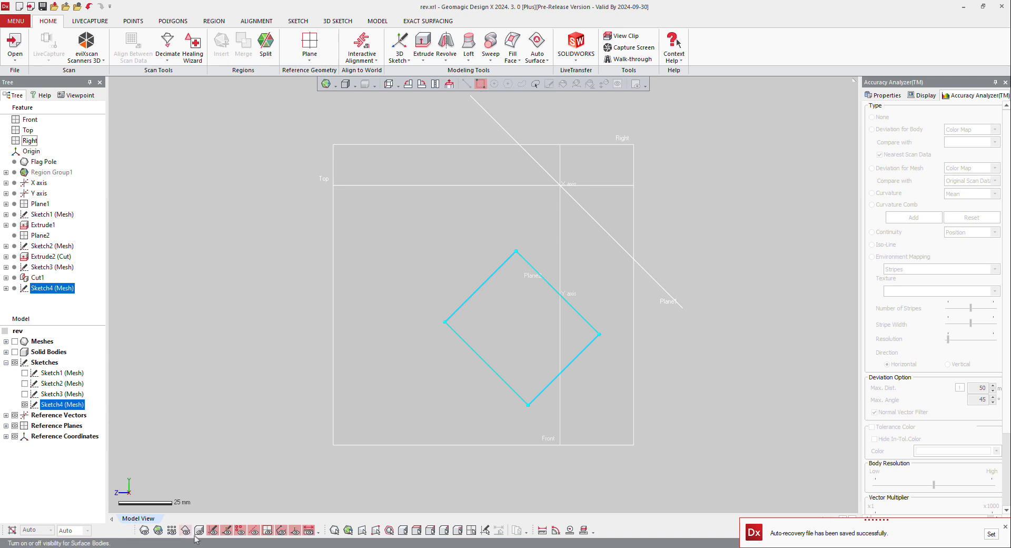
- Start extruding the closed rectangle sketch with the Mid Plane method and show the solid body
left_click(449, 324)
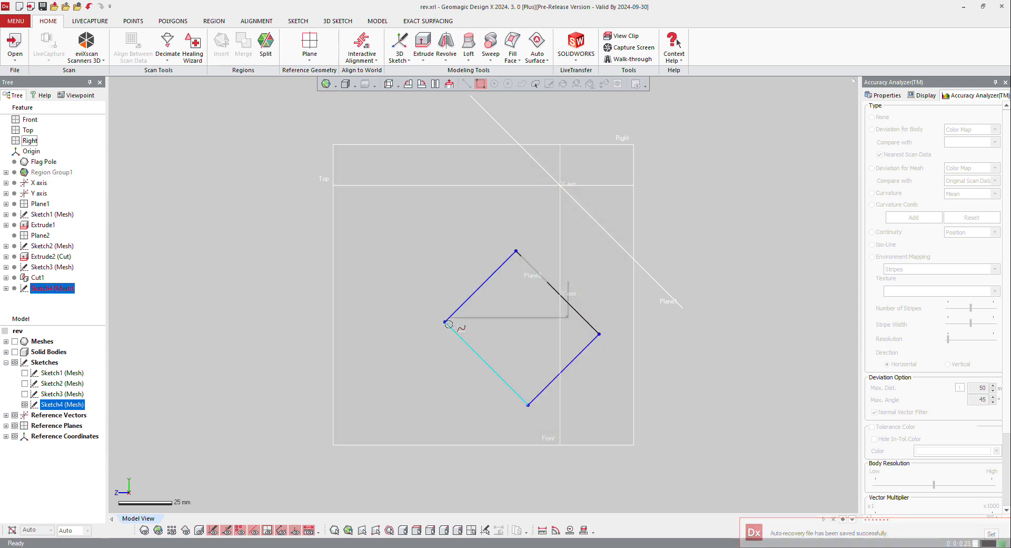
right_click(449, 324)
left_click(462, 300)
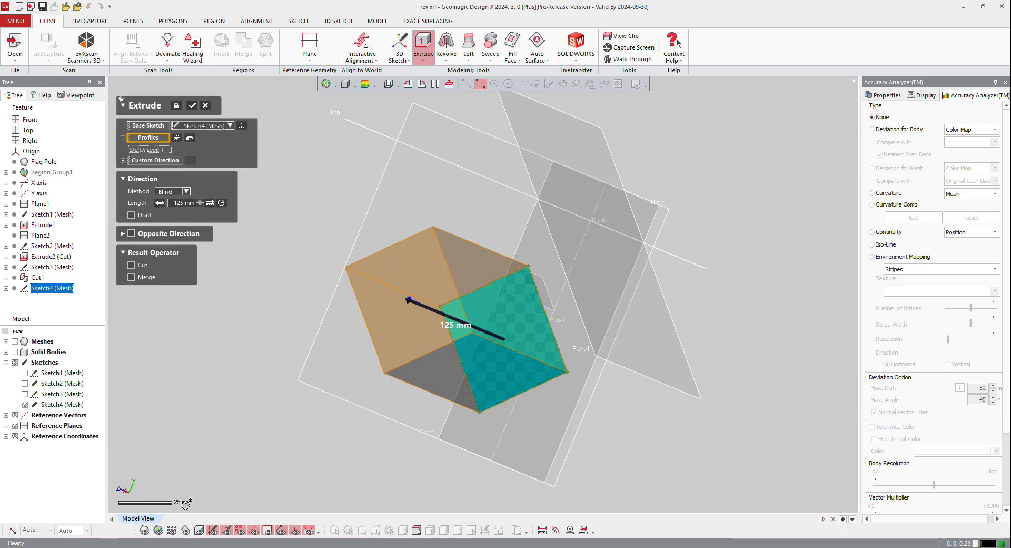
left_click(199, 531)
right_click_drag(349, 265, 459, 327)
left_click(187, 191)
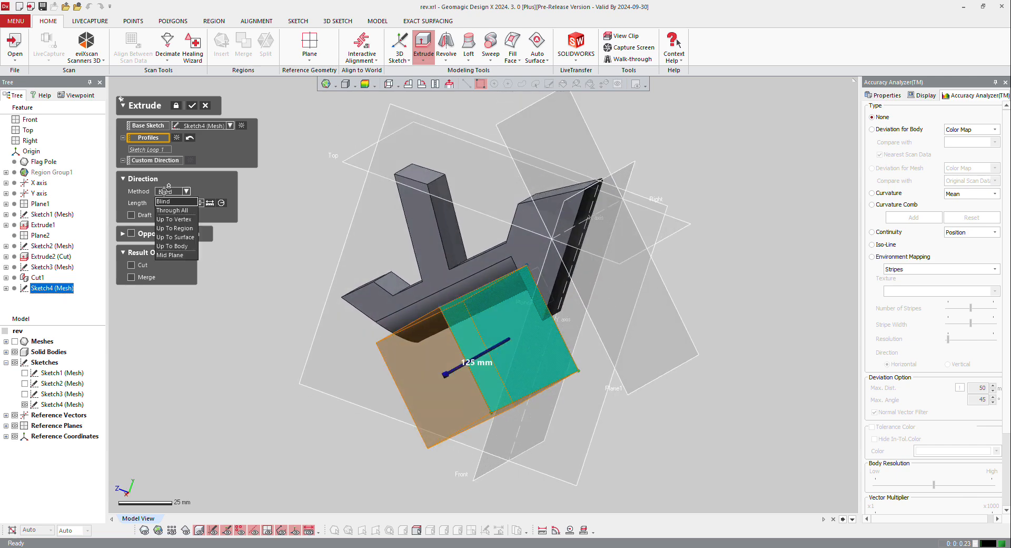
left_click(173, 261)
- Set the extrusion length to 60 mm and apply it as a cut through the bracket body
right_click_drag(292, 292, 356, 276)
left_click_drag(347, 314, 411, 314)
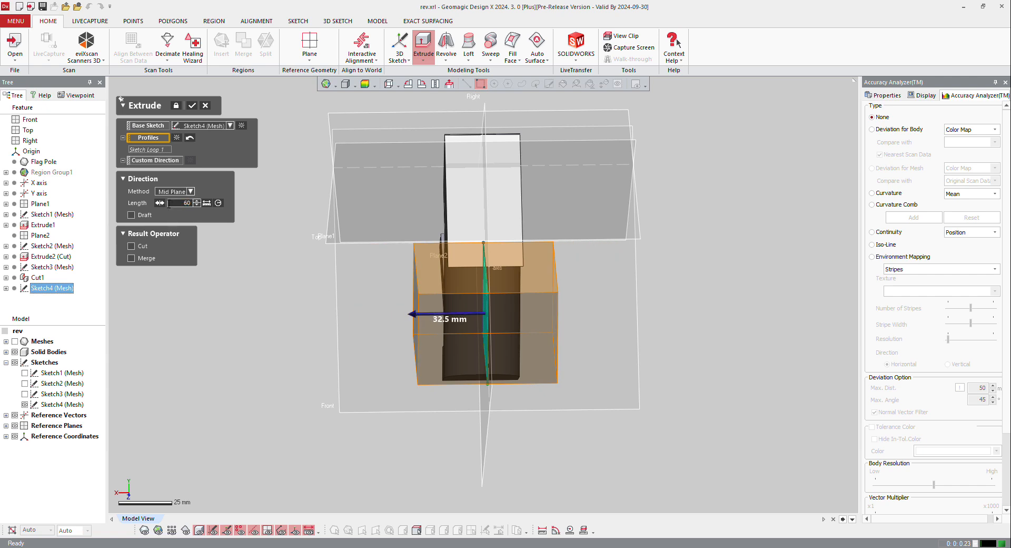
key("Return")
left_click(131, 246)
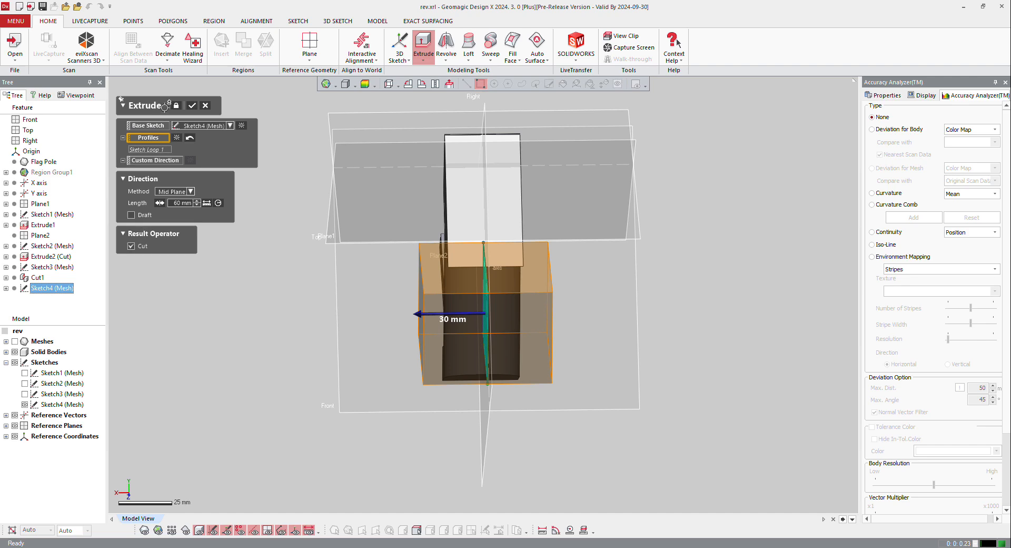
left_click(193, 105)
right_click_drag(458, 194, 331, 330)
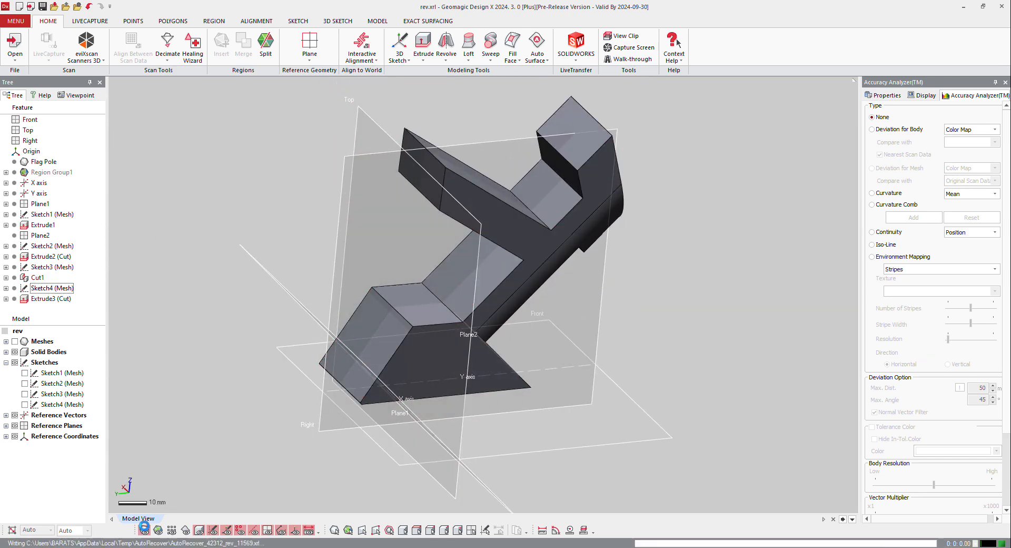
- Show the scan mesh together with the solid body and compare the two around the lower block and arms
left_click(145, 530)
scroll(351, 338, "up", 3)
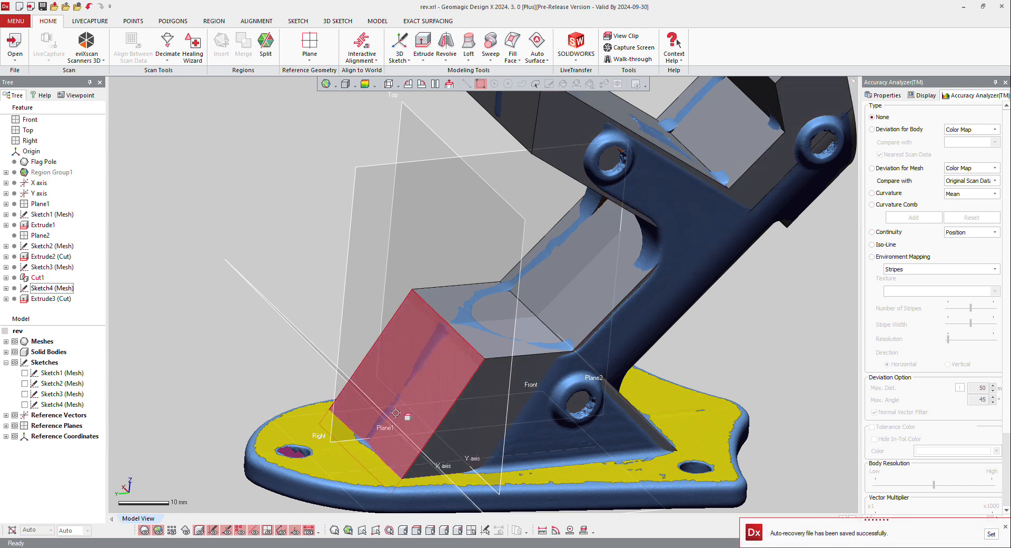
right_click_drag(490, 381, 626, 387)
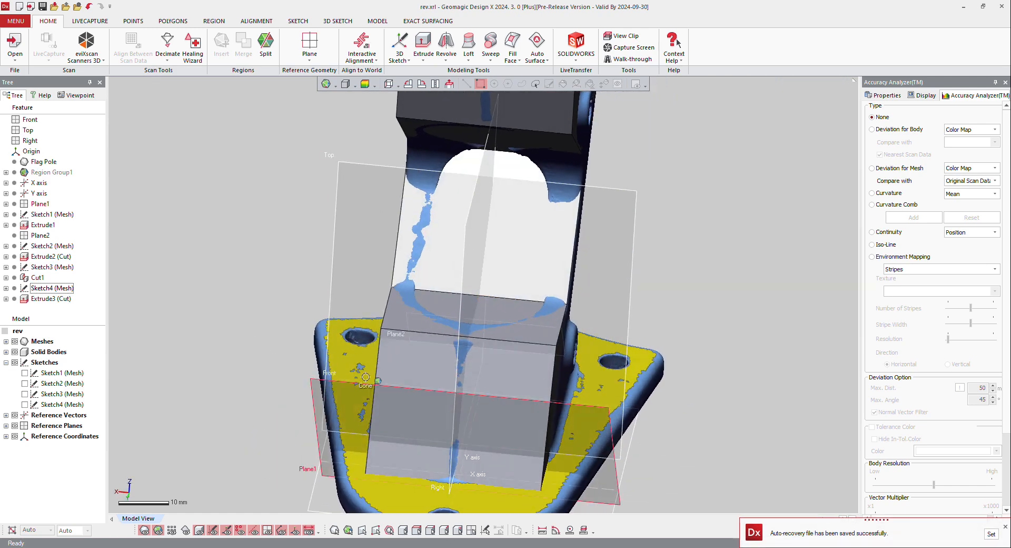
right_click_drag(398, 358, 267, 382)
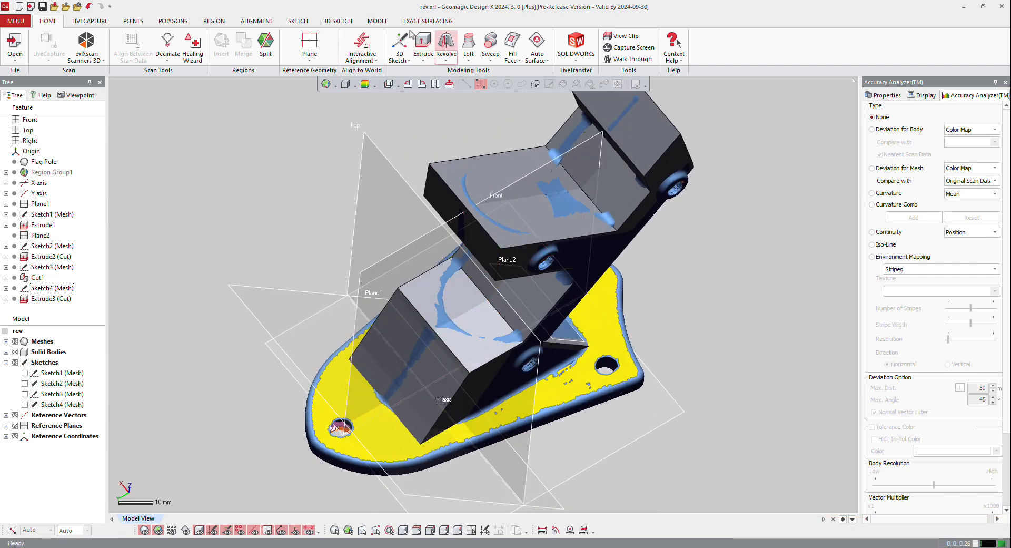
- Round the lower block's slanted front face with a Full Face Fillet between the bracket's two side faces
left_click(378, 22)
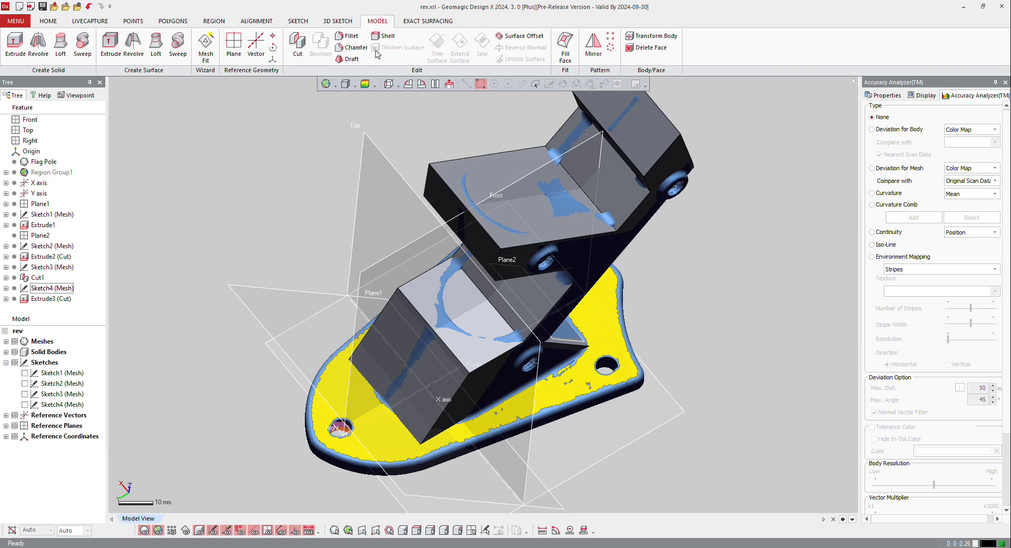
left_click(349, 36)
left_click(132, 162)
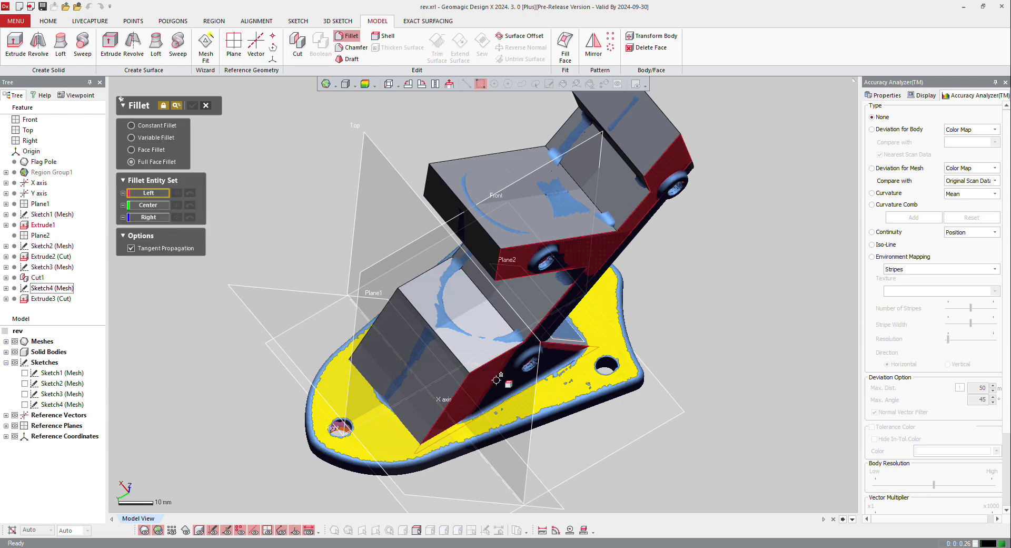
left_click(477, 386)
left_click(148, 215)
left_click(409, 350)
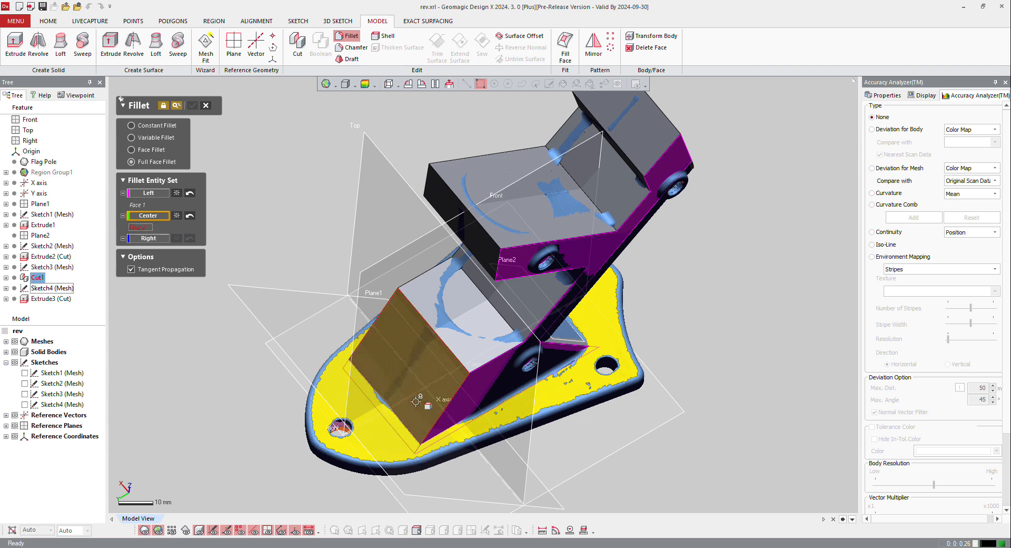
left_click(151, 241)
right_click_drag(337, 311, 669, 348)
left_click(340, 327)
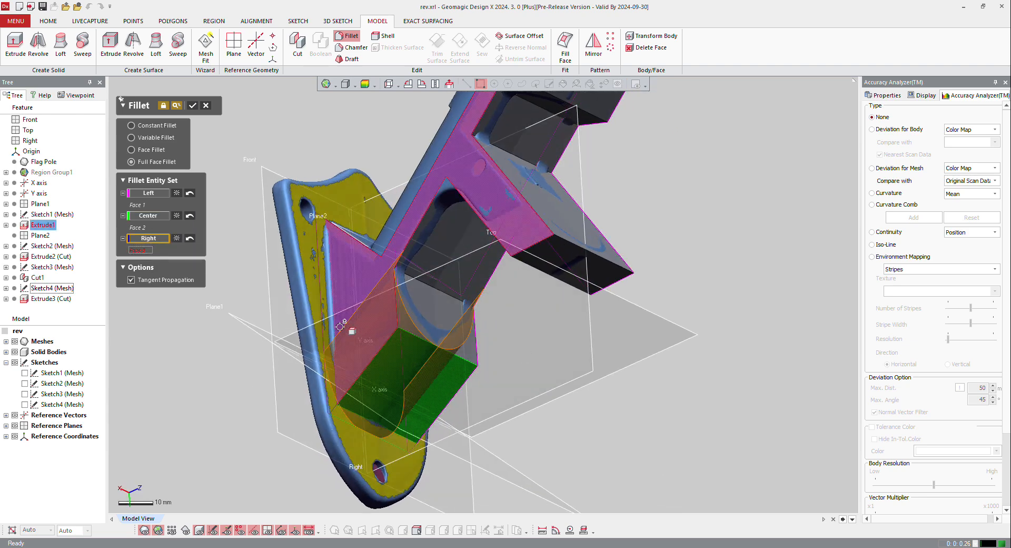
left_click(191, 107)
- Round the end face of the middle arm with a Full Face Fillet between the two side faces and close the Fillet command
scroll(320, 235, "down", 3)
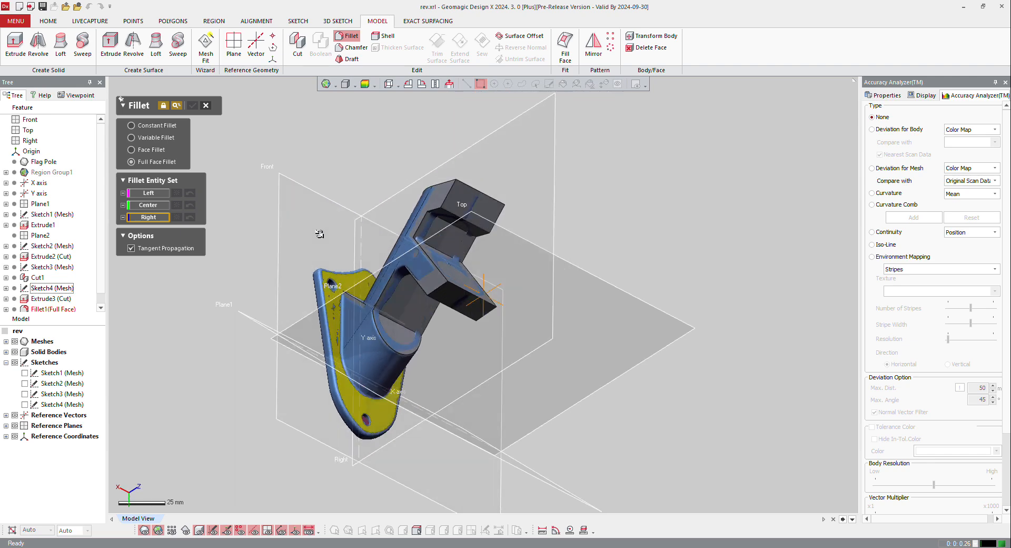
right_click_drag(311, 231, 559, 307)
scroll(497, 305, "up", 4)
left_click(430, 281)
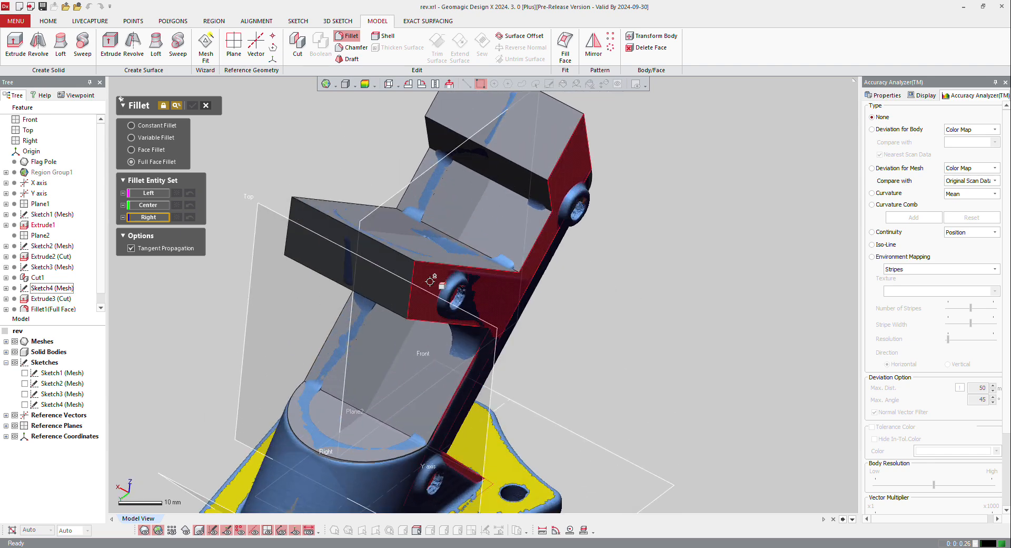
left_click(137, 205)
left_click(340, 255)
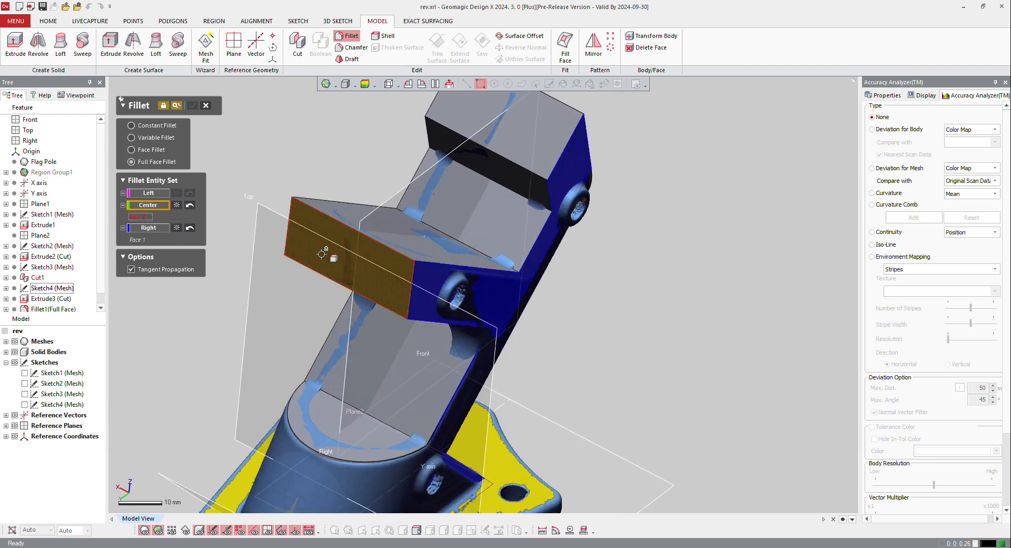
right_click_drag(295, 253, 527, 287)
left_click(495, 296)
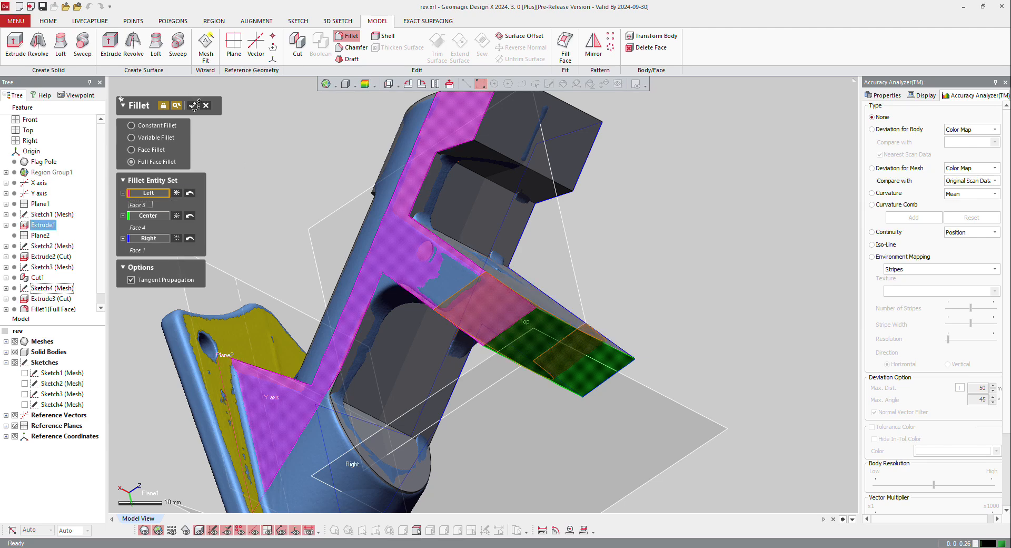
left_click(195, 106)
right_click_drag(501, 358, 289, 246)
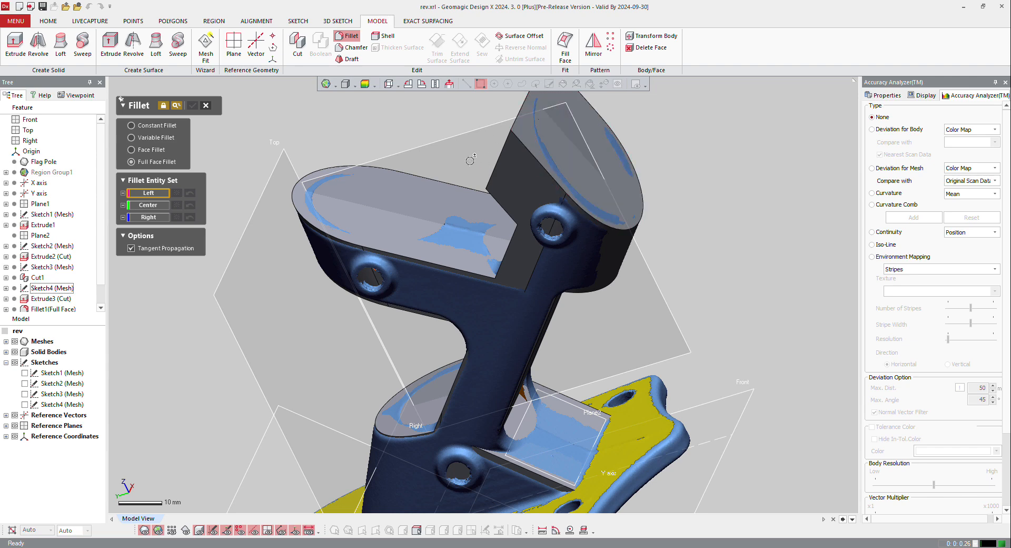
scroll(490, 187, "down", 3)
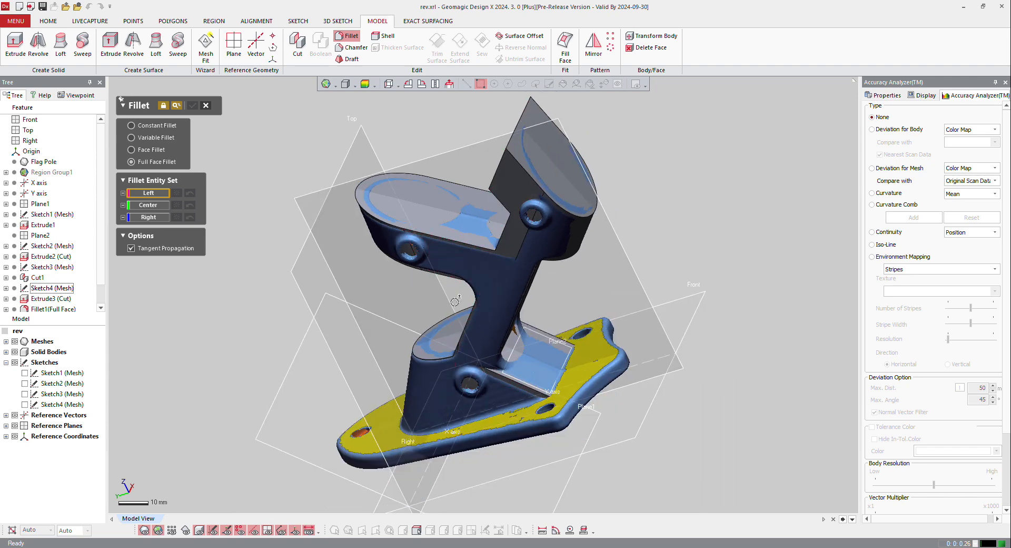
right_click_drag(455, 302, 522, 325)
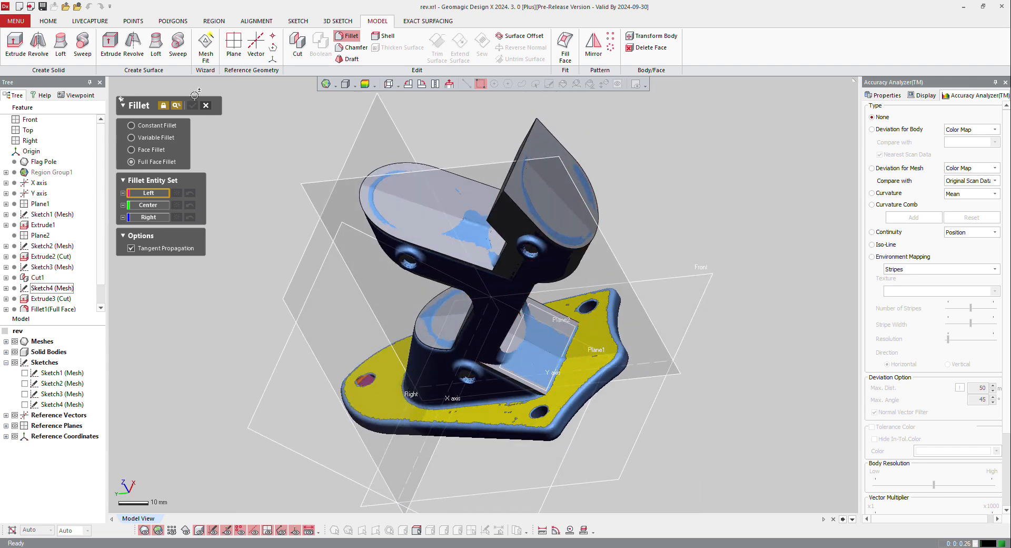
left_click(208, 104)
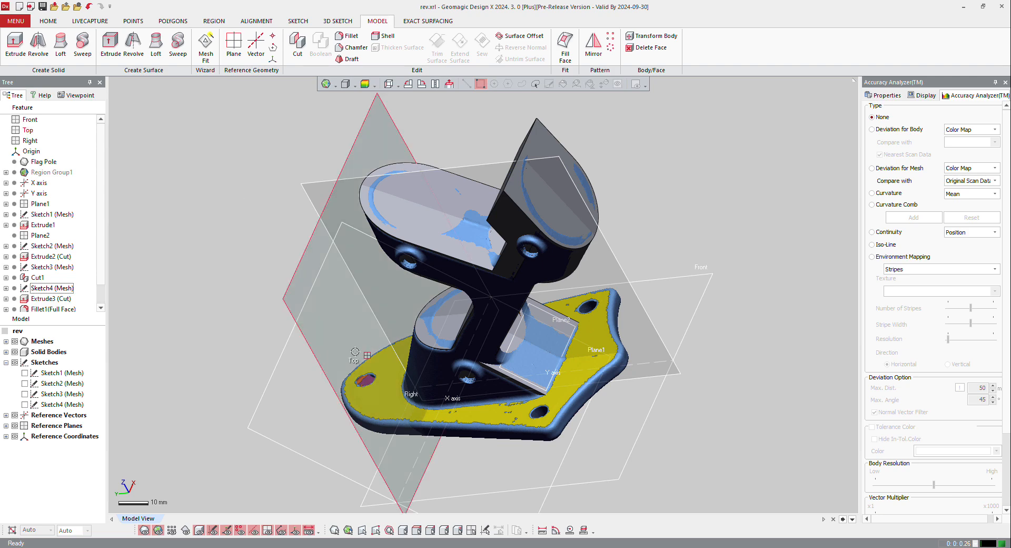
- Create a reference plane parallel to Plane1, offset out to the tip of the upper arm
right_click_drag(395, 348, 326, 332)
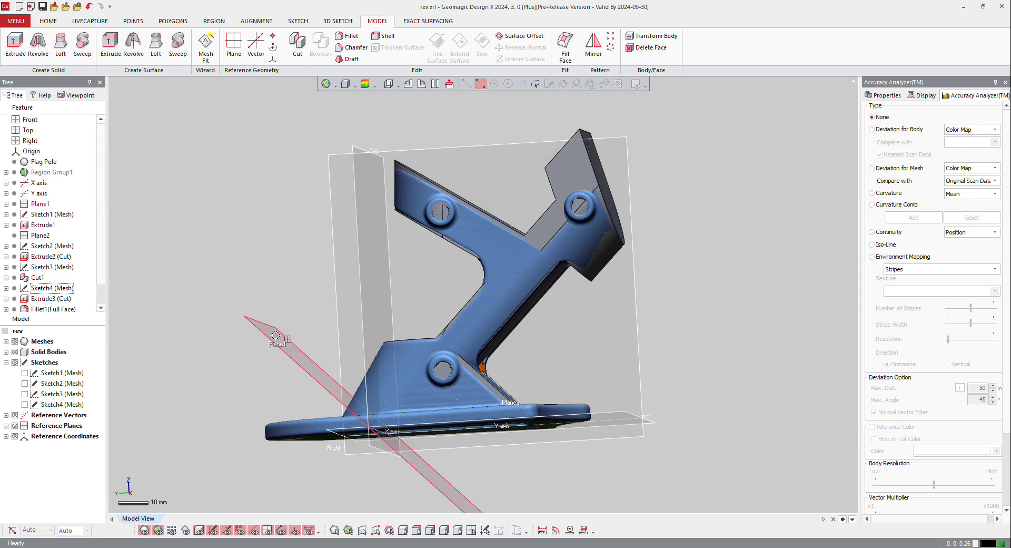
left_click_drag(276, 335, 620, 136)
right_click_drag(570, 227, 553, 248)
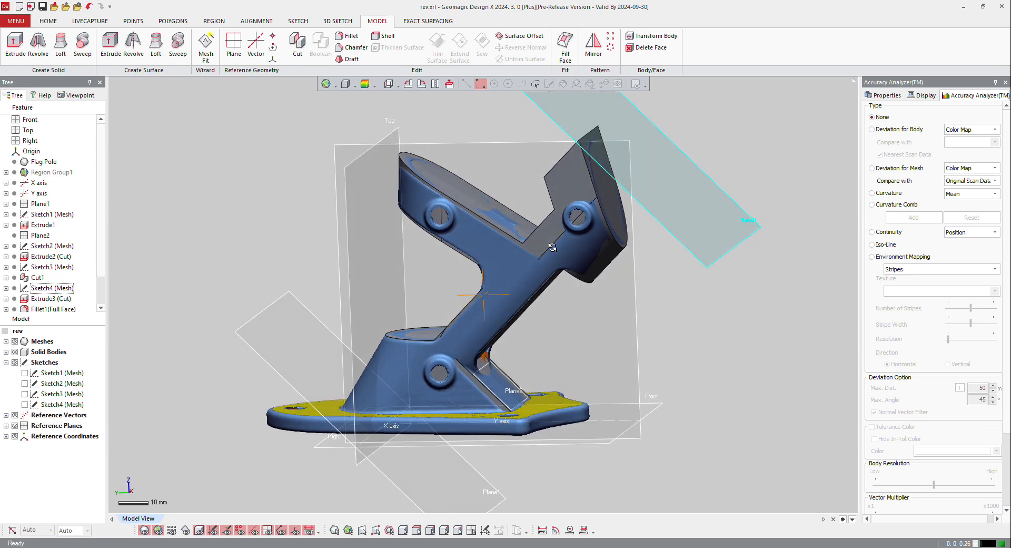
- Set up a mesh sketch on the new offset plane with a 30 mm section offset and a 45 mm silhouette range
scroll(555, 299, "down", 4)
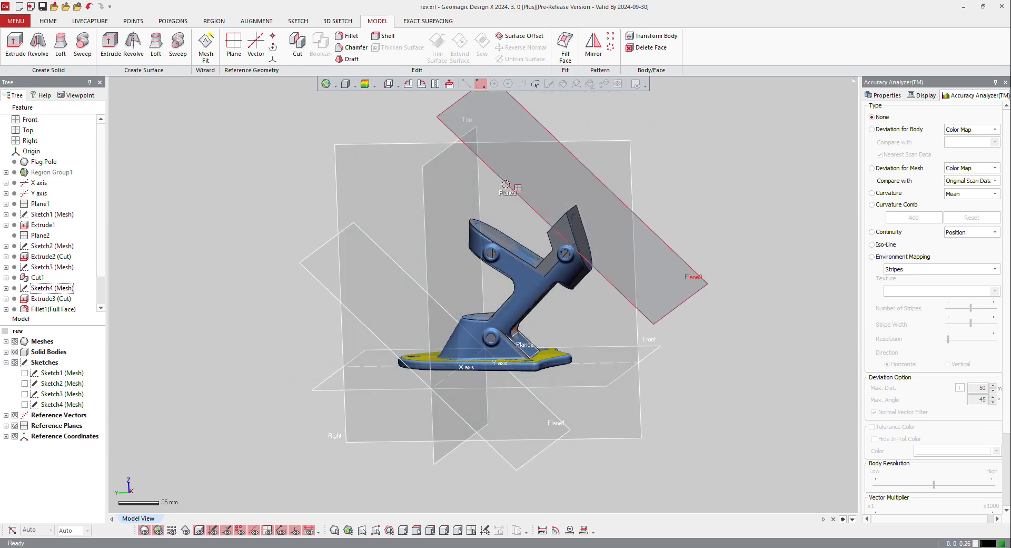
right_click(510, 182)
left_click(517, 156)
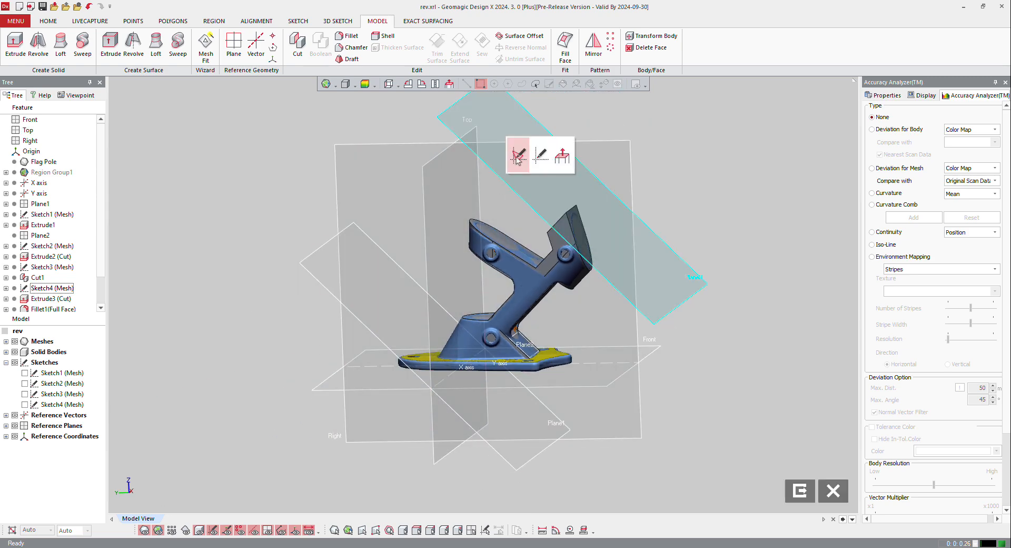
left_click_drag(582, 175, 575, 199)
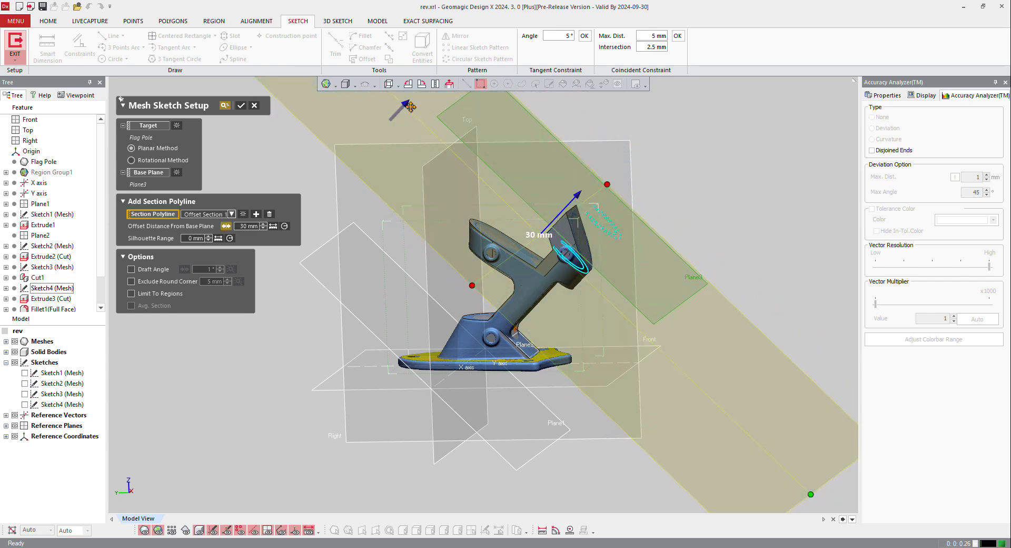
left_click_drag(403, 106, 421, 96)
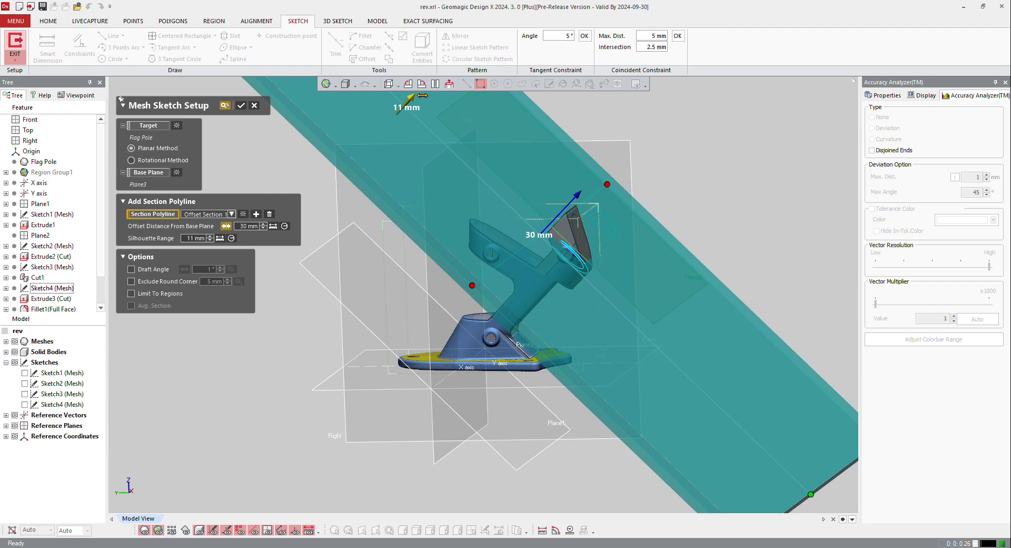
left_click_drag(421, 95, 476, 70)
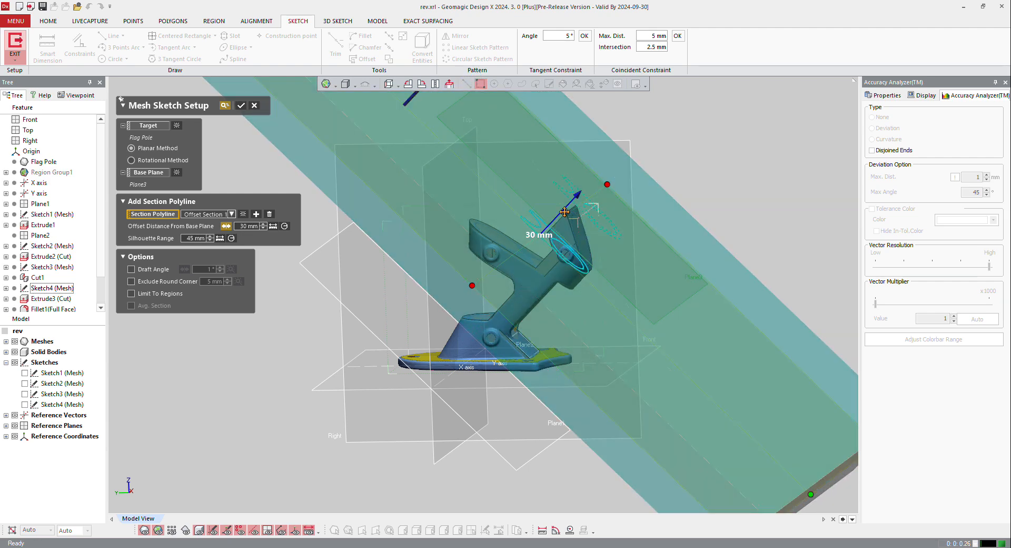
left_click(243, 103)
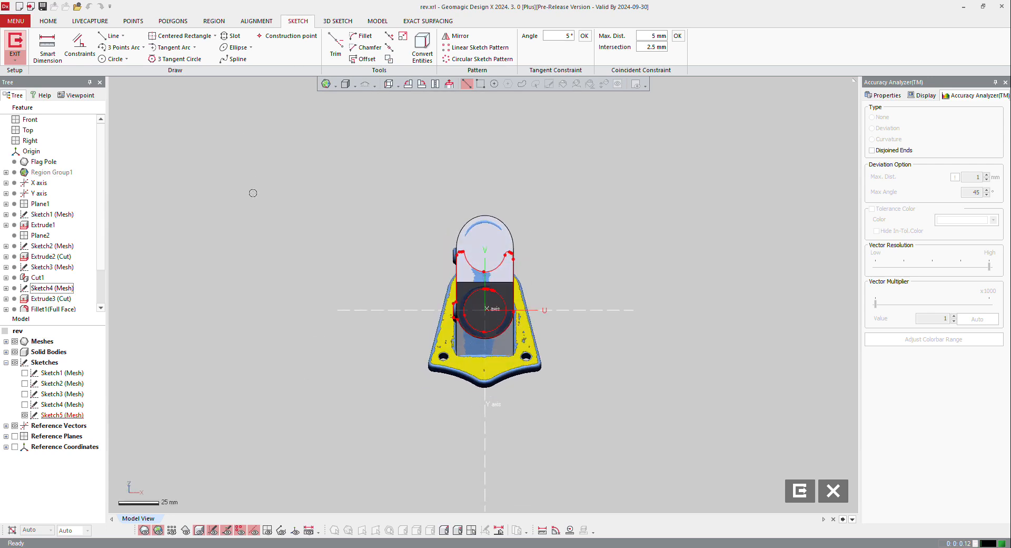
- Hide the mesh and solid body and show only Sketch2 as reference beside the current section sketch
key("ctrl+1")
key("ctrl+2")
key("ctrl+5")
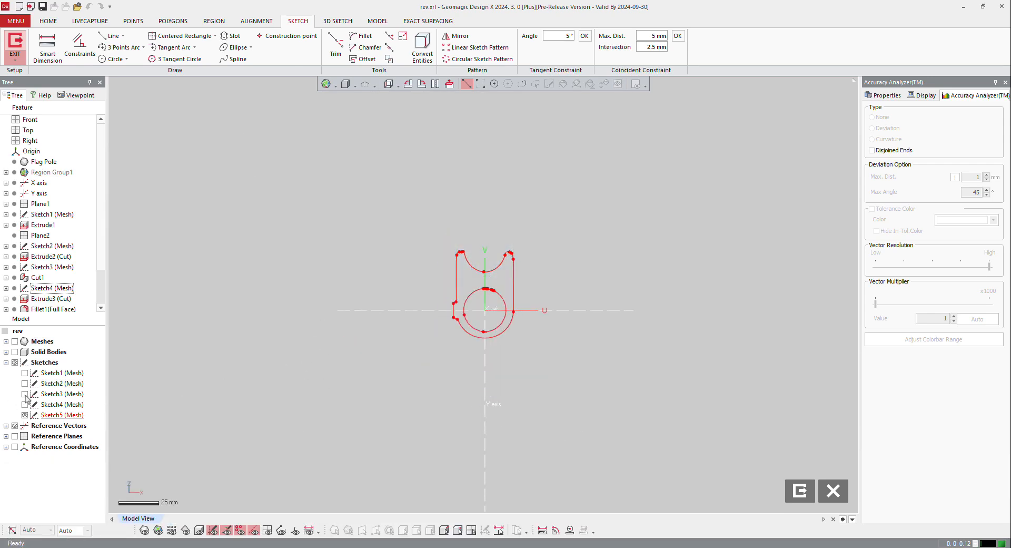
left_click(25, 394)
right_click_drag(485, 331, 150, 332)
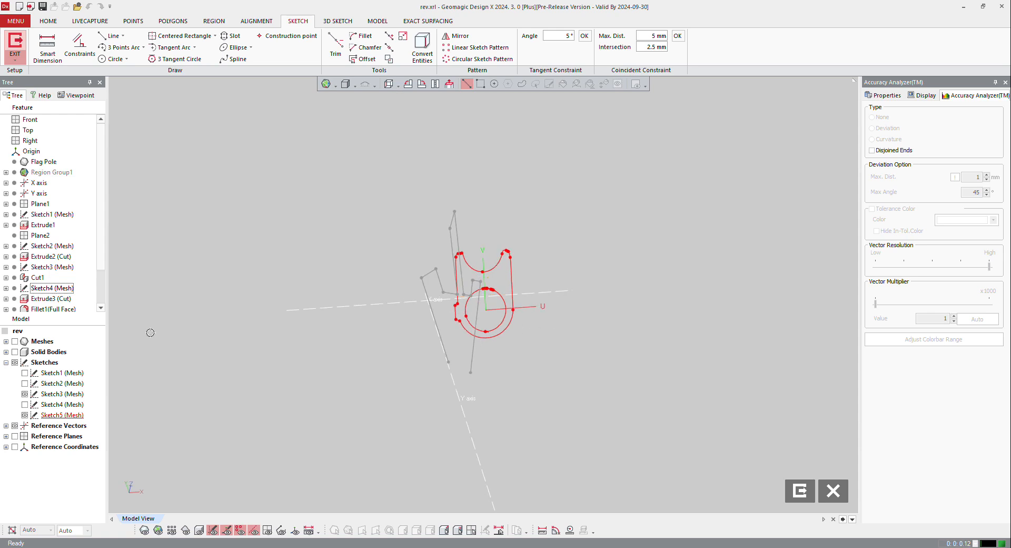
left_click(24, 383)
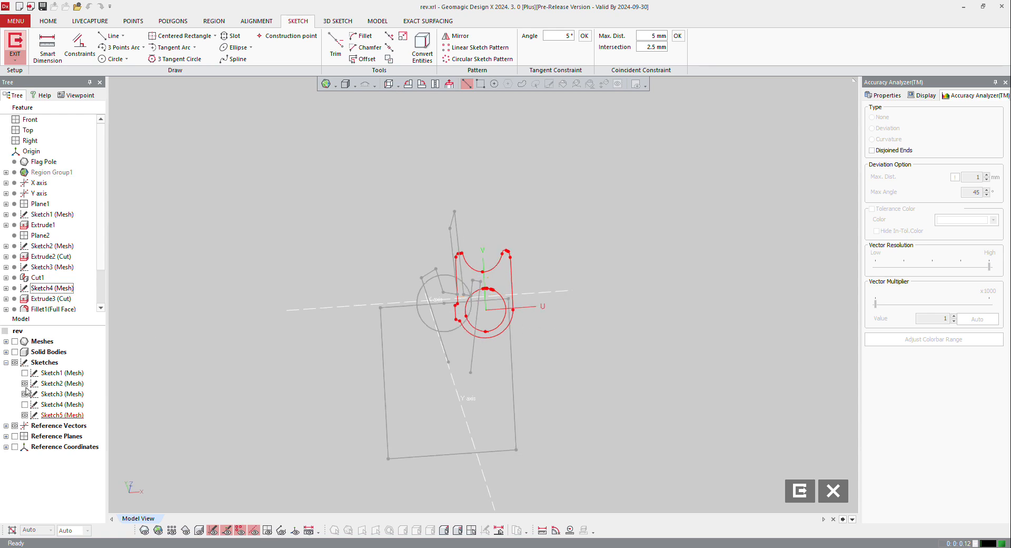
left_click(25, 394)
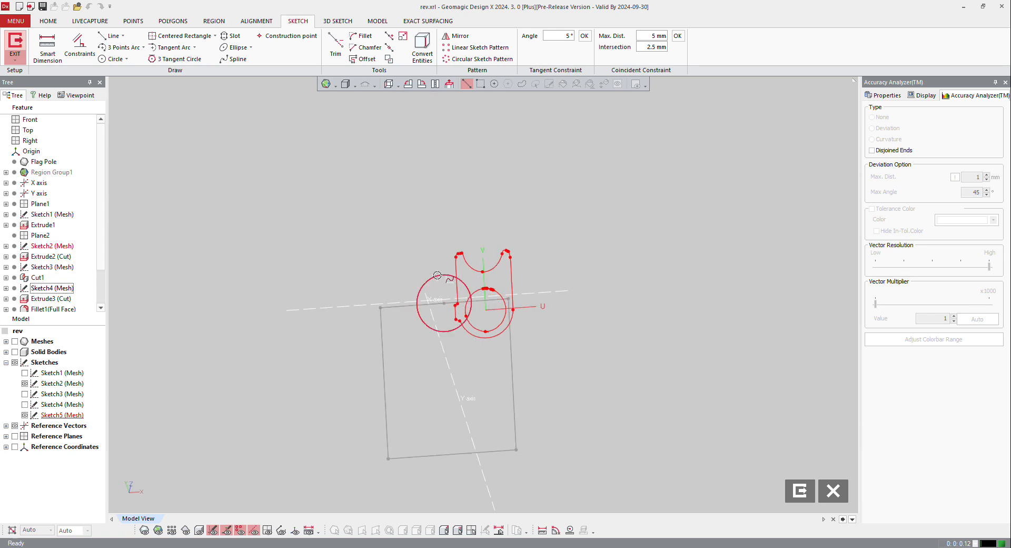
- Convert the circle and the adjoining straight line through its centre from Sketch2 into the current sketch
left_click(107, 60)
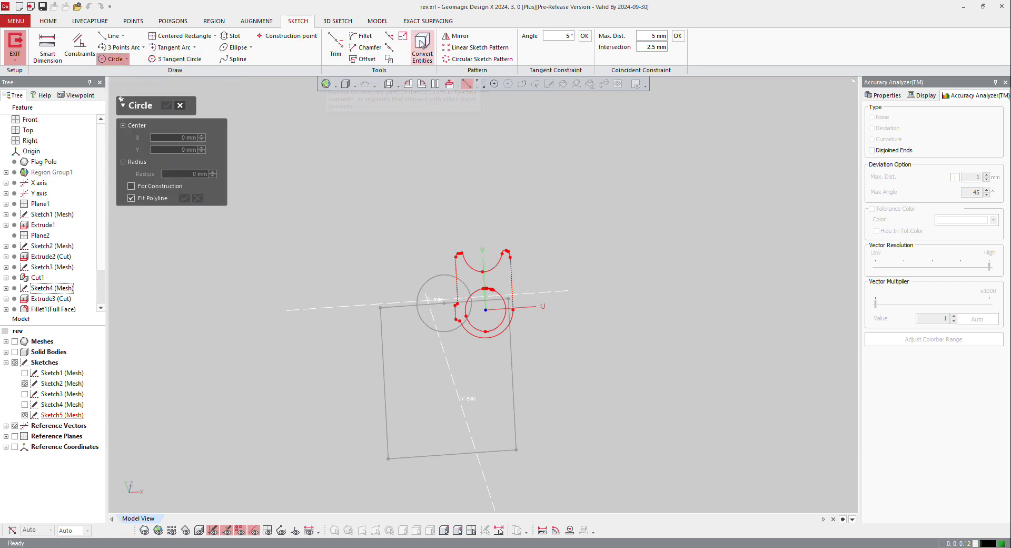
left_click(422, 48)
left_click(435, 274)
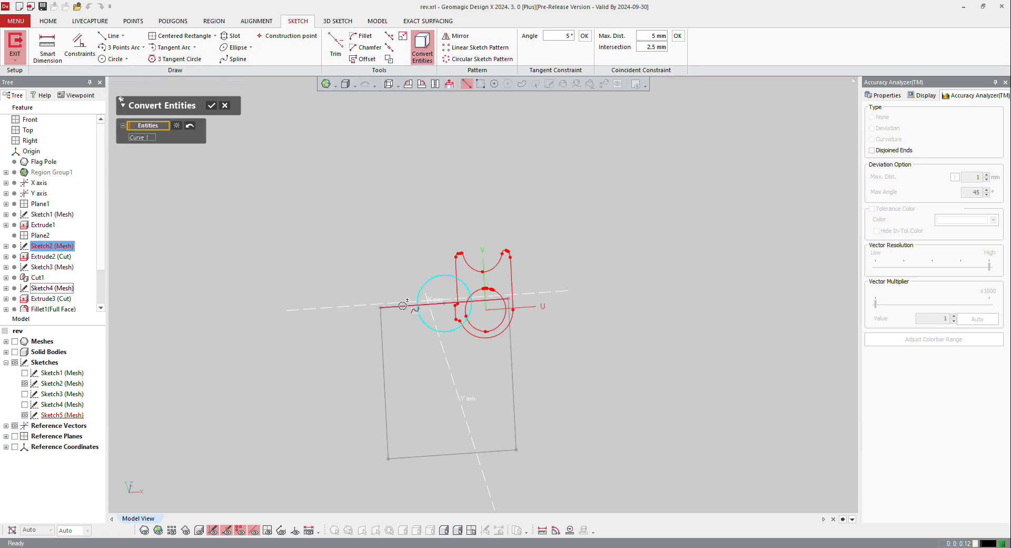
left_click(401, 308)
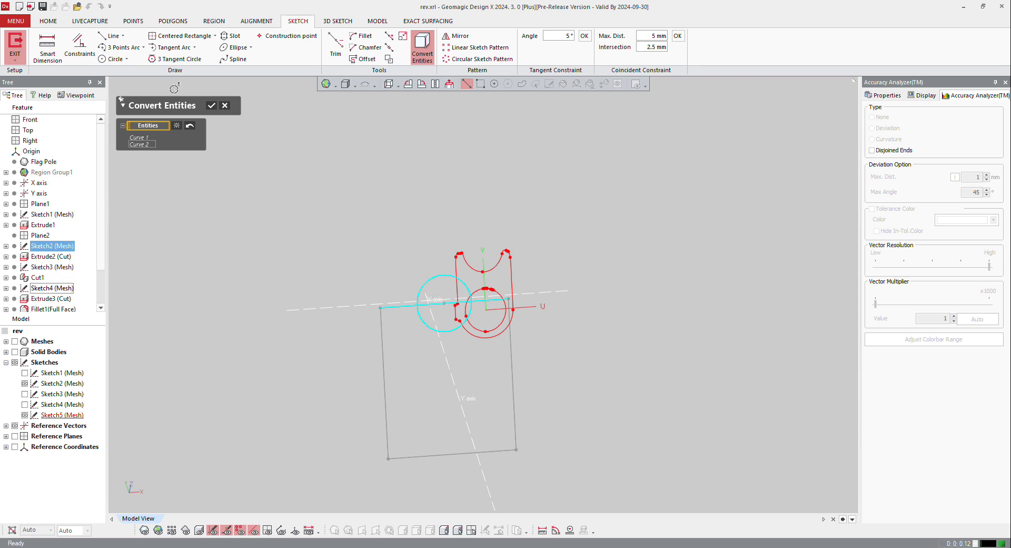
left_click(209, 104)
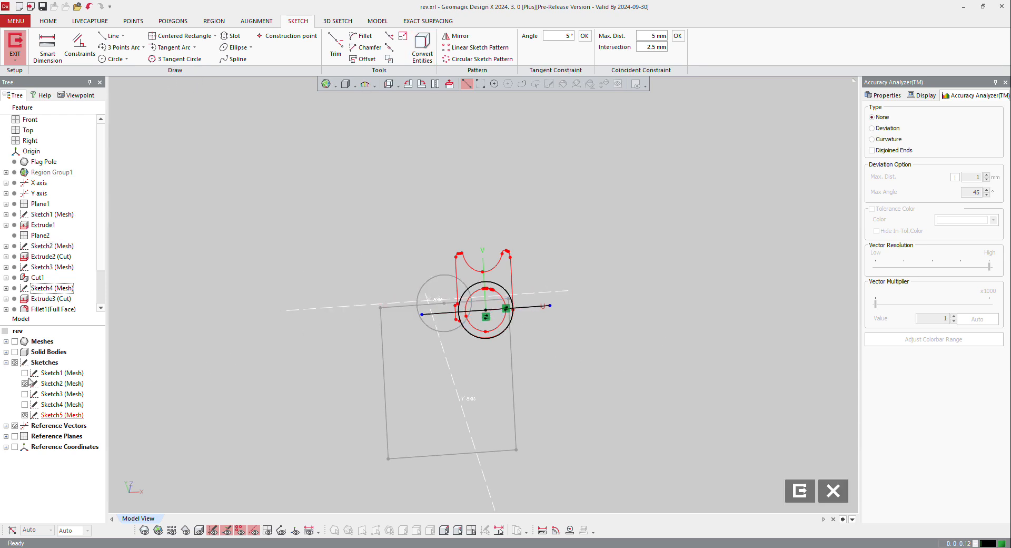
- Hide Sketch2 so that only the sketch being edited shows in the model view
left_click(25, 383)
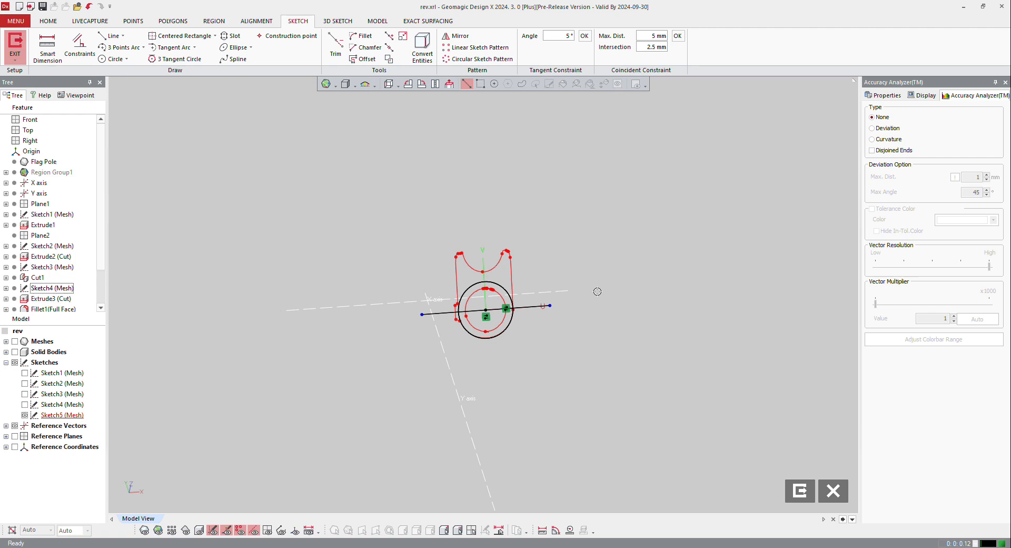
right_click_drag(598, 291, 727, 250)
scroll(728, 243, "up", 3)
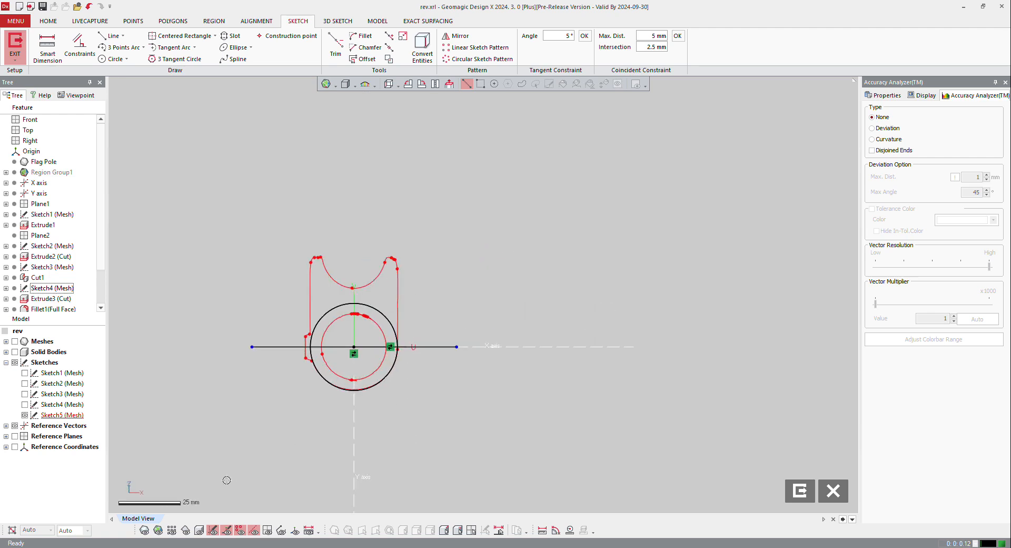
- Show the scan mesh temporarily, briefly with the solid body, and compare the ring ends with the sketched circle
left_click(158, 529)
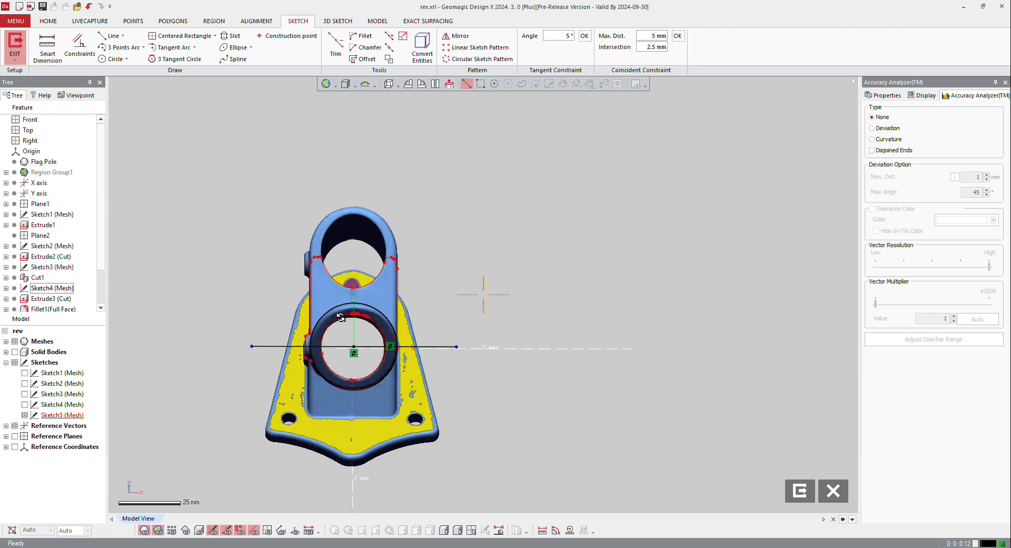
right_click_drag(483, 294, 488, 325)
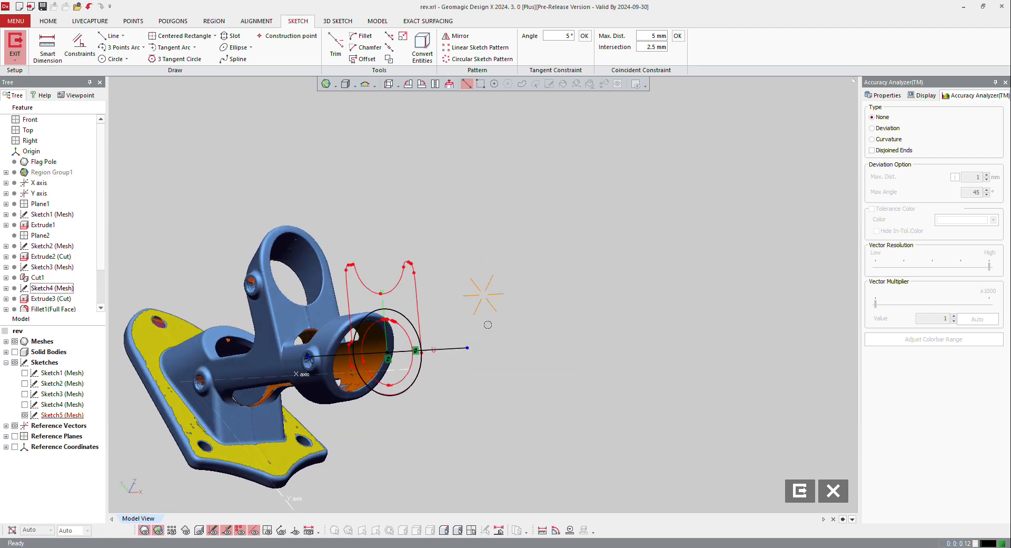
left_click(199, 529)
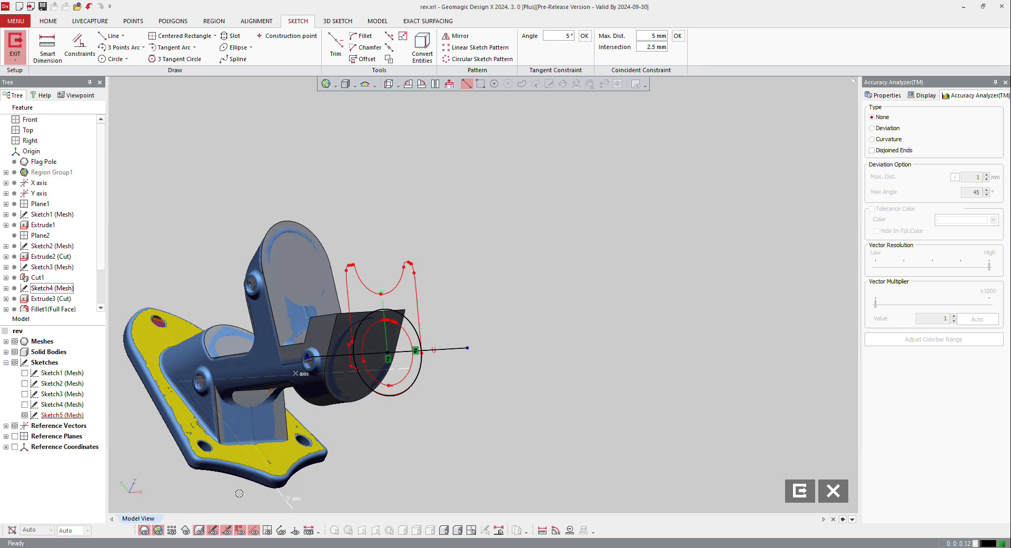
left_click(200, 529)
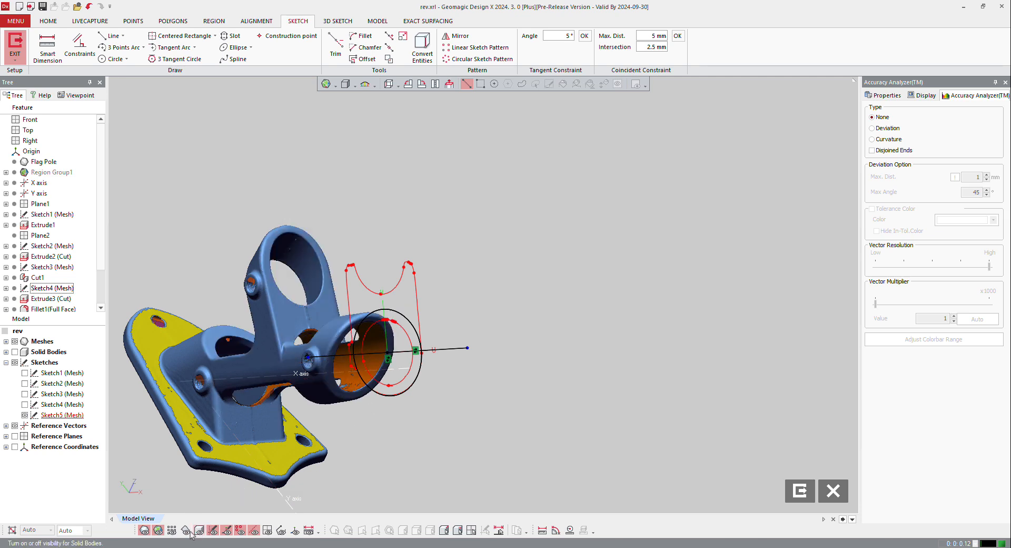
left_click(144, 530)
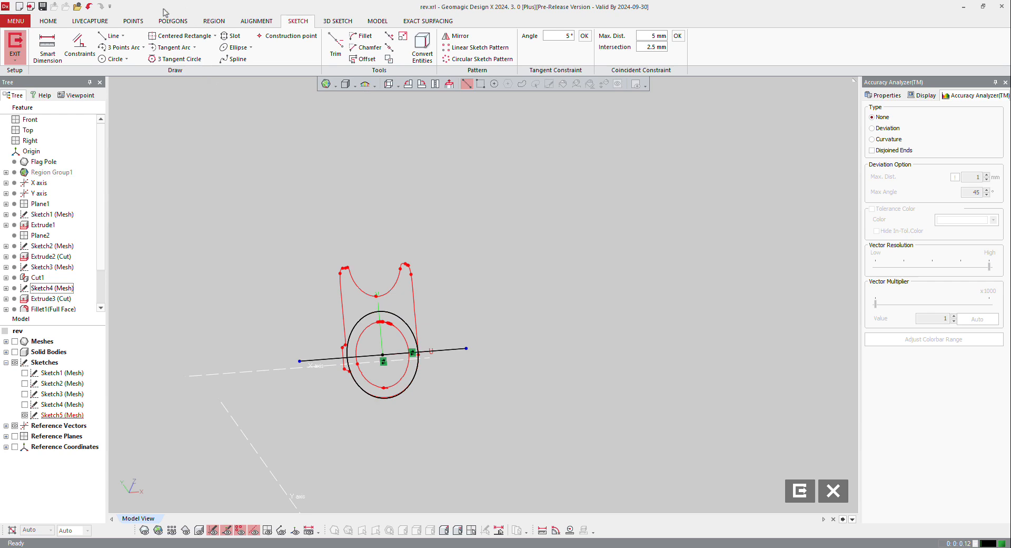
- Draw three lines closing a rectangle about 82 by 49 mm above the horizontal line through the circle, and exit the sketch
left_click(112, 35)
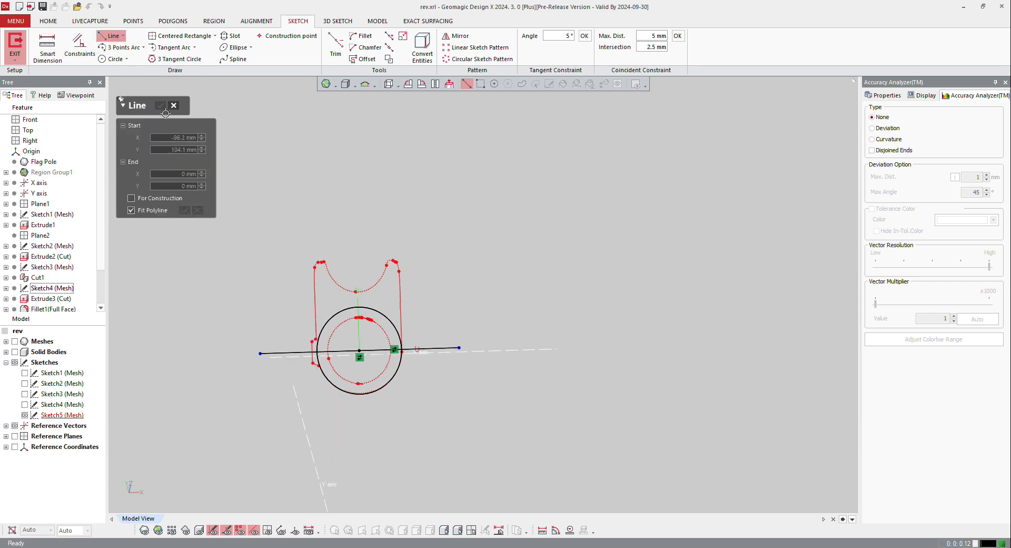
left_click(252, 347)
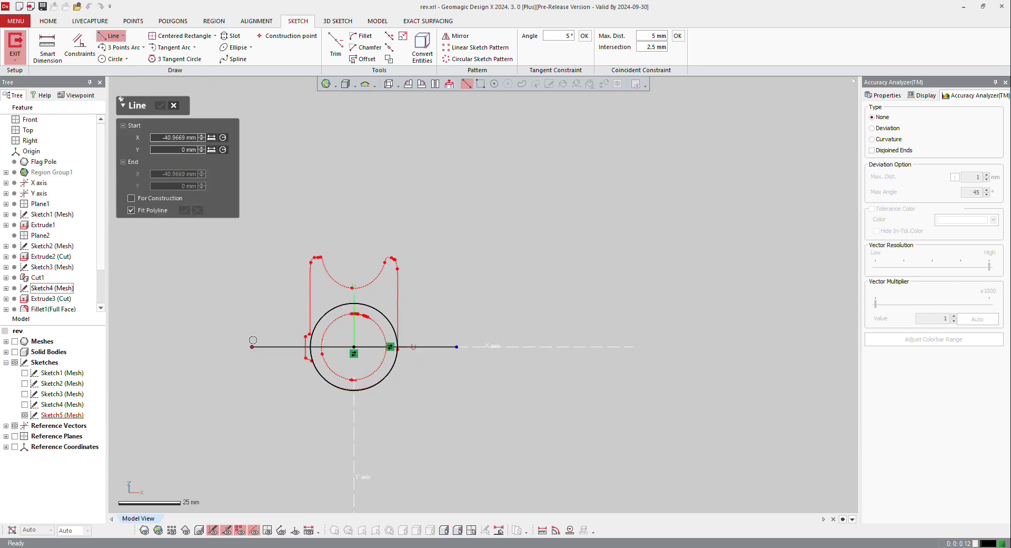
left_click(250, 224)
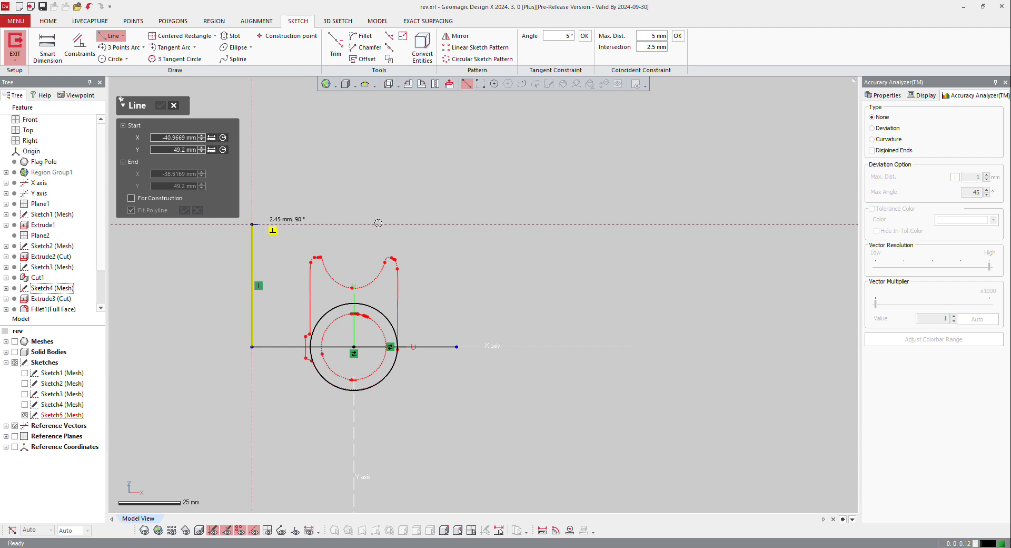
left_click(457, 225)
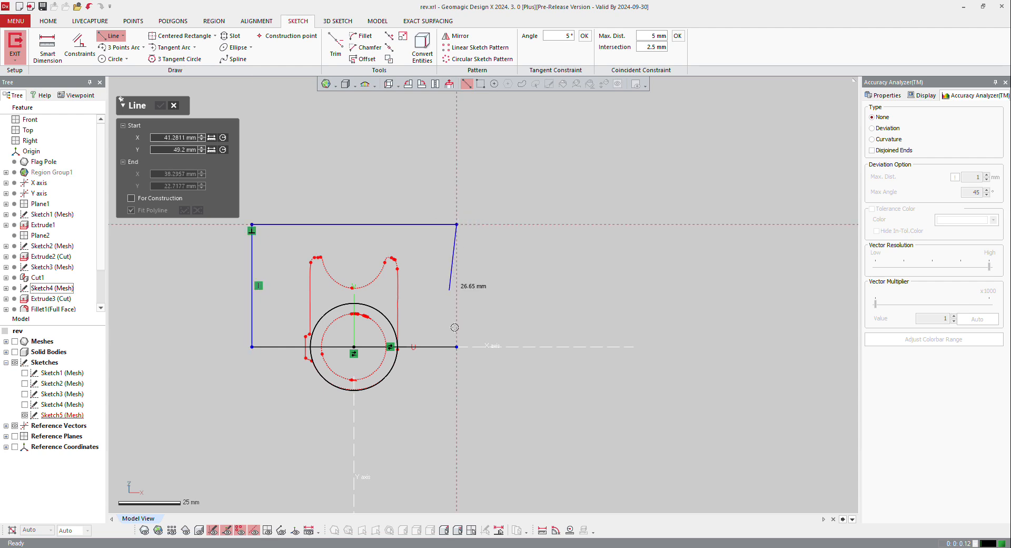
left_click(457, 346)
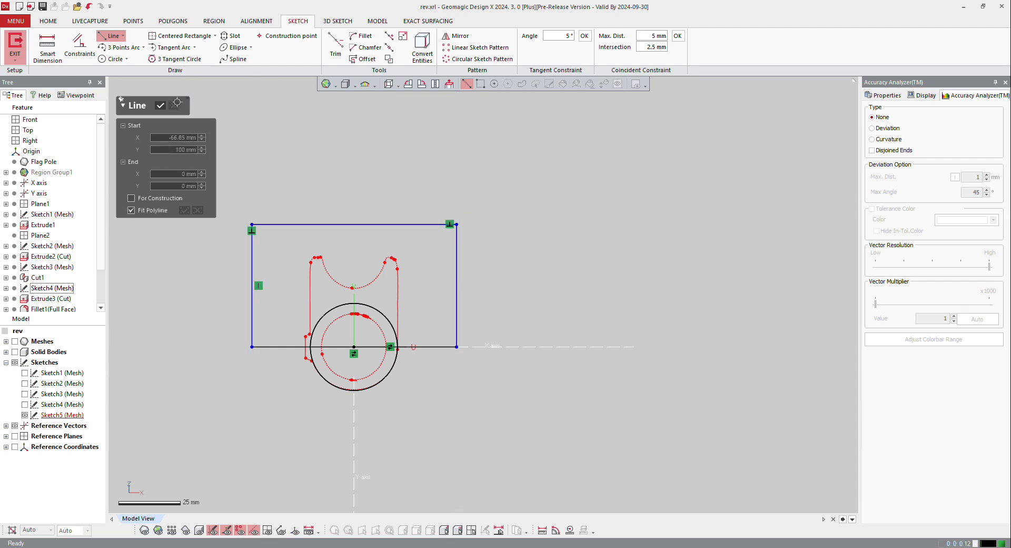
left_click(161, 105)
scroll(419, 350, "up", 1)
scroll(419, 350, "up", 3)
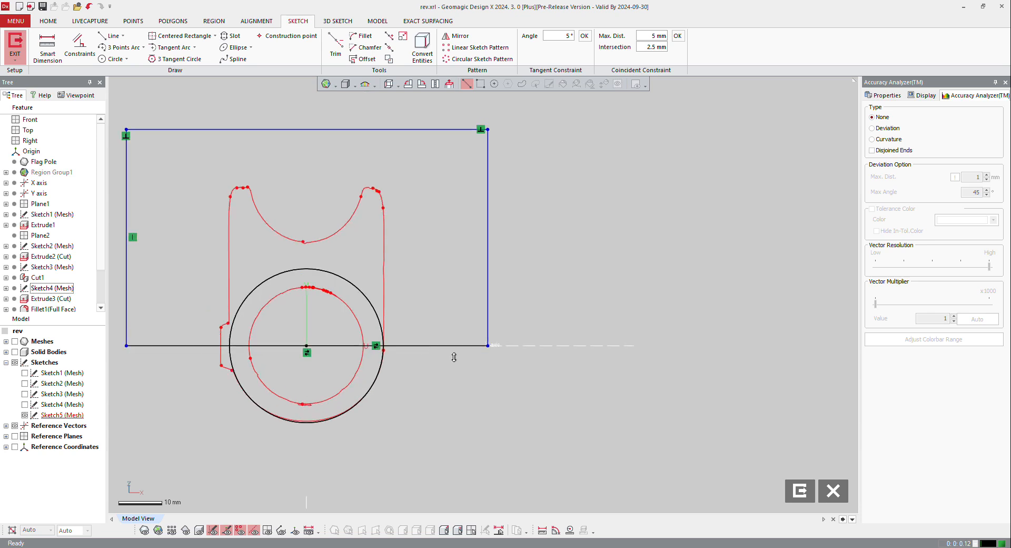
scroll(453, 355, "up", 3)
scroll(407, 341, "down", 3)
left_click(6, 33)
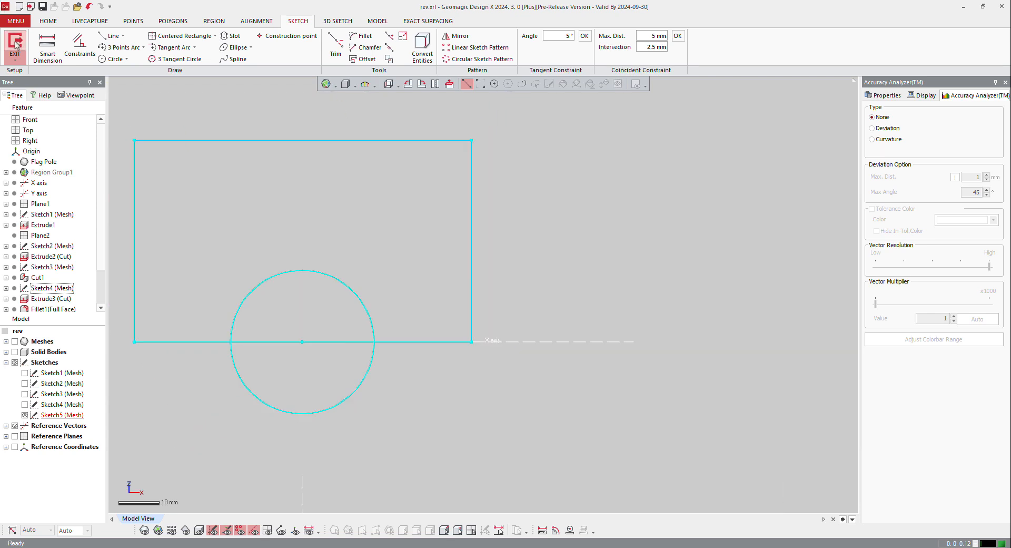
- Start a solid extrusion of Sketch5 with the rectangle area outside the circle as its profile, and display the solid body
left_click(182, 142)
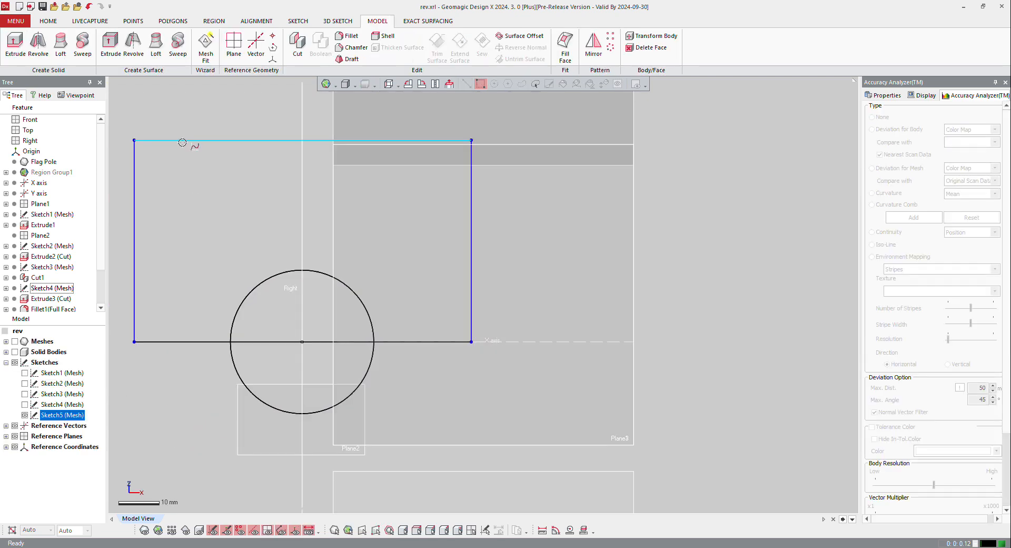
right_click(182, 141)
left_click(194, 125)
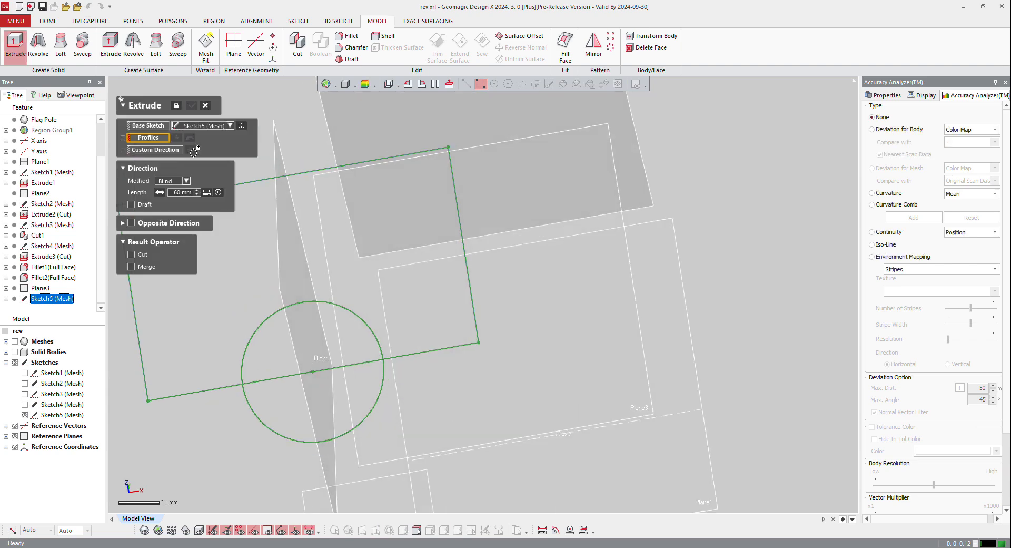
right_click_drag(444, 285, 511, 289)
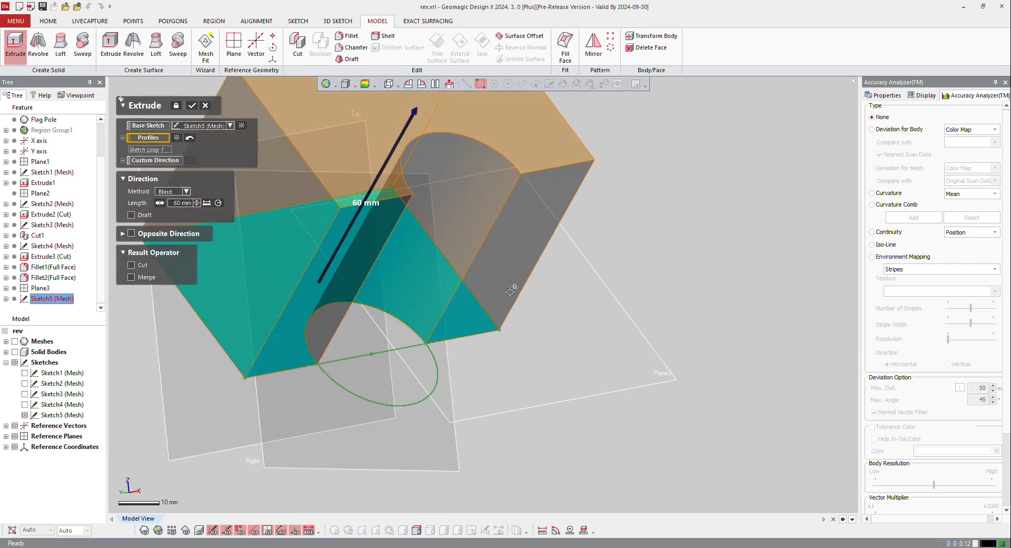
key("ctrl+1")
scroll(691, 324, "down", 3)
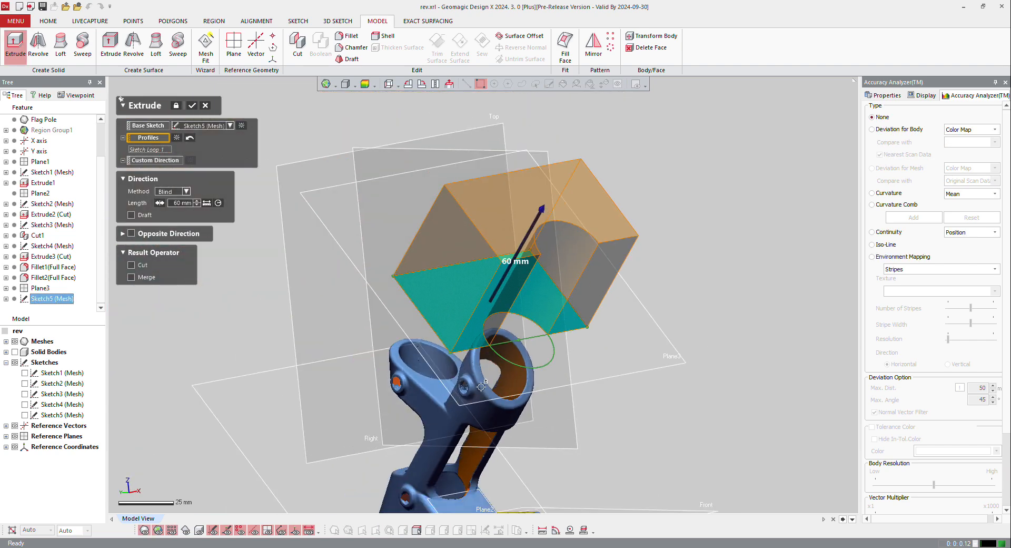
key("Tab")
right_click_drag(481, 387, 605, 326)
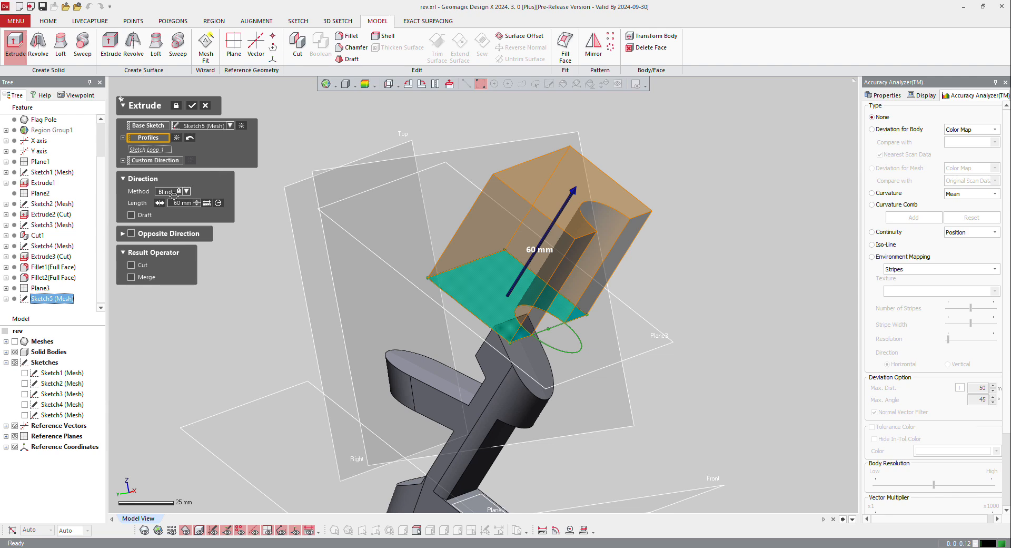
- Extrude the profile as a cut with the Up To Surface method, ending at the flat end face of the neighbouring cylinder
left_click(175, 191)
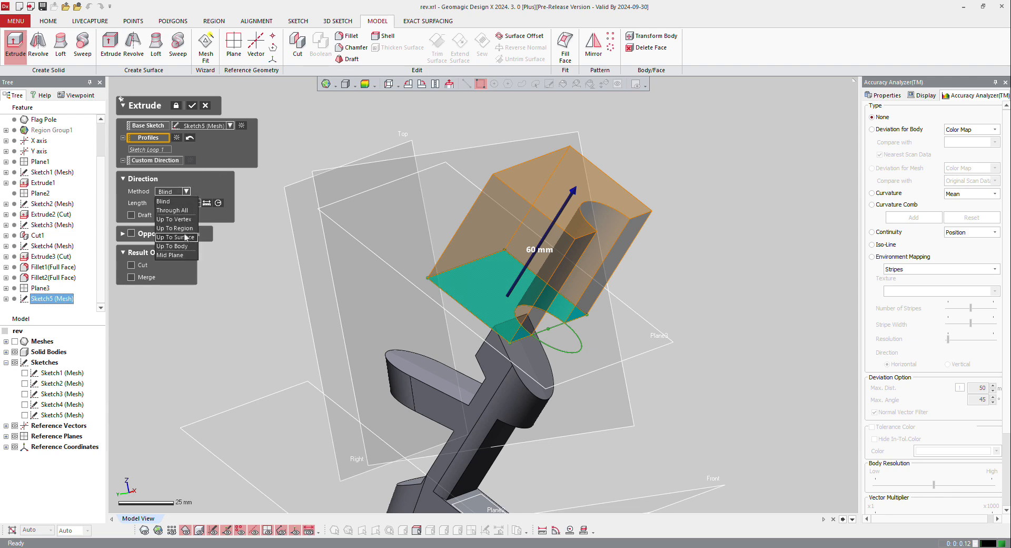
left_click(182, 237)
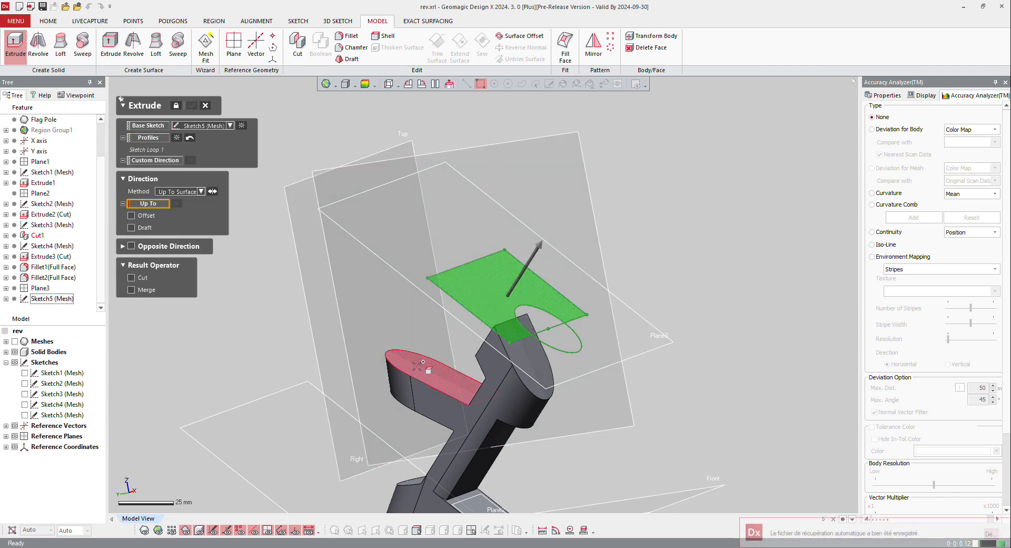
left_click(419, 363)
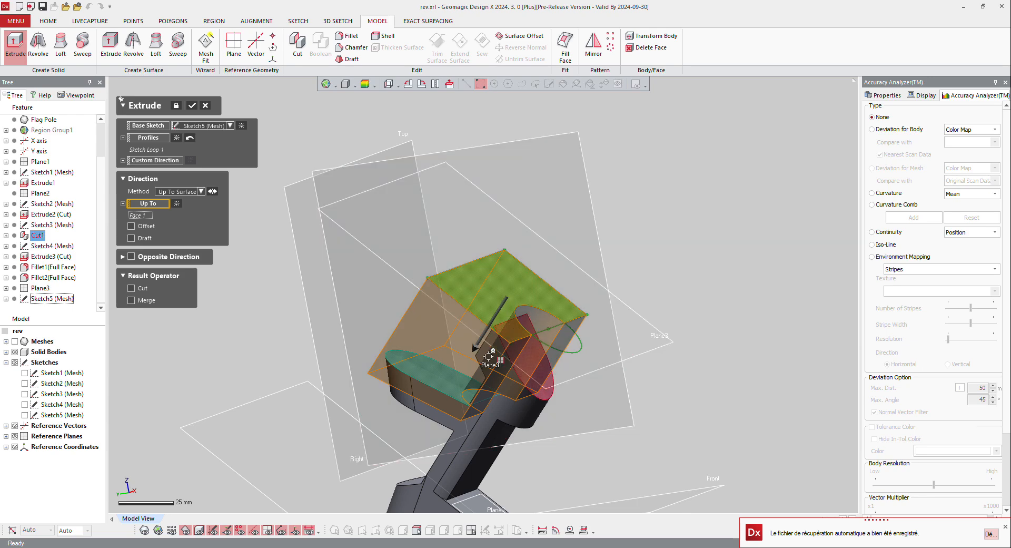
right_click_drag(488, 357, 447, 393)
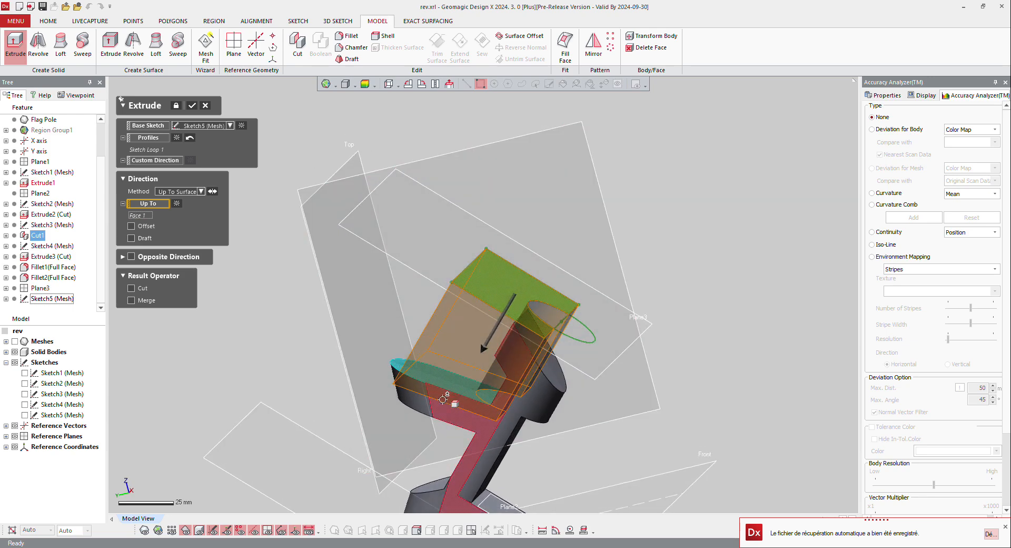
left_click(146, 288)
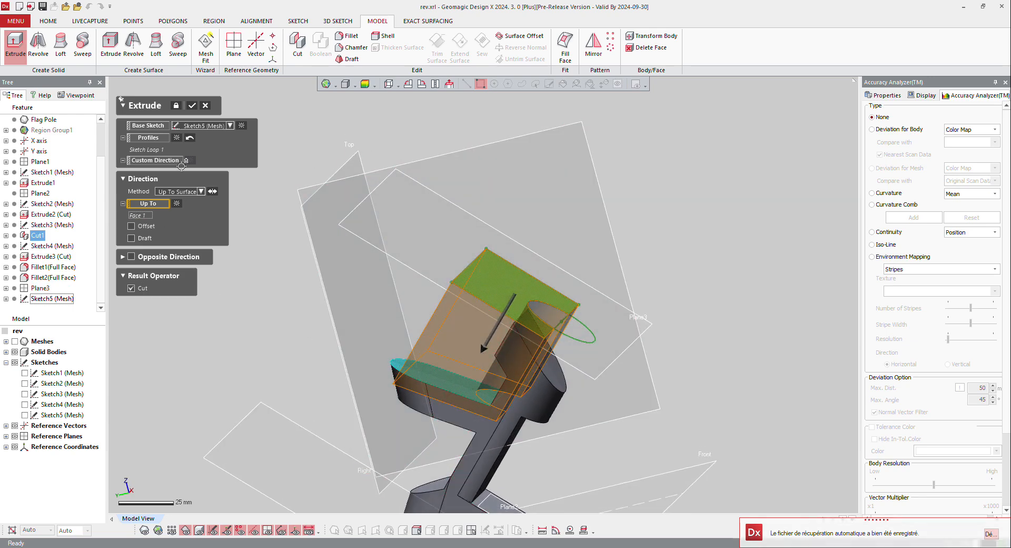
left_click(193, 106)
- Examine the cut around the cylinder from several sides and display the scan mesh over the solid for comparison
right_click_drag(537, 350, 377, 337)
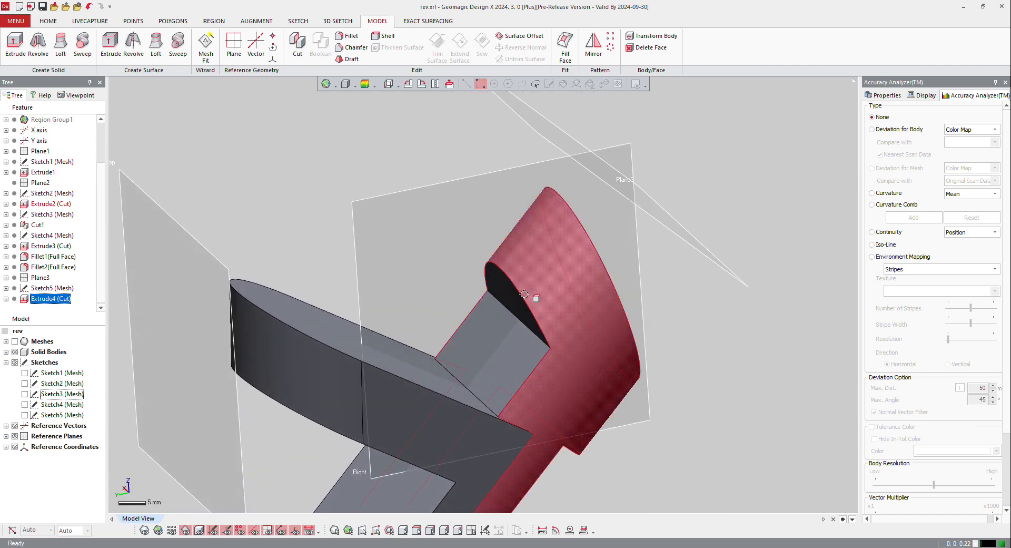
scroll(431, 264, "down", 7)
right_click_drag(363, 300, 440, 277)
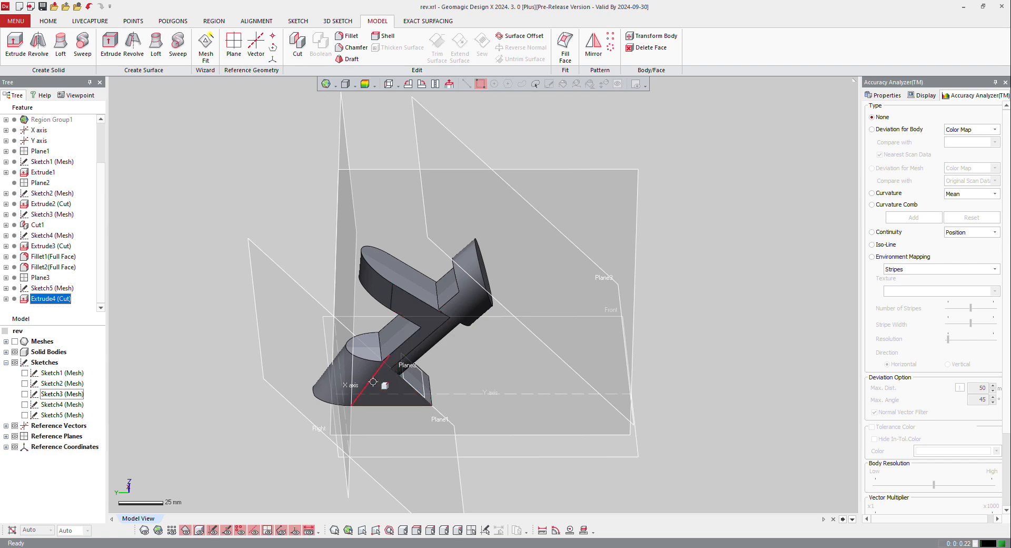
right_click_drag(429, 340, 329, 284)
scroll(380, 352, "up", 3)
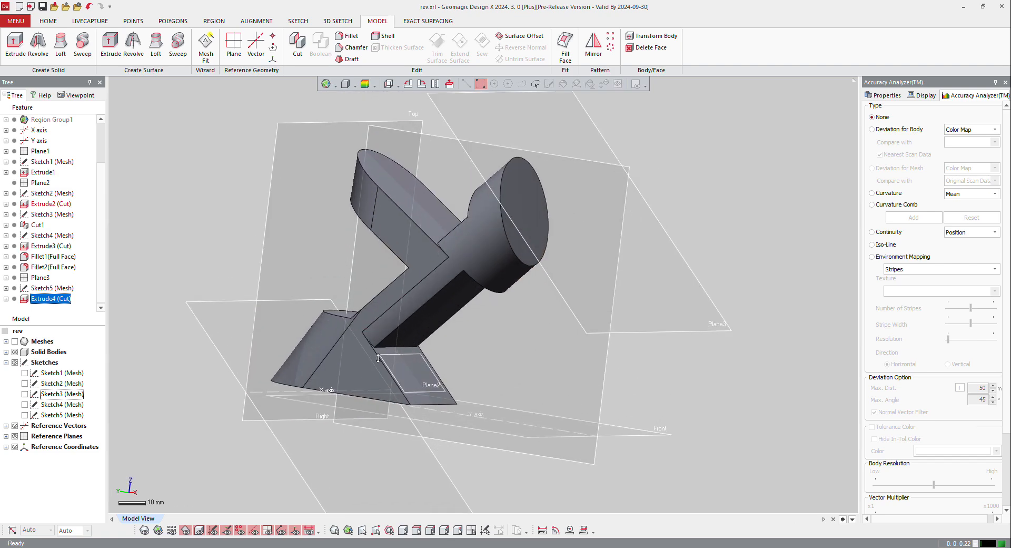
left_click(143, 530)
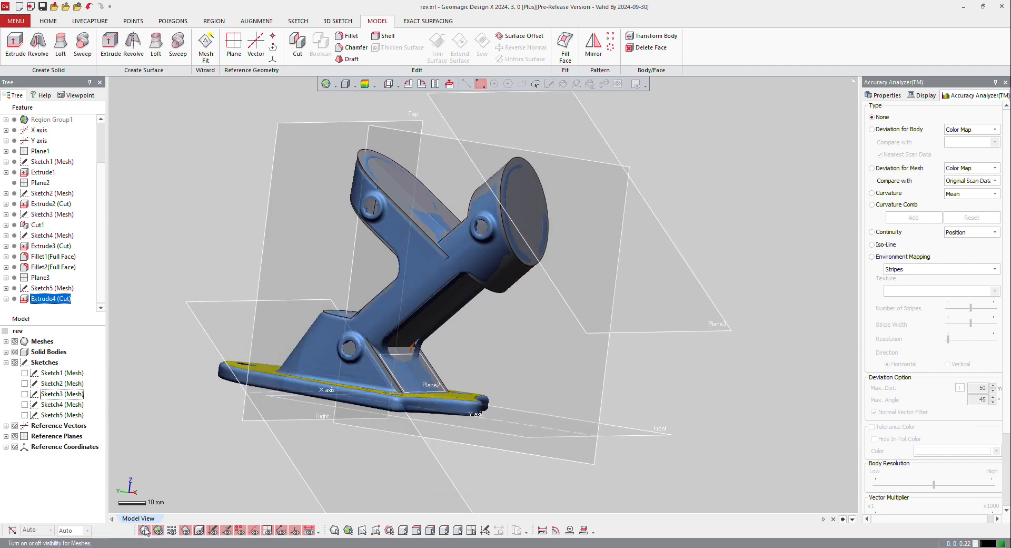
right_click_drag(380, 358, 543, 350)
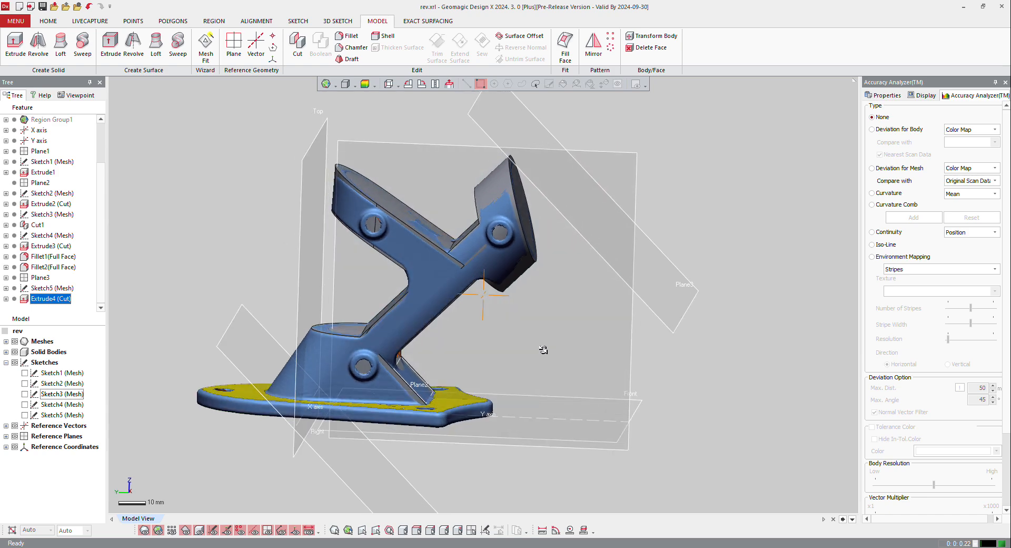
- Create a mesh sketch on the Front plane through the base plate, with 0 mm offset and an 8 mm silhouette range
left_click(528, 438)
right_click(529, 438)
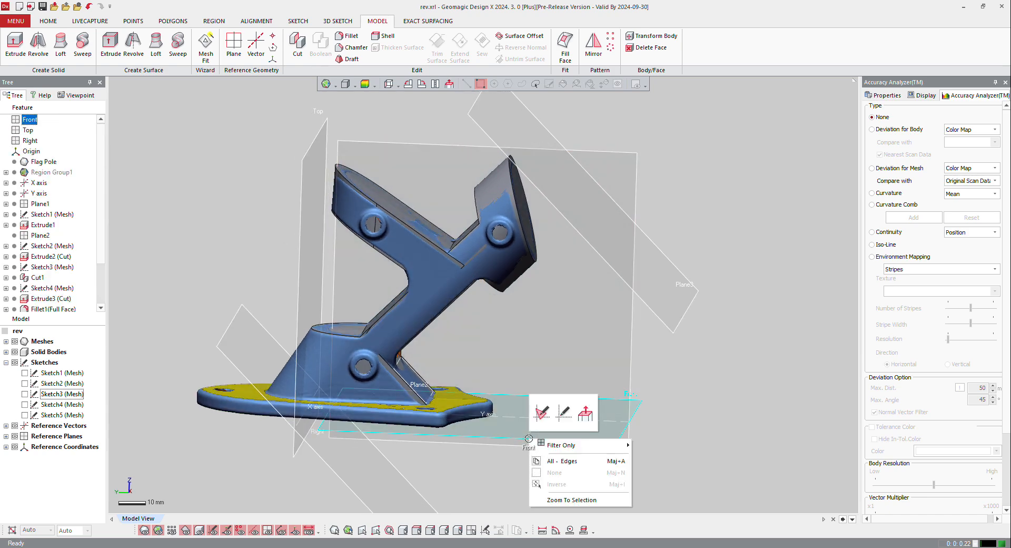
left_click(542, 414)
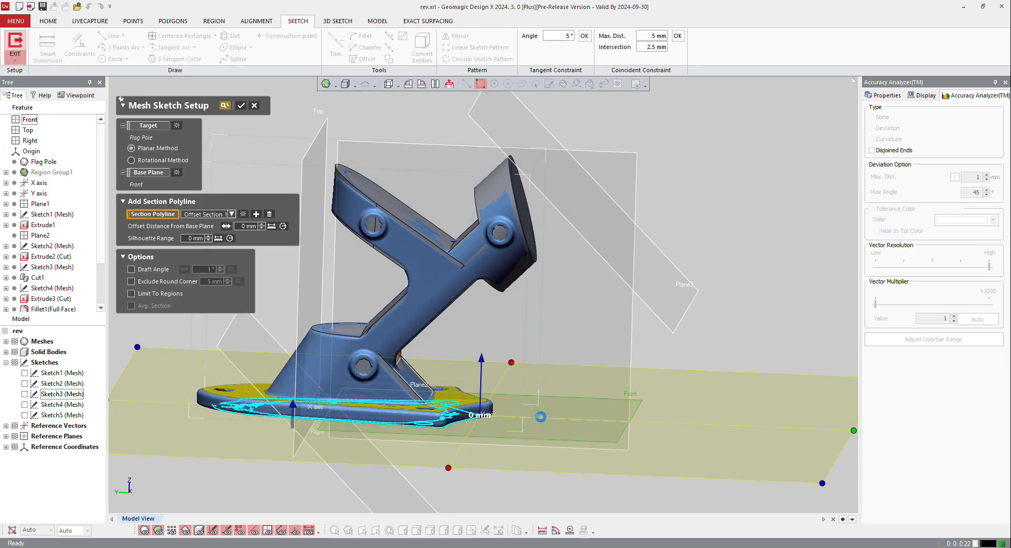
scroll(545, 371, "down", 3)
right_click_drag(366, 373, 397, 392)
scroll(398, 396, "up", 3)
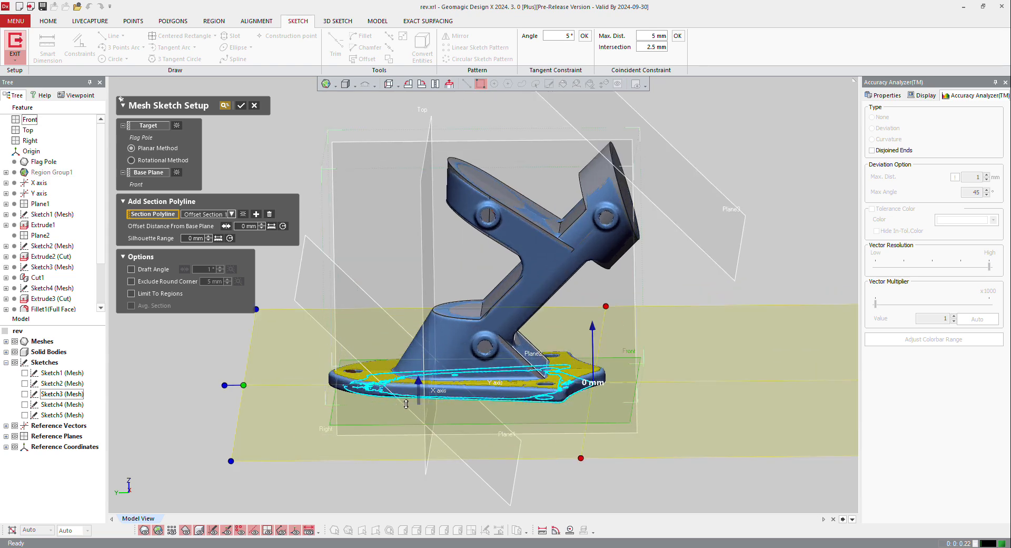
left_click_drag(418, 381, 415, 361)
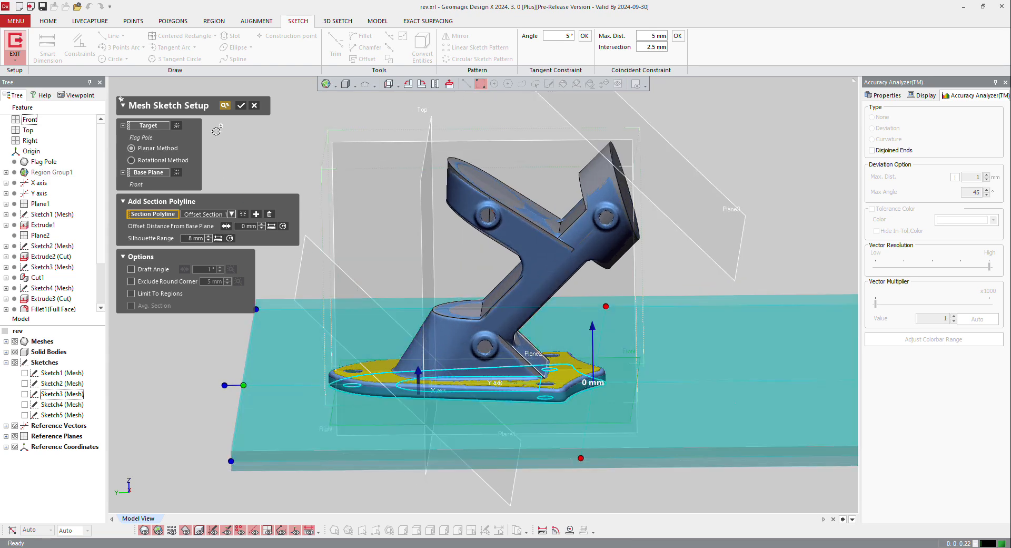
left_click(242, 105)
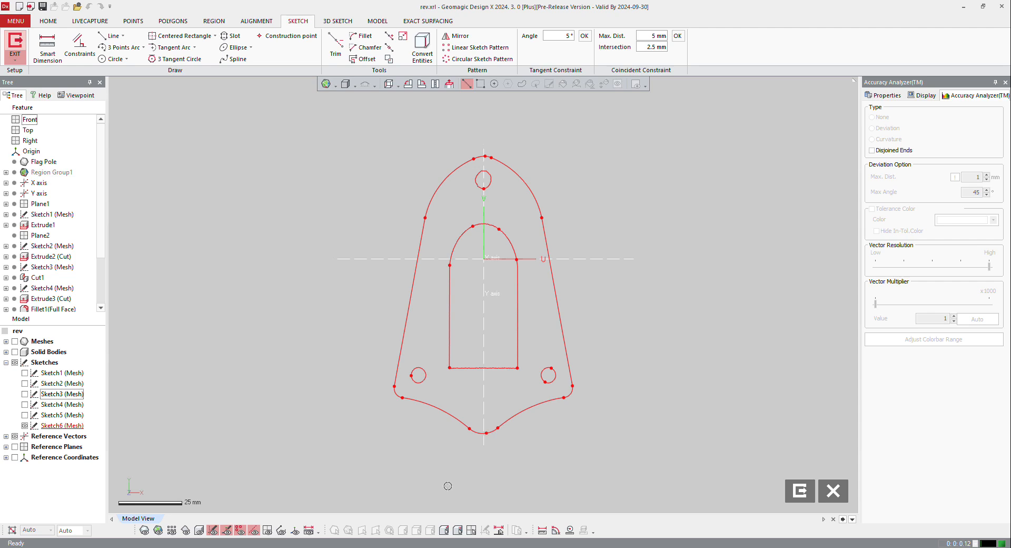
- Fit a line to the base plate's left slanted edge and add a tangent arc from its upper end along the upper-left curve
left_click(52, 46)
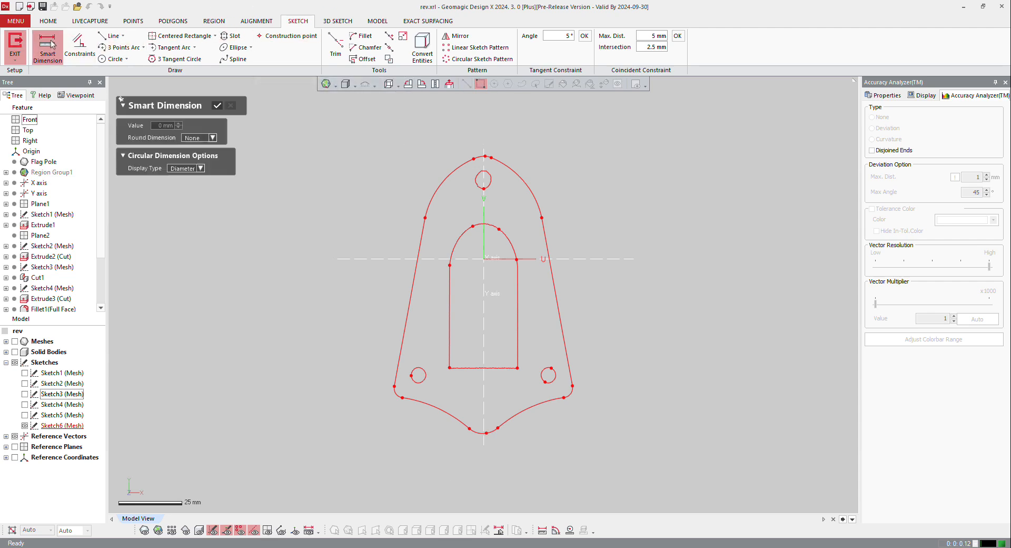
left_click(110, 36)
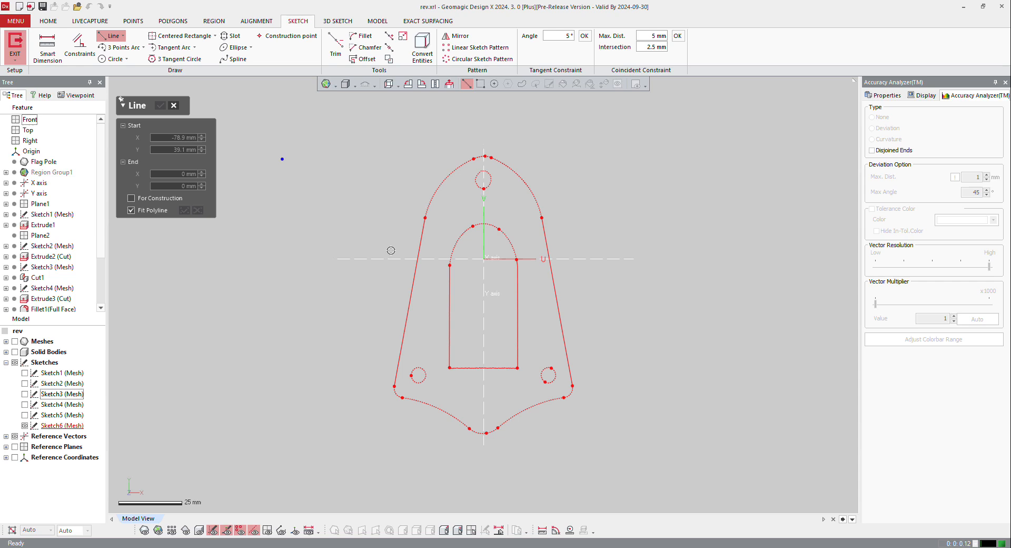
left_click(414, 284)
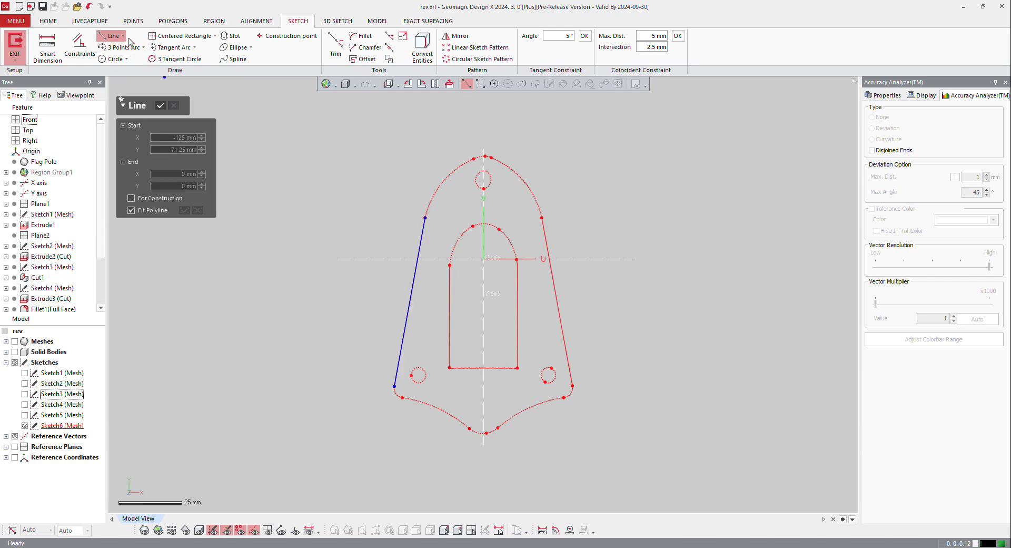
left_click(160, 48)
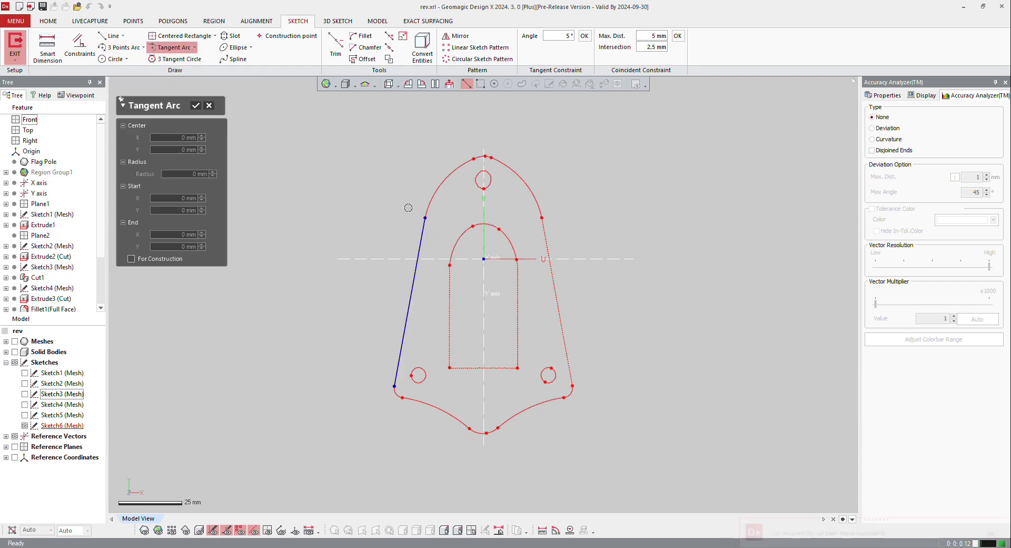
left_click(425, 218)
left_click(472, 160)
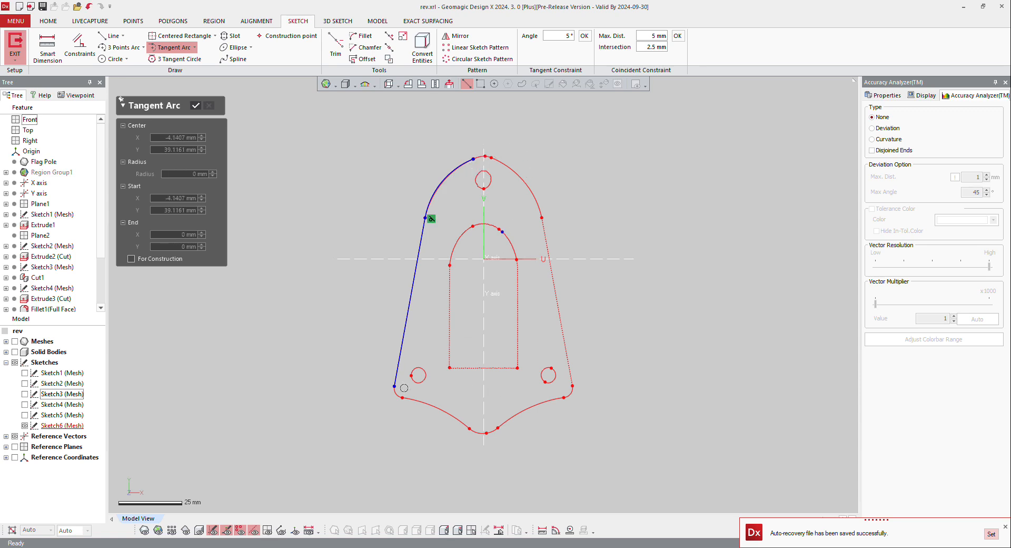
left_click(195, 105)
- Fit a 3 Points Arc to the concave lower-left edge of the base plate outline
left_click(121, 48)
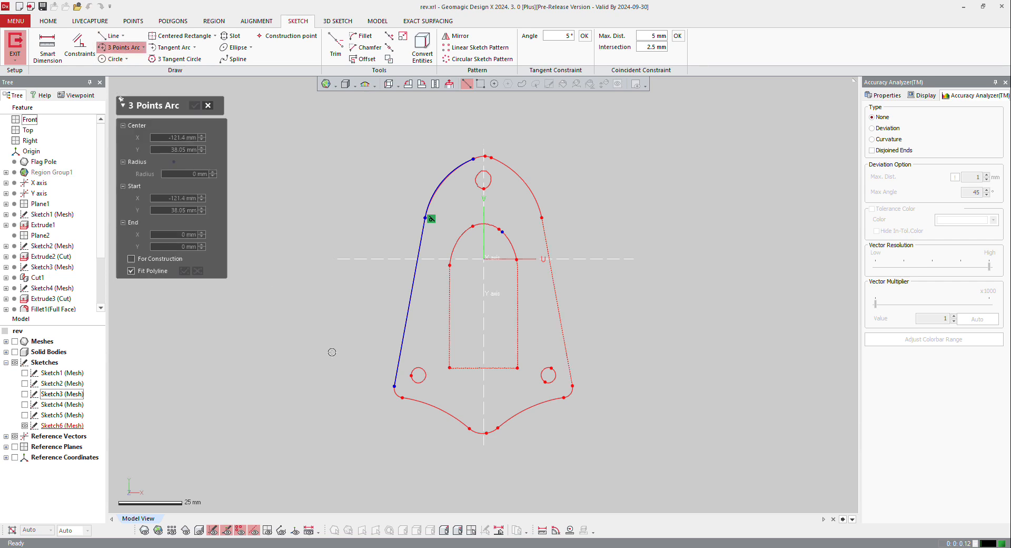
left_click(447, 415)
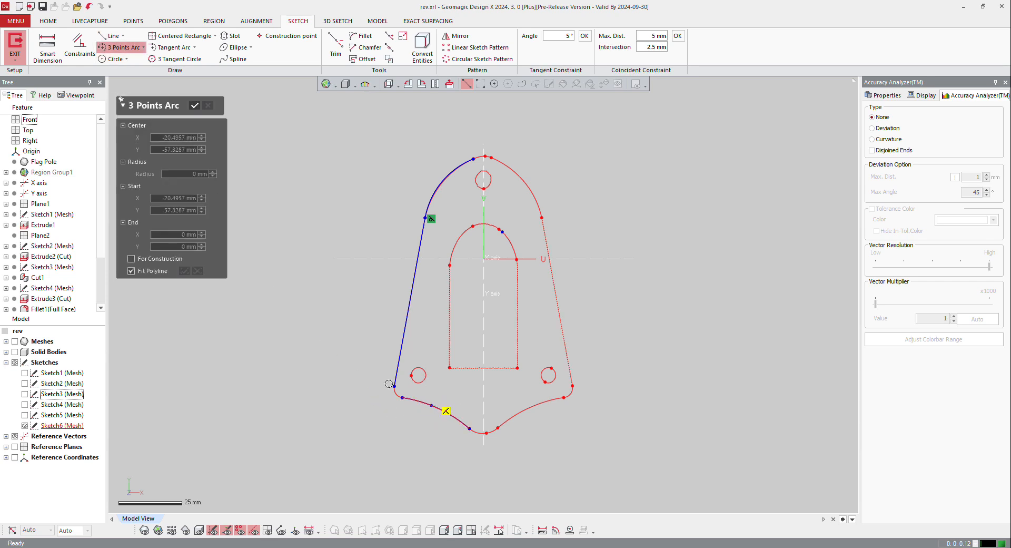
key("Escape")
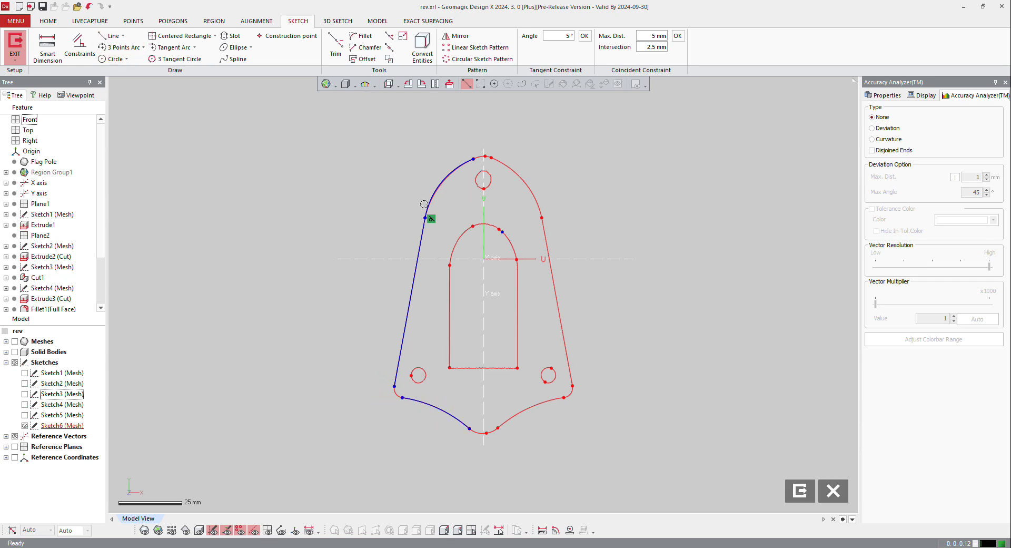
- Apply a Fixed constraint to the left slanted line of the base plate outline
scroll(465, 174, "up", 3)
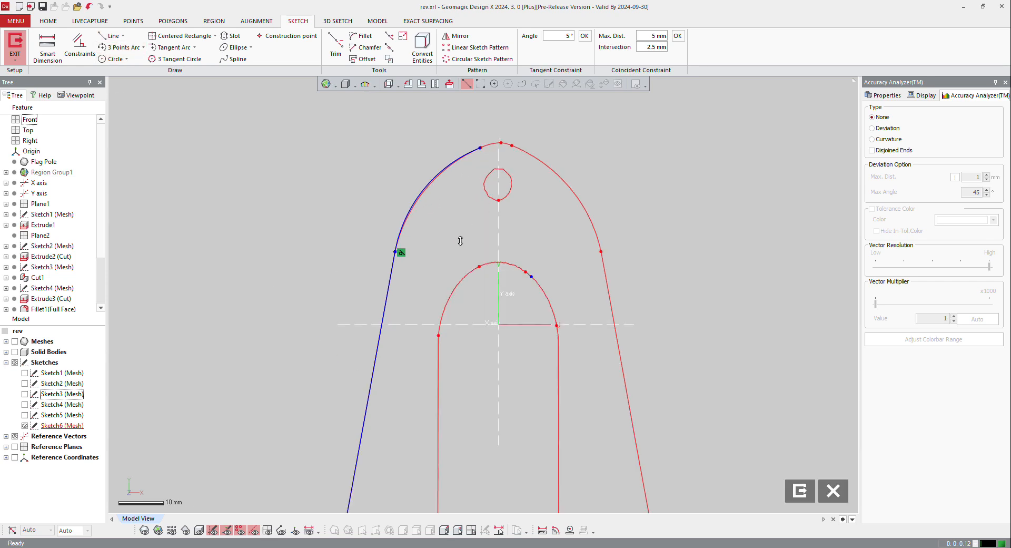
right_click(391, 296)
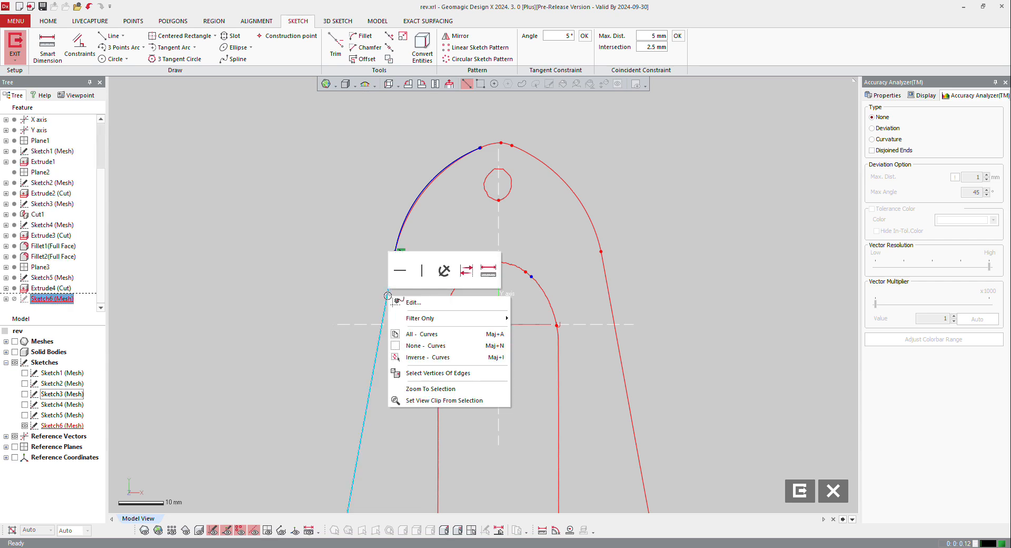
left_click(443, 271)
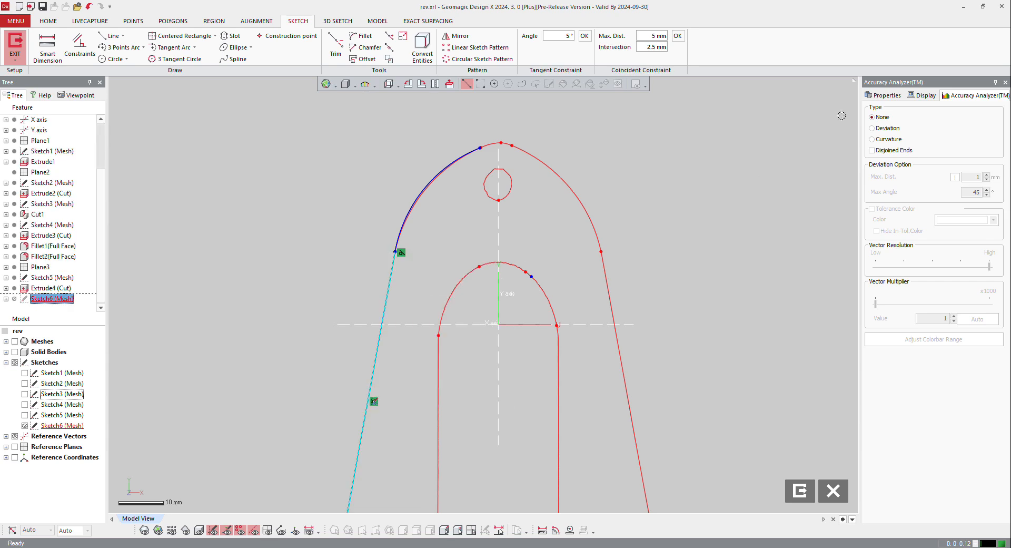
- Display the deviation between the sketch curves and the mesh section, with the vector multiplier raised to 36.325
left_click(887, 128)
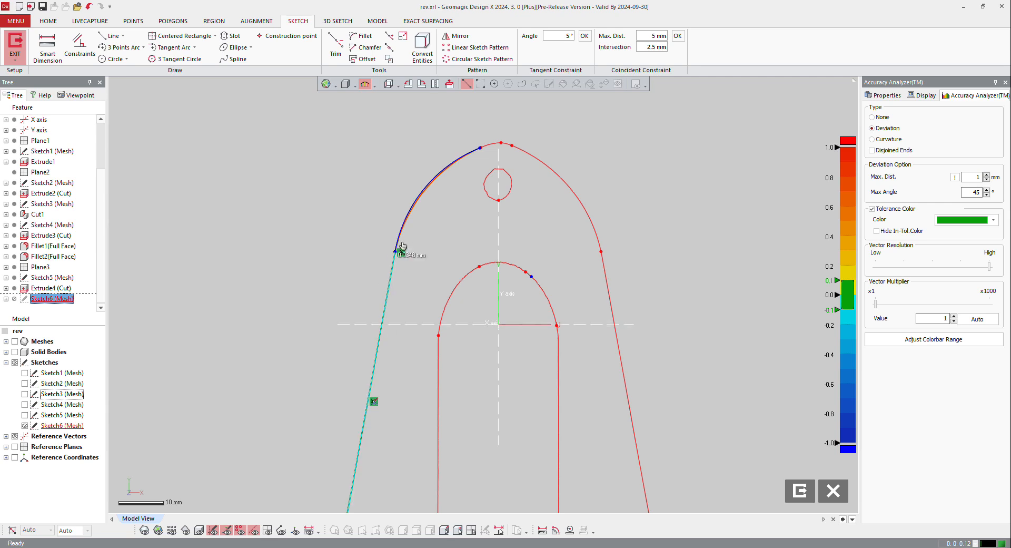
mouse_move(443, 170)
left_click_drag(874, 309, 922, 312)
scroll(474, 153, "up", 4)
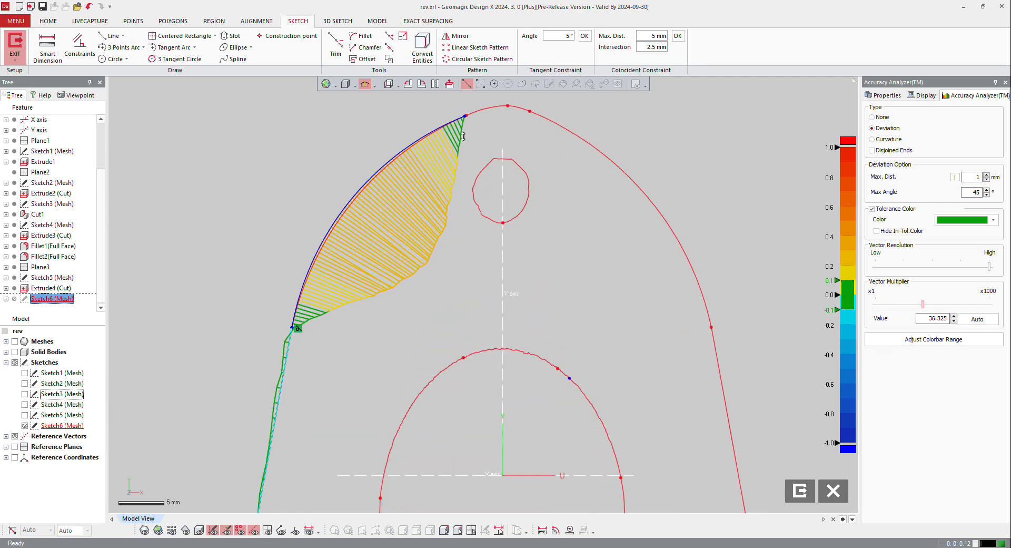
- Fix the upper endpoint of the tangent arc and pull the arc onto the mesh section to bring its deviation within tolerance
left_click(464, 115)
right_click(464, 114)
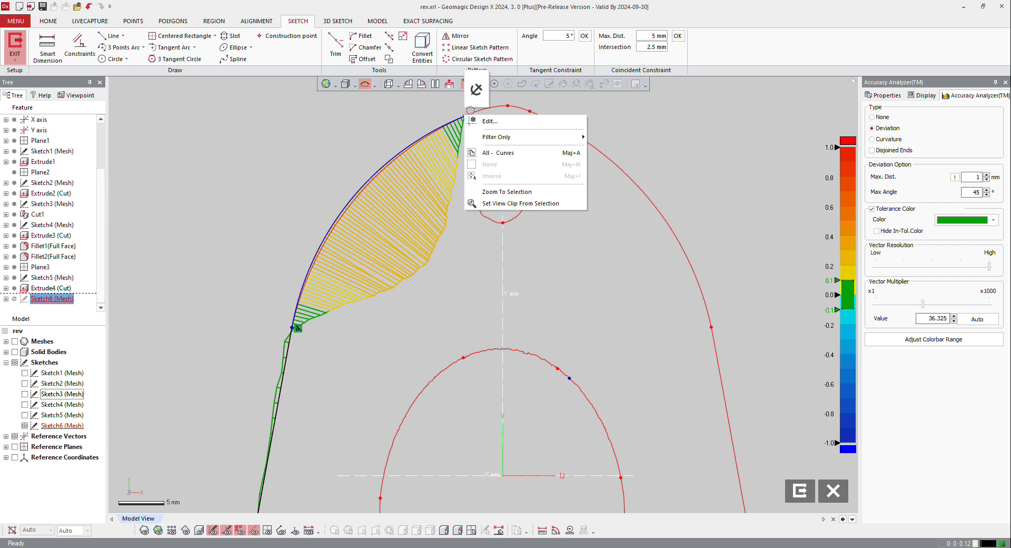
left_click(476, 90)
mouse_move(438, 135)
left_mouse_down()
mouse_move(352, 179)
mouse_move(360, 192)
left_mouse_up()
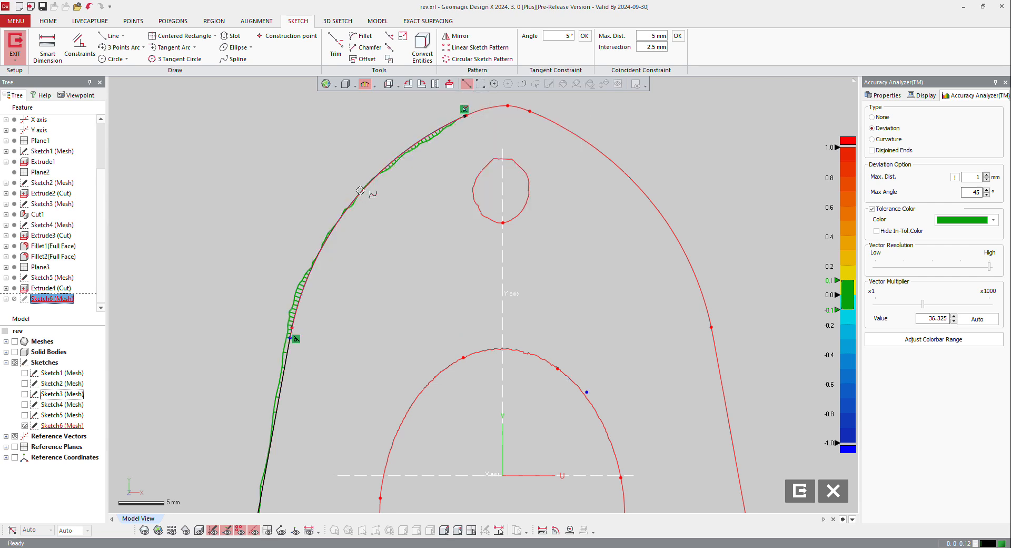
- Remove the Fixed constraints from the arc's upper endpoint and from the left slanted line
left_click(464, 113)
scroll(418, 325, "down", 3)
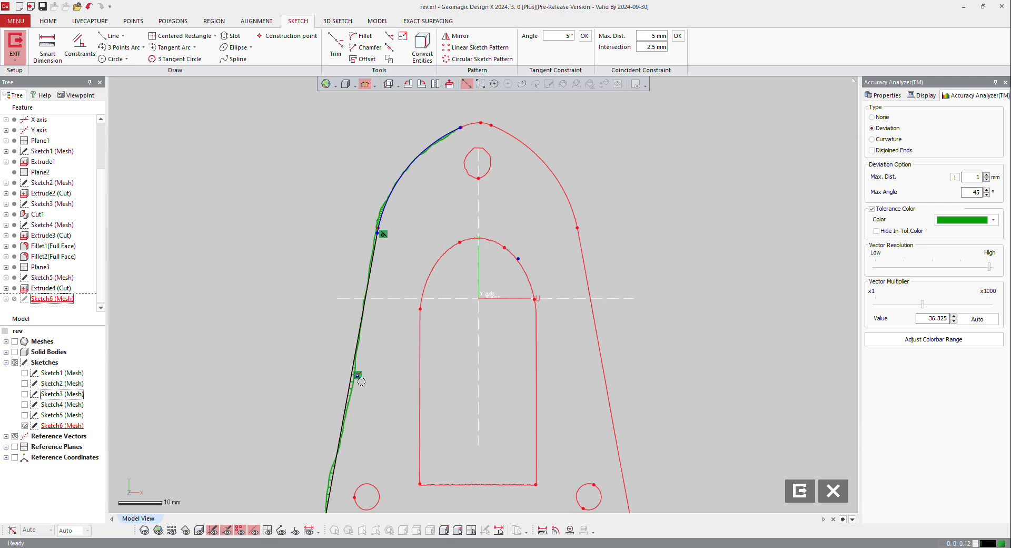
left_click(361, 383)
- Examine the deviation of the fitted line and arc with the vector multiplier at 598, and turn the analysis off
left_click_drag(923, 305, 974, 304)
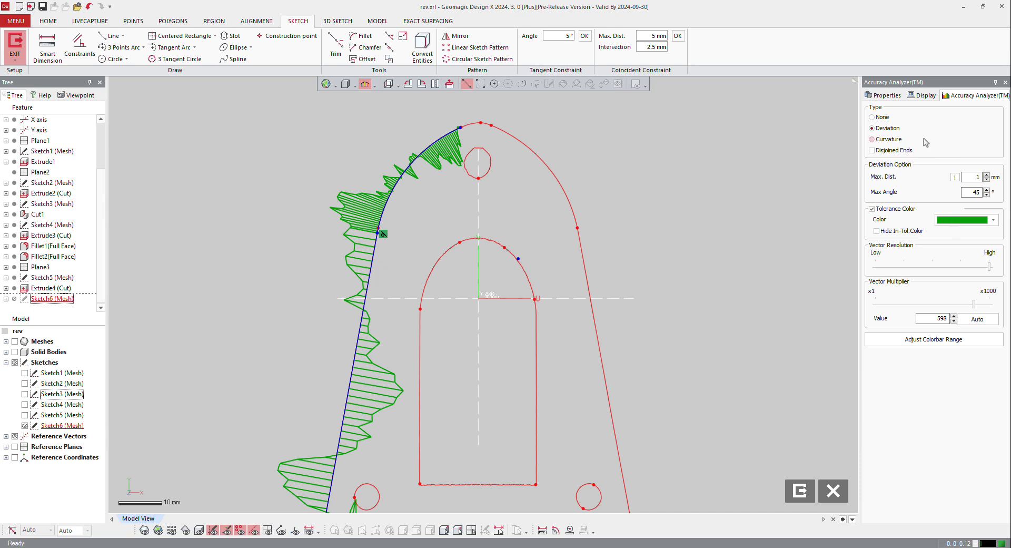
left_click(887, 128)
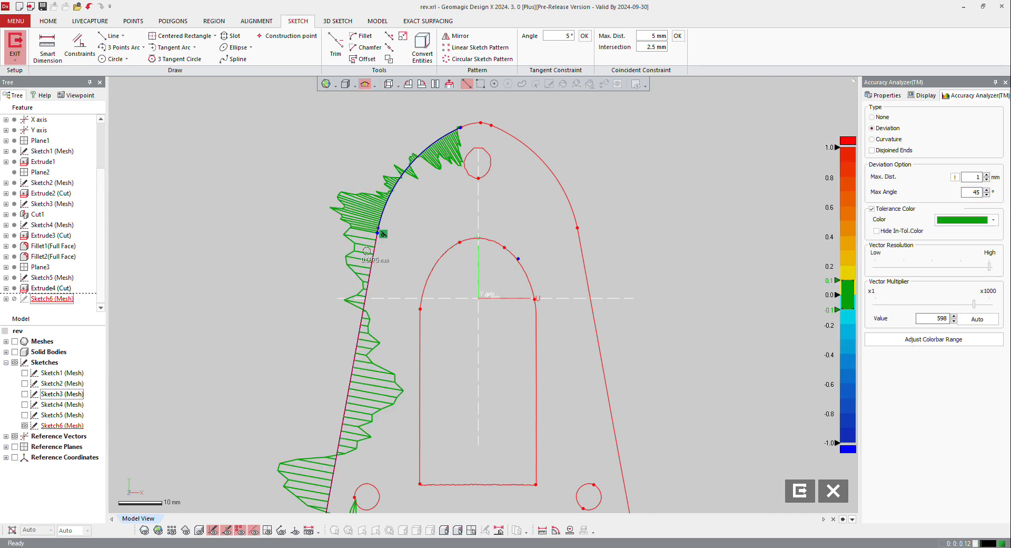
left_click(872, 117)
- Convert the Y axis into a sketch line along the middle of the base plate
scroll(512, 208, "down", 3)
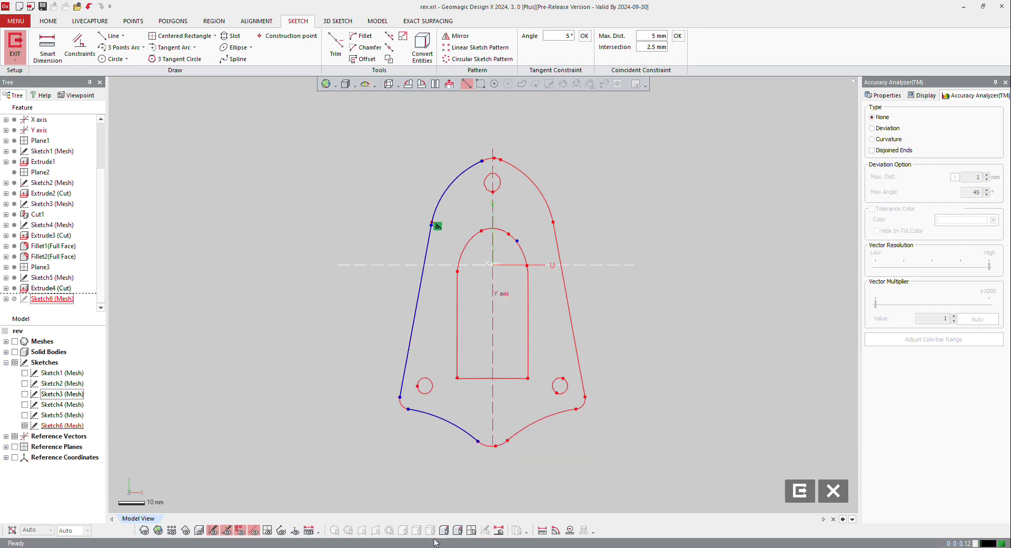
scroll(476, 445, "up", 3)
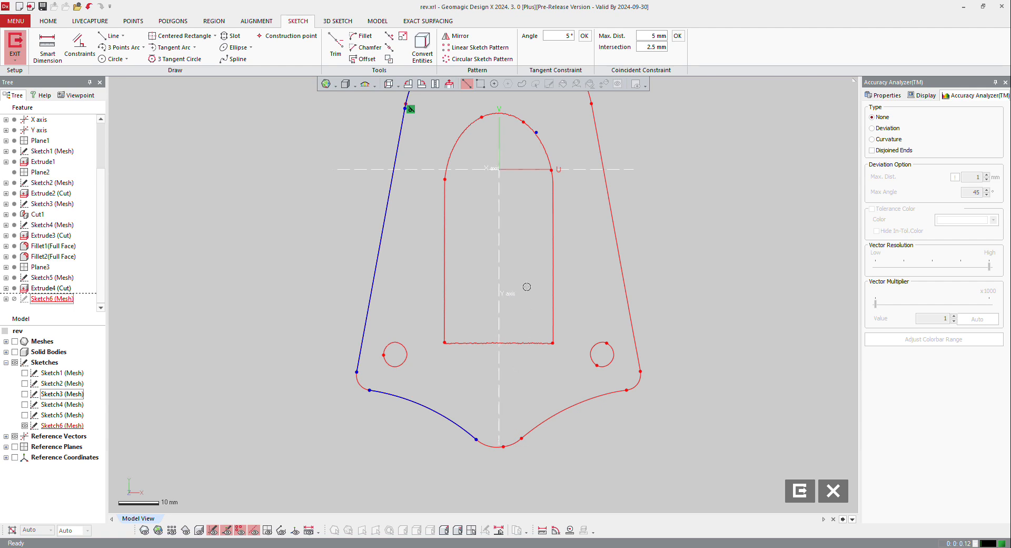
right_click(499, 225)
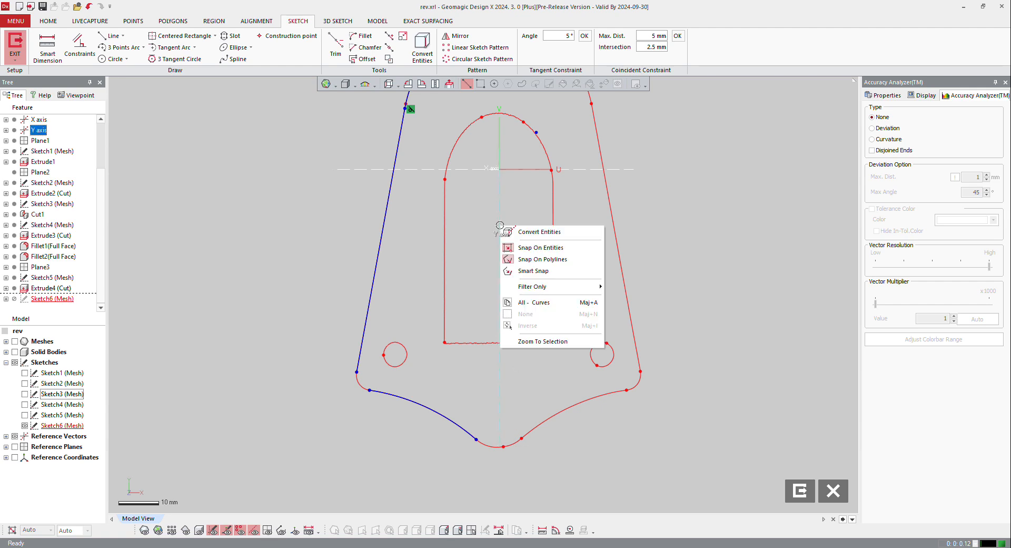
left_click(537, 233)
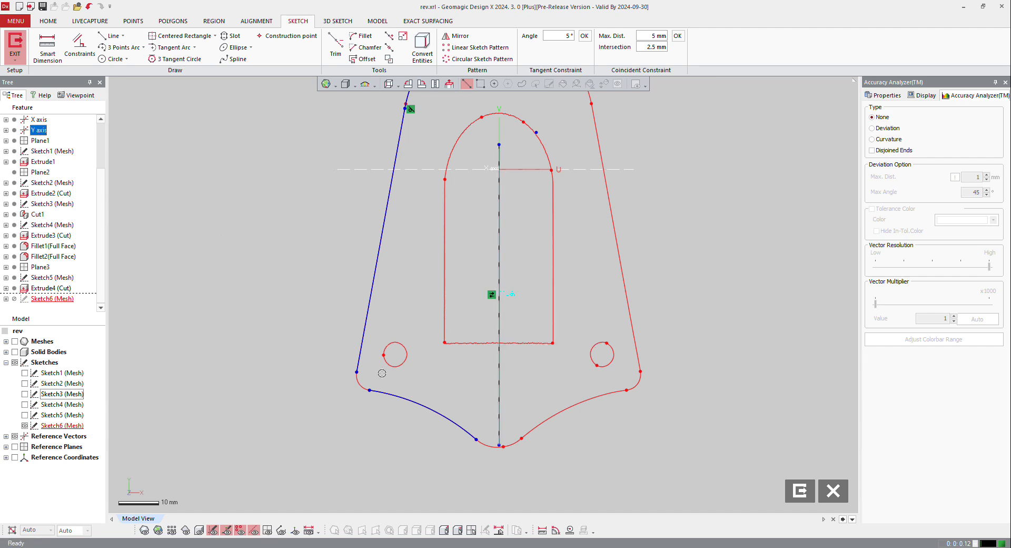
- Hide the reference vectors and extend both ends of the converted centre line beyond the upper and lower edges of the plate outline
scroll(382, 373, "down", 3)
left_click(271, 335)
key("ctrl+9")
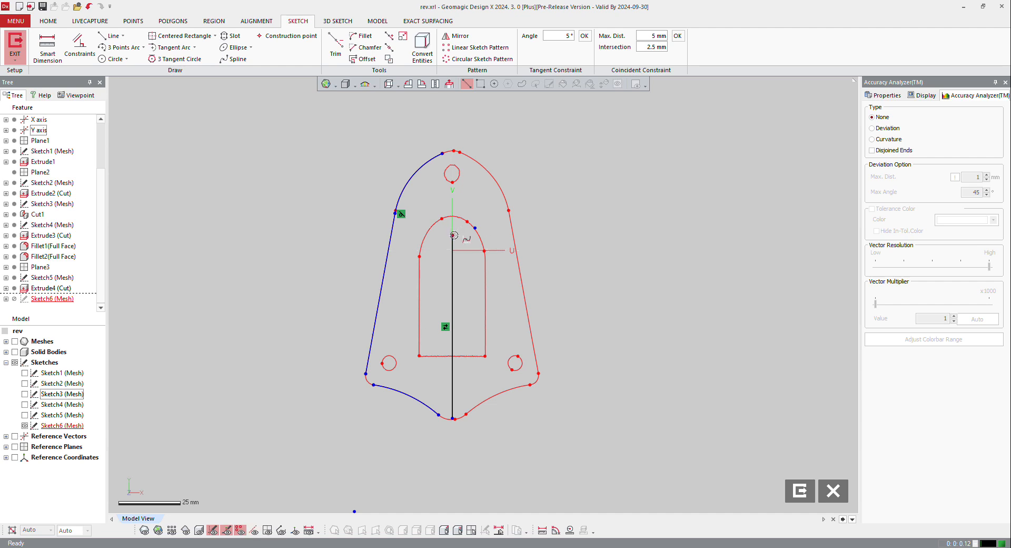
left_click_drag(454, 235, 452, 135)
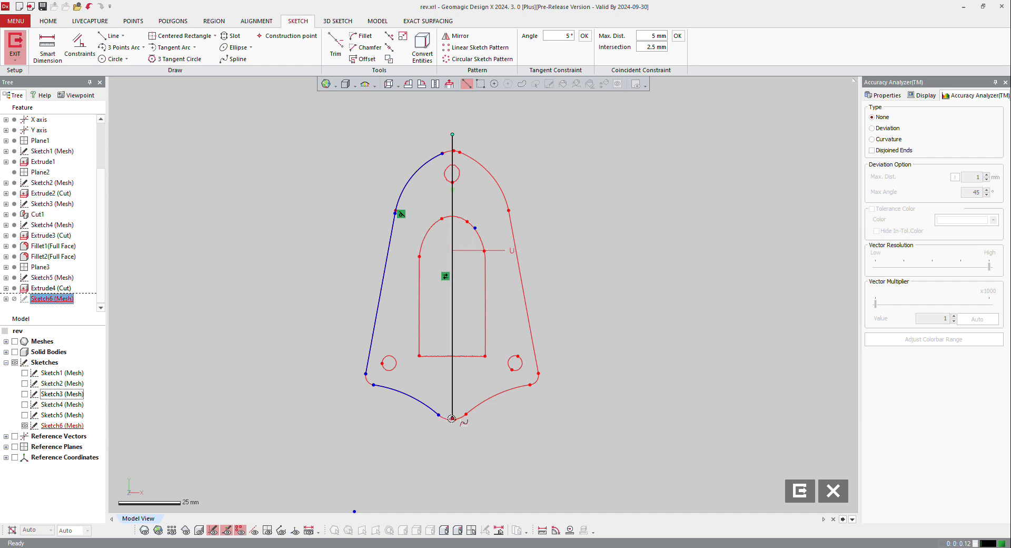
left_click_drag(452, 419, 453, 462)
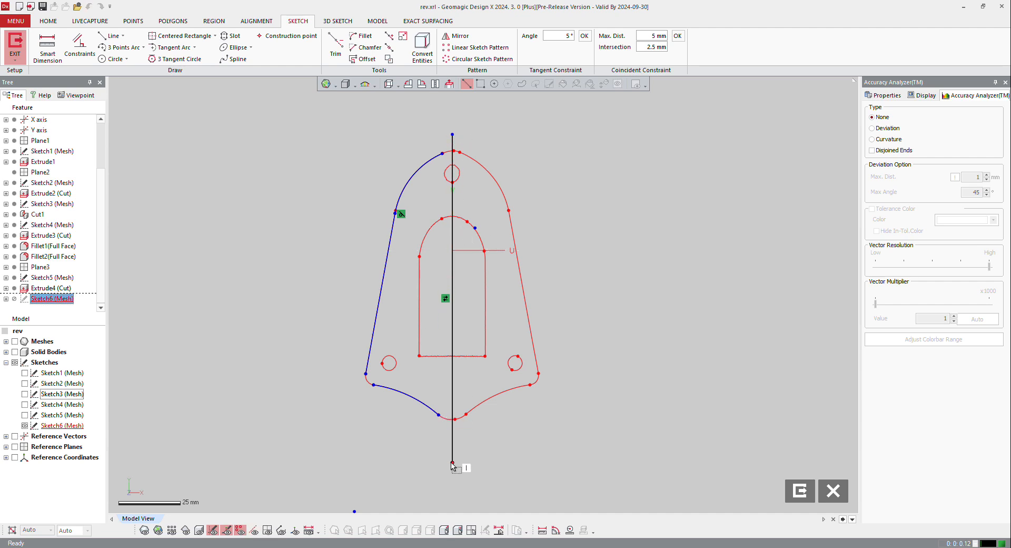
- Change the vertical centre line into a construction line
left_click(453, 298)
right_click(453, 299)
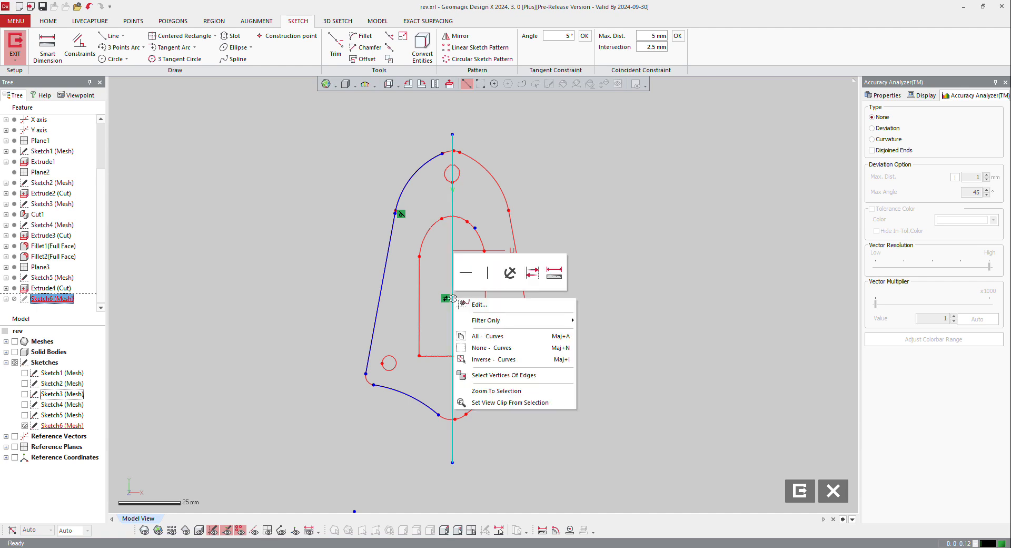
left_click(528, 276)
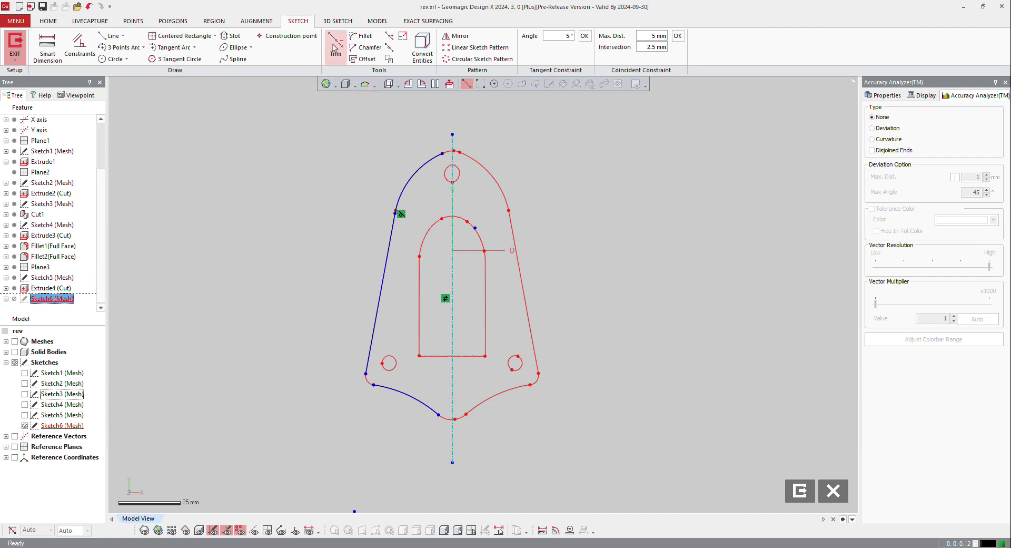
- Fillet the plate's lower-left corner between the slanted line and the lower arc, following the mesh section and adding a dimension
left_click(362, 36)
scroll(361, 399, "up", 5)
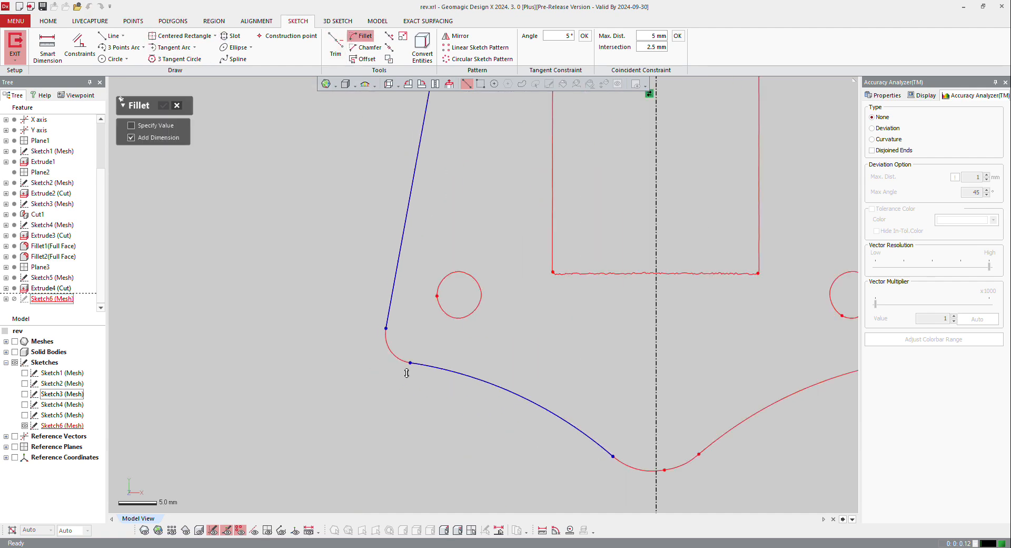
scroll(379, 319, "up", 4)
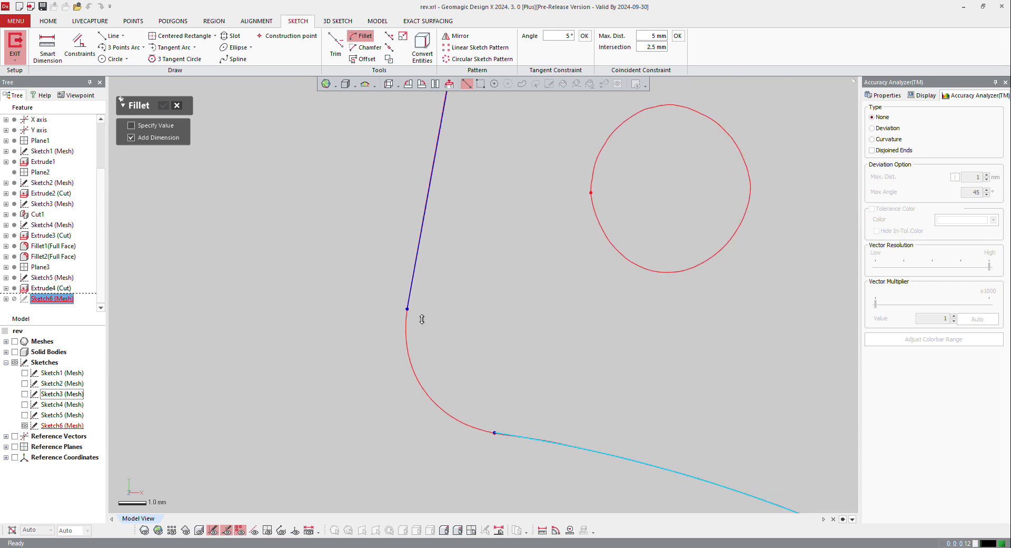
left_click(414, 291)
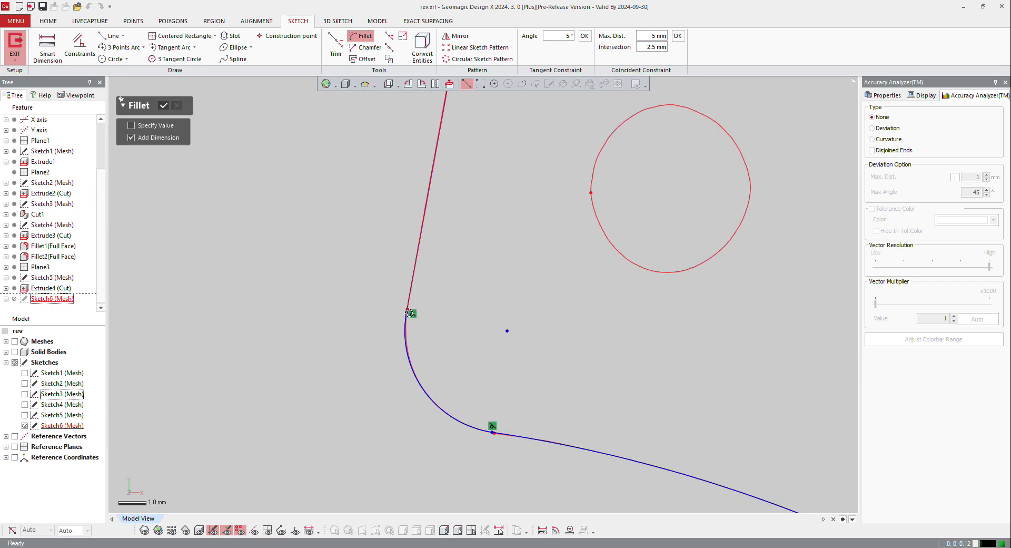
left_click(492, 359)
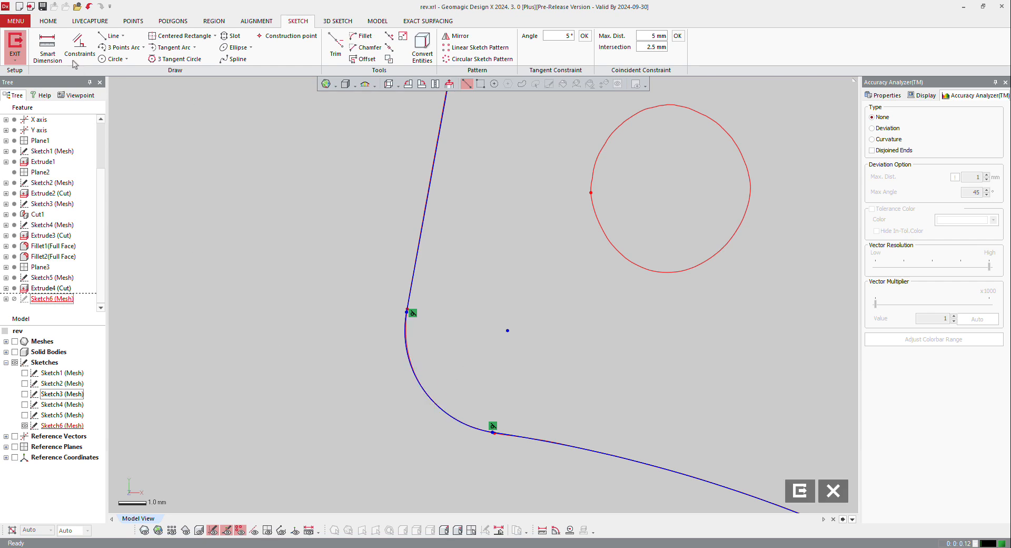
- Turn on the display of sketch dimensions and set the lower-left corner fillet's radius to 3.7 mm
scroll(355, 359, "down", 8)
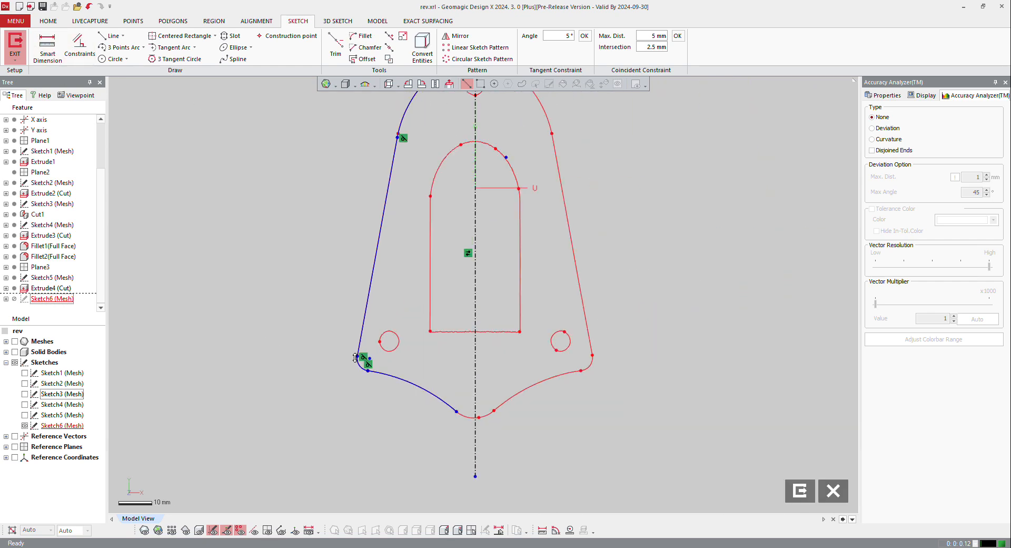
scroll(355, 358, "down", 3)
left_click(923, 96)
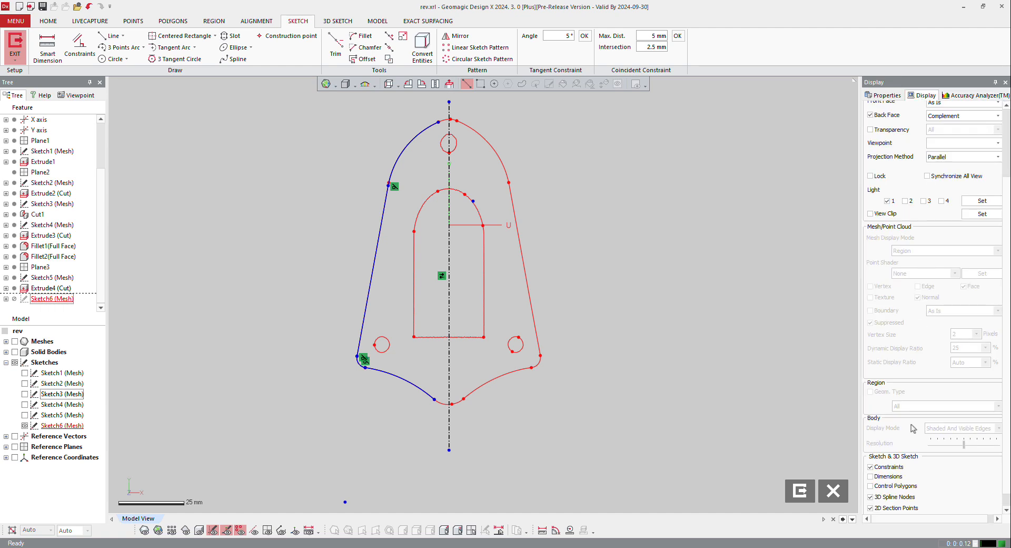
left_click(899, 476)
scroll(335, 383, "up", 3)
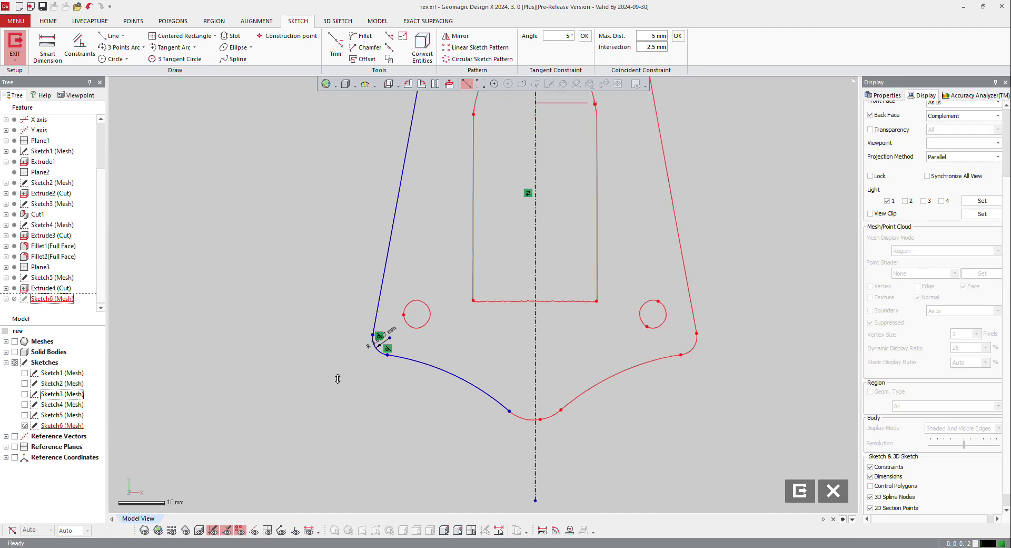
scroll(373, 351, "up", 4)
double_click(403, 324)
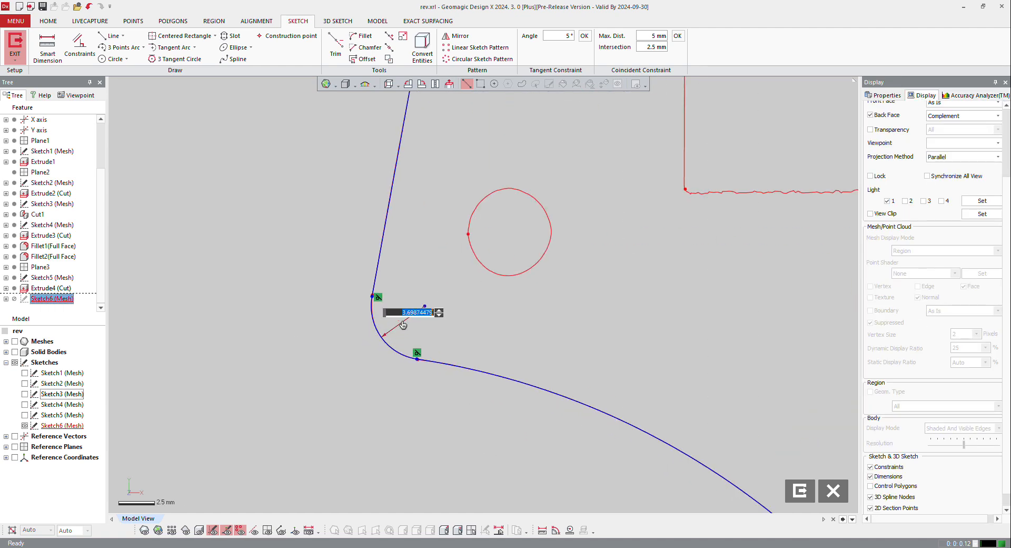
type("3.7")
key("Return")
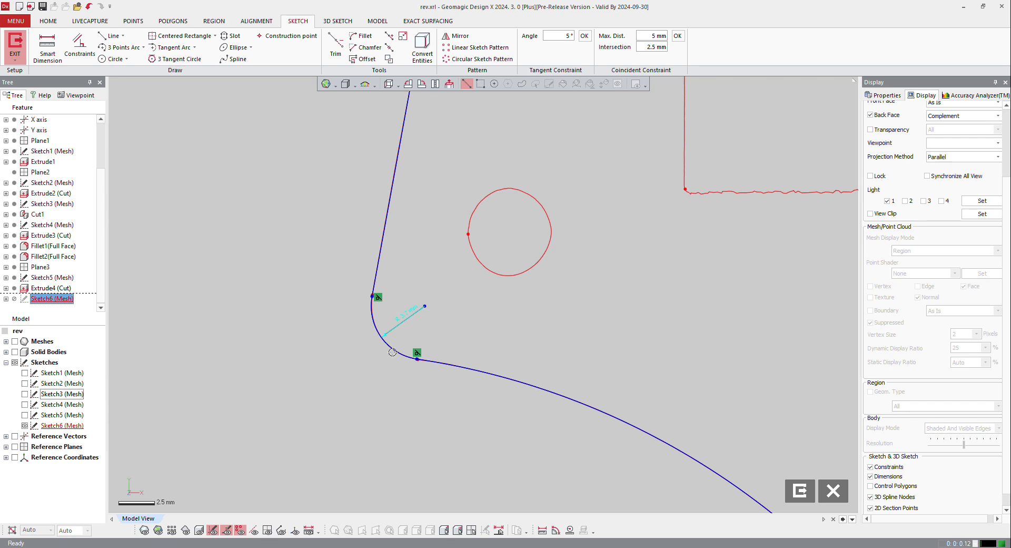
- Extend the plate outline's upper and lower arcs to the vertical centre line
scroll(377, 321, "down", 6)
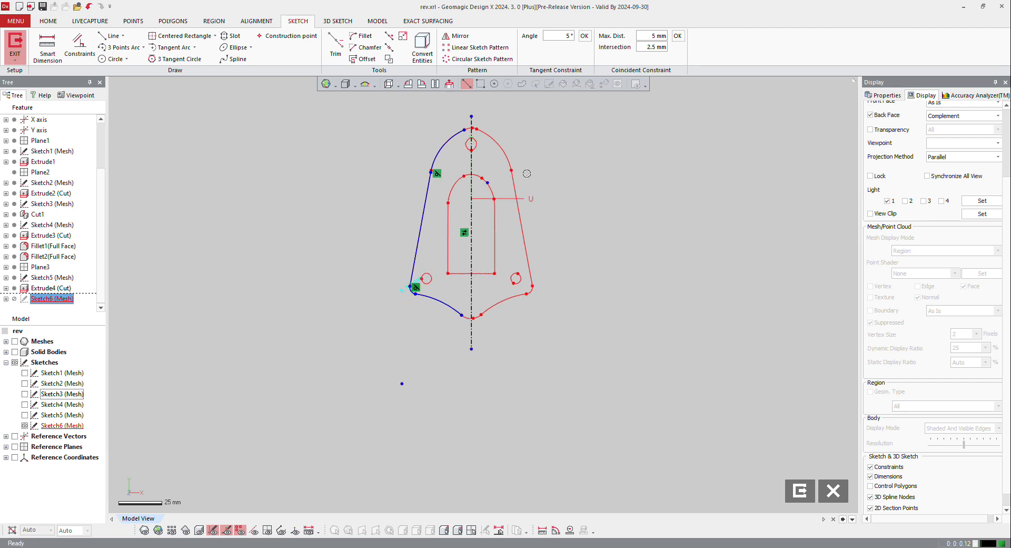
scroll(524, 174, "down", 1)
scroll(528, 115, "up", 2)
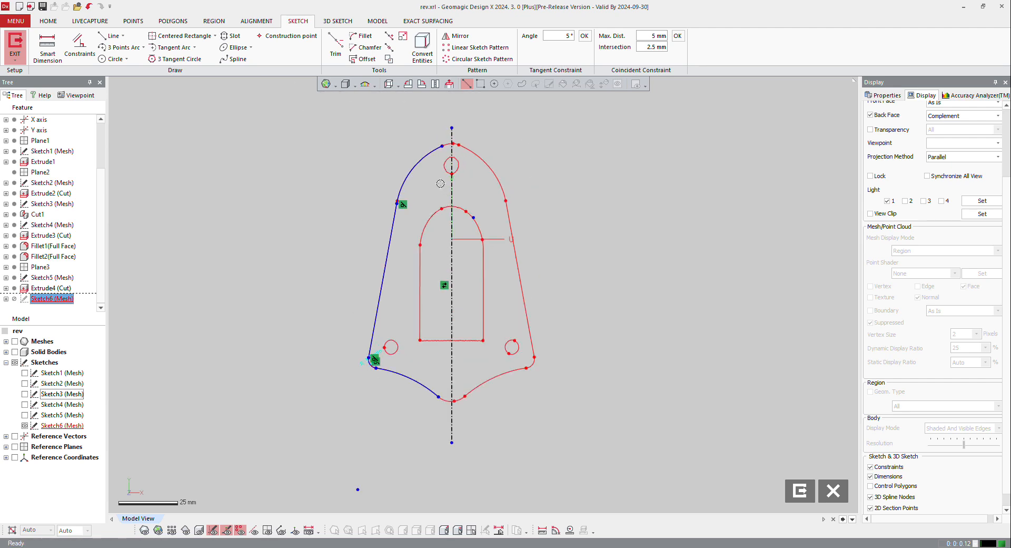
left_click(432, 390)
left_click(389, 35)
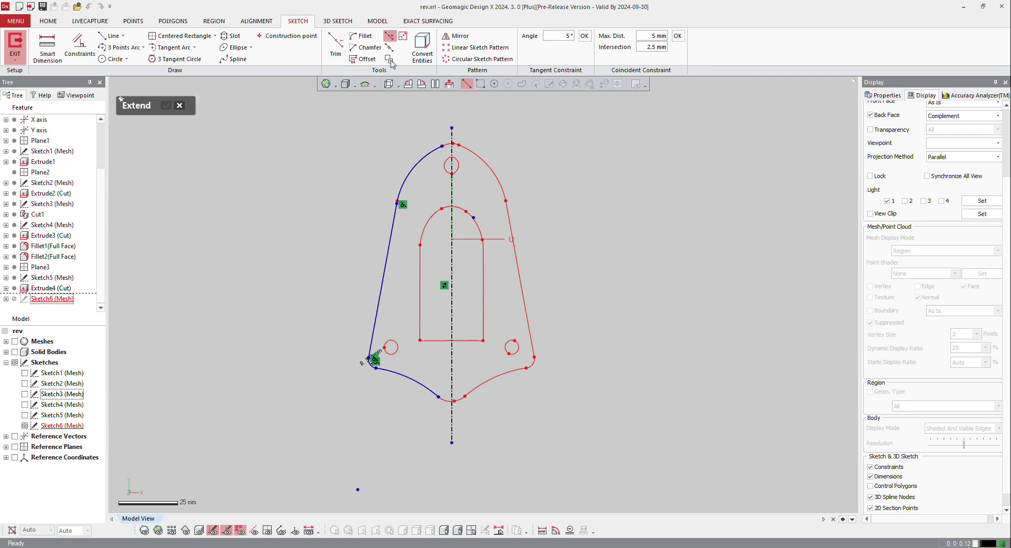
left_click(432, 151)
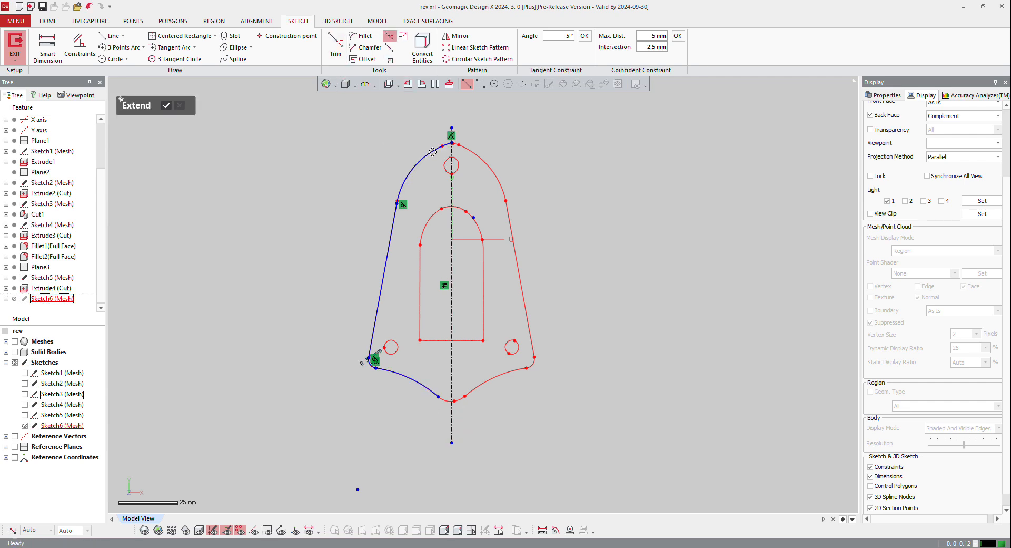
left_click(431, 393)
left_click(165, 105)
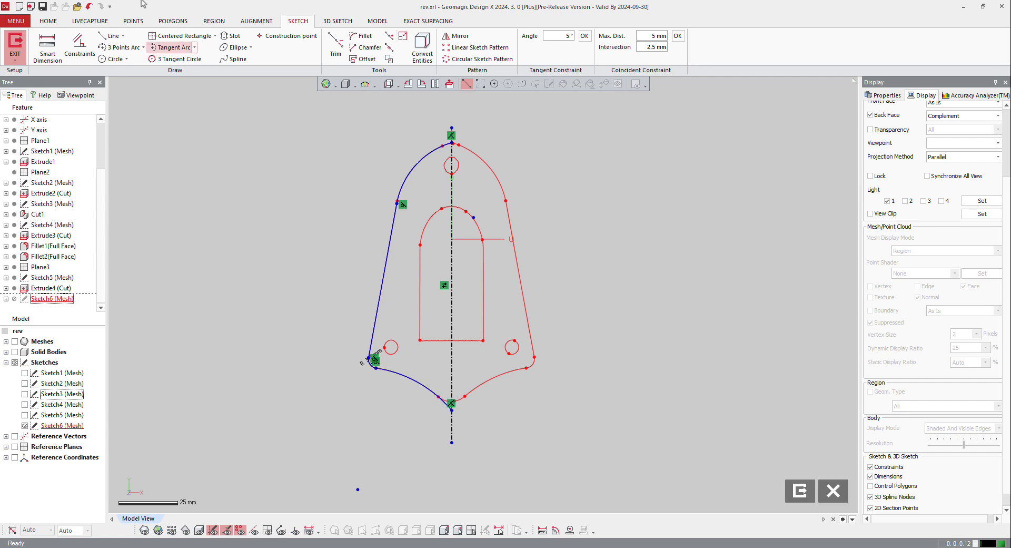
- Dimension the angle between the centre line and the slanted side line, rounded to the nearest 0.1 as 10.4°
left_click(56, 45)
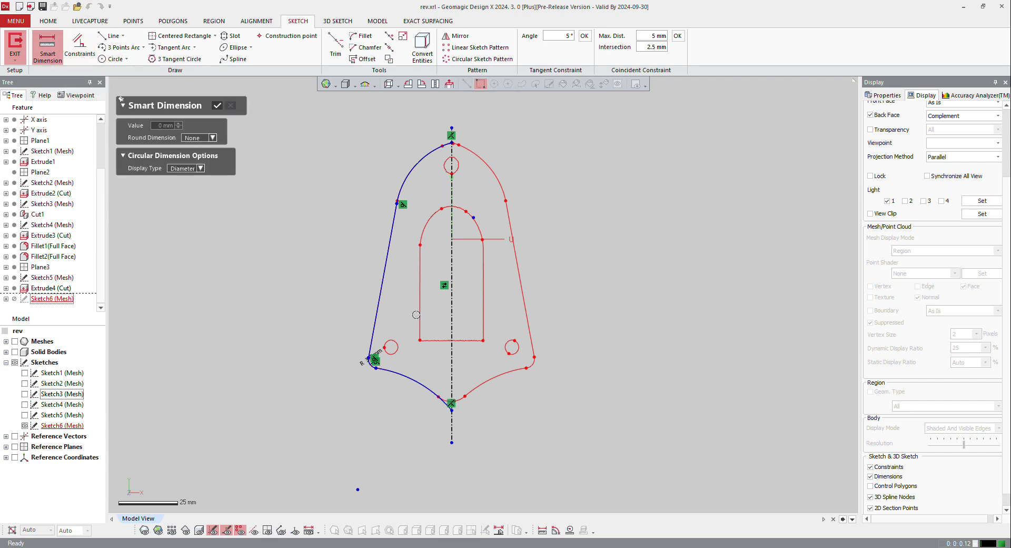
left_click(450, 262)
left_click(384, 279)
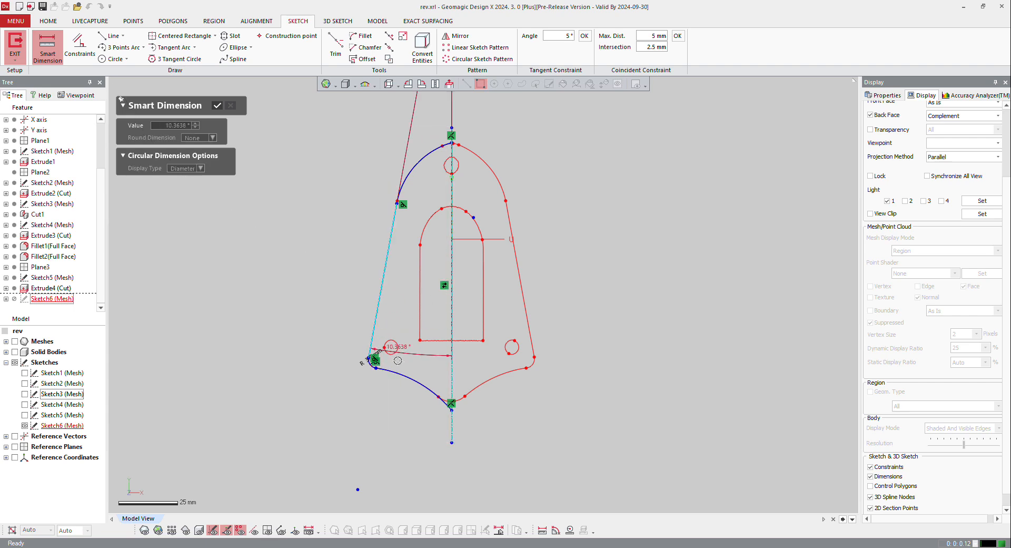
left_click(425, 353)
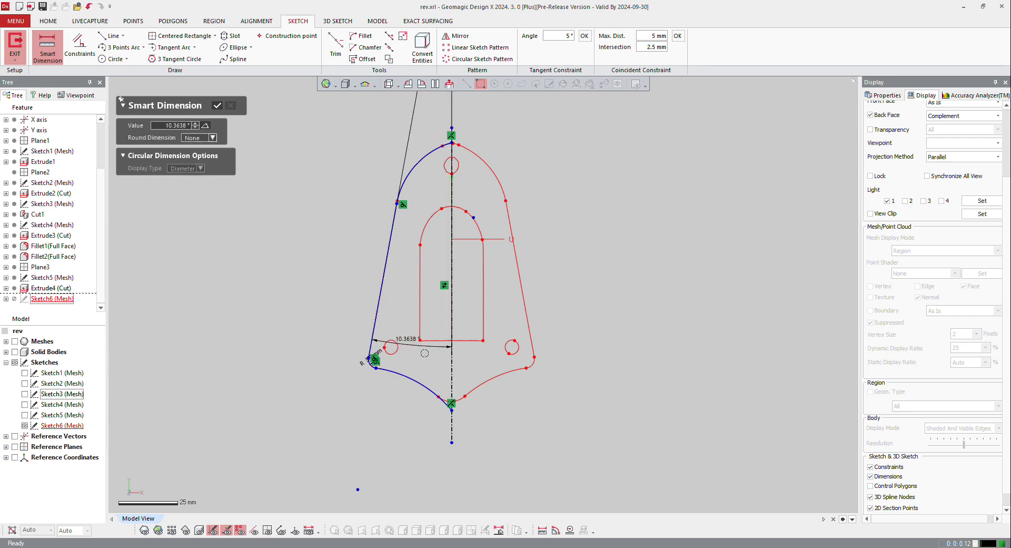
left_click(201, 138)
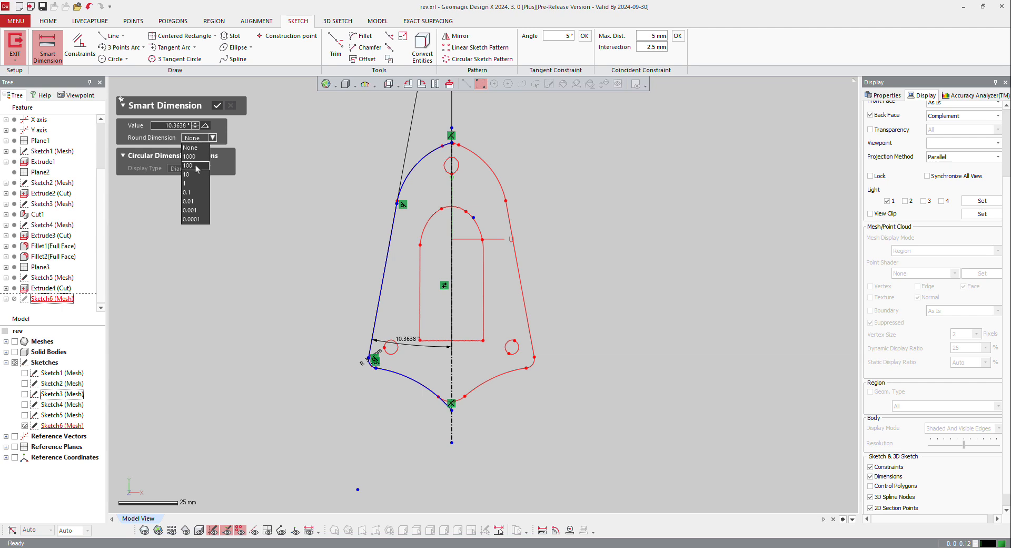
left_click(195, 196)
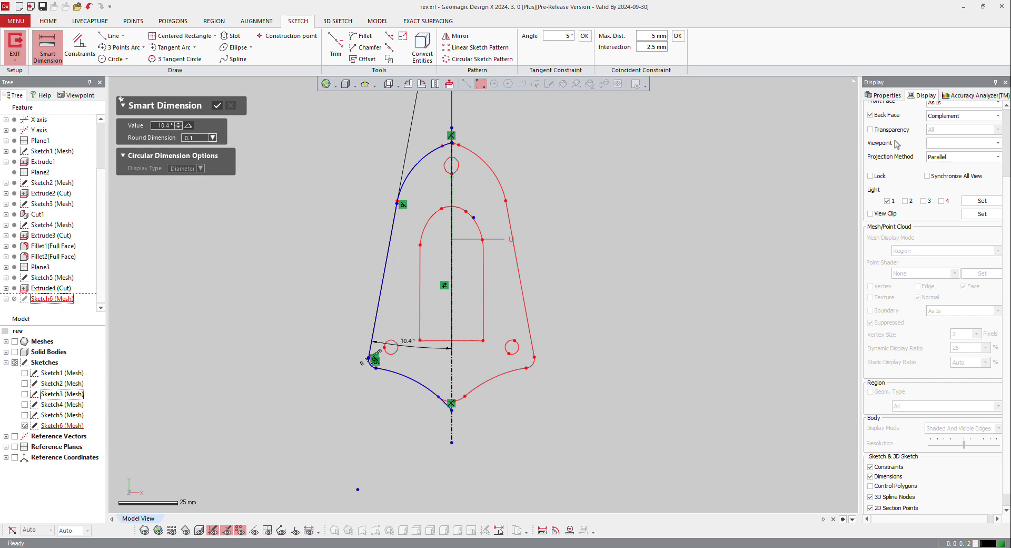
- Check the half outline's deviation from the mesh section, turn the deviation display off and finish dimensioning
scroll(923, 191, "up", 2)
left_click(974, 97)
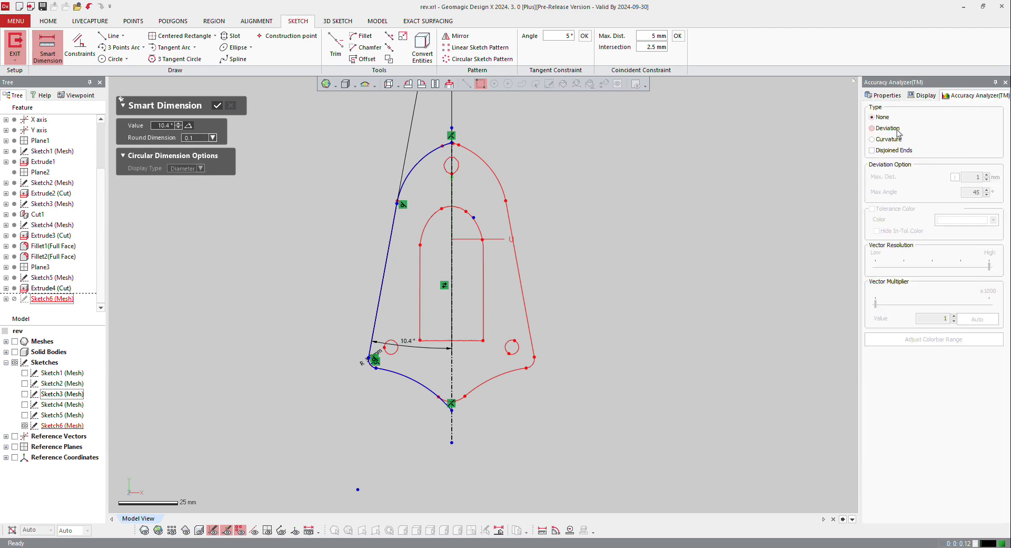
left_click(873, 128)
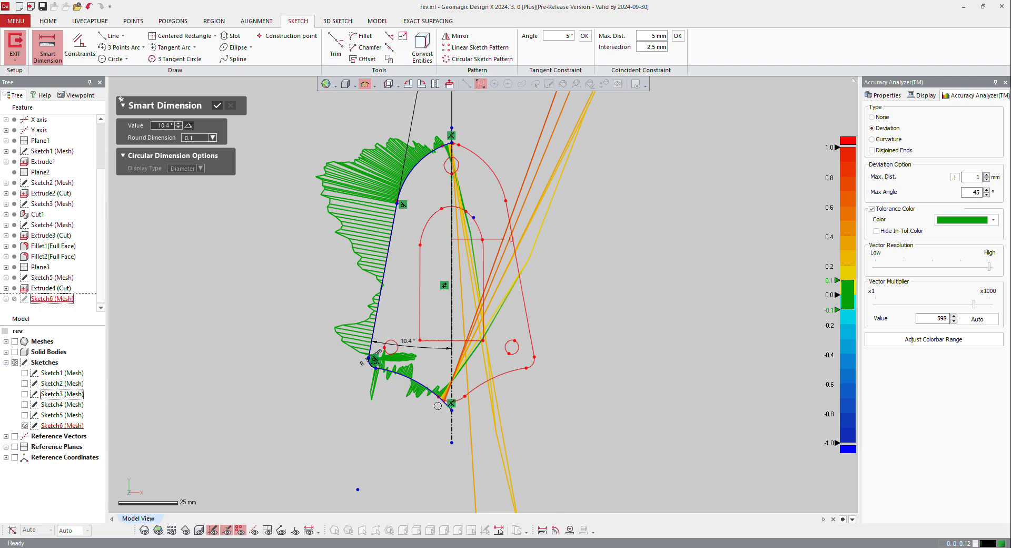
scroll(452, 414, "up", 3)
scroll(490, 395, "down", 1)
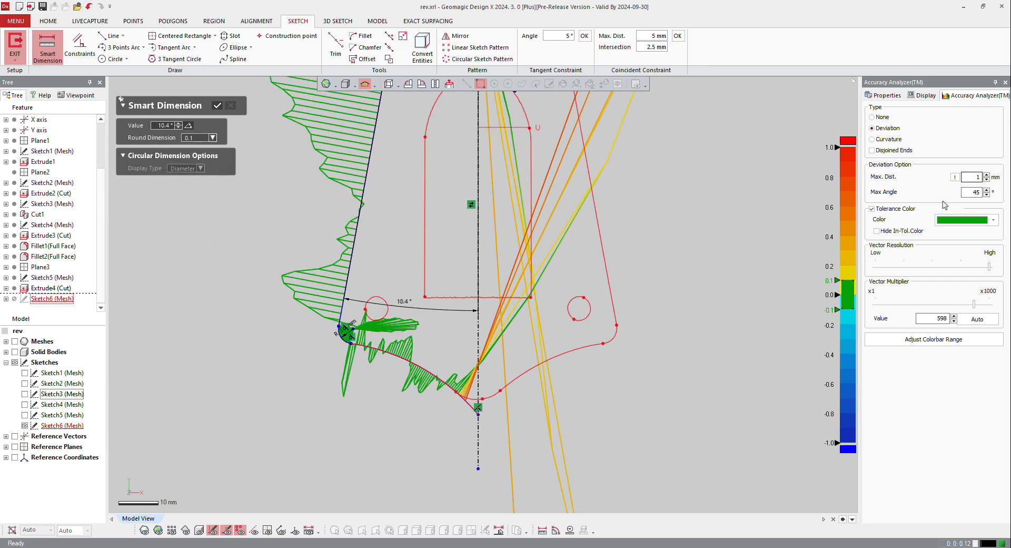
left_click(978, 177)
scroll(553, 303, "down", 3)
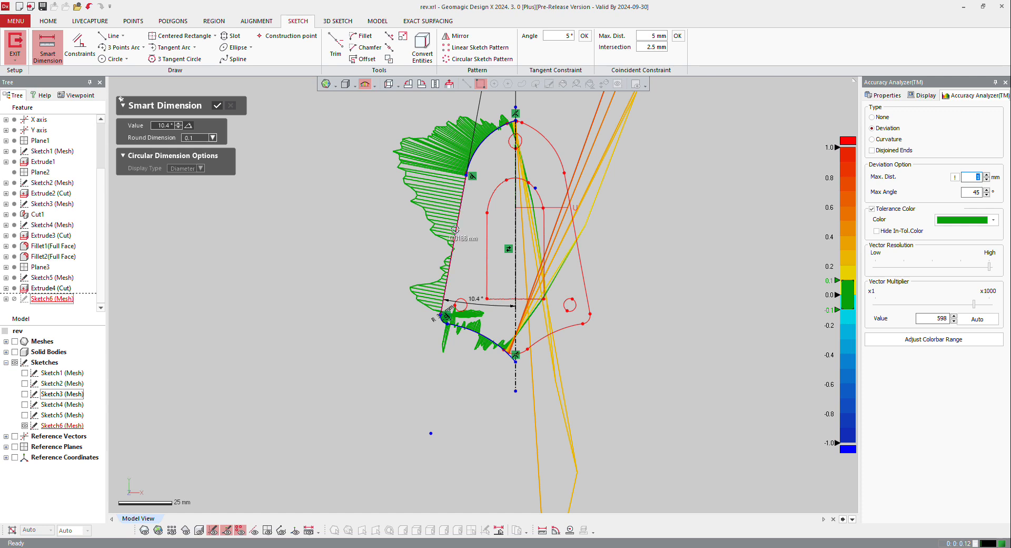
left_click(877, 119)
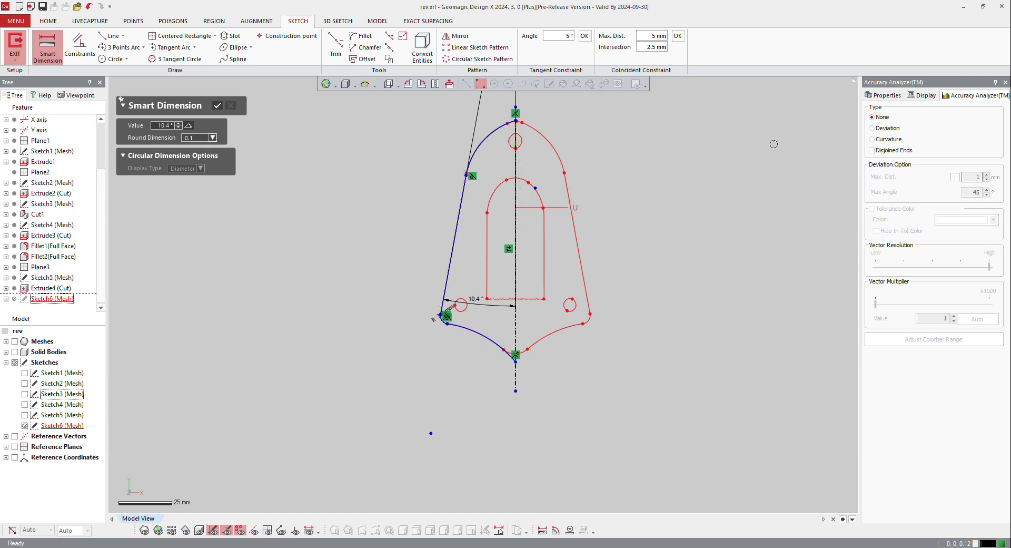
left_click(219, 105)
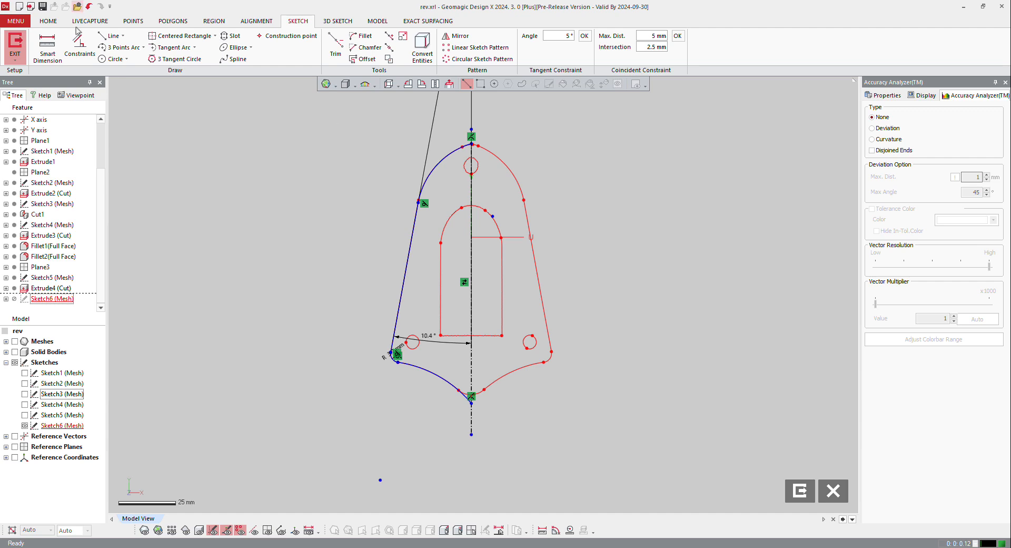
- Fit a circle to the lower-left hole section and dimension its diameter as 5.8 mm, rounded to 0.1
left_click(113, 59)
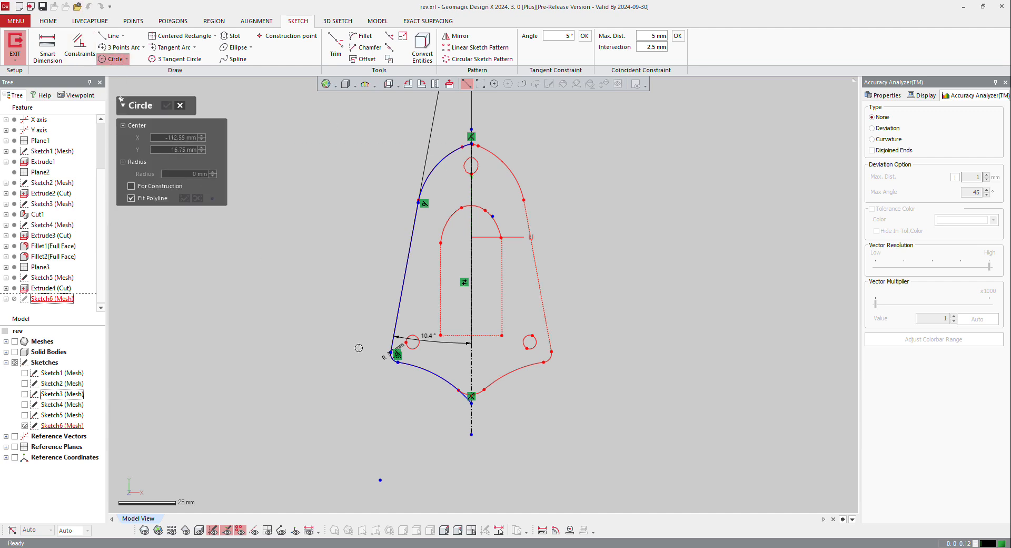
left_click(412, 343)
left_click(165, 104)
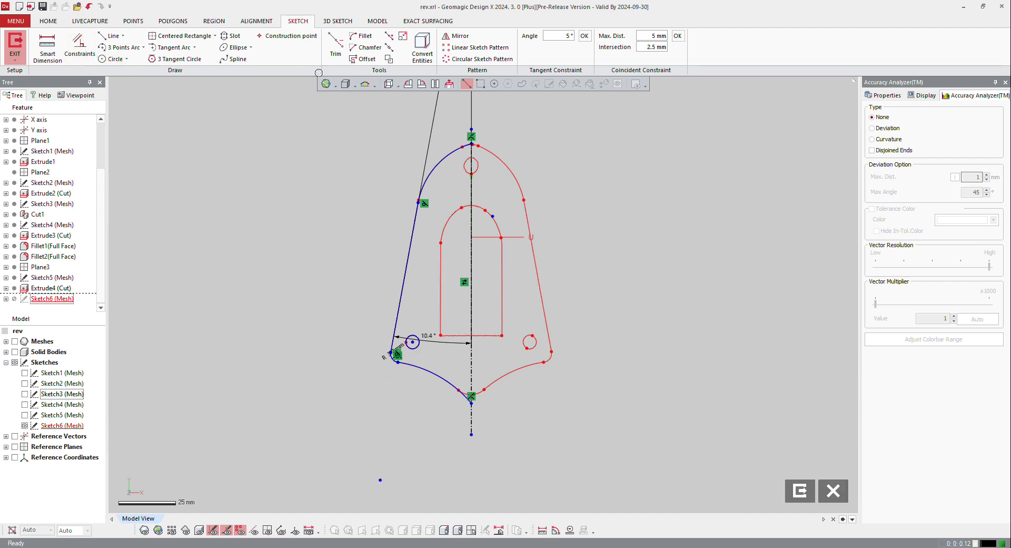
left_click(48, 47)
left_click(409, 347)
left_click(322, 368)
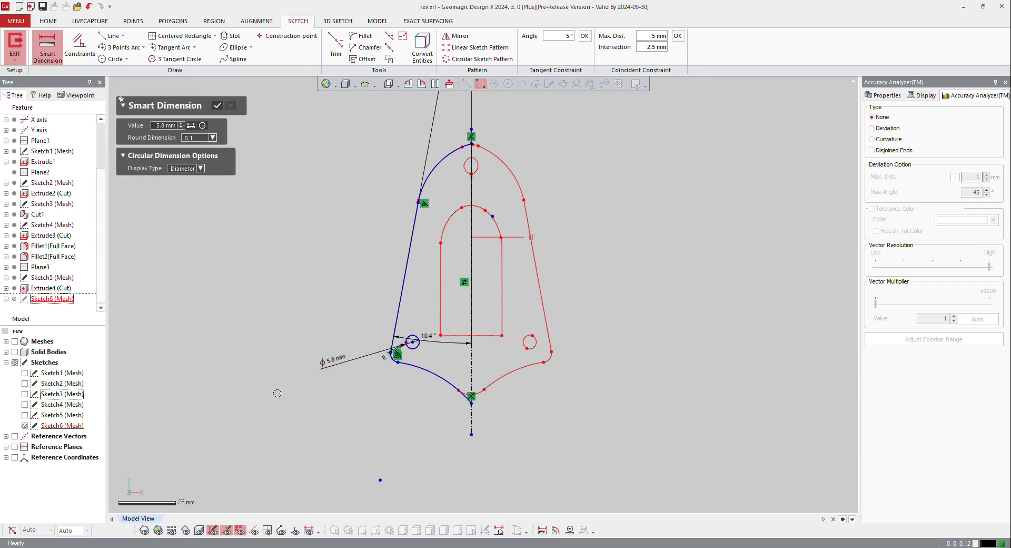
left_click(217, 104)
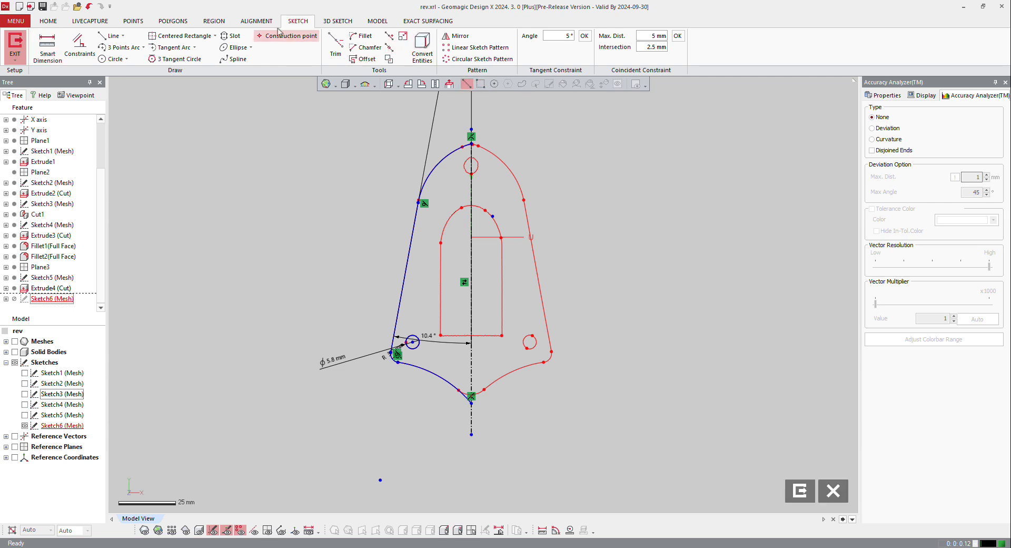
- Mirror the half outline and the lower-left hole circle about the vertical construction centre line
left_click(456, 37)
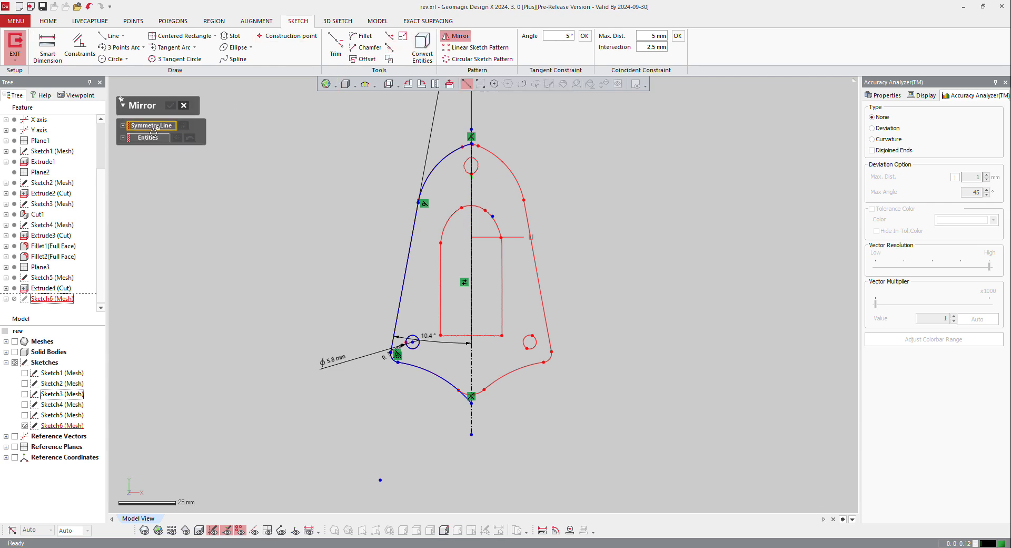
left_click(472, 192)
scroll(478, 162, "down", 2)
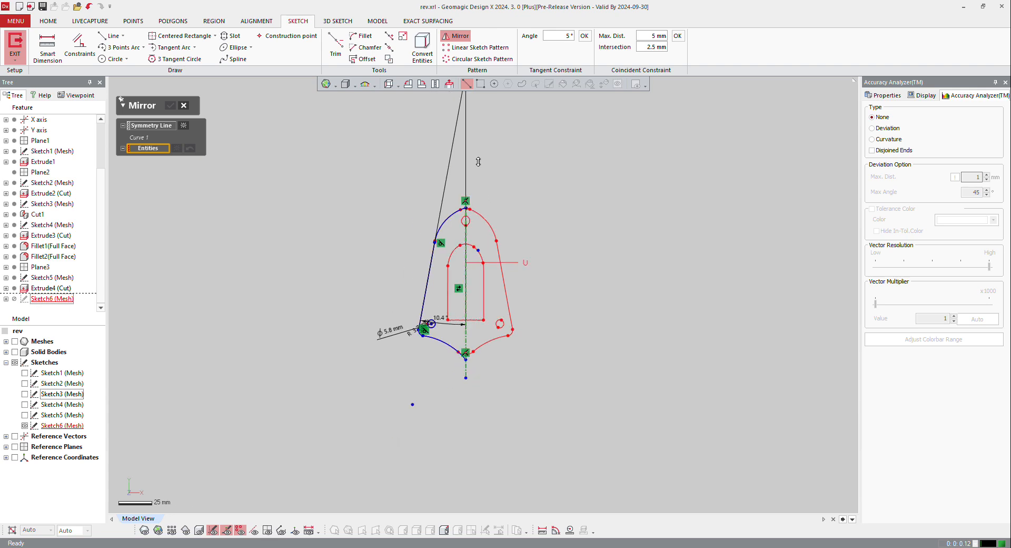
left_click(481, 83)
left_click_drag(345, 144, 462, 433)
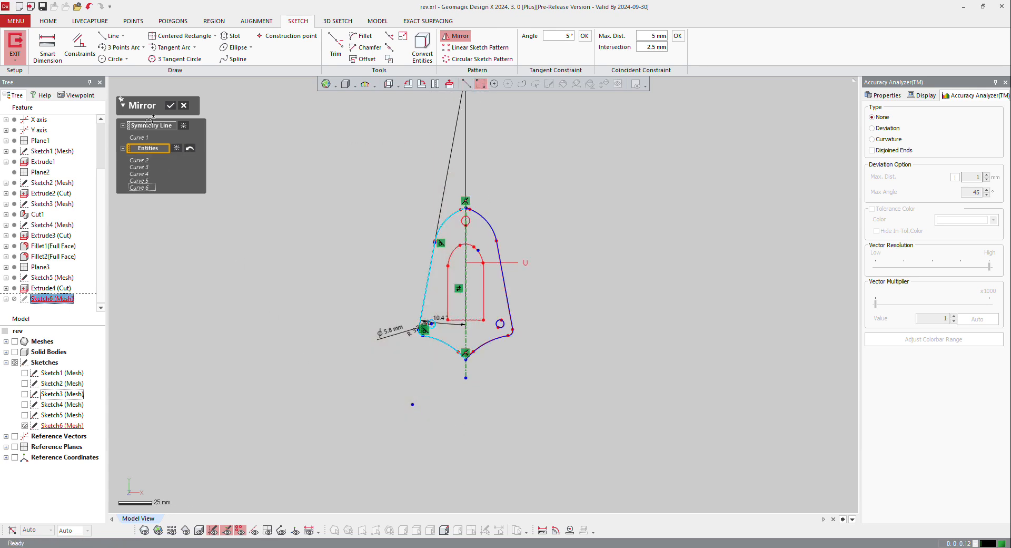
left_click(170, 105)
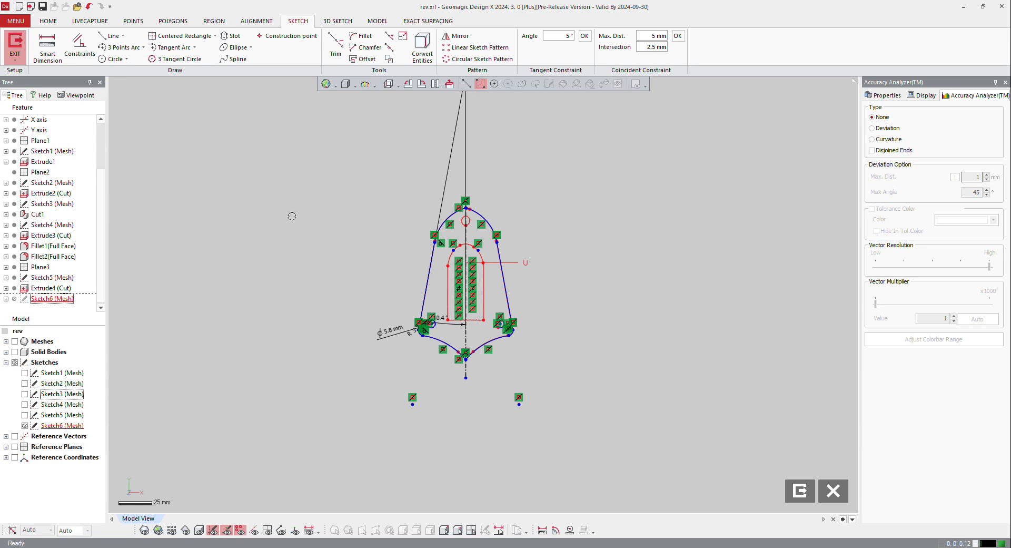
scroll(359, 211, "up", 3)
scroll(594, 202, "up", 2)
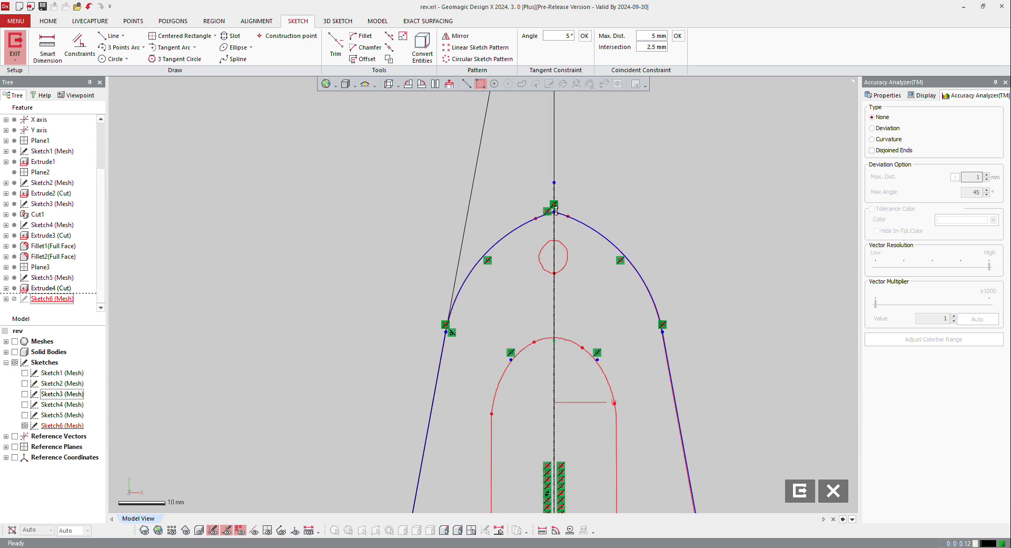
scroll(556, 209, "down", 4)
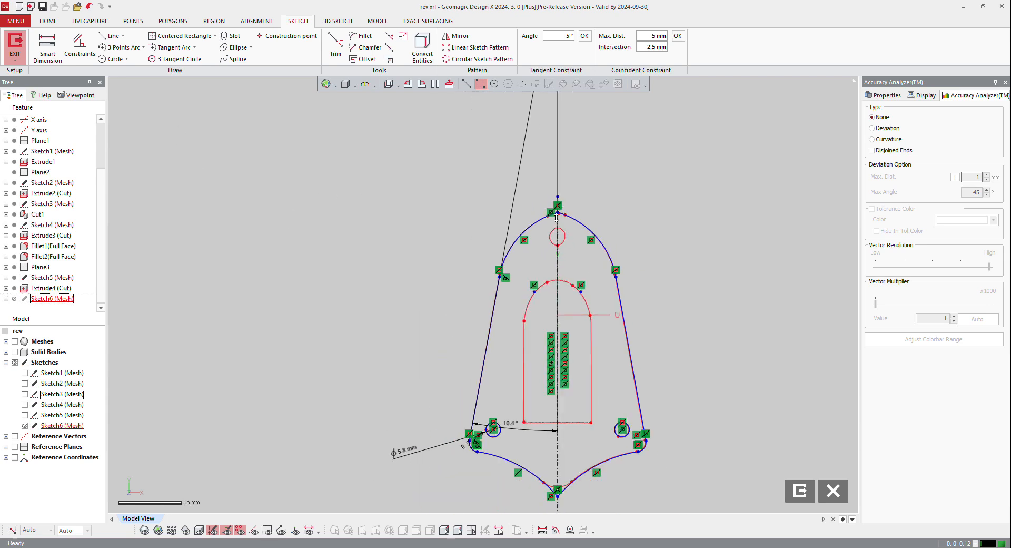
left_click(803, 496)
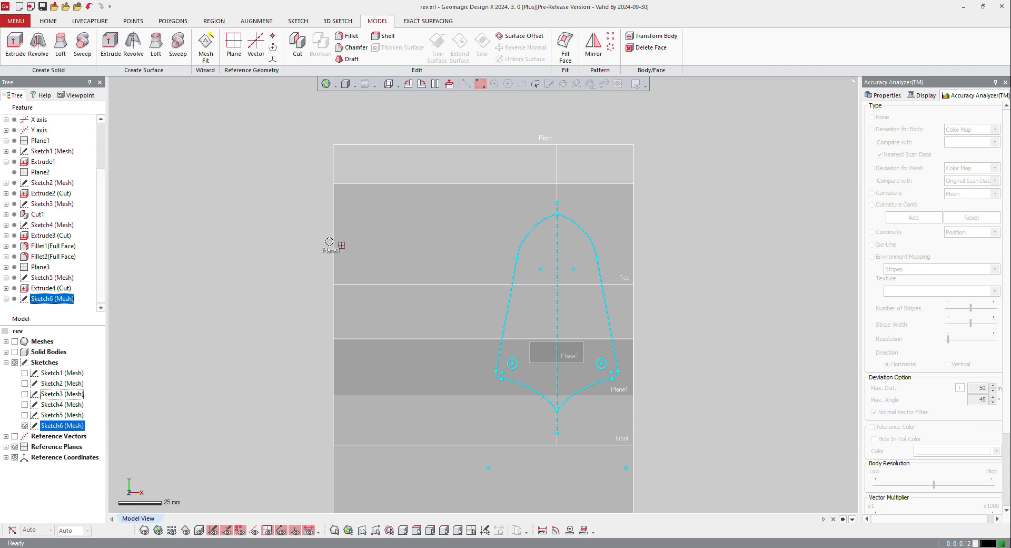
double_click(50, 298)
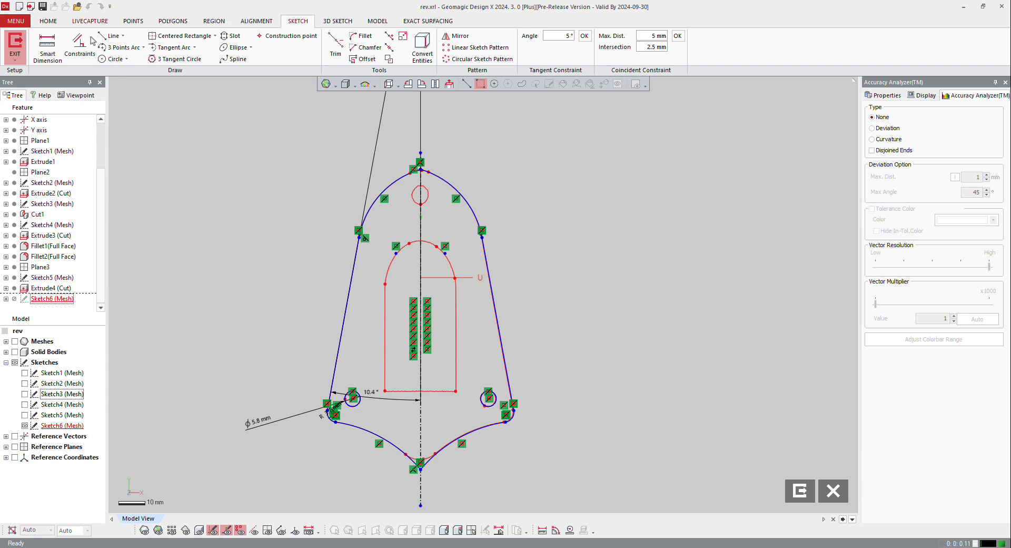
- Fit a circle of about 3.2 mm radius to the upper hole section near the centre line
left_click(112, 59)
double_click(424, 200)
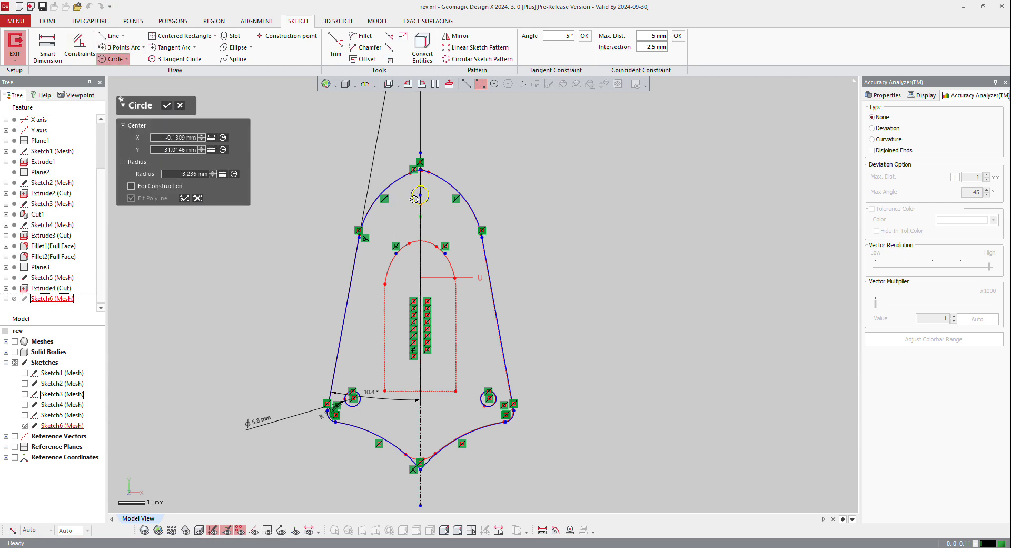
scroll(437, 183, "up", 3)
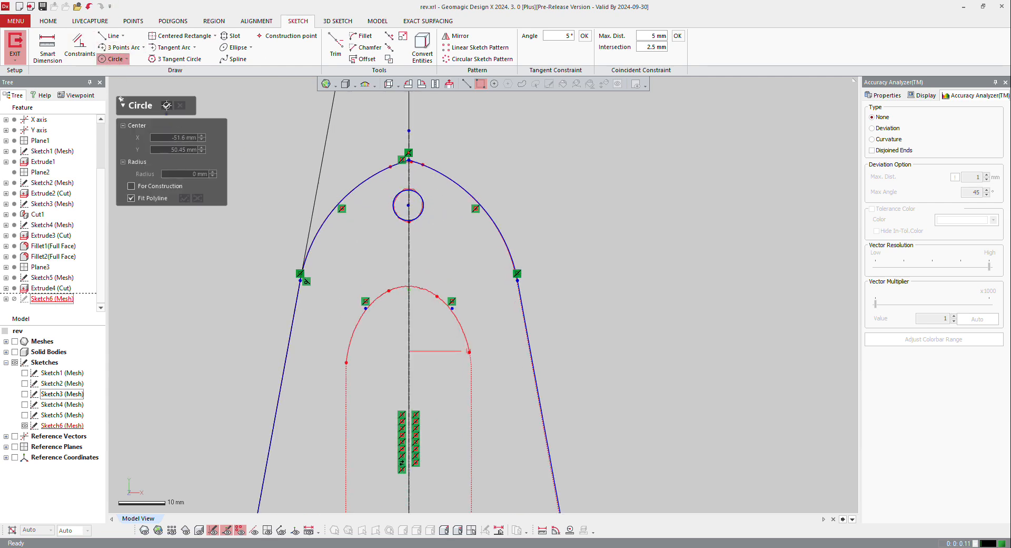
- Constrain the upper hole circle's centre to be coincident with the vertical construction centre line and exit the sketch
left_click(166, 105)
scroll(388, 185, "up", 3)
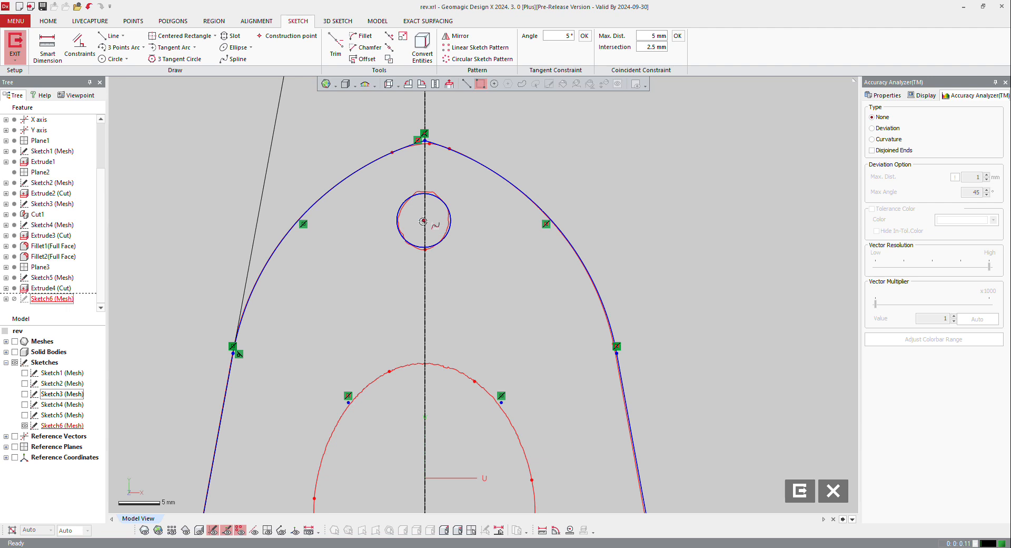
left_click(424, 220)
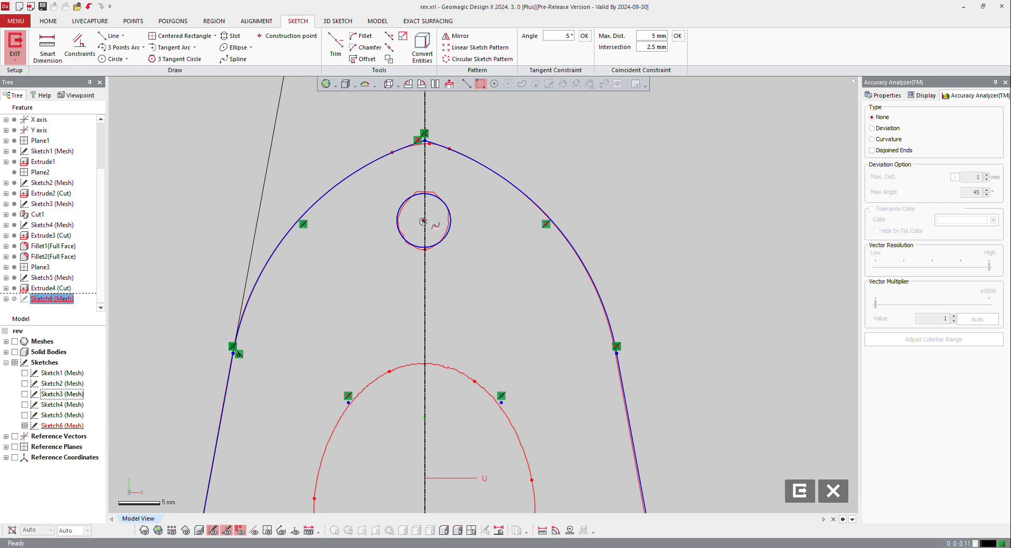
left_click(425, 282)
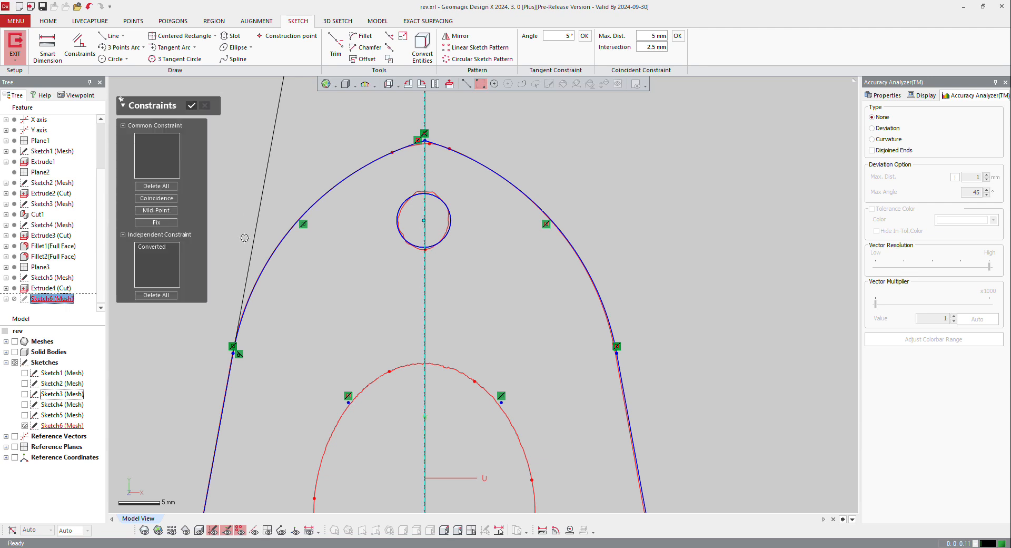
left_click(150, 198)
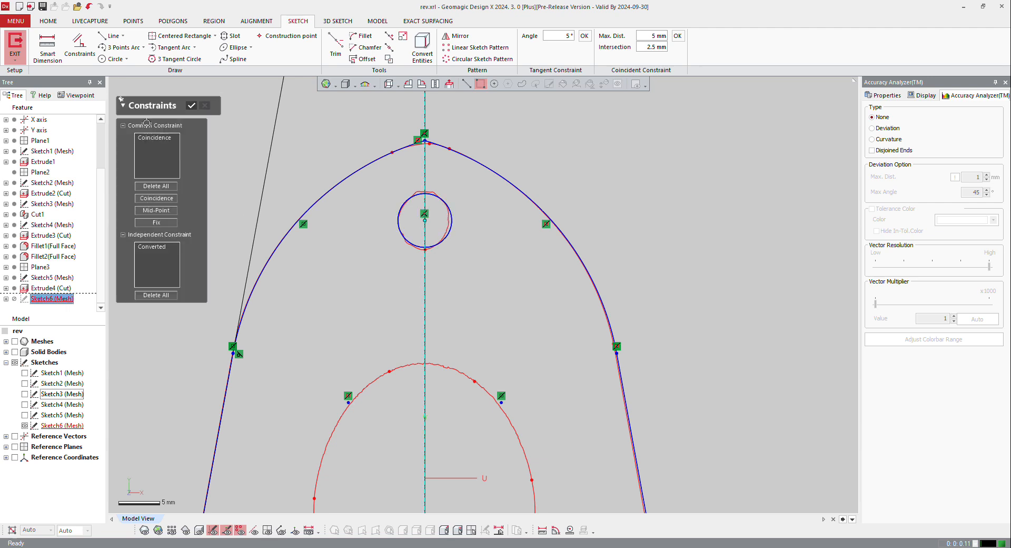
left_click(15, 45)
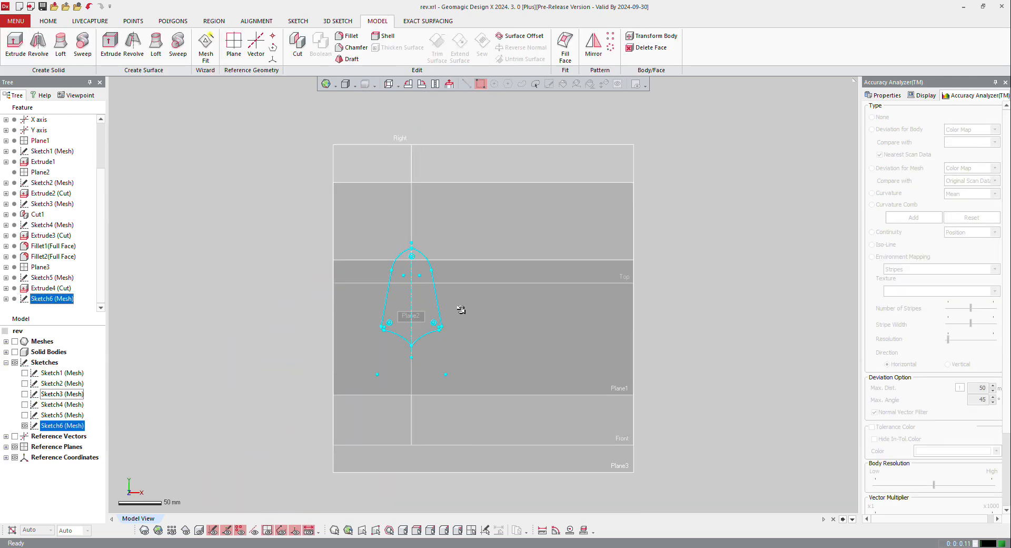
- Start a solid Extrude of the base plate sketch with a blind length of 5 mm
right_click(407, 319)
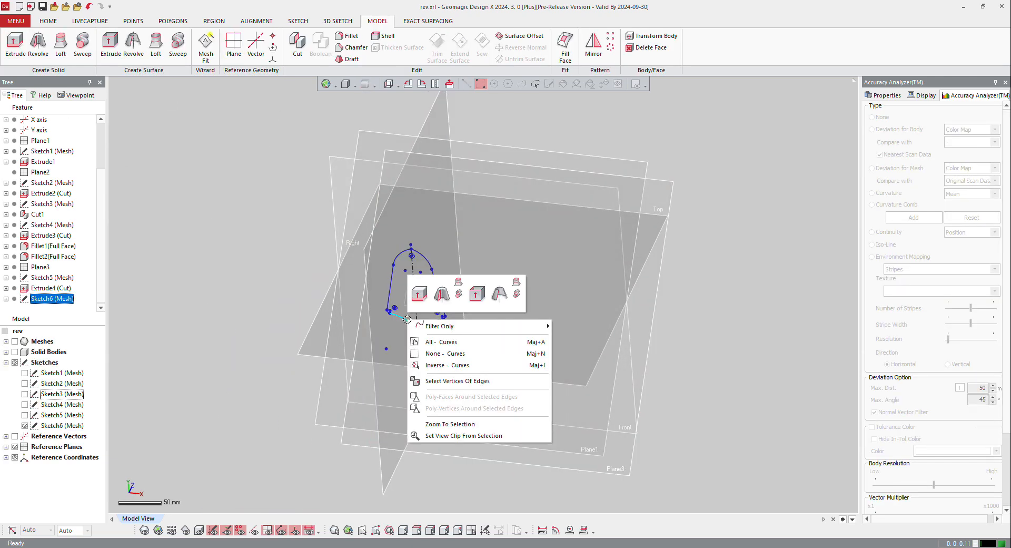
left_click(417, 289)
right_click_drag(544, 345, 316, 261)
right_click_drag(316, 261, 555, 265, "shift")
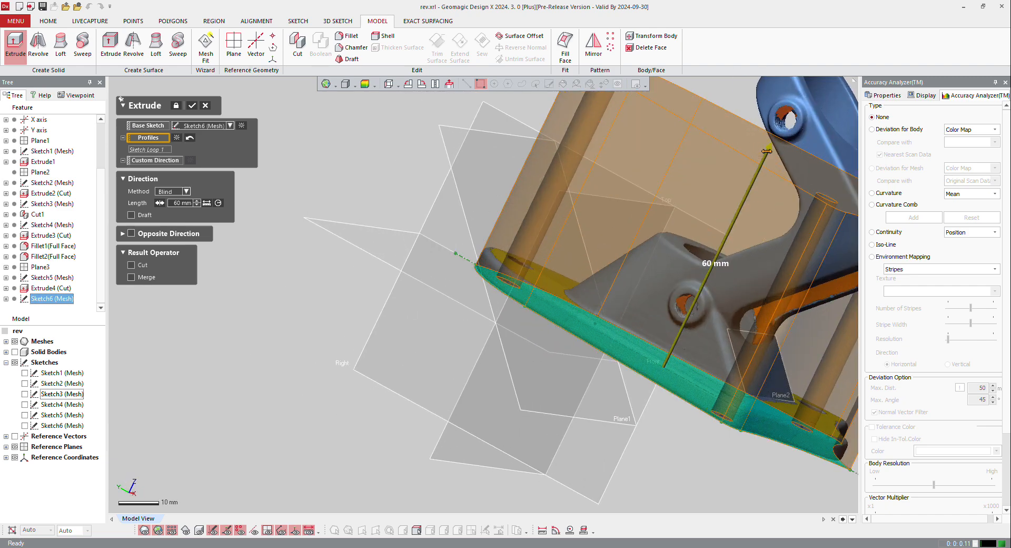
left_click_drag(766, 151, 630, 331)
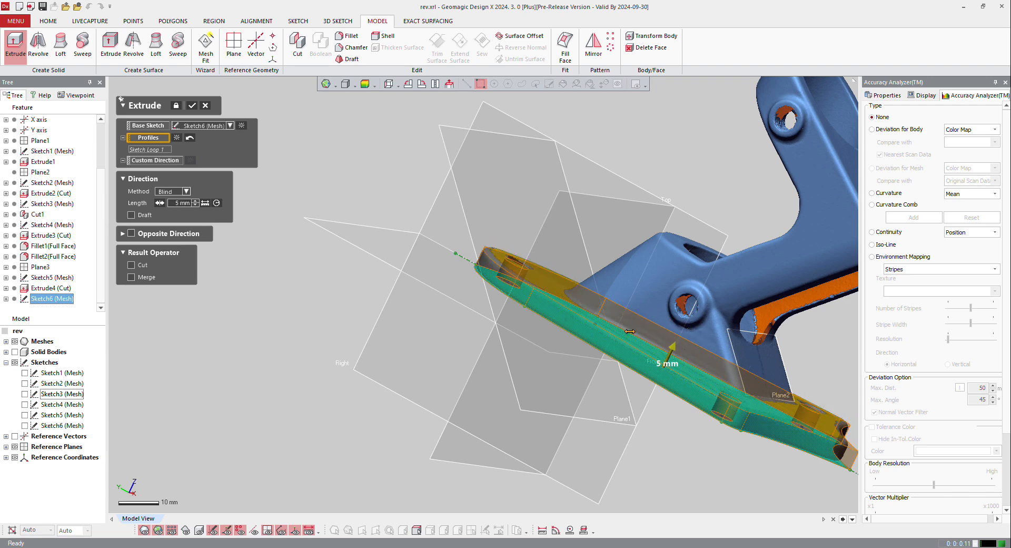
- Try blind extrusion lengths of 5.7 mm and 5 mm against the scanned plate's thickness
scroll(505, 337, "up", 6)
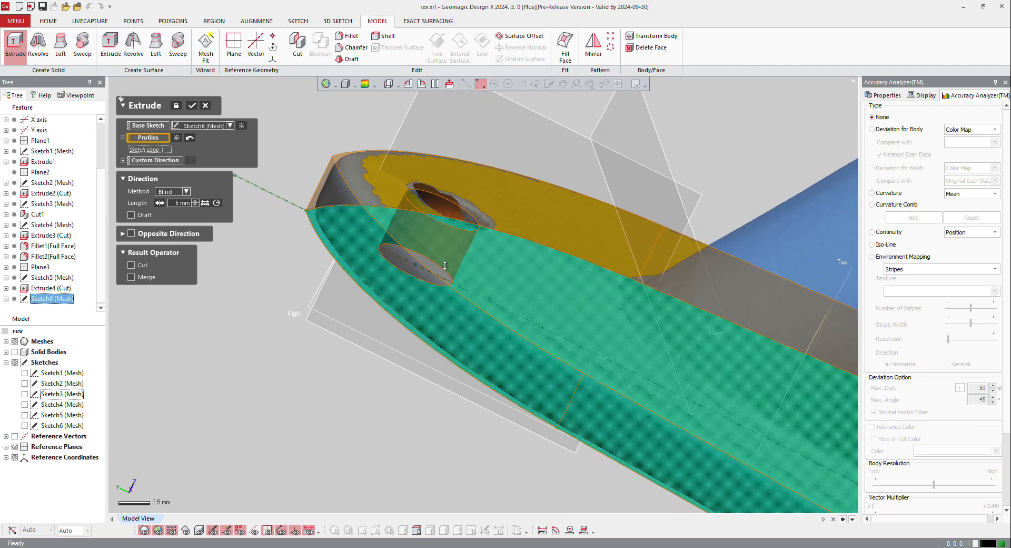
right_click_drag(544, 326, 585, 275)
scroll(515, 280, "down", 2)
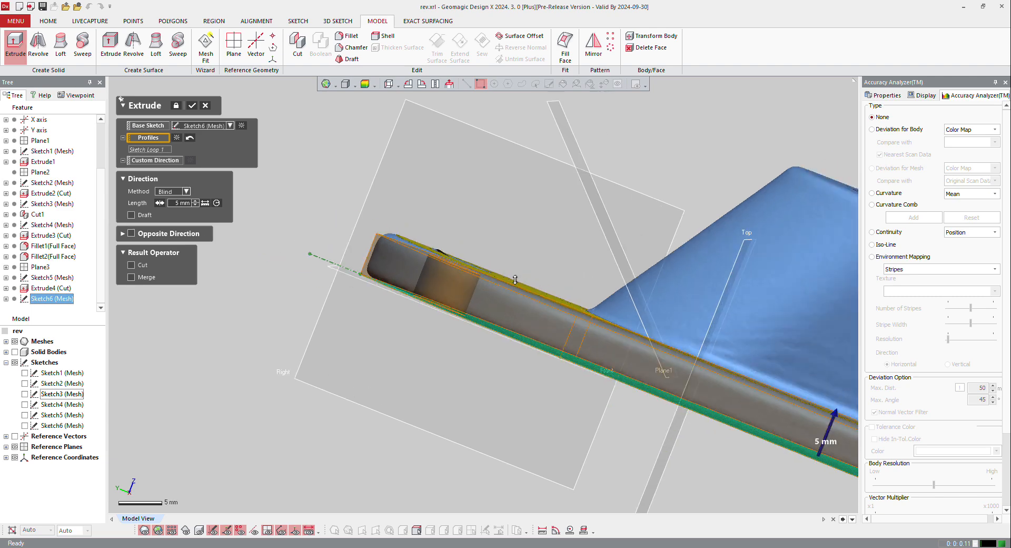
scroll(515, 280, "down", 1)
left_click_drag(766, 384, 766, 378)
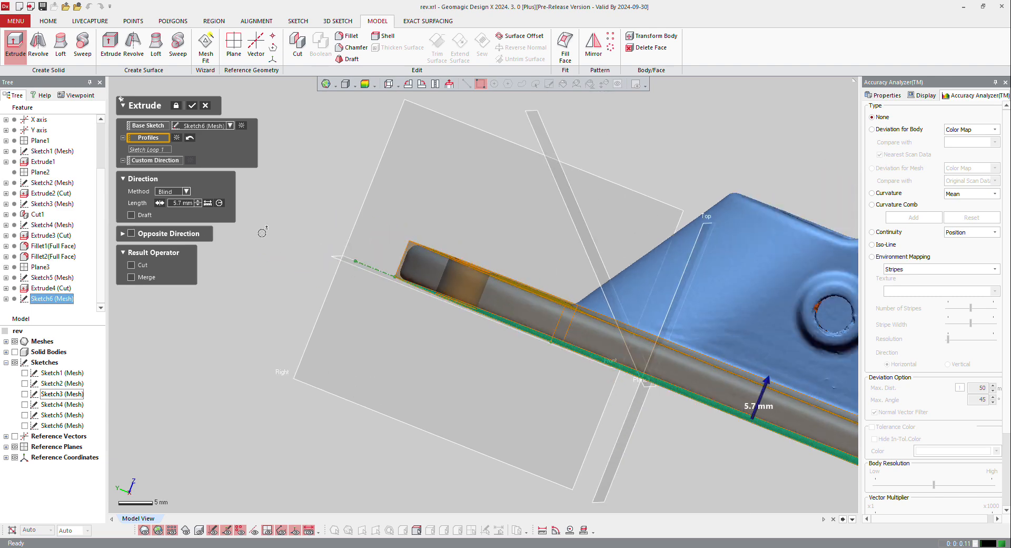
right_click_drag(459, 328, 492, 275)
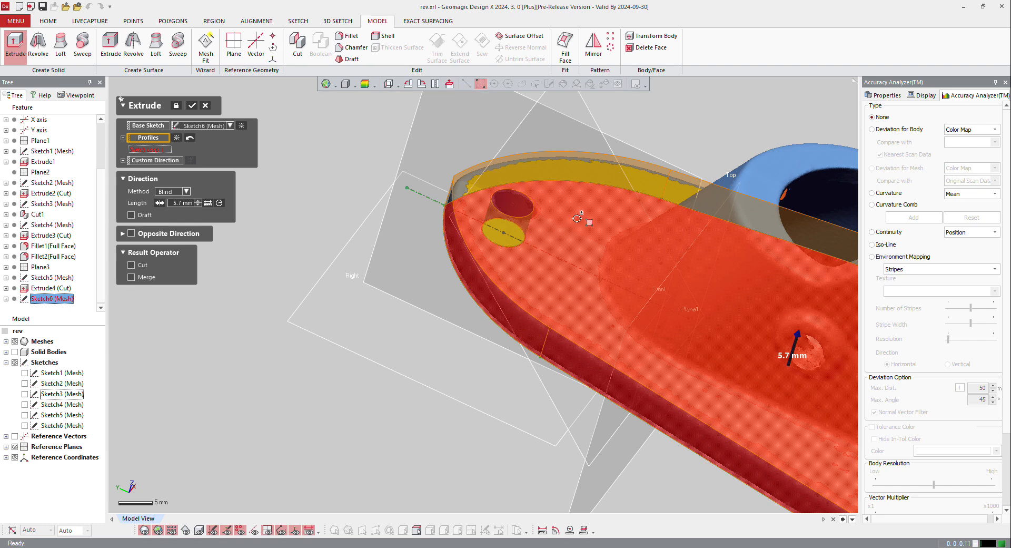
right_click_drag(577, 219, 623, 188)
scroll(544, 238, "up", 5)
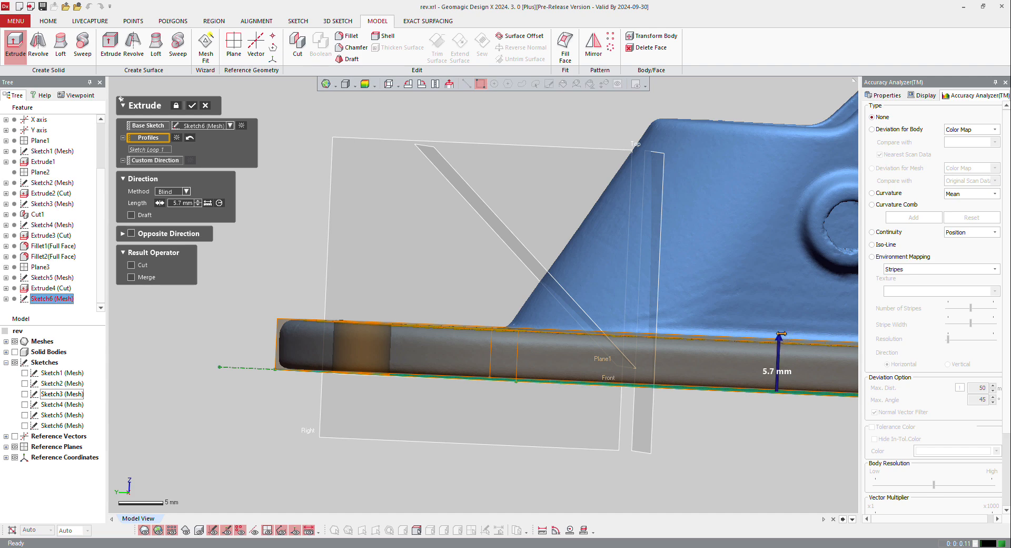
left_click_drag(782, 334, 780, 340)
- Extrude the base plate up to the region on its upper face using Mean Distance Position and merge it with the body
left_click(185, 191)
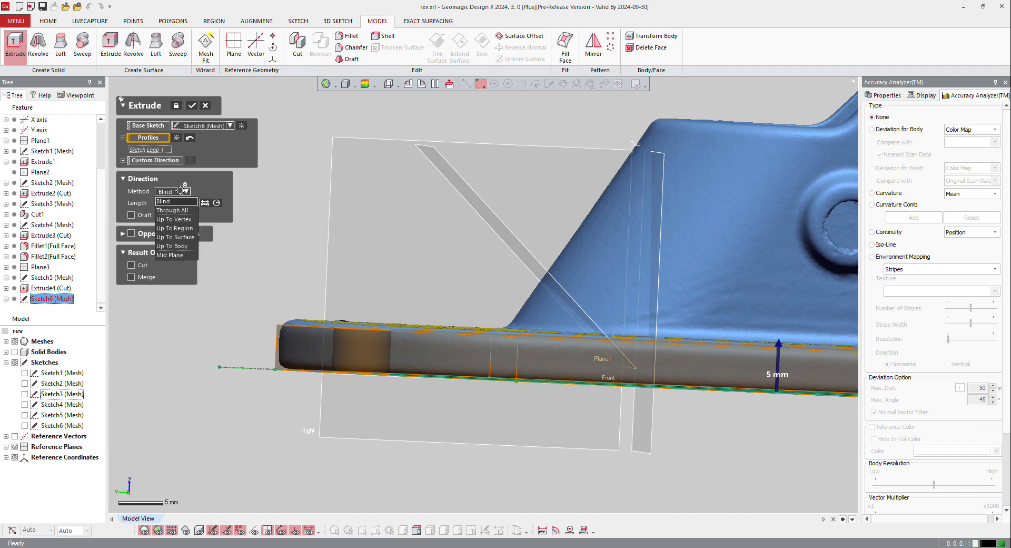
left_click(187, 229)
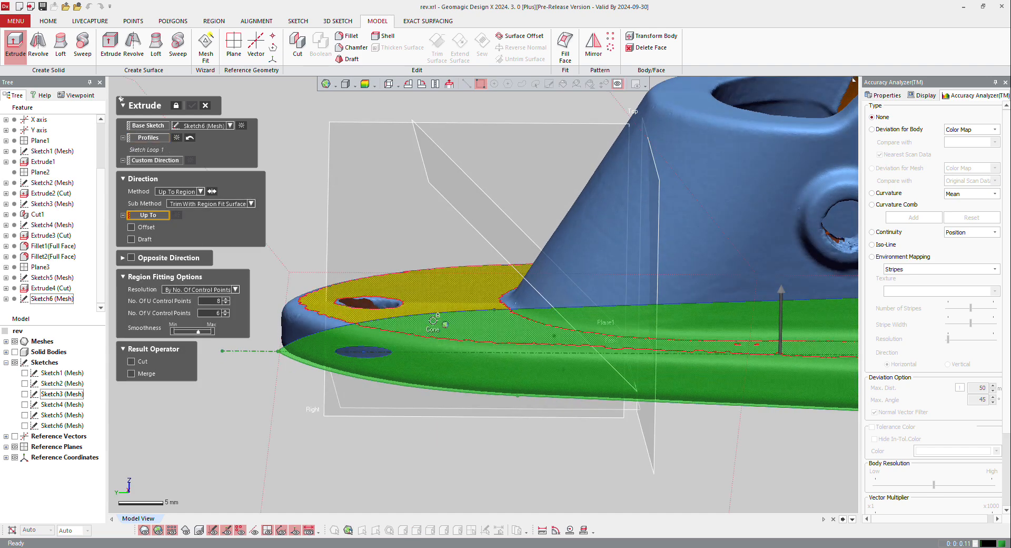
left_click(392, 272)
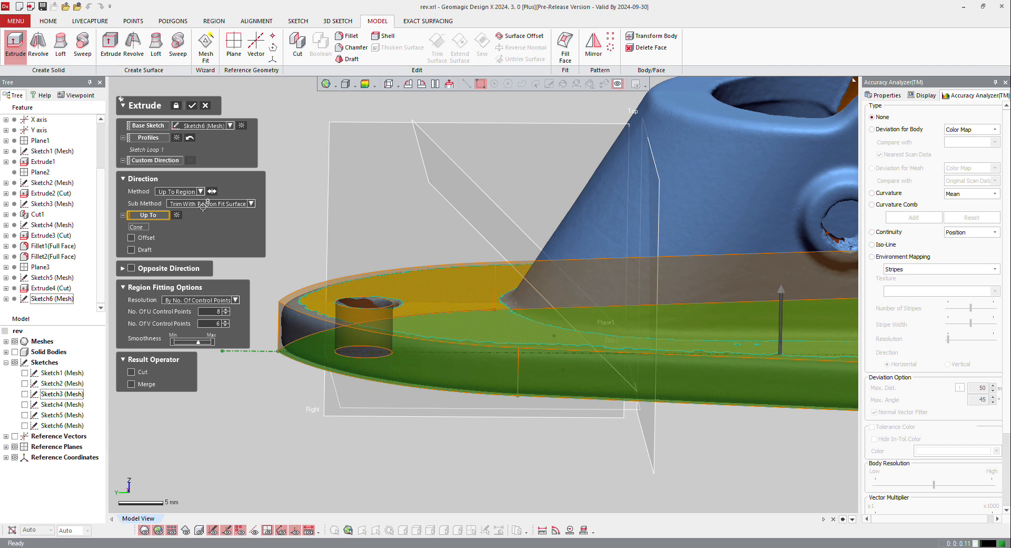
left_click(205, 203)
left_click(234, 233)
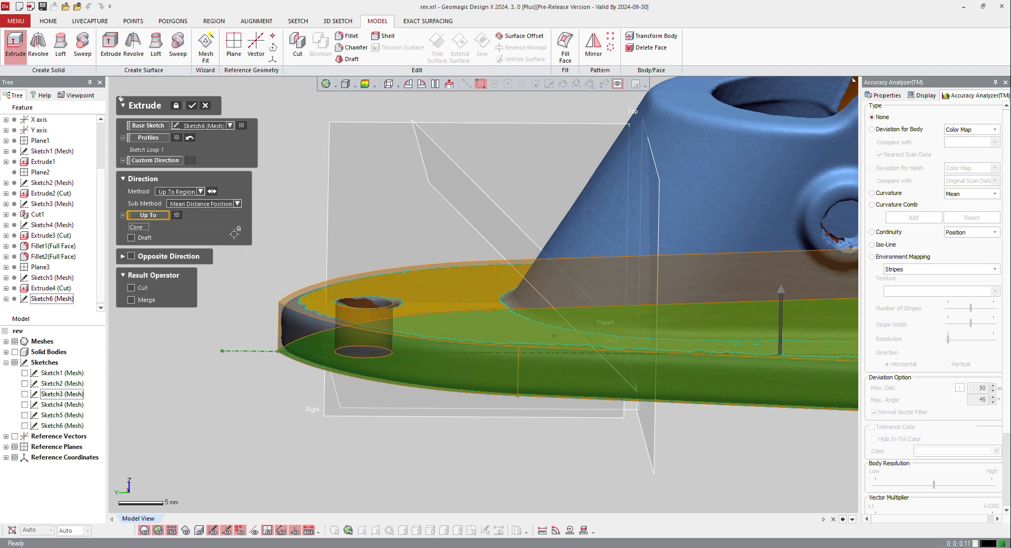
right_click_drag(361, 295, 389, 242)
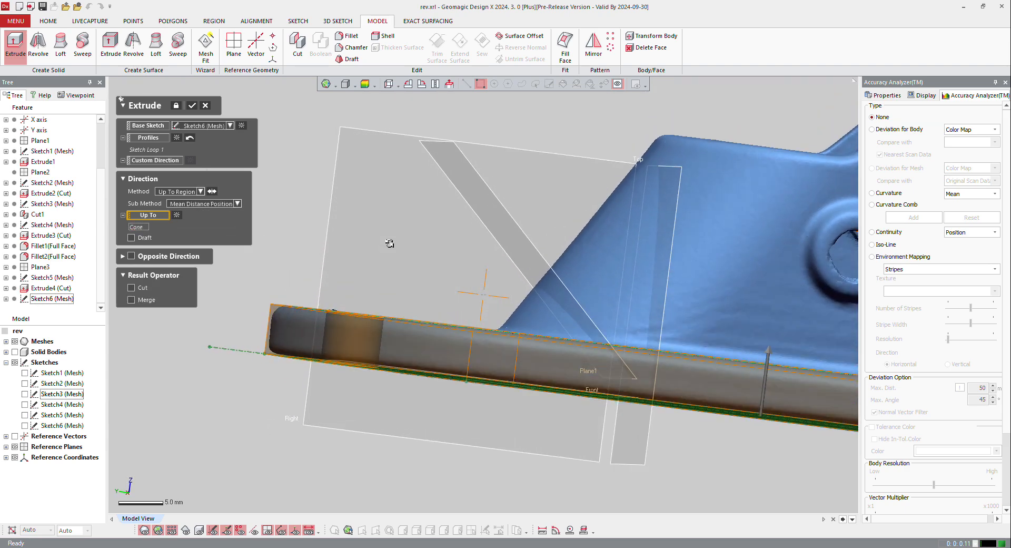
left_click(132, 299)
scroll(304, 255, "down", 7)
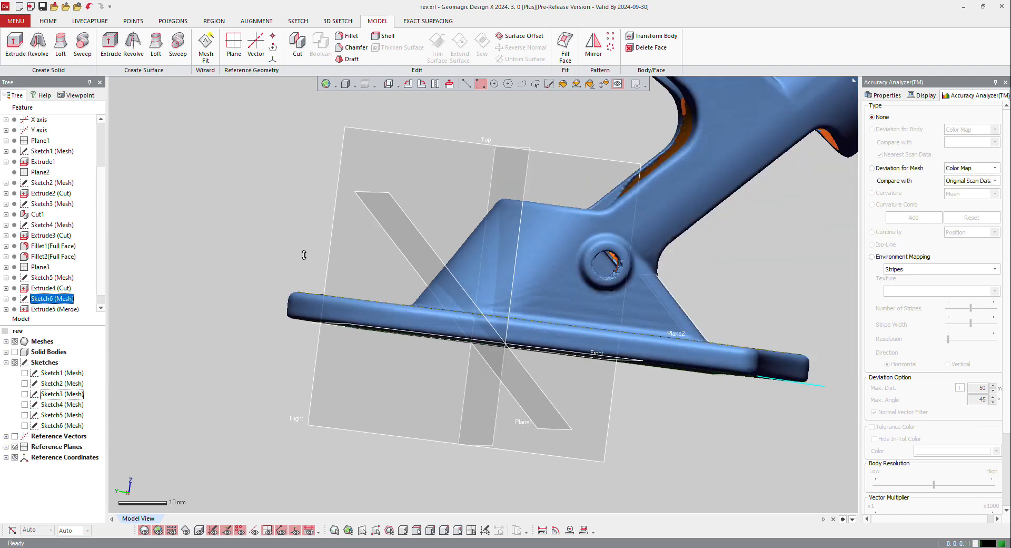
- Hide the scan mesh and display the solid body with its merged base plate
key("ctrl+1")
key("ctrl+5")
right_click_drag(476, 348, 638, 221)
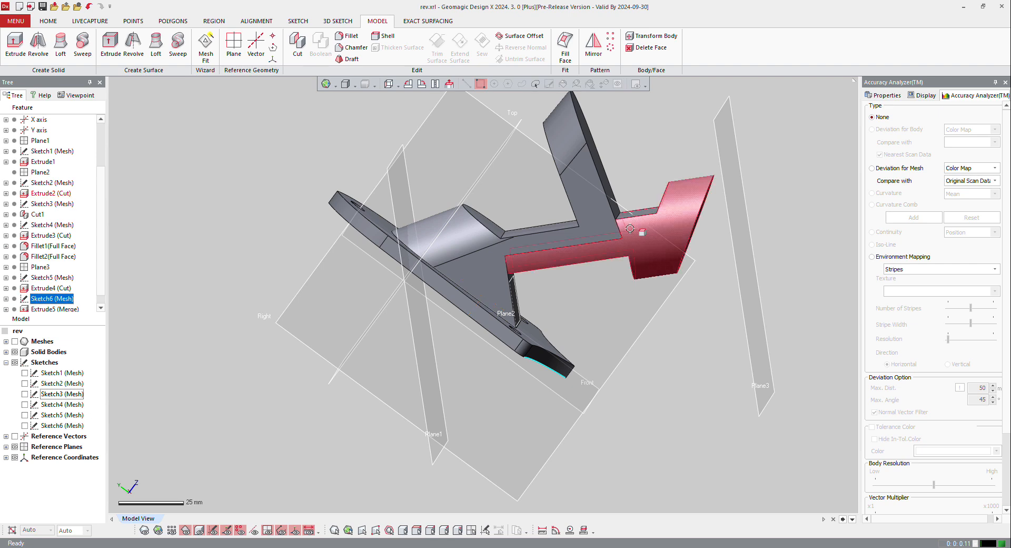
- Create a mesh sketch on Plane3 with the section polyline offset 32.5 mm toward the round pole socket
left_click(724, 158)
right_click(725, 156)
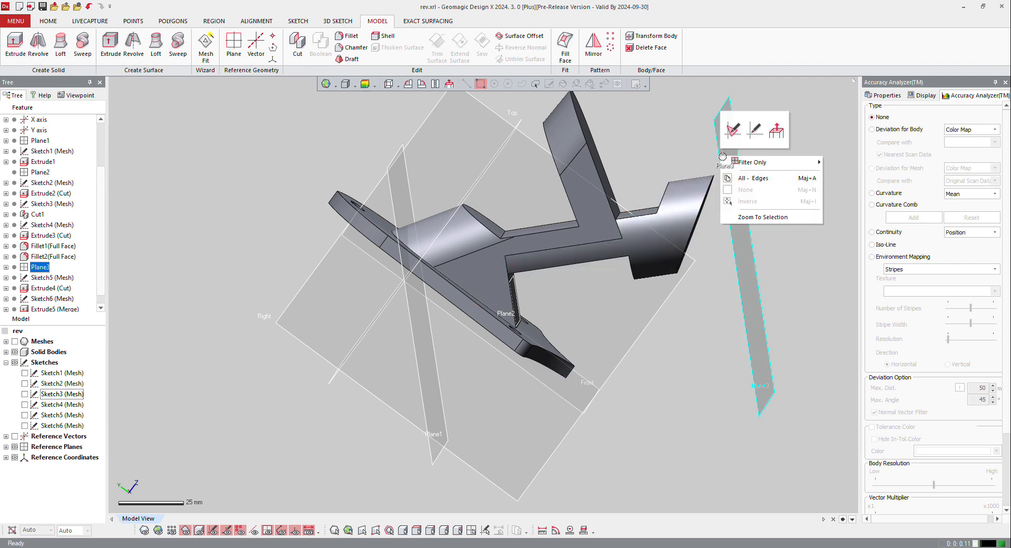
left_click(732, 131)
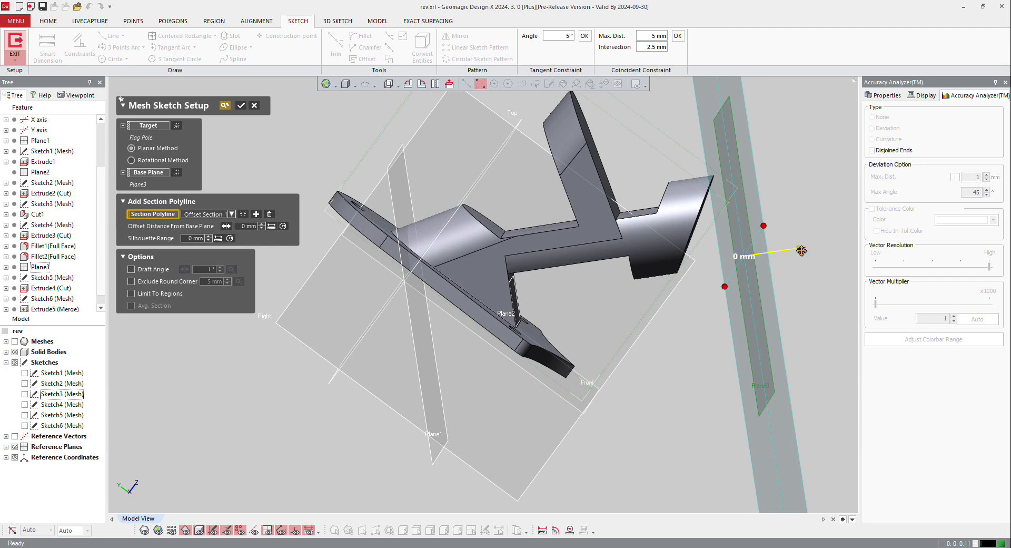
mouse_move(802, 251)
left_mouse_down()
mouse_move(719, 254)
mouse_move(713, 268)
left_mouse_up()
mouse_move(714, 267)
right_mouse_down()
mouse_move(564, 285)
mouse_move(572, 271)
right_mouse_up()
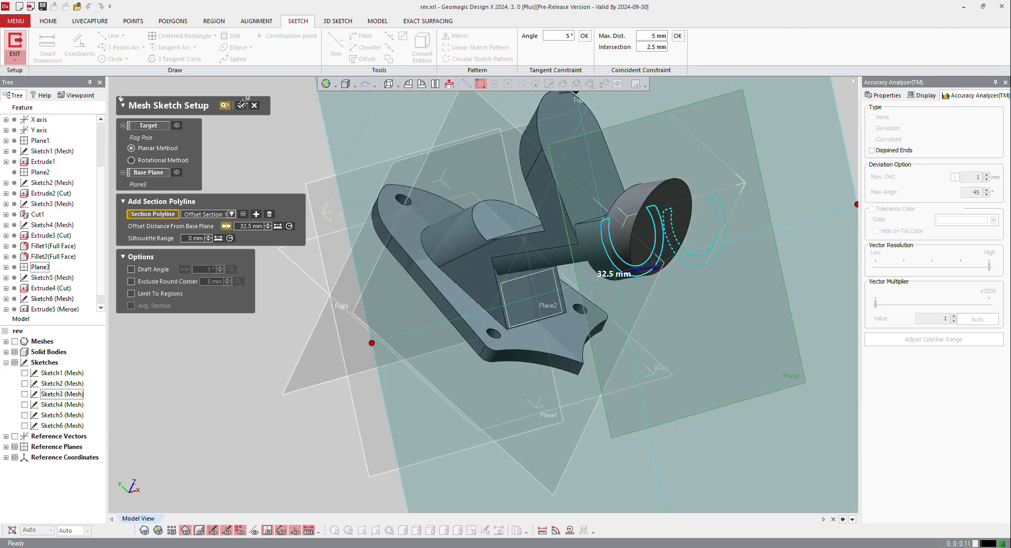
left_click(243, 103)
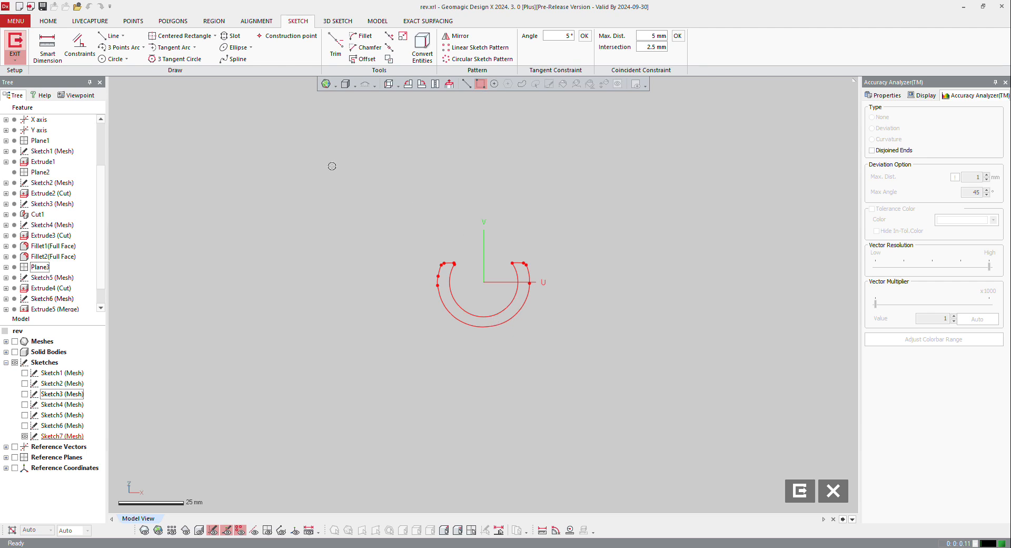
- Sketch a circle centred on the origin and enlarge it to match the inner arc of the socket section
left_click(113, 59)
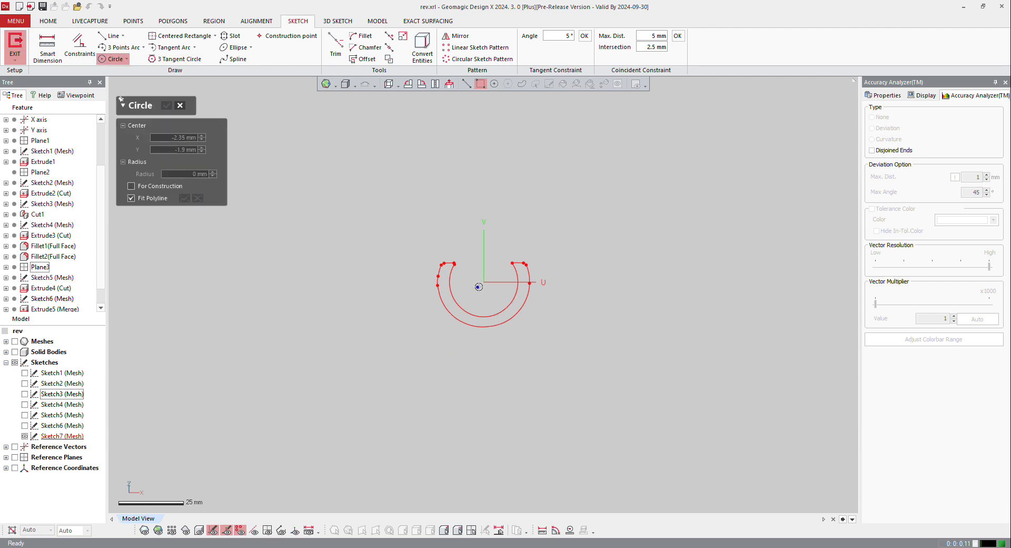
left_click(483, 283)
left_click(503, 301)
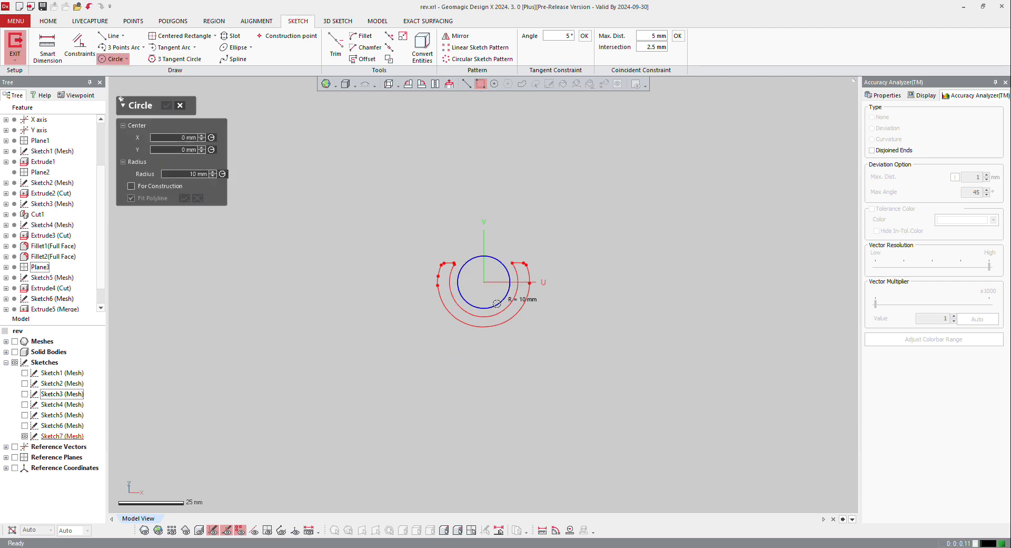
scroll(503, 301, "up", 5)
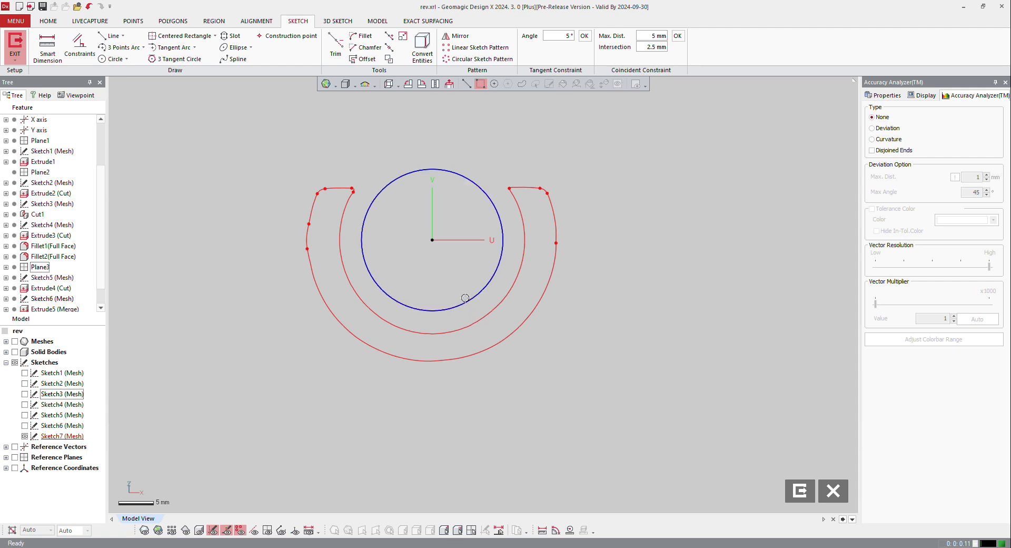
left_click_drag(465, 298, 477, 323)
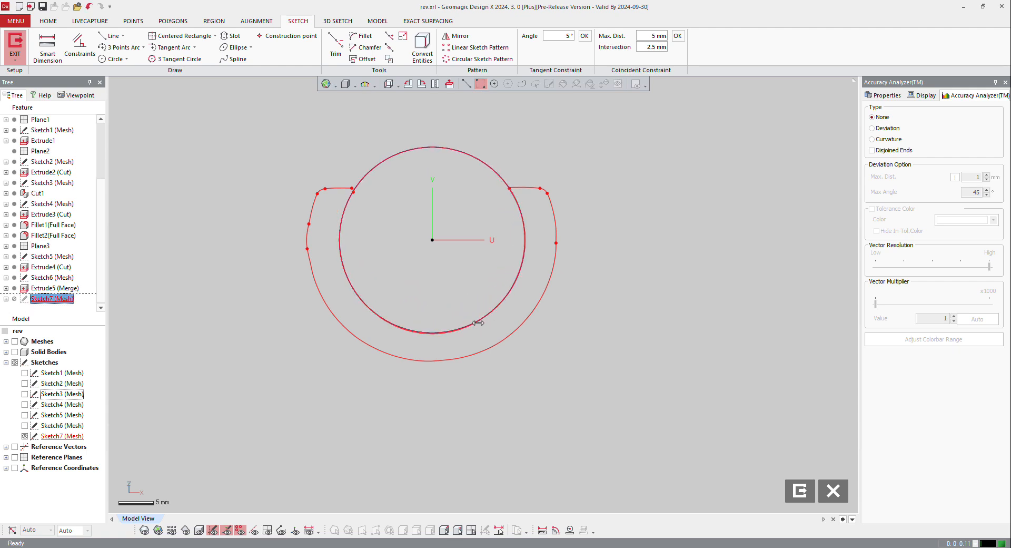
- Dimension the circle's diameter as 26.2 mm, rounded to 0.1, and exit the sketch
left_click(51, 42)
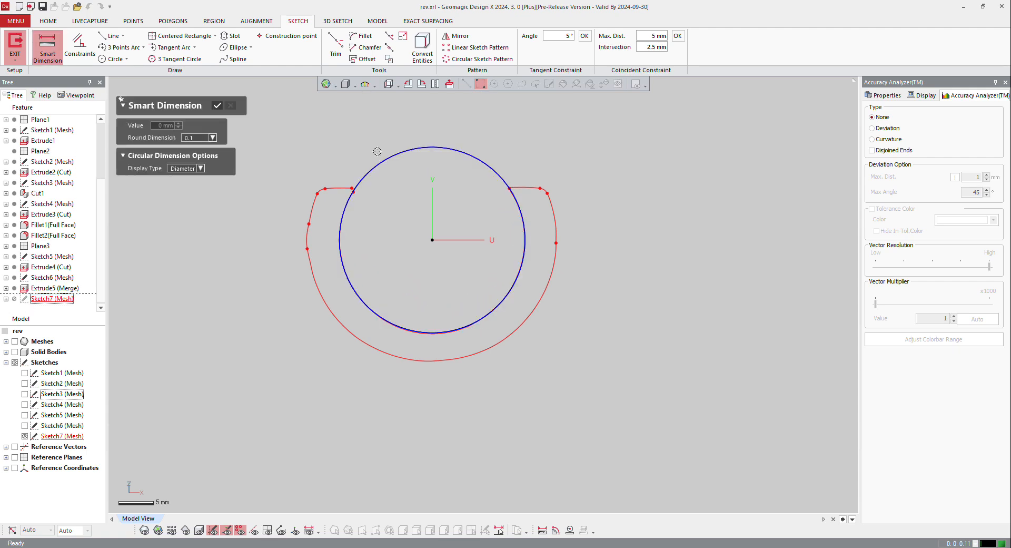
left_click(382, 157)
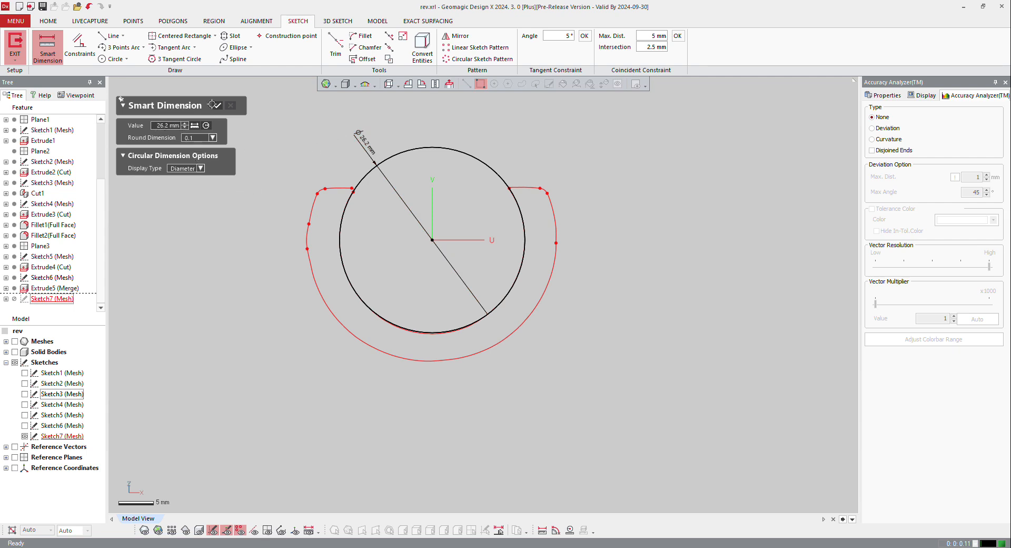
left_click(214, 104)
scroll(494, 291, "down", 3)
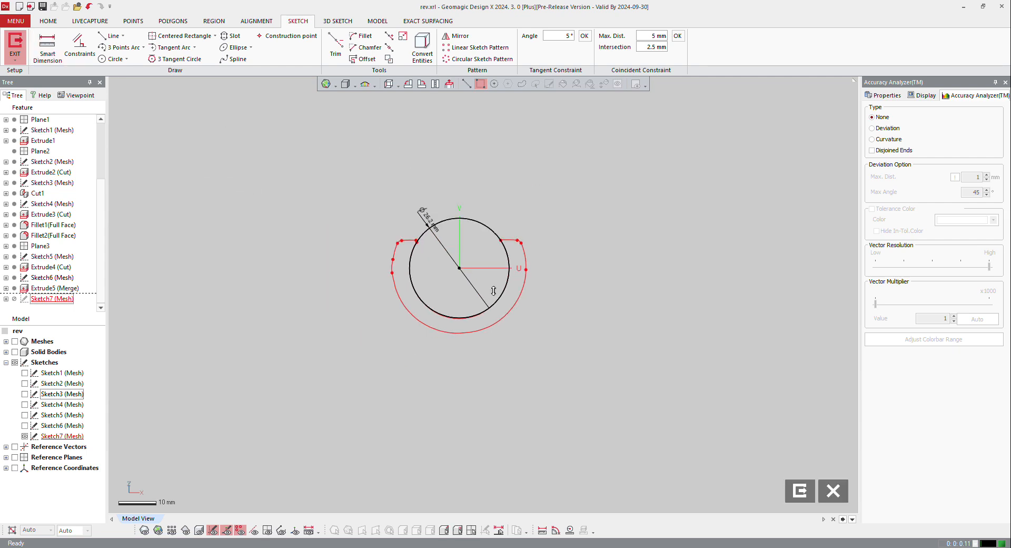
left_click(15, 44)
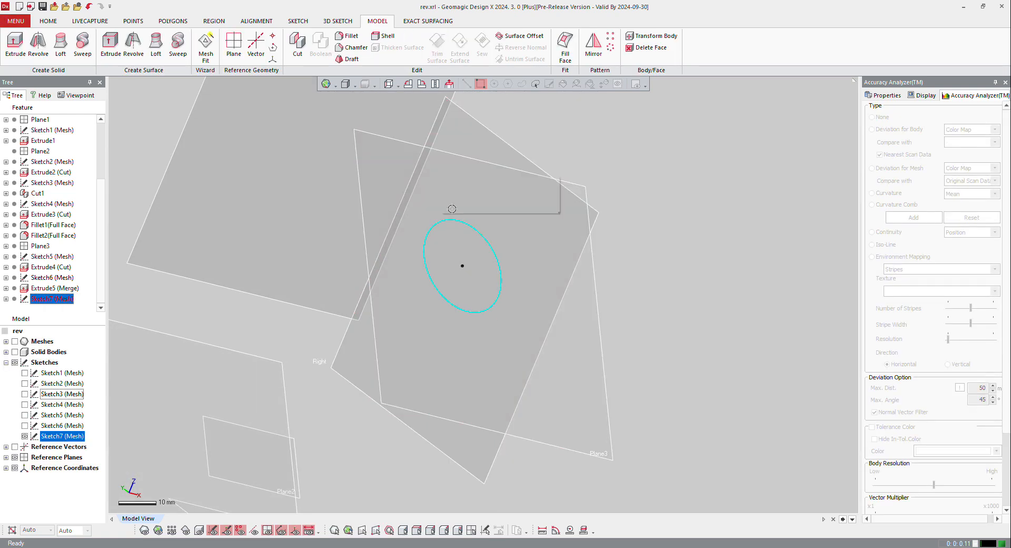
- Extrude the 26.2 mm circle as a Through All cut through the round pole socket
right_click(452, 208)
left_click(453, 198)
scroll(642, 258, "down", 3)
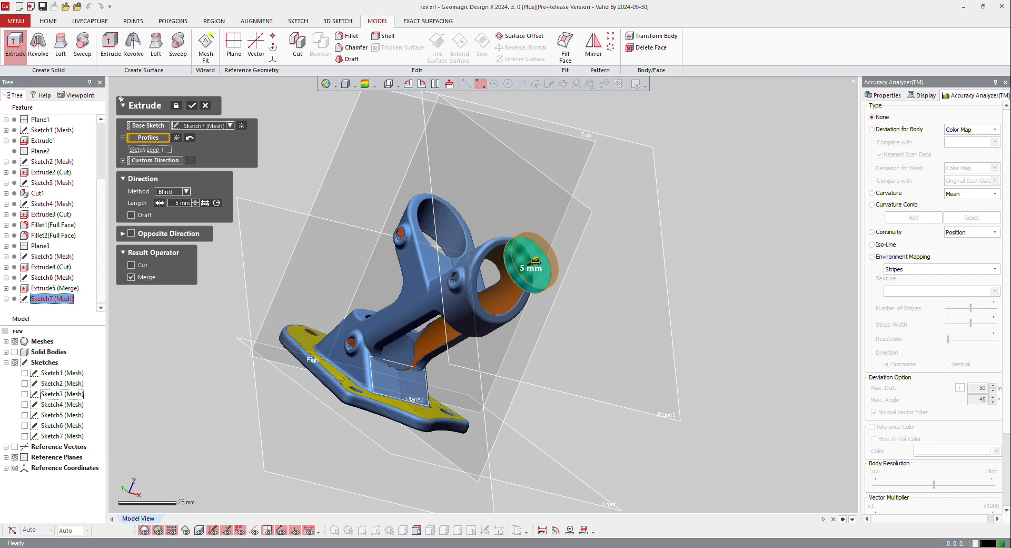
left_click_drag(536, 260, 495, 279)
left_click(160, 192)
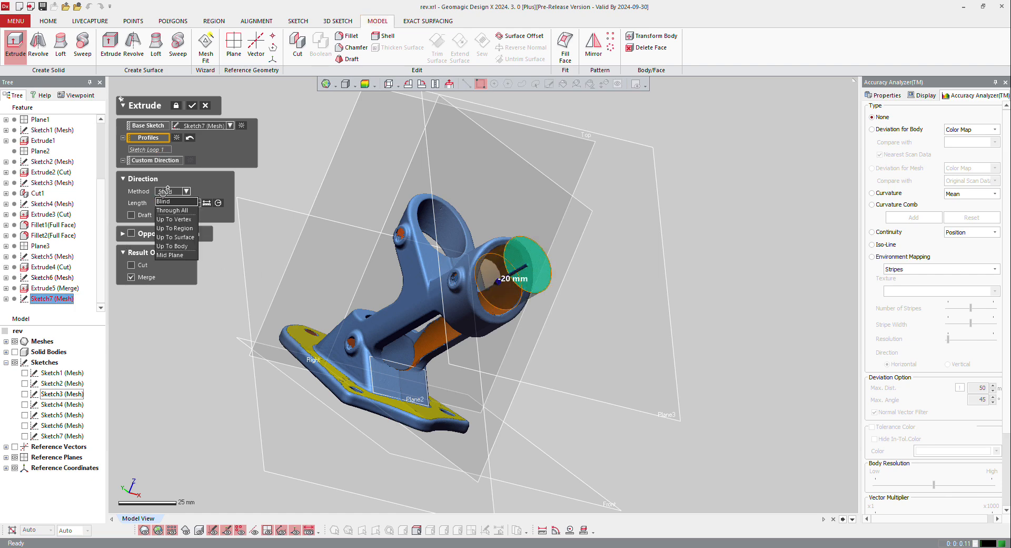
left_click(181, 210)
left_click(146, 253)
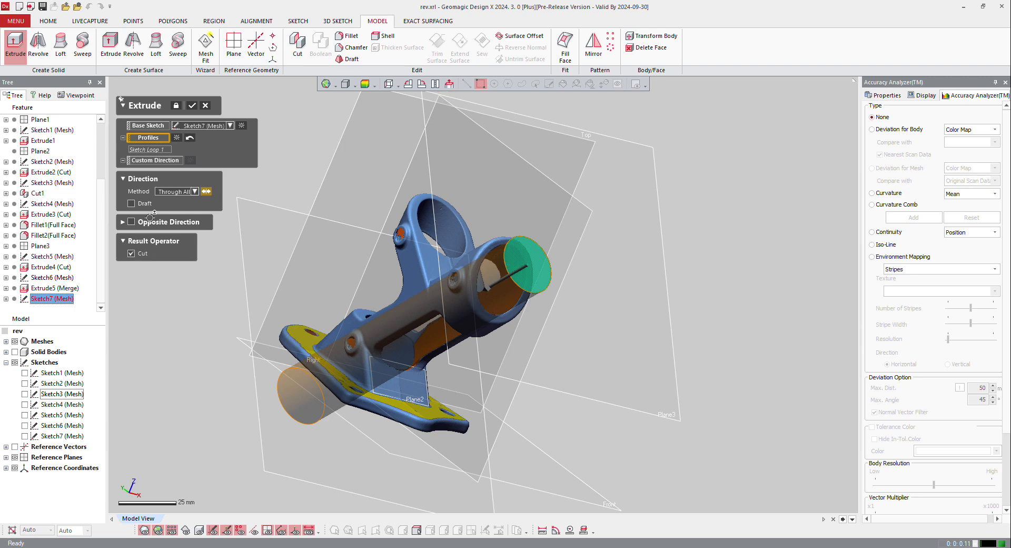
left_click(193, 105)
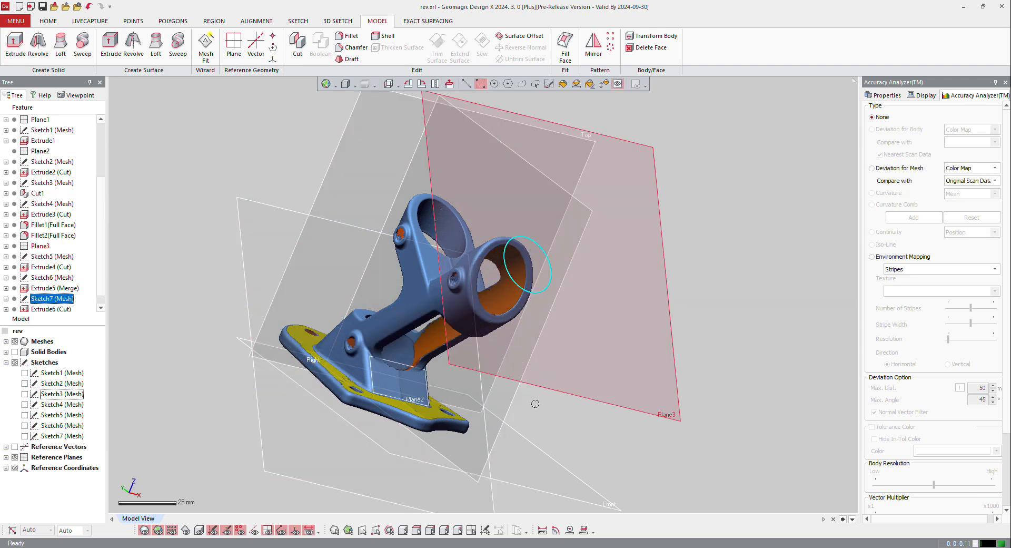
- Compare the cut solid body with the scan mesh, leaving only the mesh displayed
key("Tab")
right_click_drag(466, 348, 448, 322)
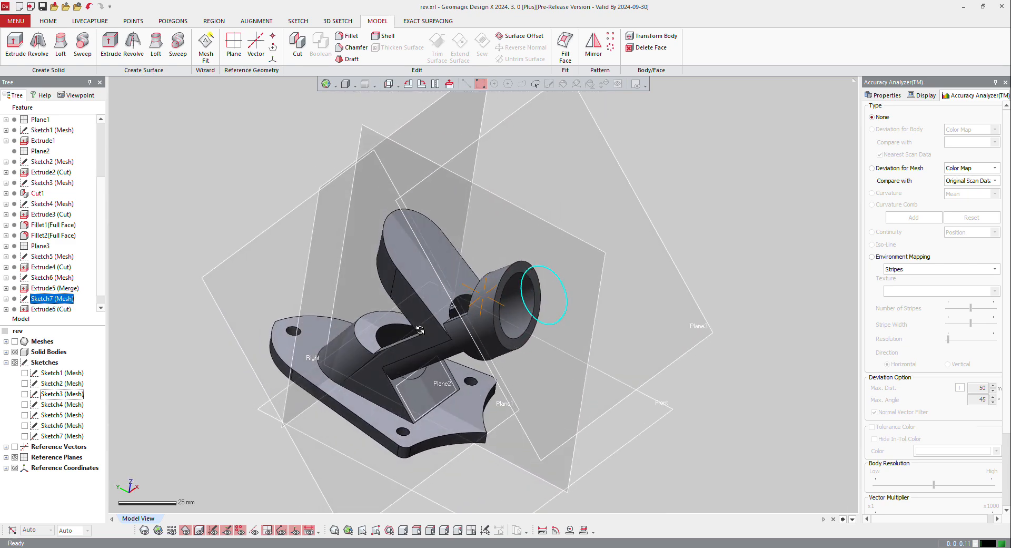
left_click(146, 532)
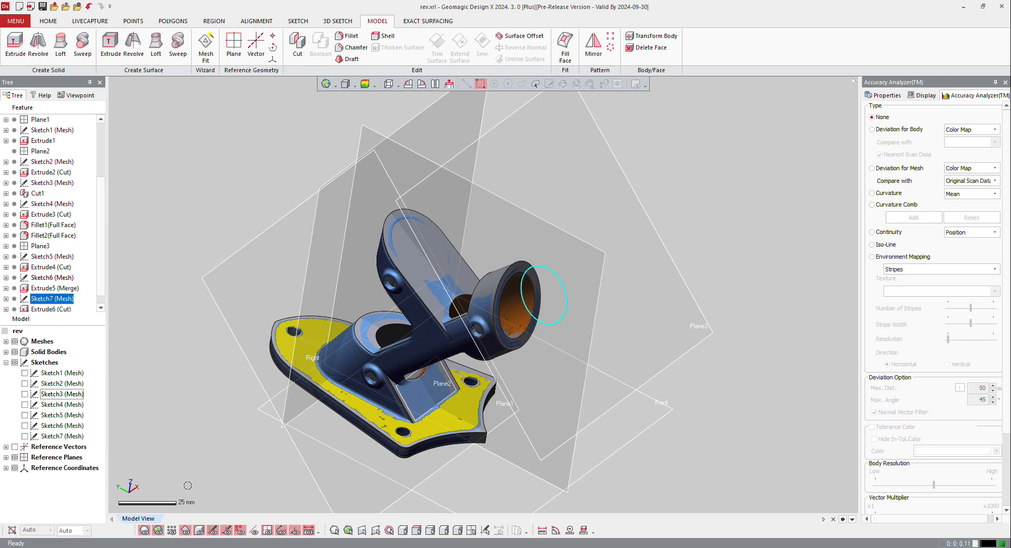
key("ctrl+5")
key("ctrl+5")
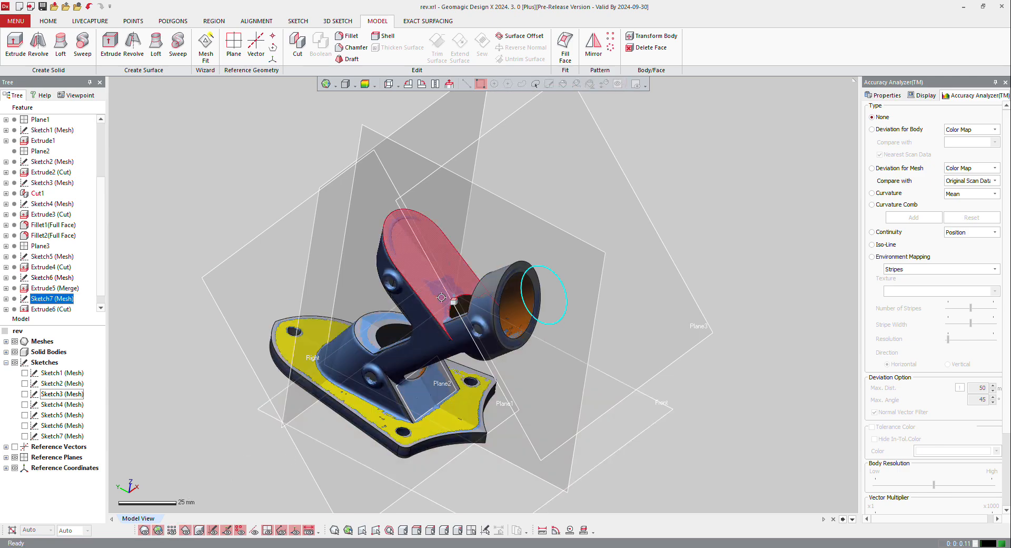
key("ctrl+5")
right_click_drag(439, 245, 498, 350)
scroll(497, 349, "down", 4)
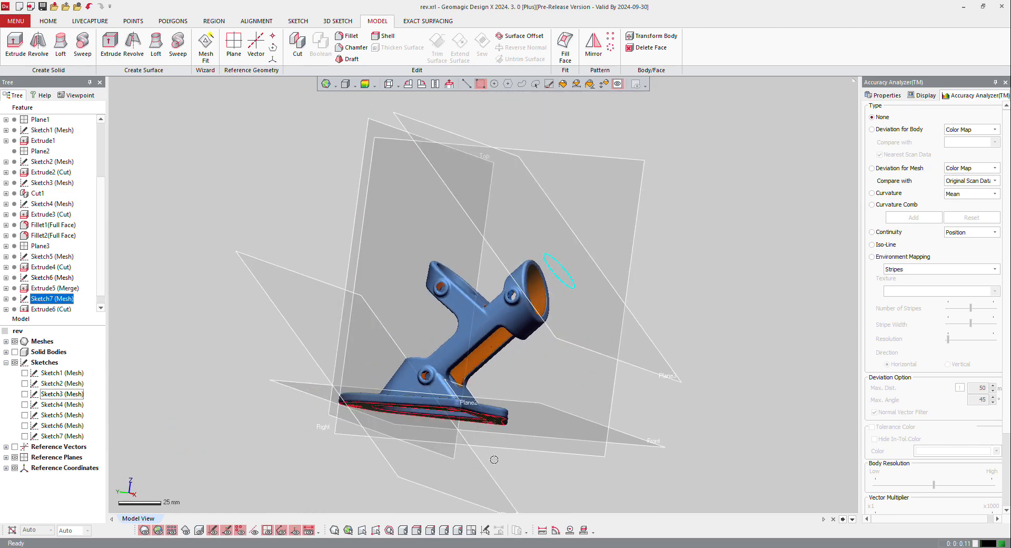
- Create an offset copy of the Front plane just above the tops of both pole sockets
right_click_drag(494, 459, 432, 455)
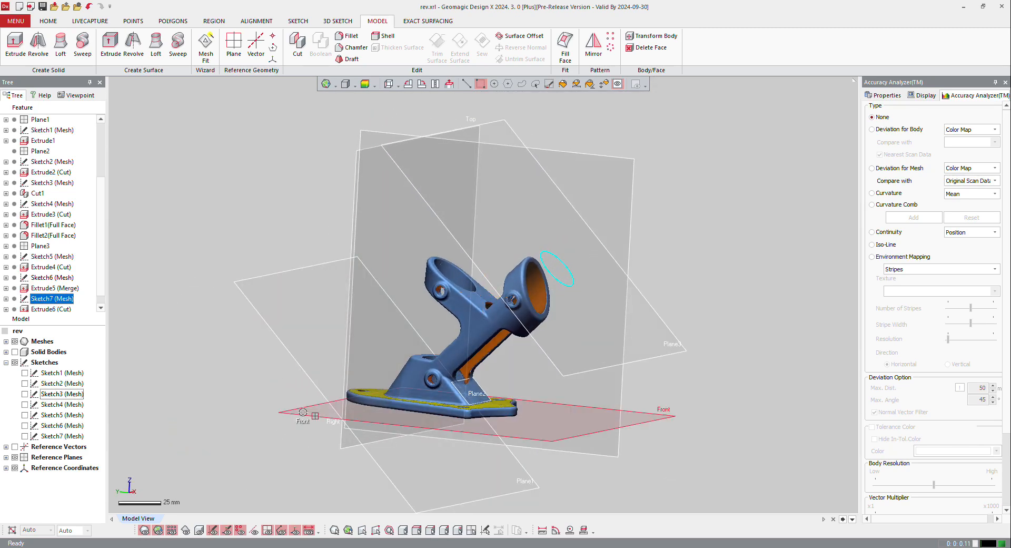
left_click_drag(304, 412, 328, 237)
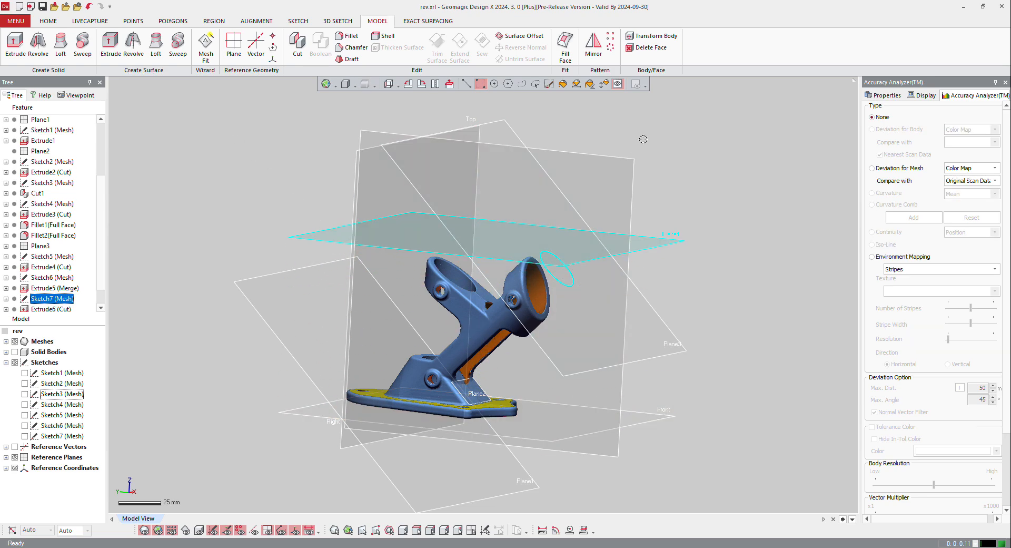
right_click(327, 242)
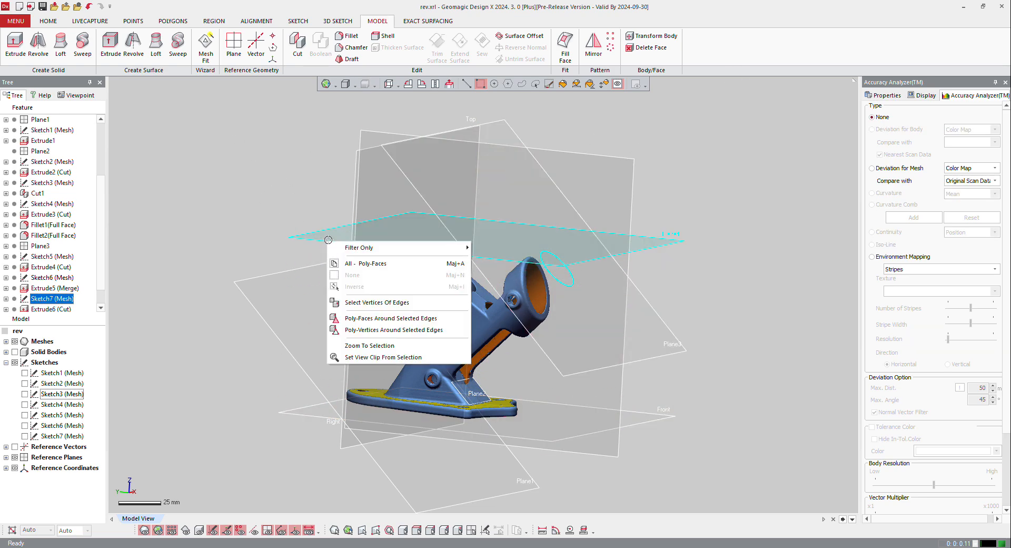
left_click(317, 230)
left_click(50, 22)
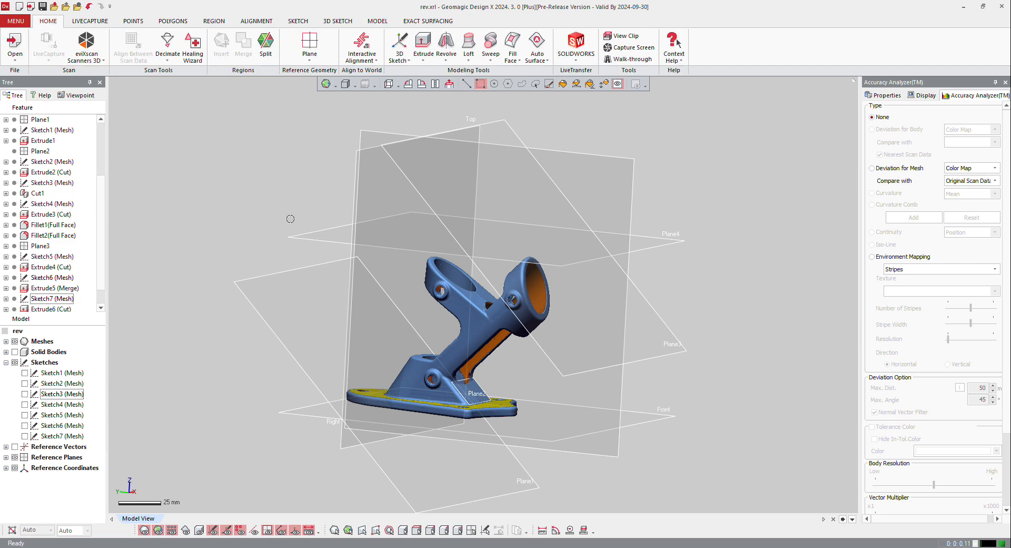
- Create a mesh sketch on Plane4 with the section polyline offset 31.5 mm and a silhouette range of 12.5 mm
left_click(309, 237)
right_click(309, 237)
left_click(320, 208)
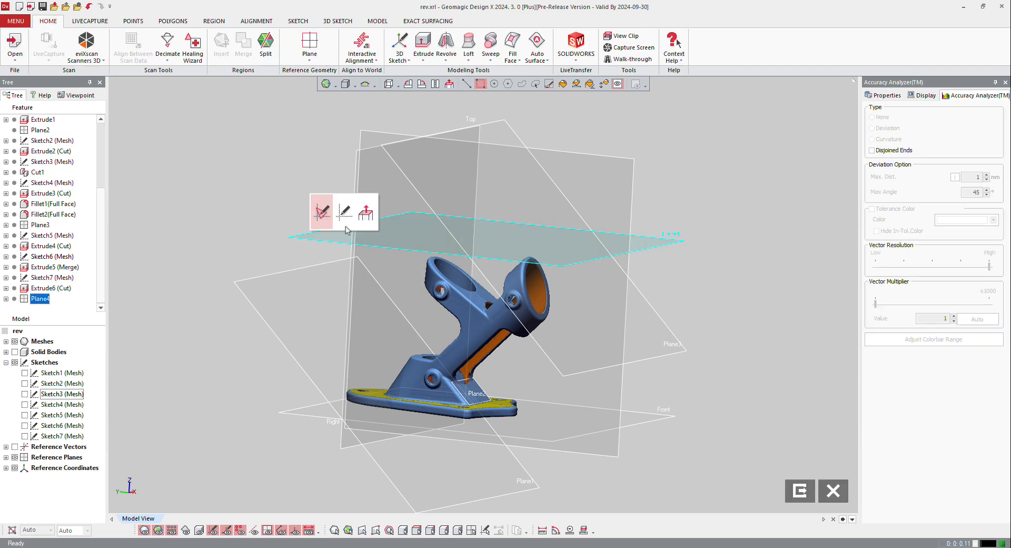
left_click_drag(489, 183, 490, 237)
right_click_drag(493, 350, 509, 406)
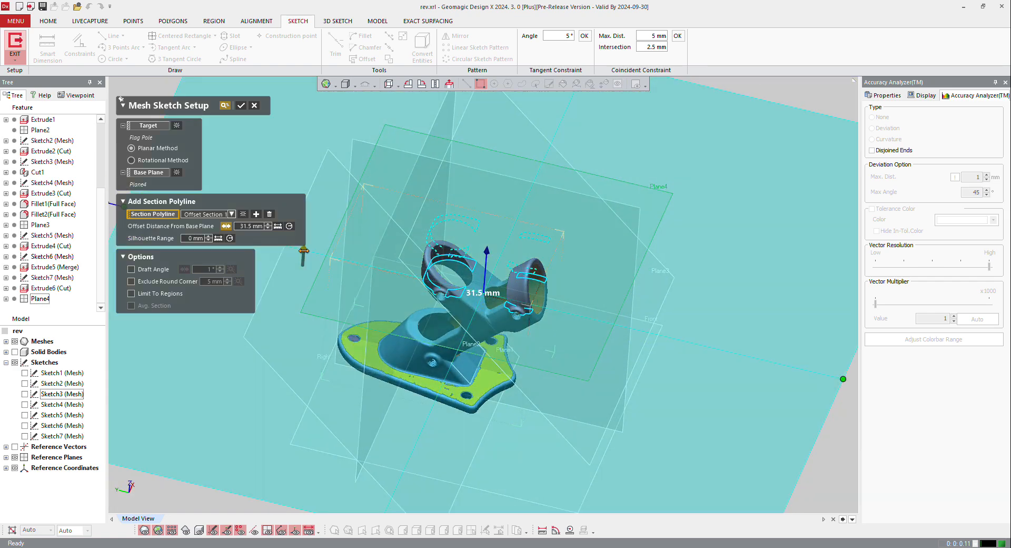
left_click_drag(304, 251, 308, 238)
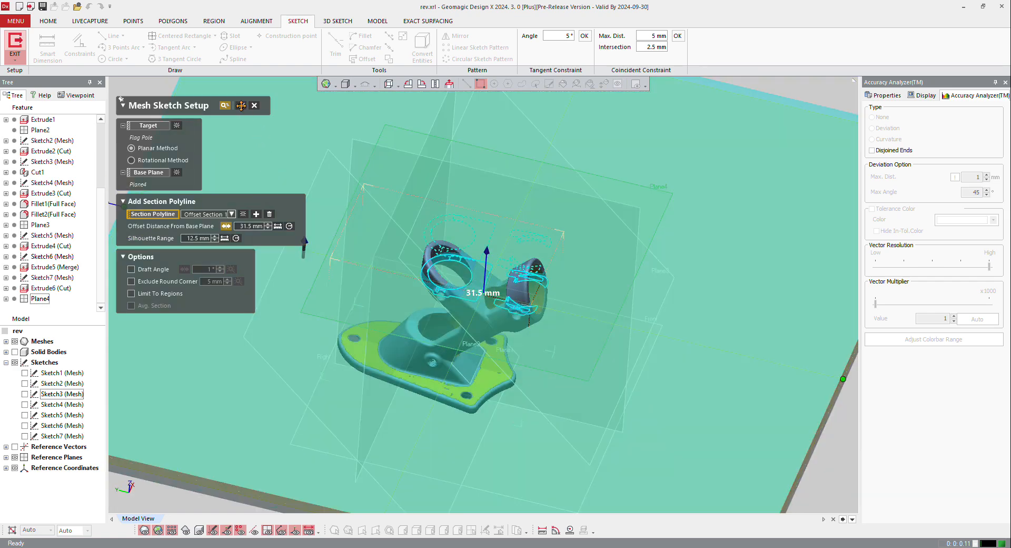
left_click(241, 106)
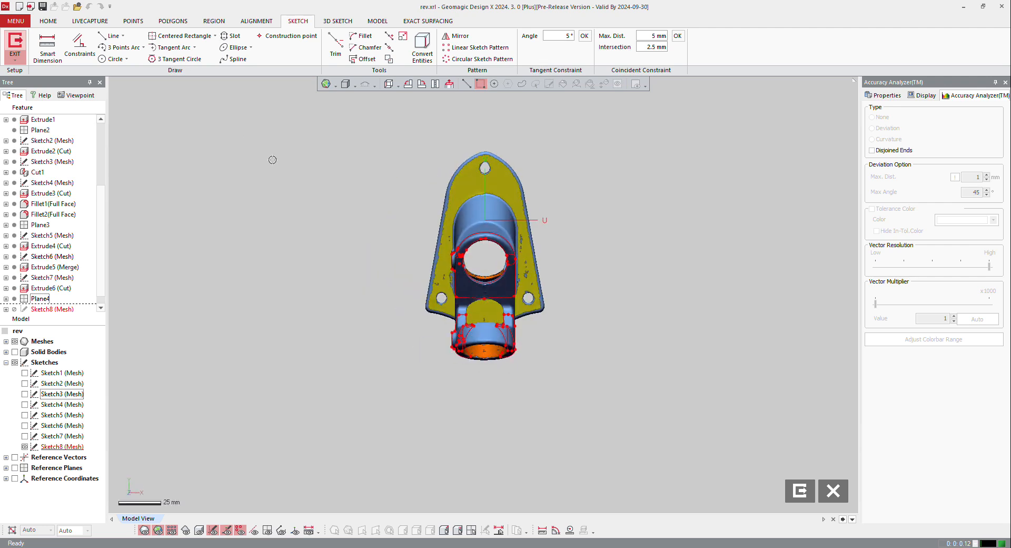
- Fit a circle about 12.86 mm in radius to the bore outline in the upright socket's section
left_click(114, 60)
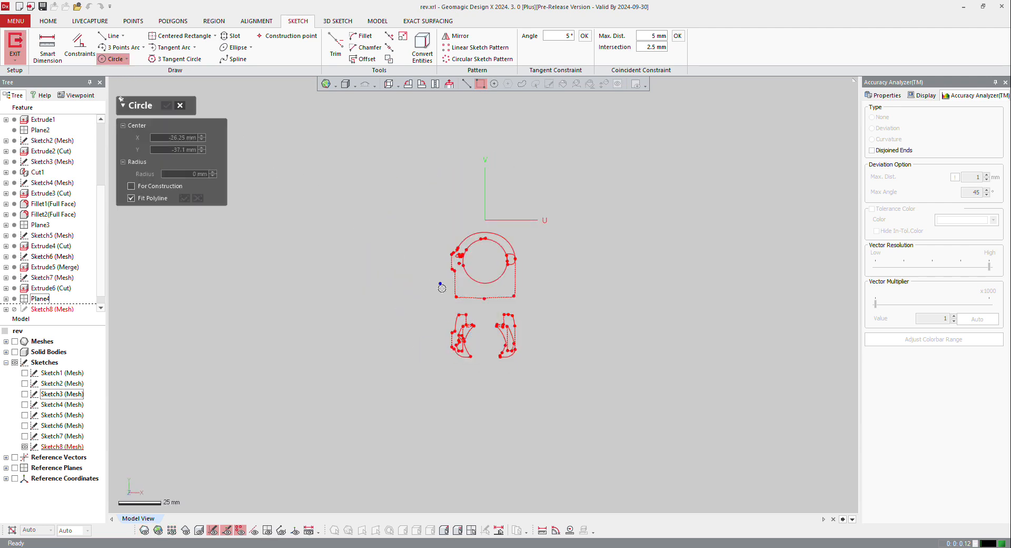
left_click(476, 284)
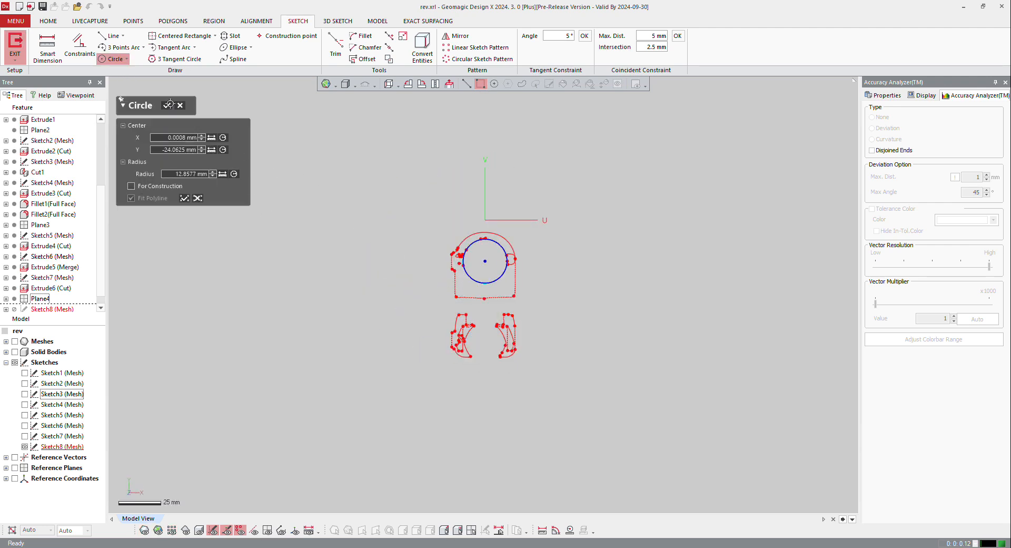
left_click(169, 104)
scroll(492, 196, "up", 3)
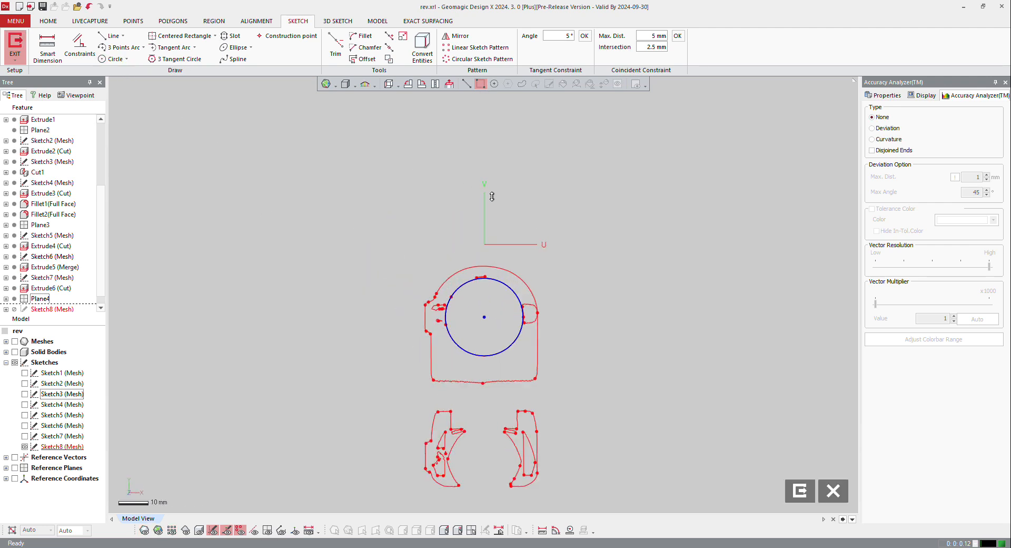
- Draw a 60 mm vertical centerline from the origin through the circle and constrain the circle's centre coincident with it
left_click(123, 36)
left_click(126, 60)
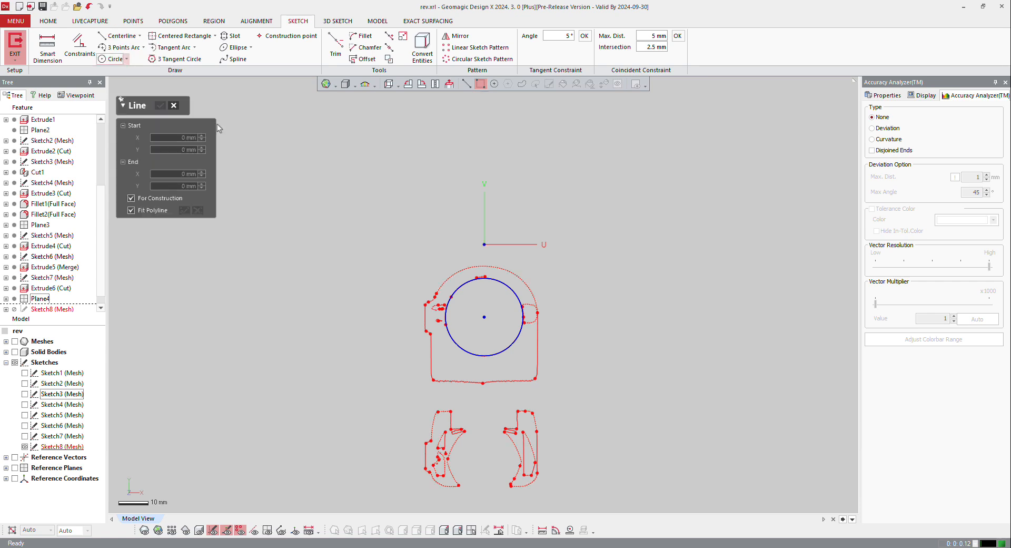
left_click(484, 244)
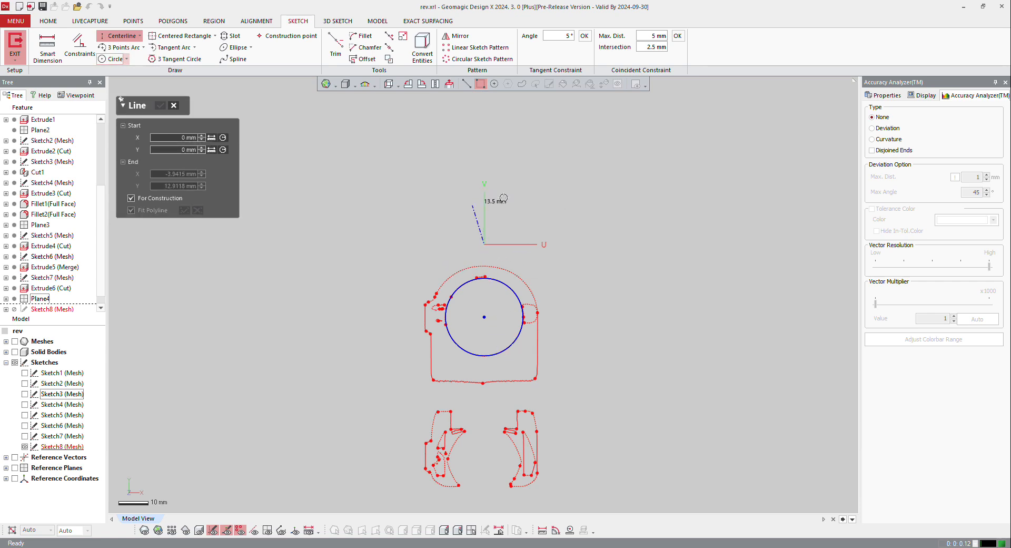
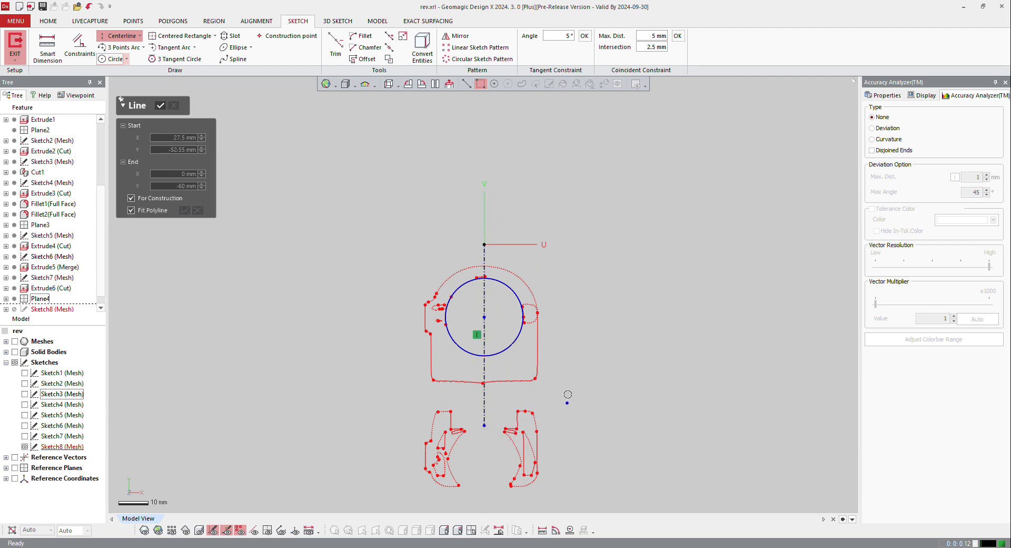
key("Escape")
scroll(479, 329, "up", 5)
double_click(477, 303)
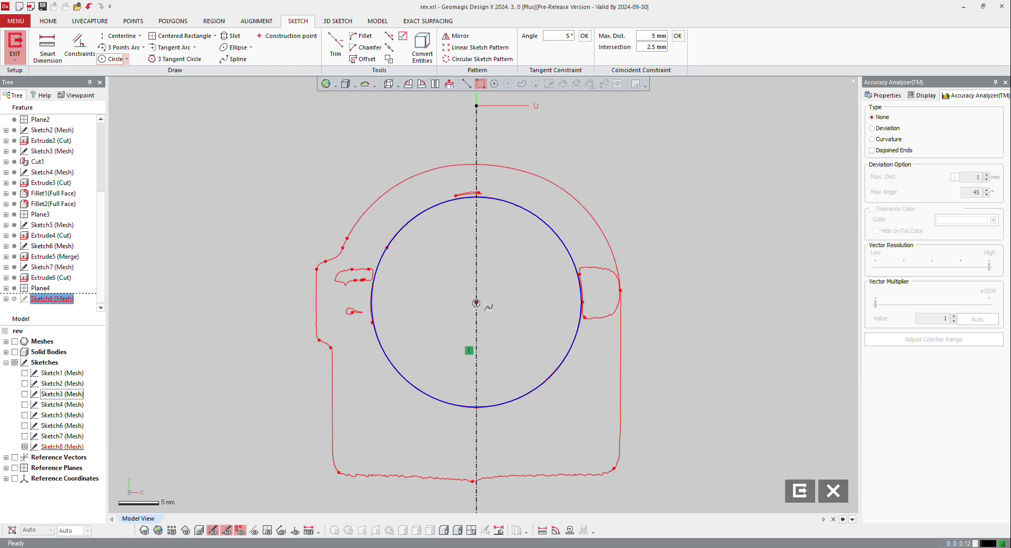
left_click(476, 267)
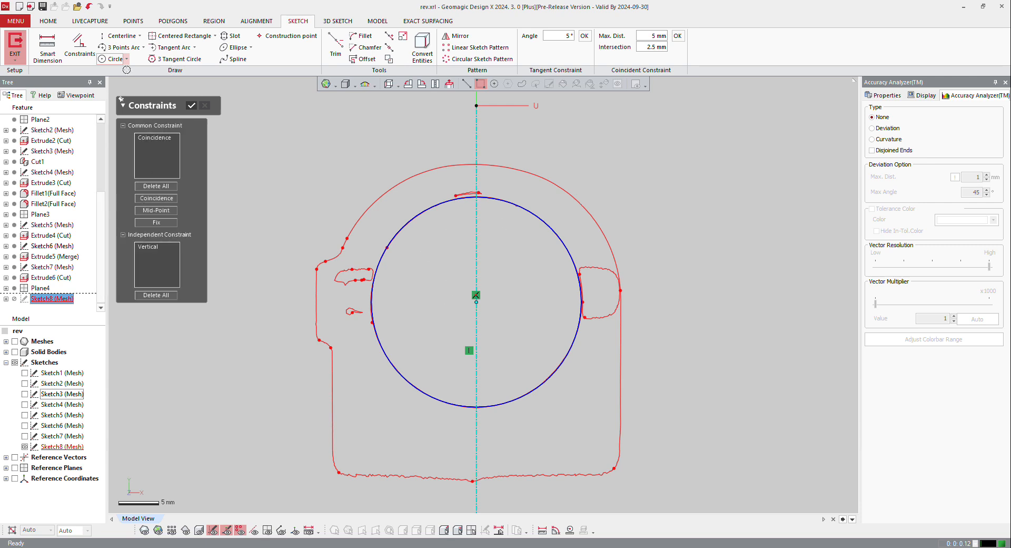
left_click(193, 104)
- Dimension the circle's diameter as 25.7 mm and exit the sketch
left_click(47, 45)
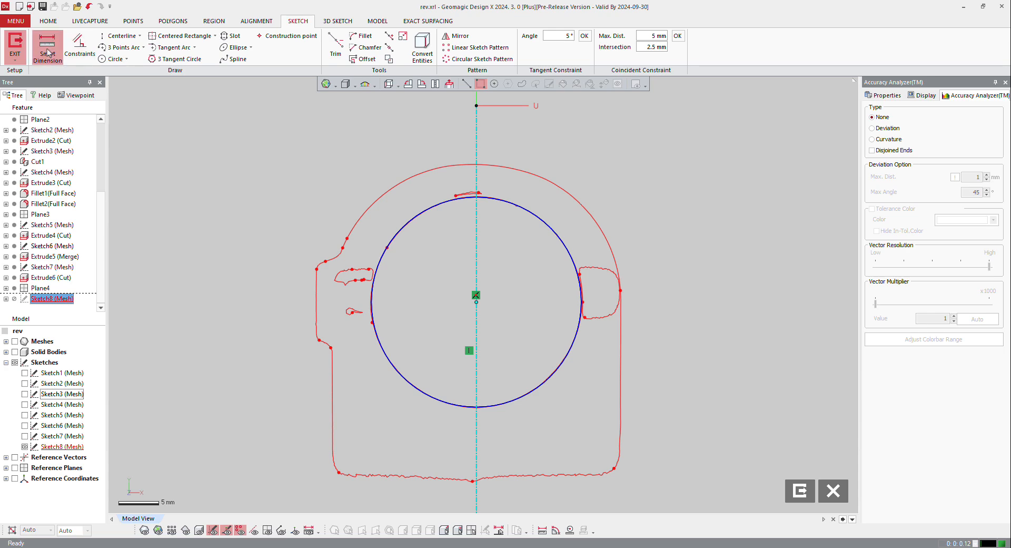
left_click(466, 198)
left_click(452, 199)
left_click(270, 203)
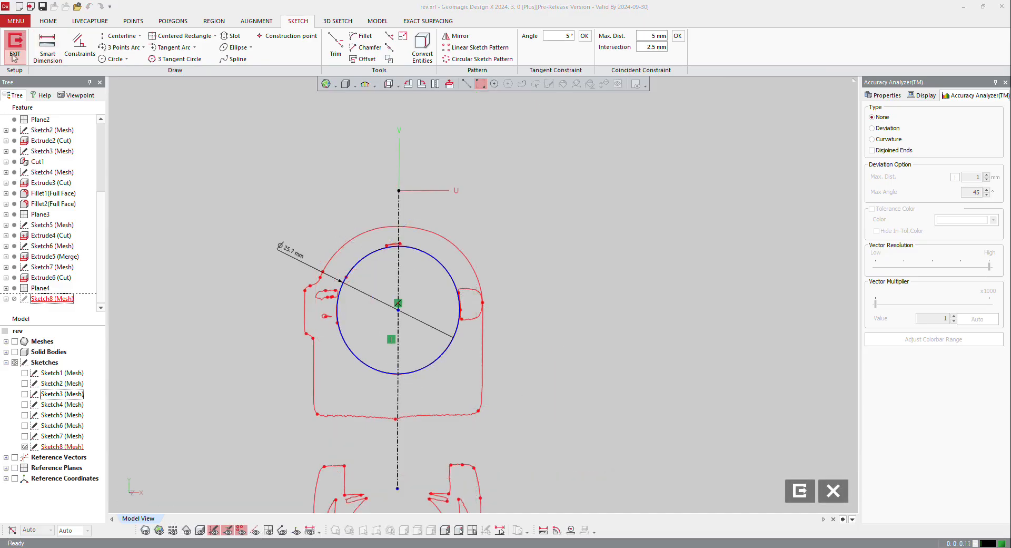
left_click(14, 56)
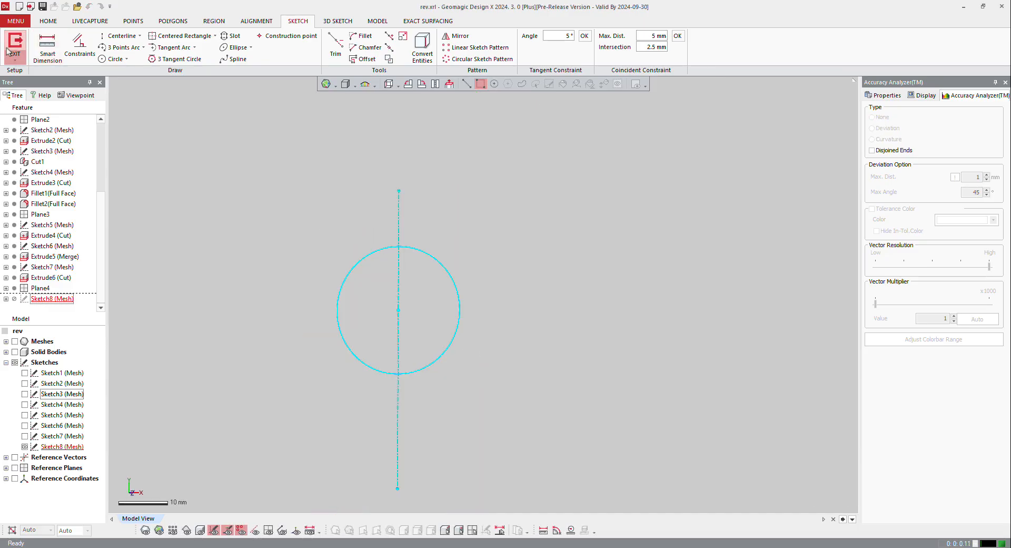
- Extrude the 25.7 mm circle as a Through All cut, reversed toward the base plate, through the upright socket
right_click(451, 274)
right_click(447, 271)
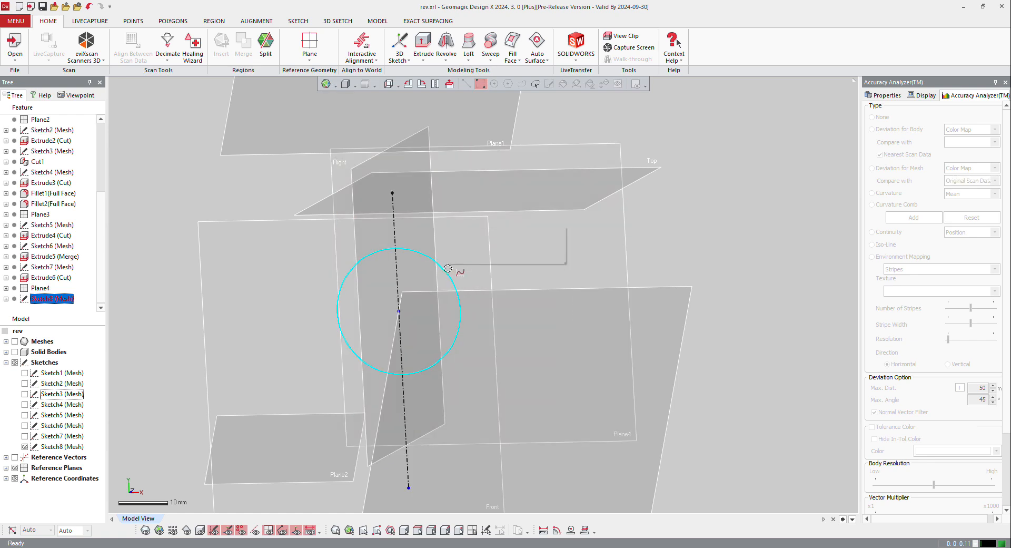
left_click(459, 242)
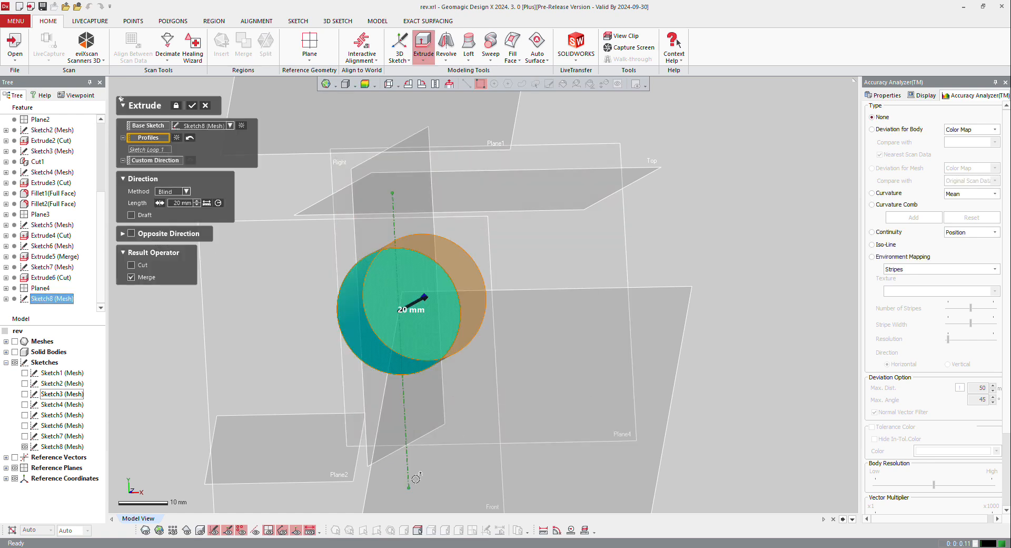
key("ctrl+1")
scroll(543, 398, "down", 5)
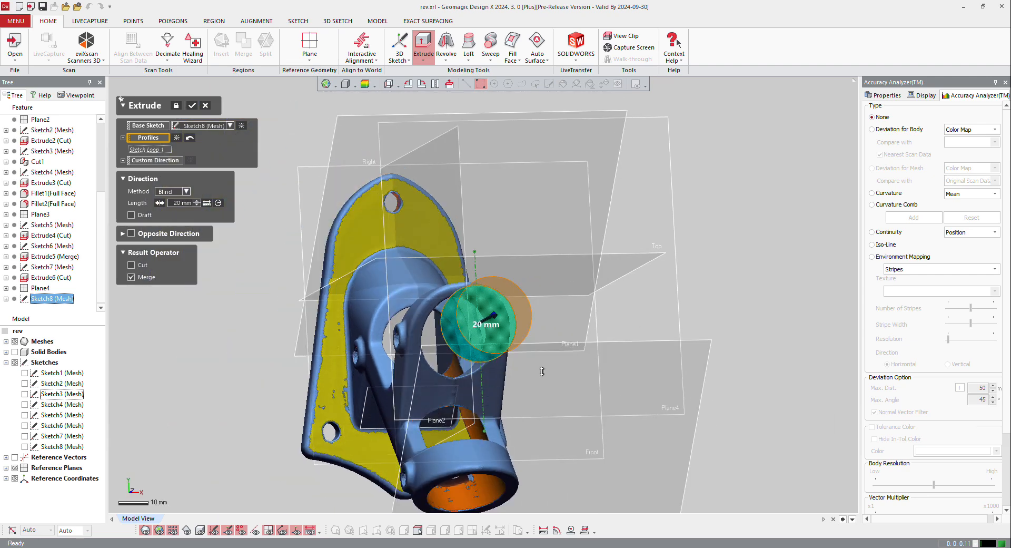
right_click_drag(542, 372, 520, 238)
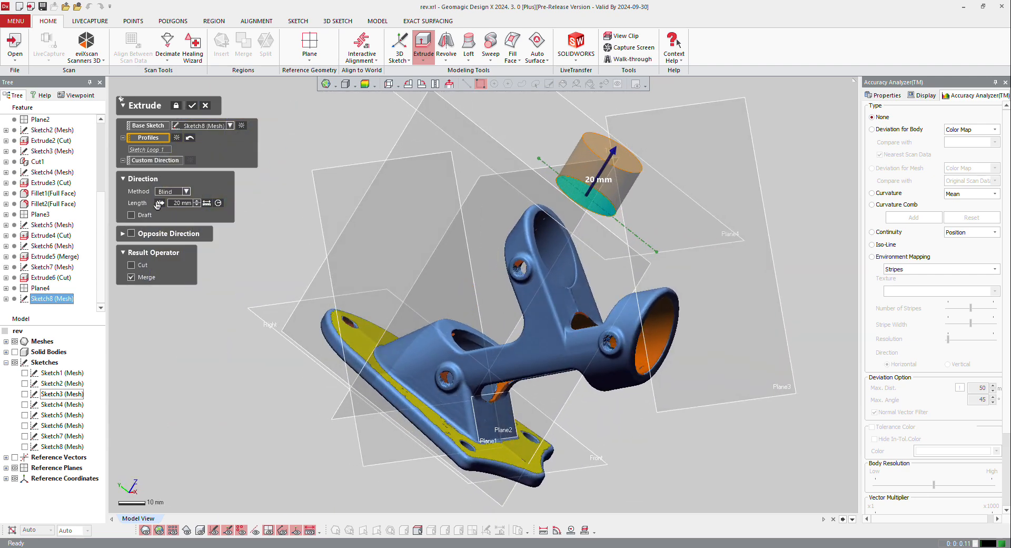
left_click(158, 204)
left_click(170, 193)
left_click(182, 211)
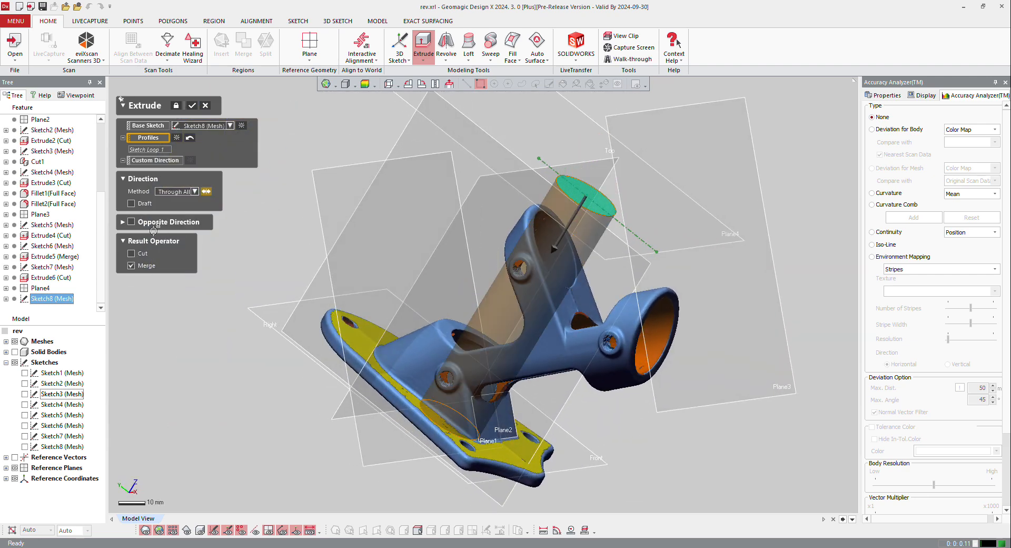
left_click(132, 254)
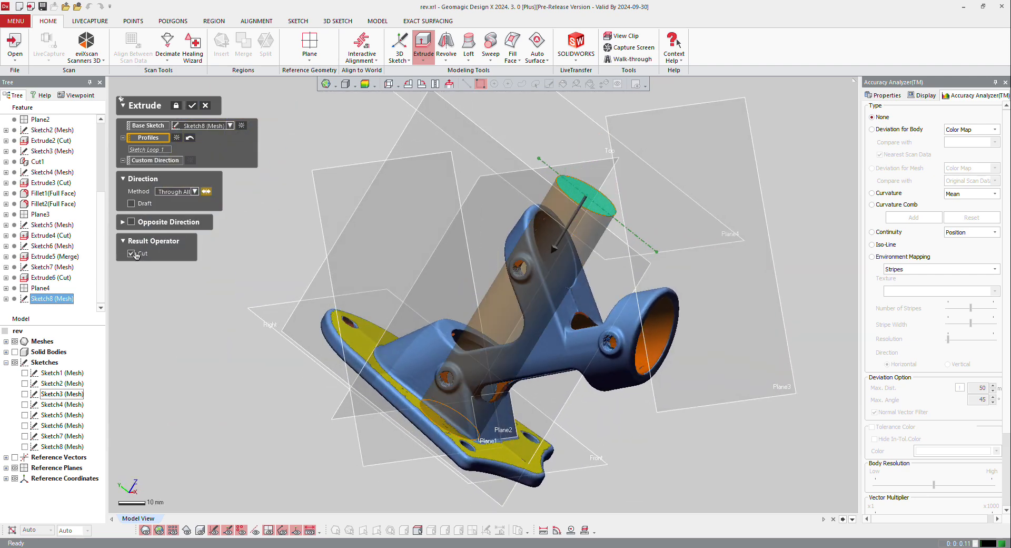
left_click(193, 104)
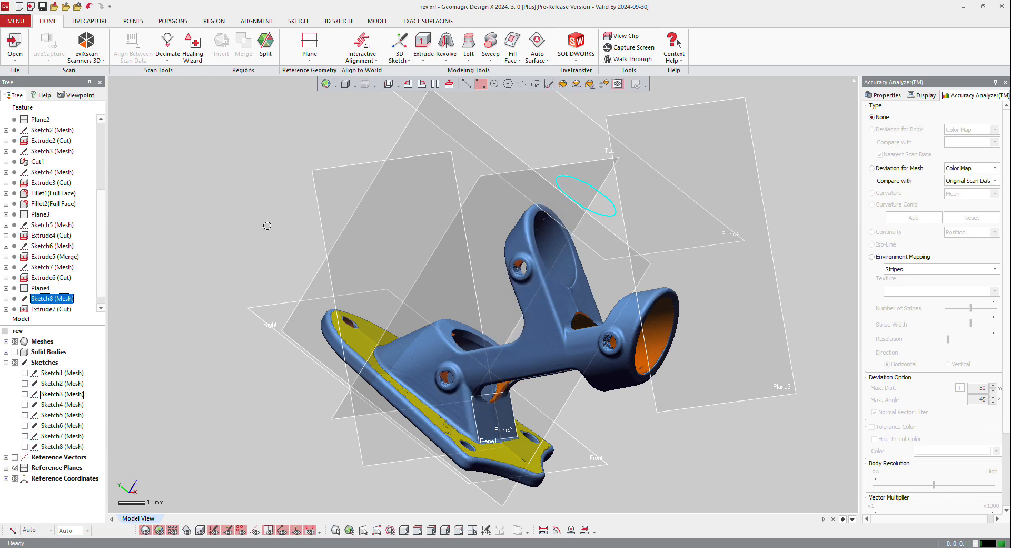
right_click_drag(481, 359, 540, 223)
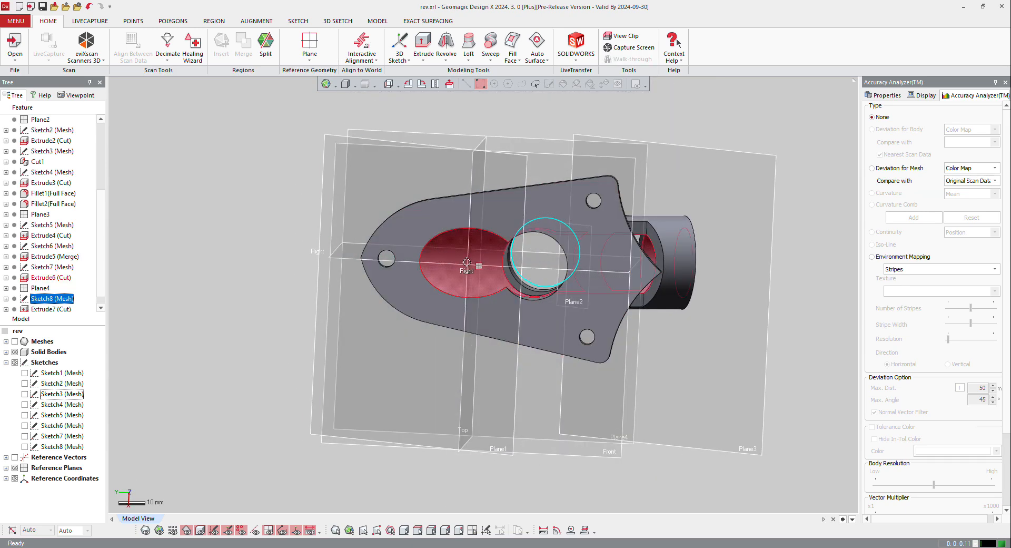
- Switch from the solid to the scan mesh and examine the recess in the underside of the base plate from several angles
right_click_drag(466, 262, 480, 359)
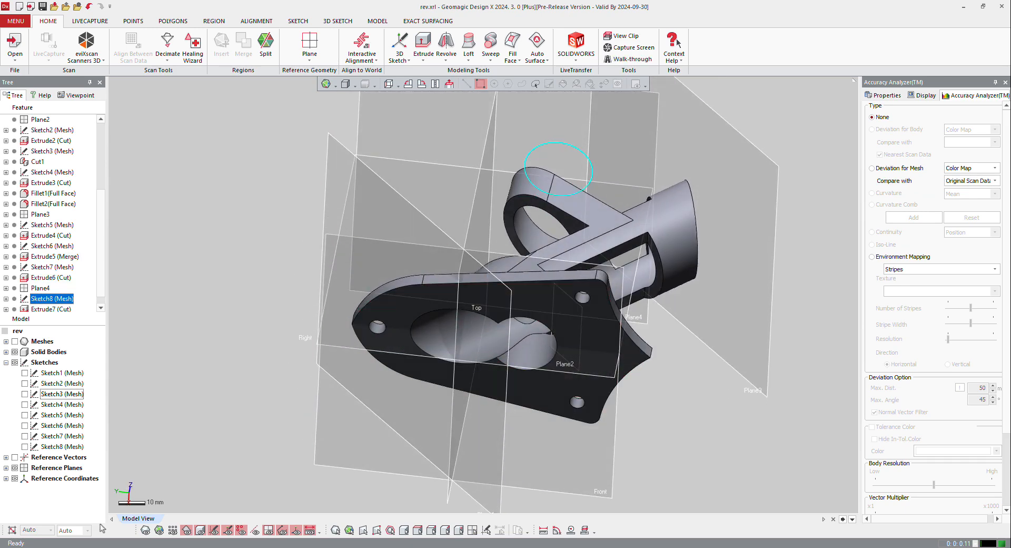
key("Tab")
right_click_drag(517, 306, 400, 273)
scroll(399, 272, "up", 3)
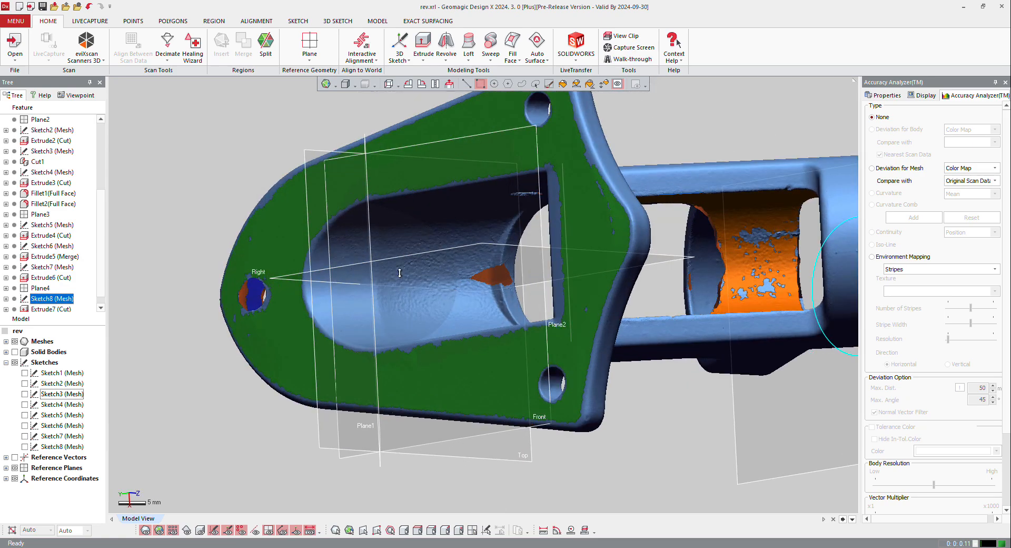
scroll(400, 273, "up", 3)
right_click_drag(492, 309, 501, 327)
right_click_drag(373, 280, 370, 377)
scroll(370, 378, "up", 1)
scroll(370, 378, "down", 2)
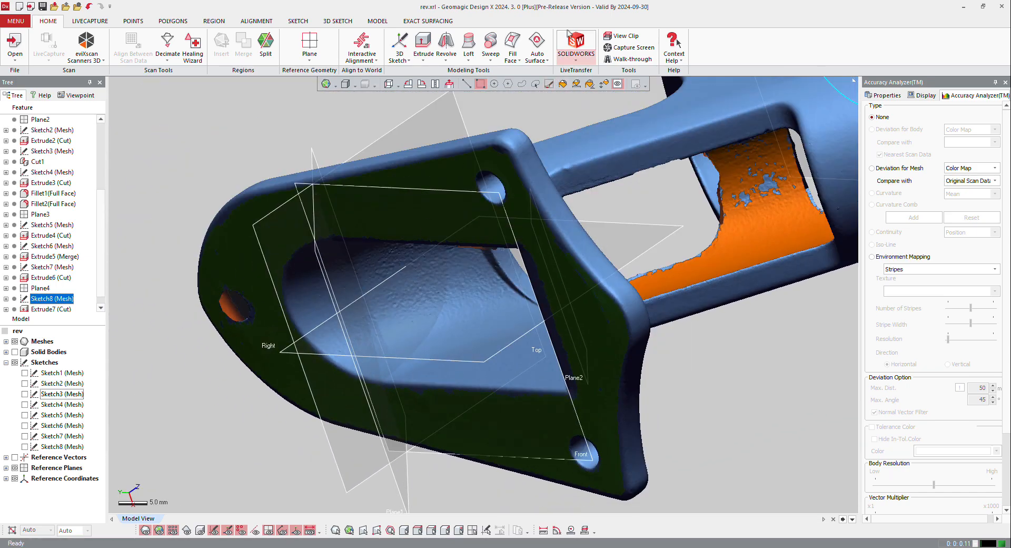
right_click_drag(367, 277, 559, 286)
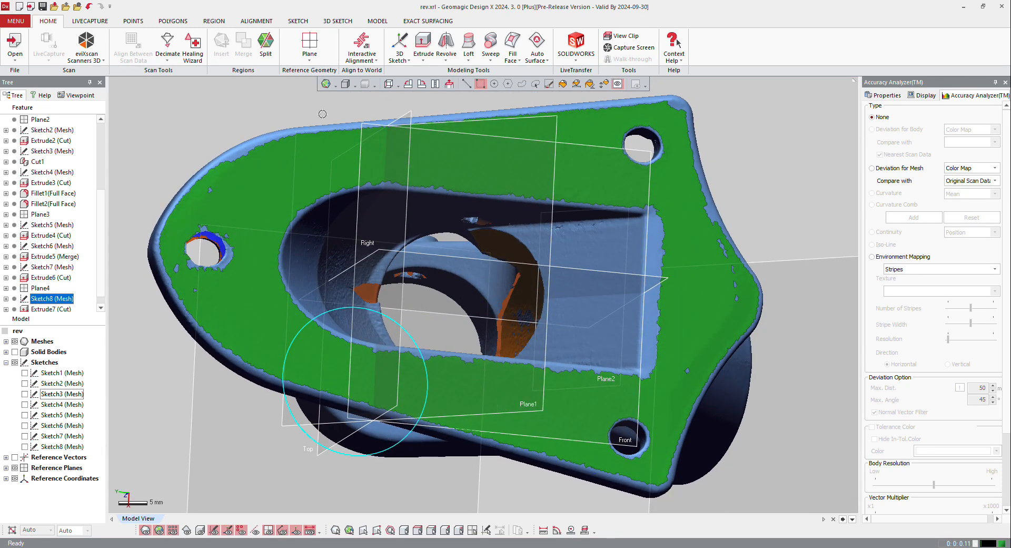
- Select the flat sloped face at the wide end of the base plate's recess on the mesh and insert it as a region
left_click(215, 22)
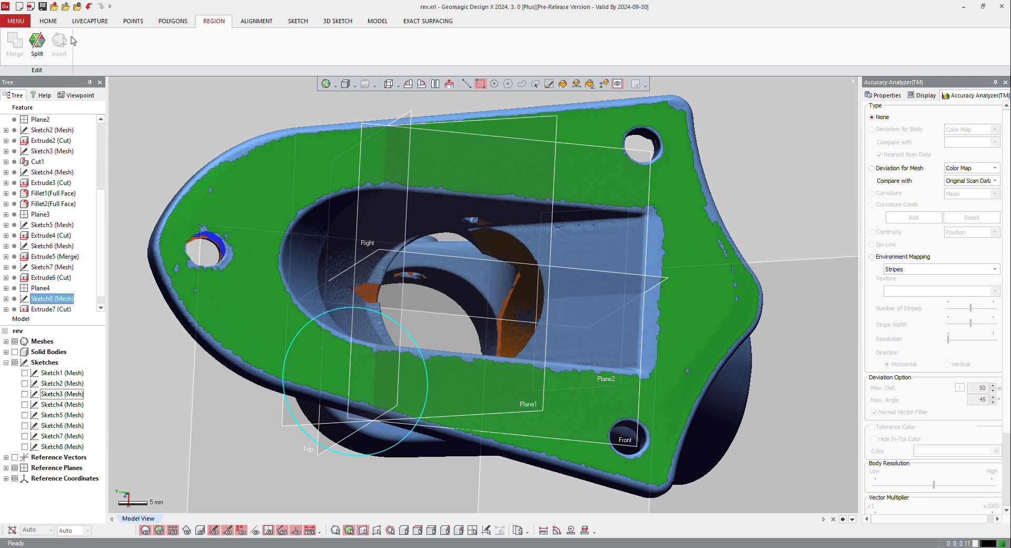
left_click(602, 83)
left_click(607, 253)
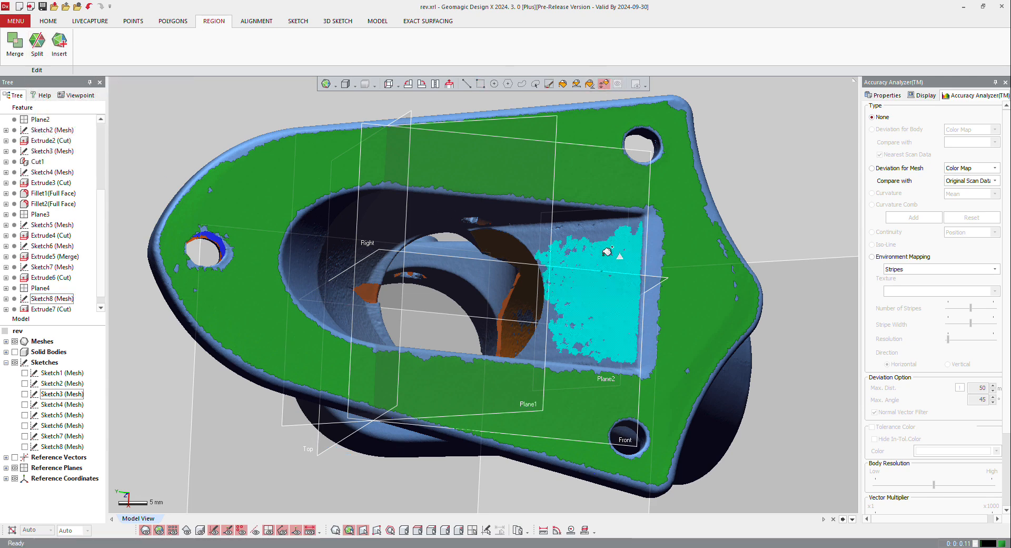
left_click_drag(607, 252, 610, 241)
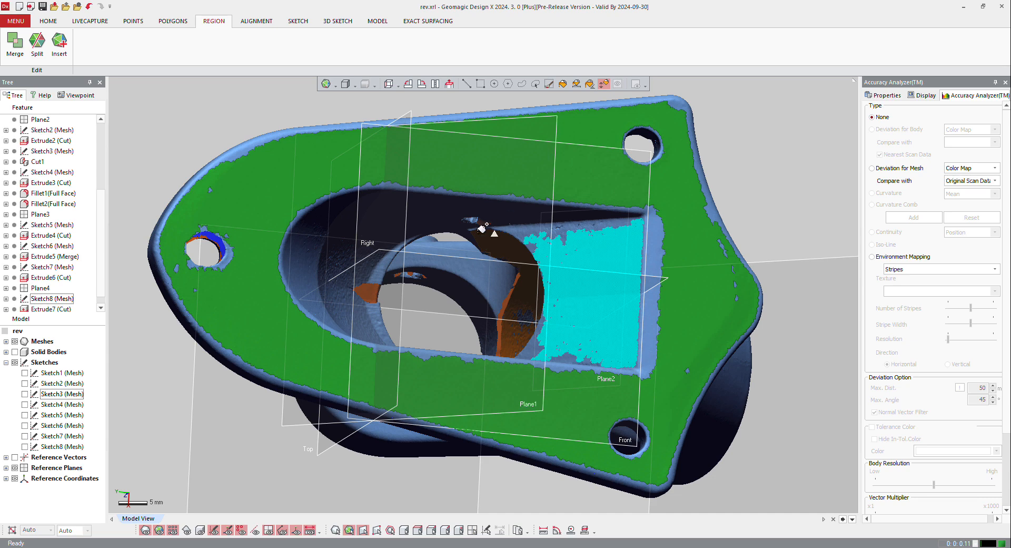
left_click(68, 48)
left_click(467, 85)
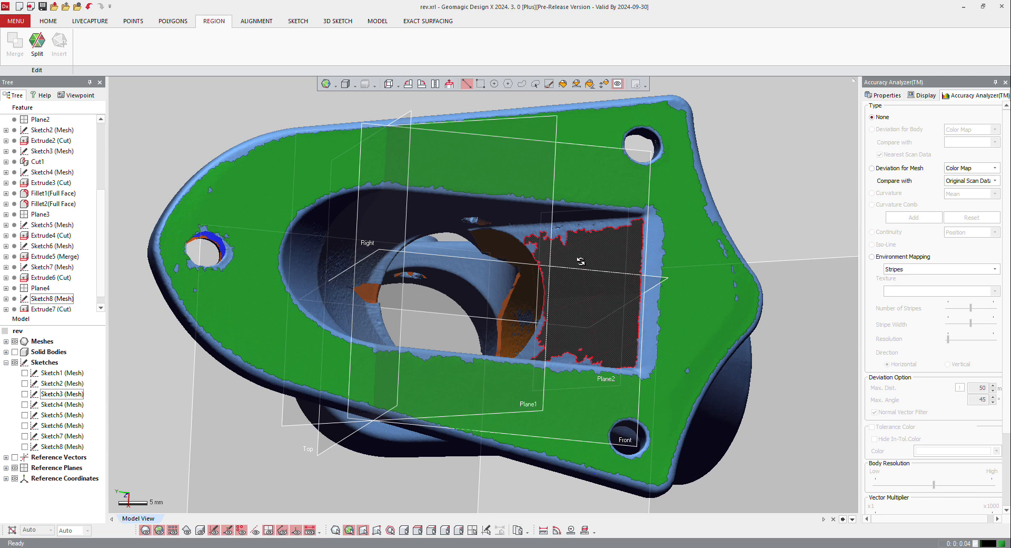
- Select the new planar region in the recess and examine how it meets the surrounding walls and bores
right_click_drag(581, 261, 570, 285)
left_click(569, 285)
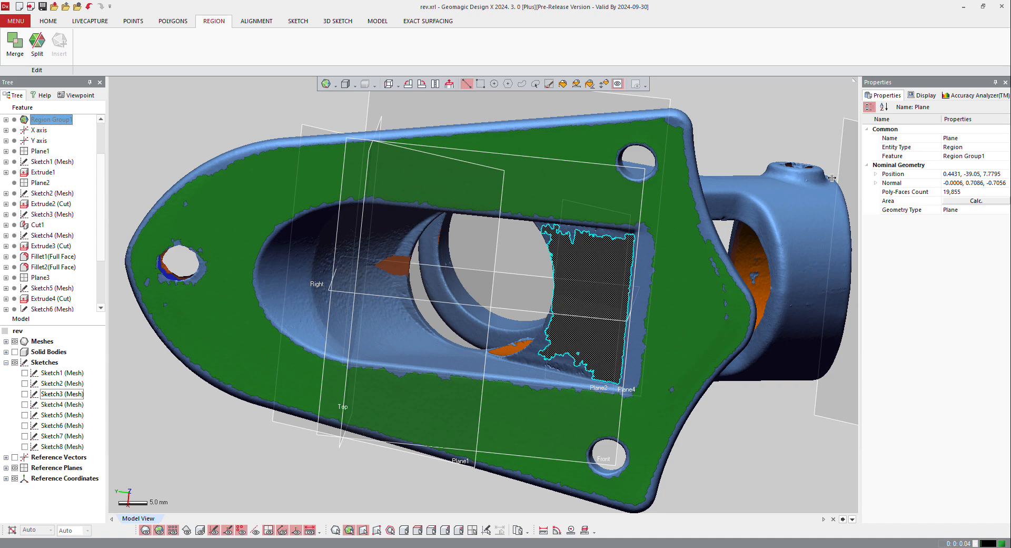
right_click_drag(537, 375, 590, 353)
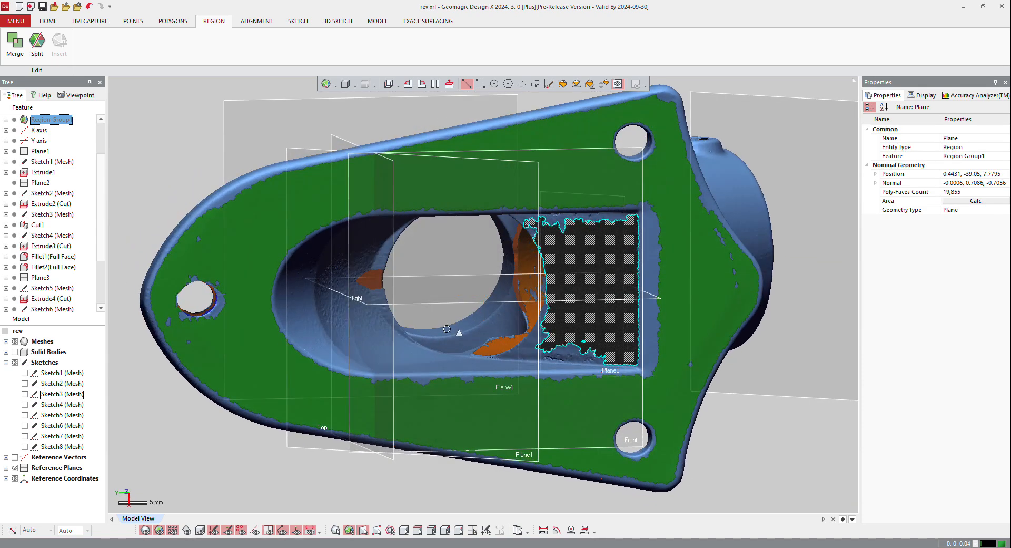
mouse_move(459, 334)
right_mouse_down()
mouse_move(530, 283)
mouse_move(571, 297)
mouse_move(424, 264)
mouse_move(458, 278)
right_mouse_up()
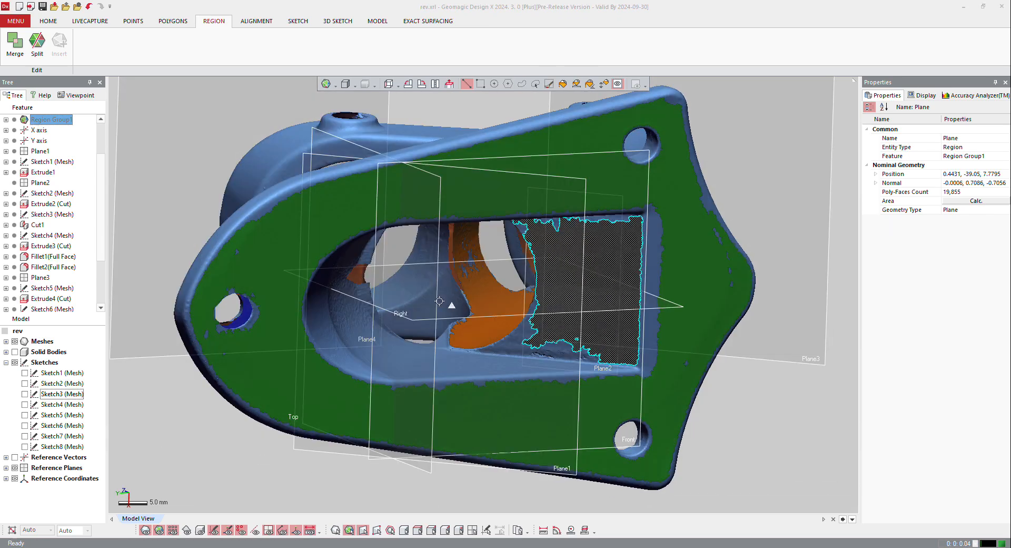
right_click_drag(445, 334, 576, 456)
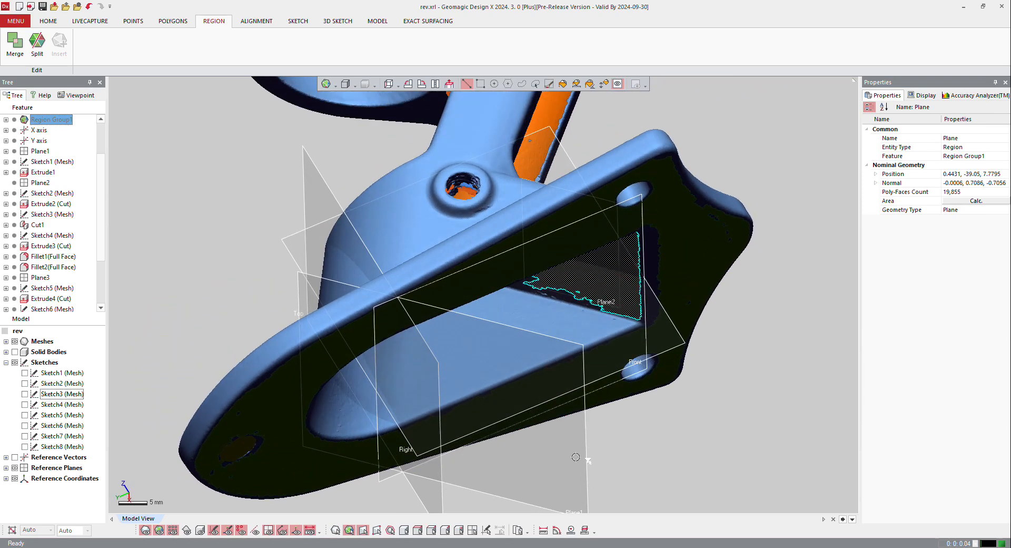
right_click(585, 450)
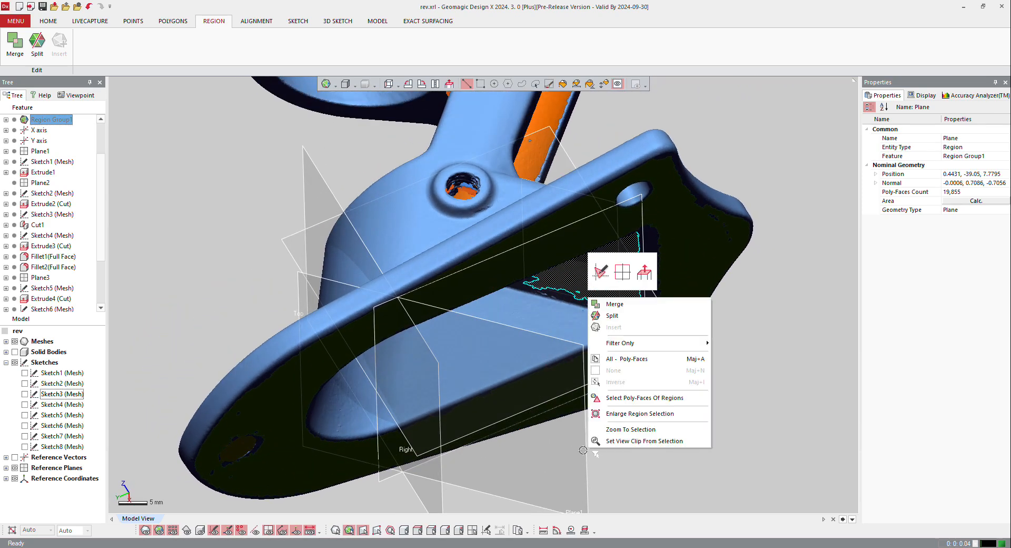
right_click(583, 450)
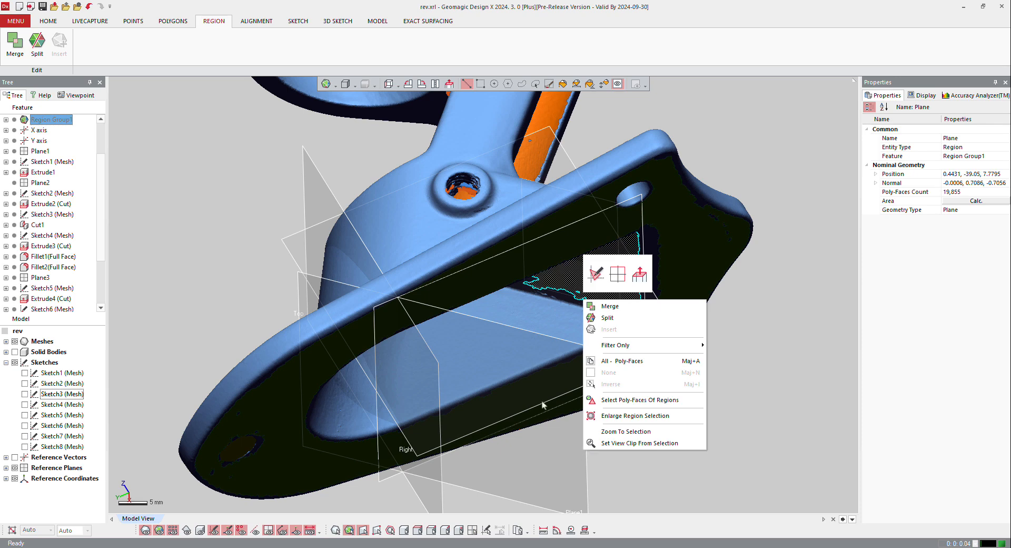
key("Escape")
- Start a mesh sketch on Plane1 with the section polyline offset 26.5 mm from the base plane
left_click(59, 22)
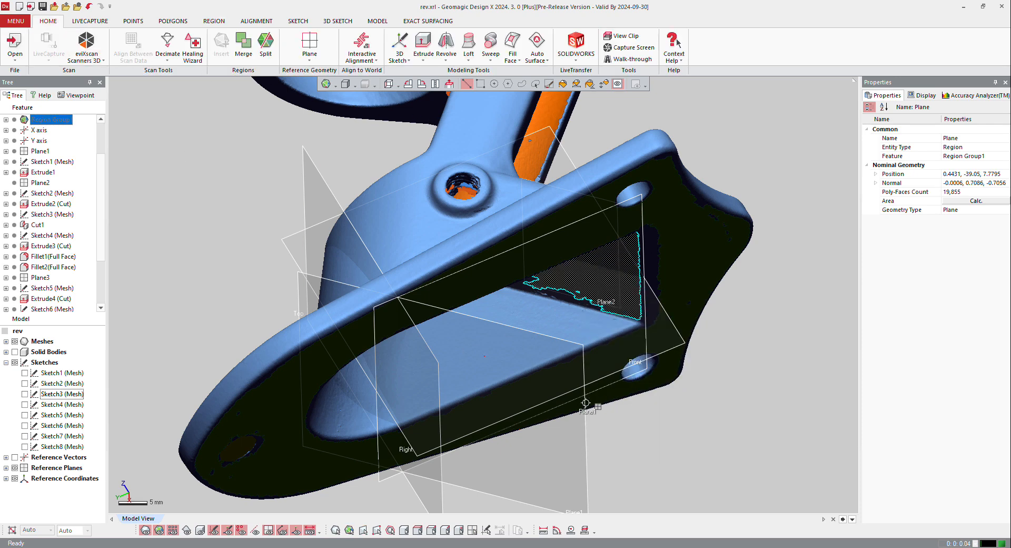
left_click(586, 413)
right_click(586, 415)
left_click(596, 390)
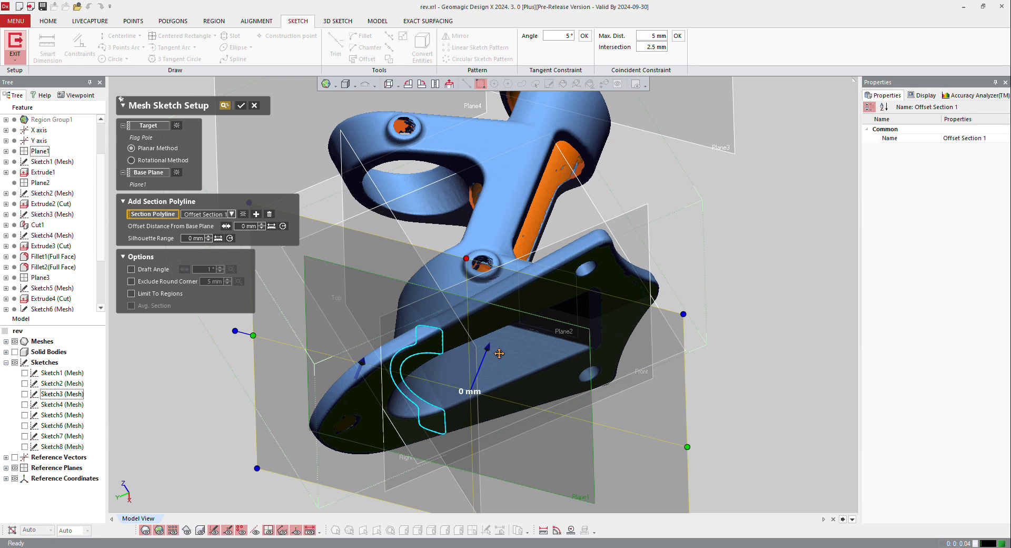
left_click_drag(487, 348, 533, 281)
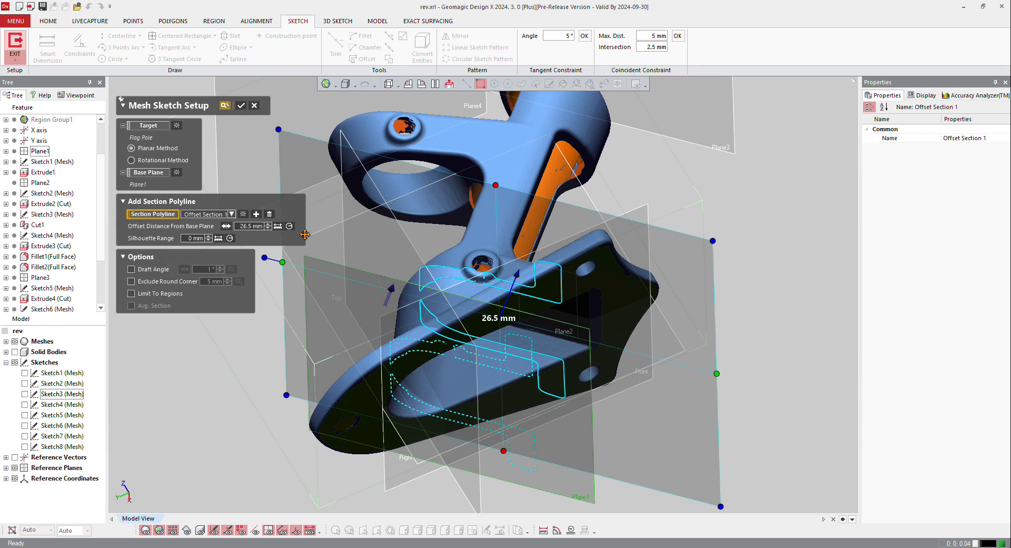
right_click_drag(527, 387, 582, 268)
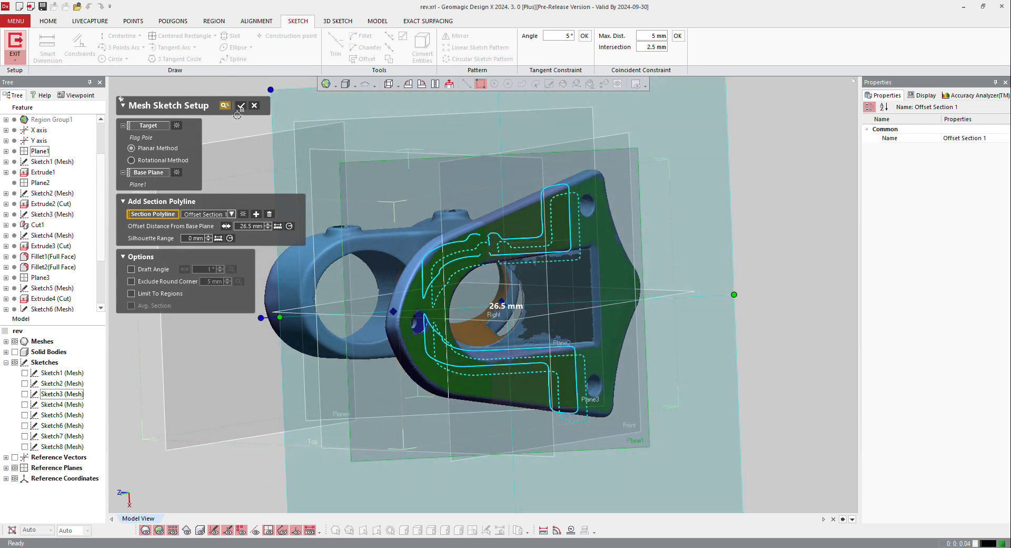
left_click(240, 107)
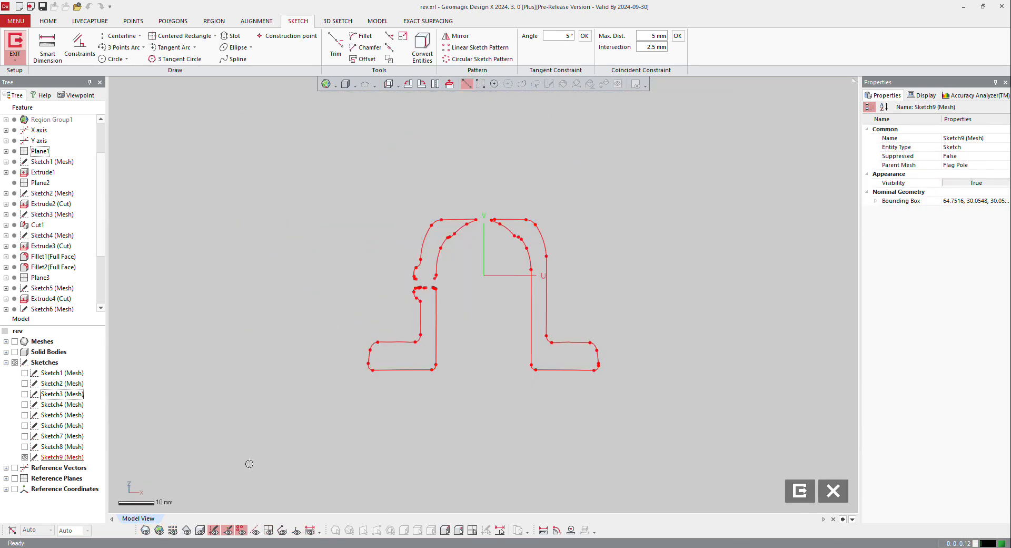
- Show the solid body, convert the circular bore edge on the base plate's underside into the sketch, and hide the body again
left_click(202, 532)
right_click_drag(469, 369, 470, 158)
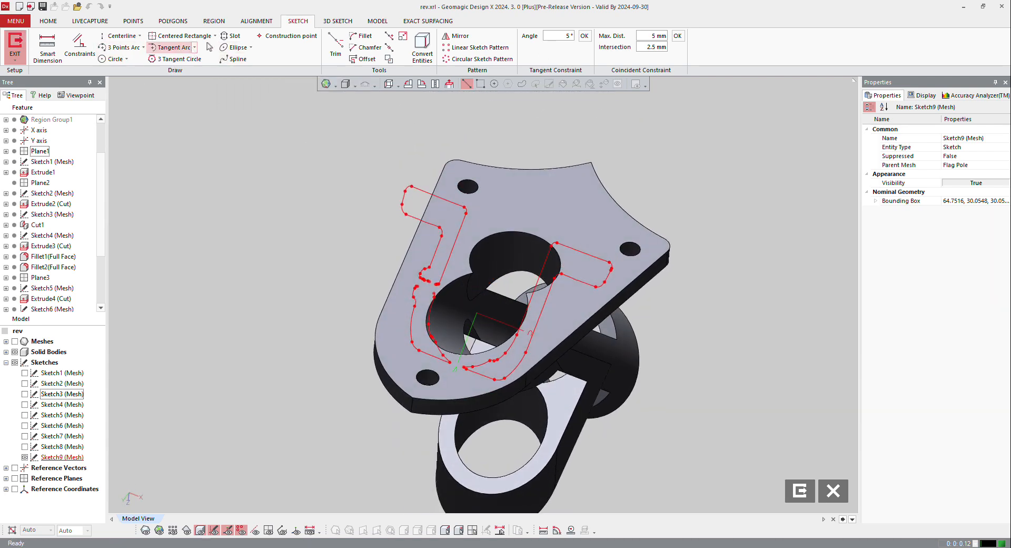
left_click(423, 47)
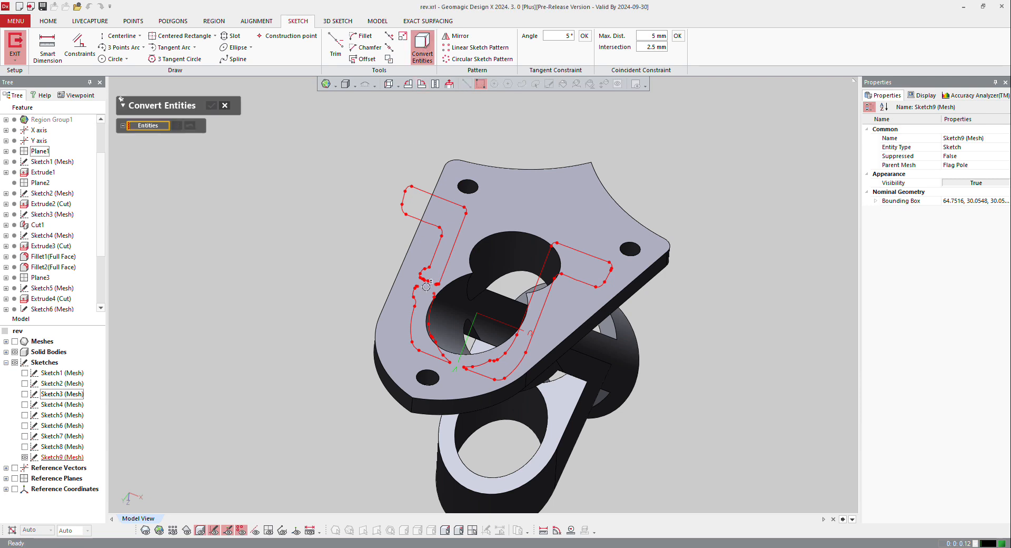
left_click(429, 310)
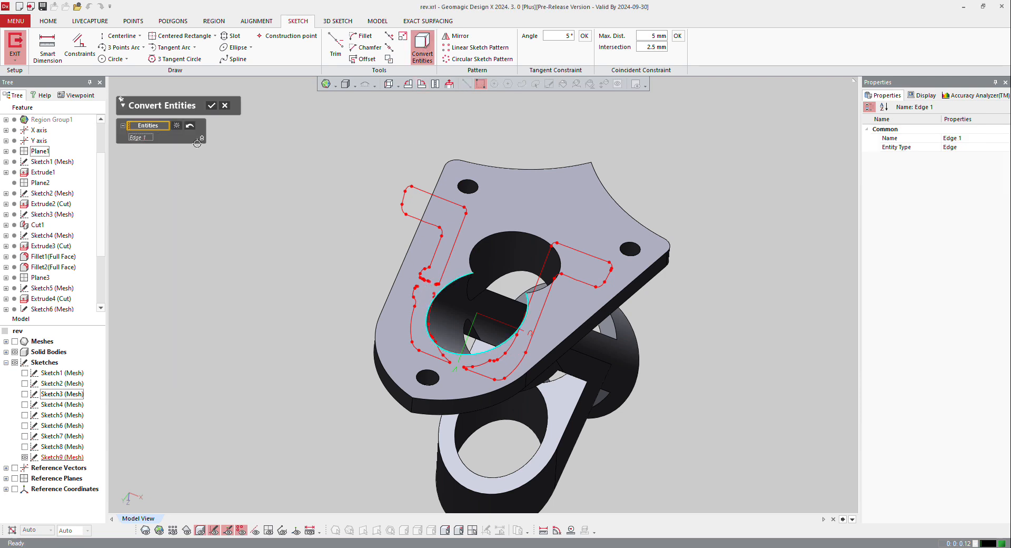
left_click(211, 105)
key("ctrl+5")
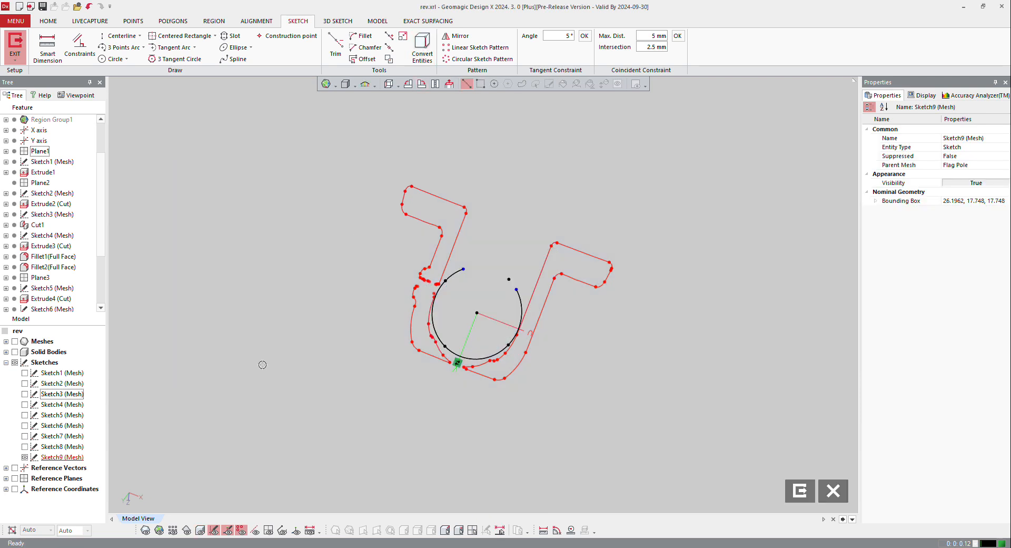
- Draw two lines about 31 mm and 39 mm long from the sides of the converted arc past the section's feet
left_click(140, 36)
left_click(129, 50)
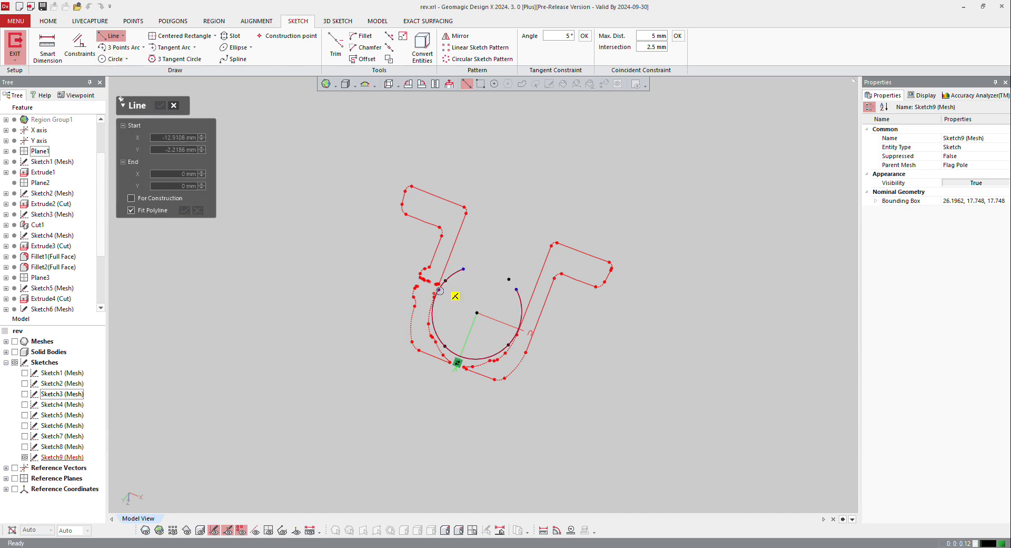
left_click(442, 285)
left_click(490, 195)
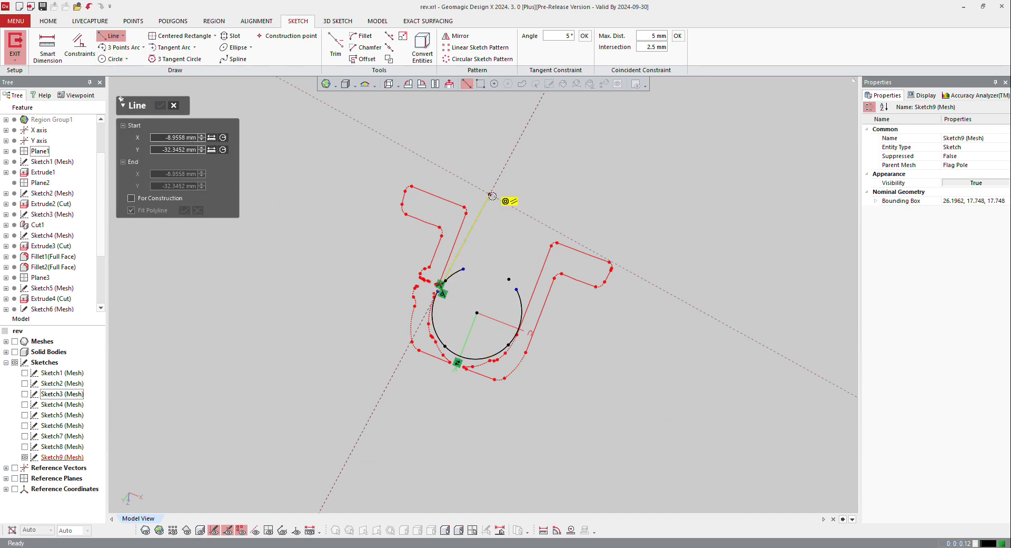
left_click(519, 327)
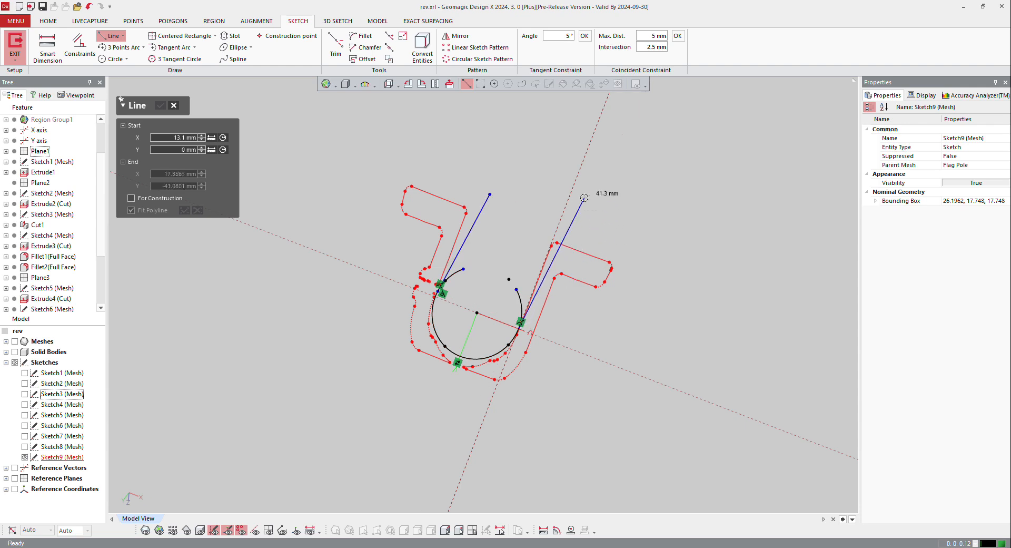
left_click(562, 208)
key("Escape")
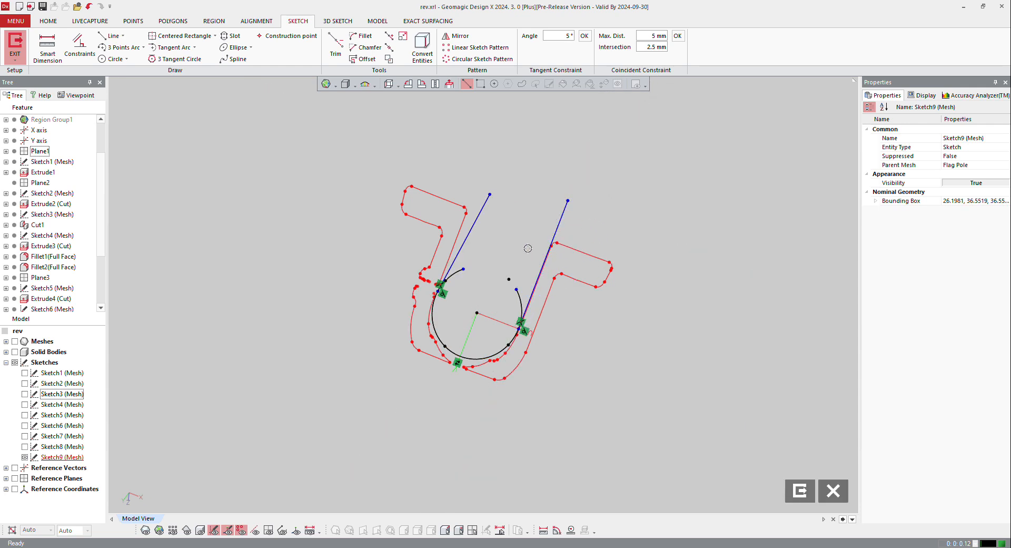
- View the sketch straight on and constrain both side lines to be vertical
key("ctrl+shift+a")
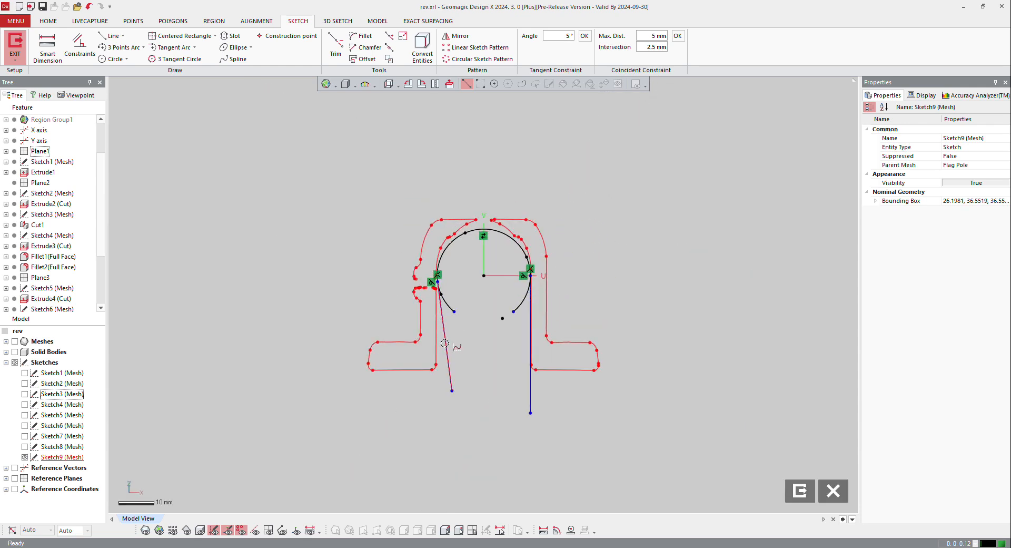
right_click(445, 343)
left_click(463, 320)
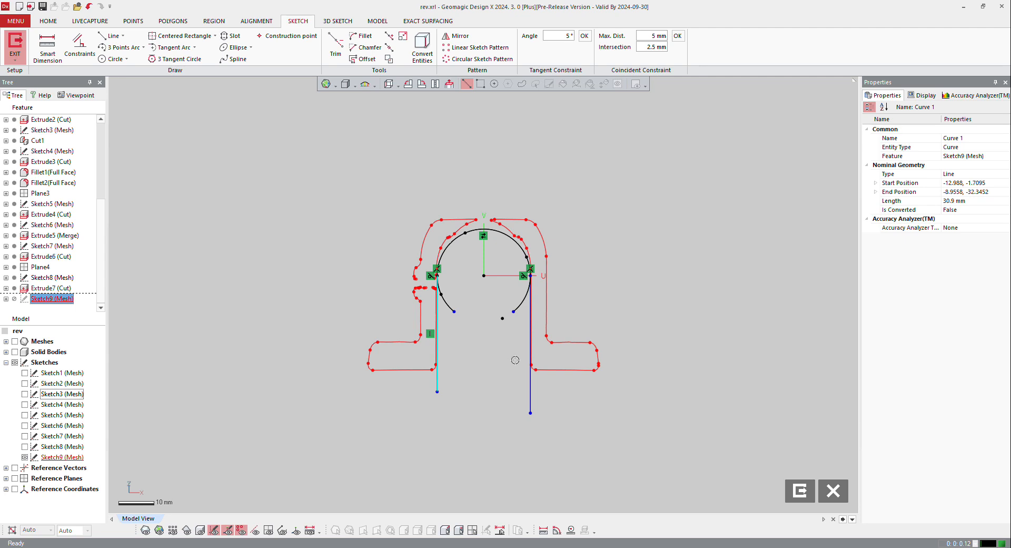
right_click(532, 358)
left_click(566, 333)
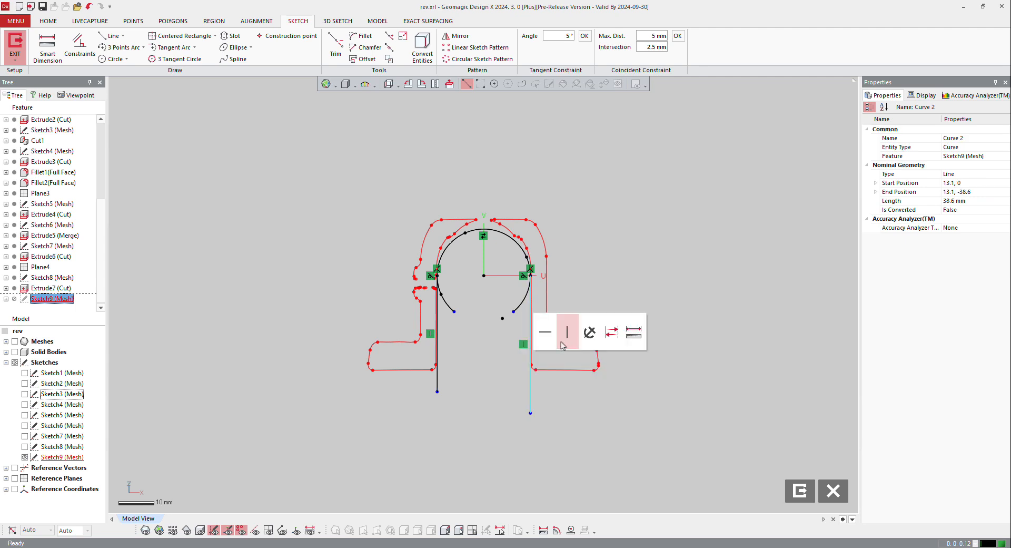
left_click(412, 368)
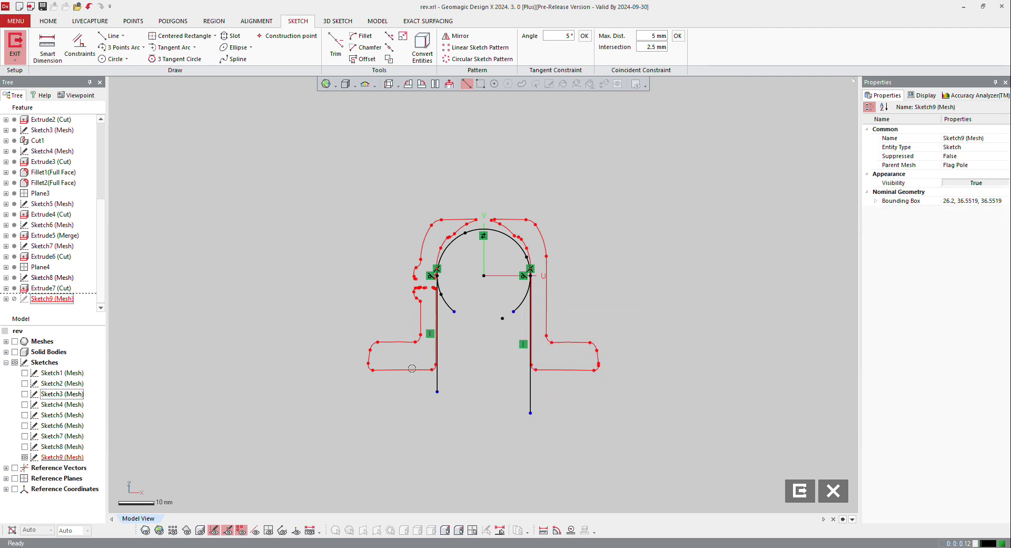
- Draw a horizontal line from the lower end of the 38.6 mm side line and corner-trim it with the opposite side line
left_click(111, 35)
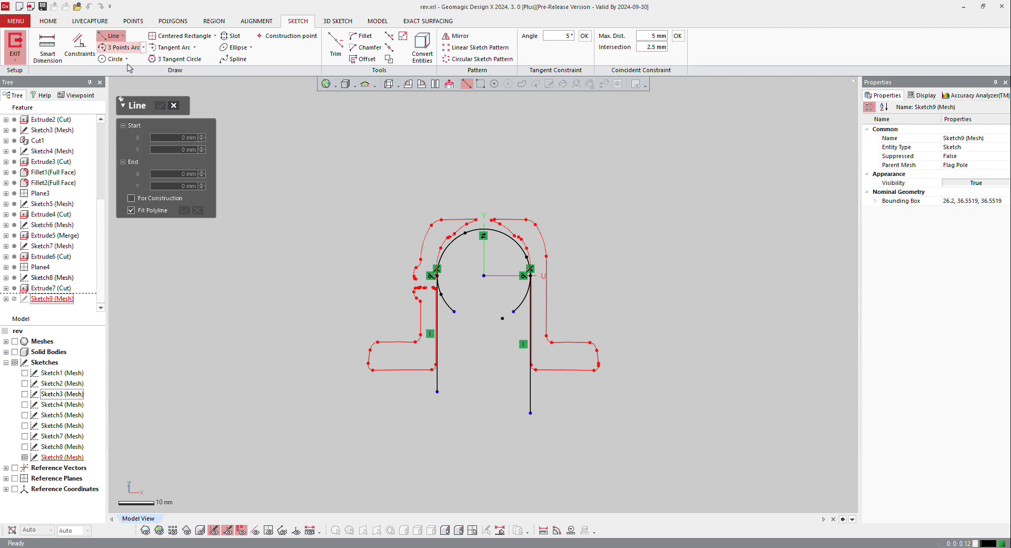
left_click(507, 445)
left_click(532, 414)
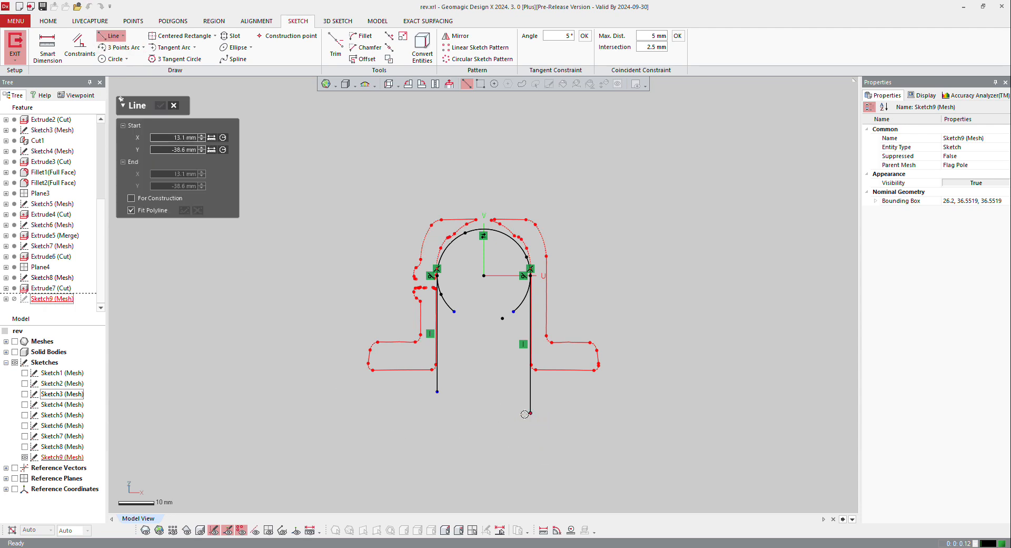
key("Escape")
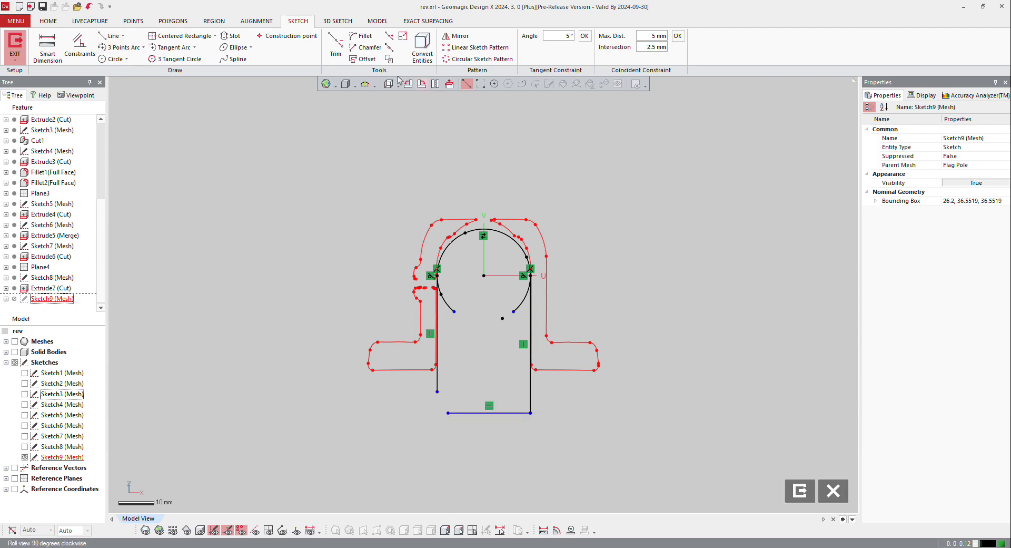
left_click(335, 47)
left_click(439, 389)
left_click(466, 413)
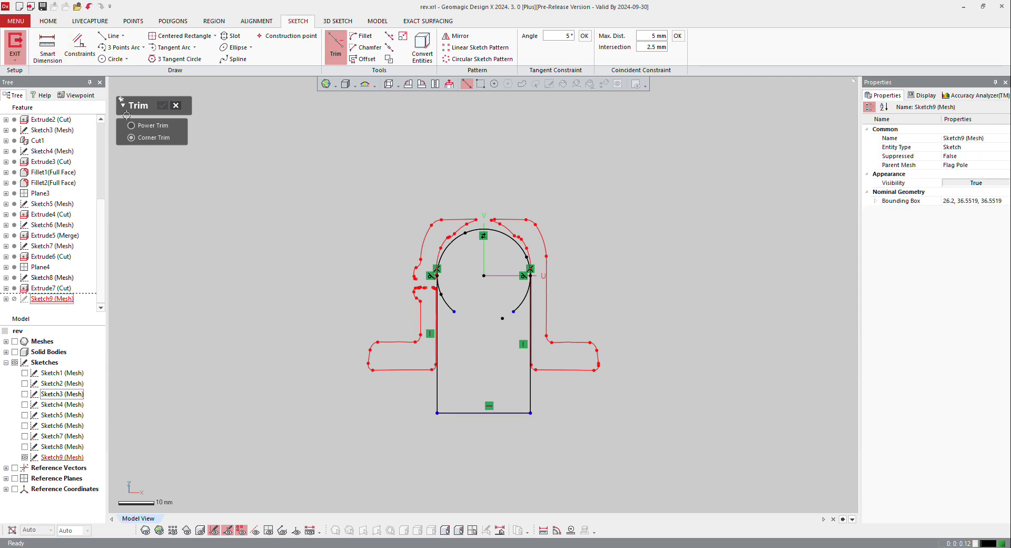
- Trim away both ends of the arc that extend inside the side lines and exit the sketch
scroll(471, 257, "up", 2)
left_click(440, 315)
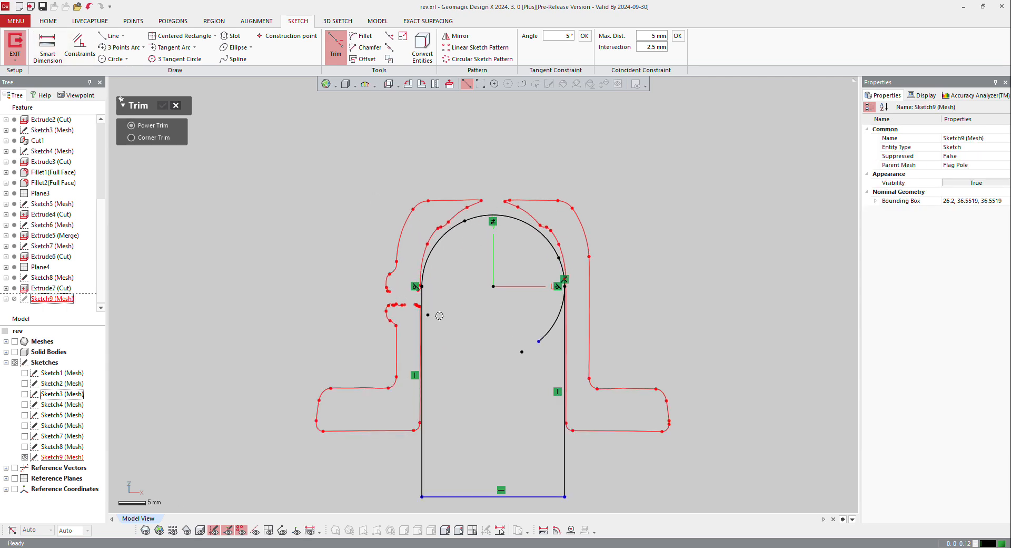
left_click(547, 331)
scroll(480, 247, "down", 2)
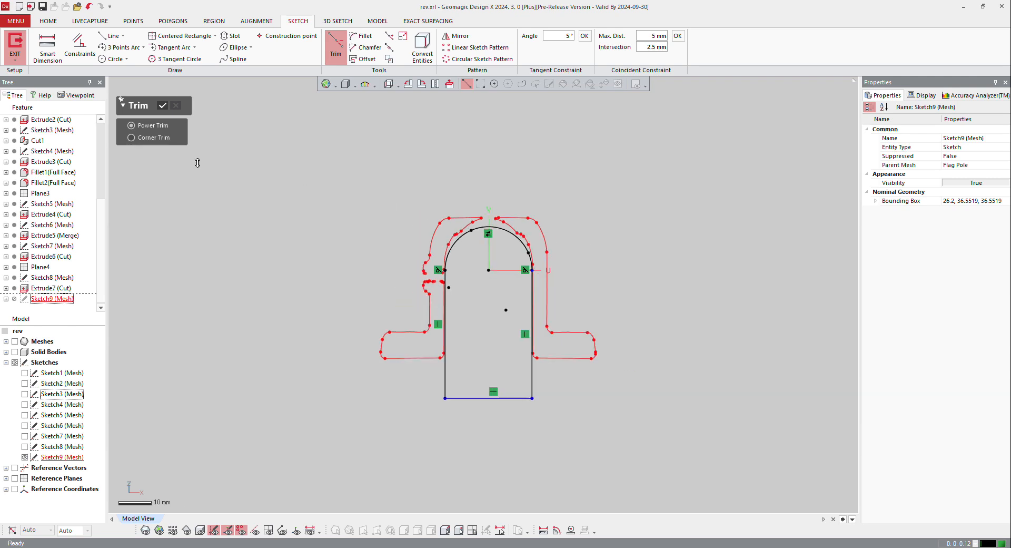
left_click(16, 45)
- Start an Extrude of the closed arch profile with the scan mesh shown and set its length to 33.1135 mm
mouse_move(444, 437)
right_mouse_down()
mouse_move(511, 318)
mouse_move(515, 361)
mouse_move(505, 362)
right_mouse_up()
right_click(505, 361)
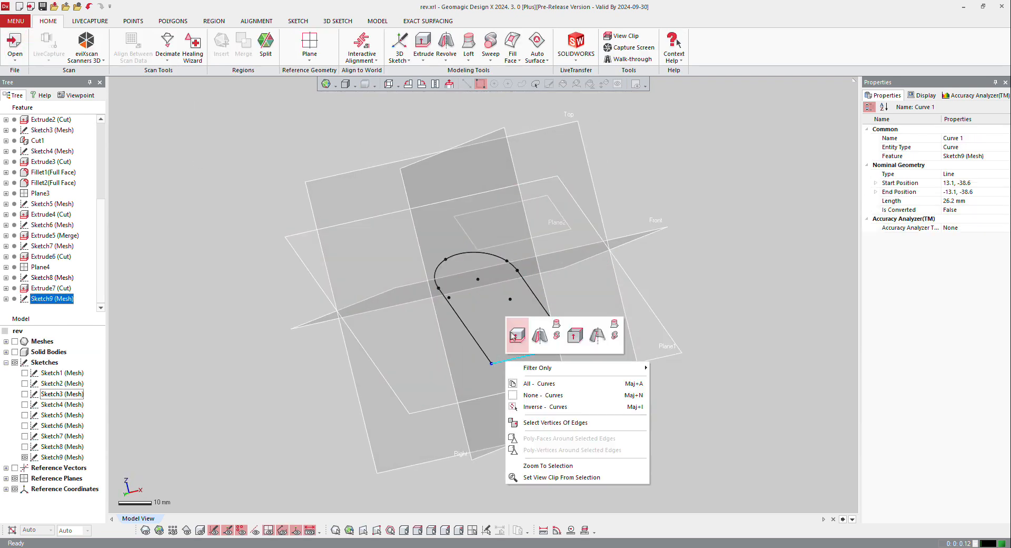
left_click(517, 334)
left_click(151, 531)
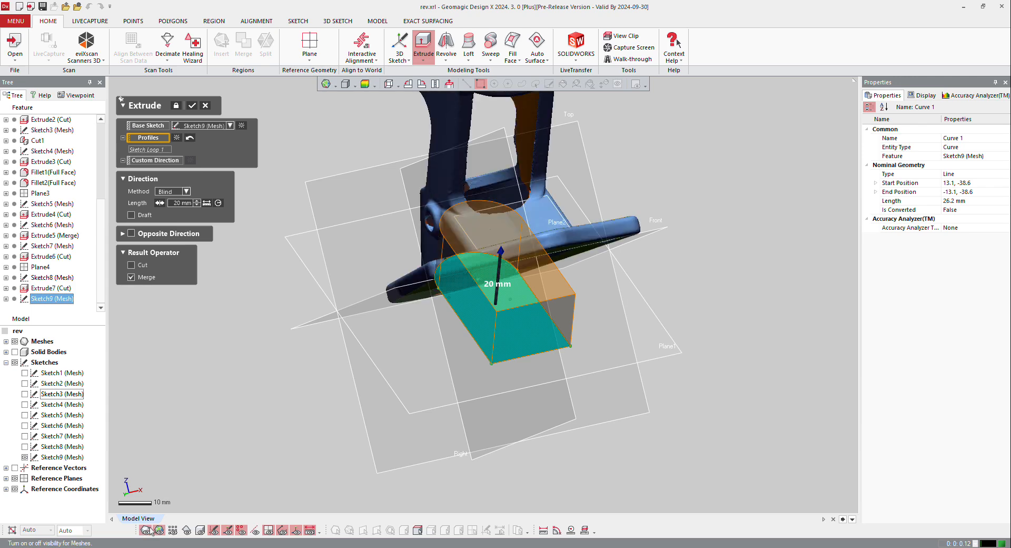
right_click_drag(327, 402, 431, 264)
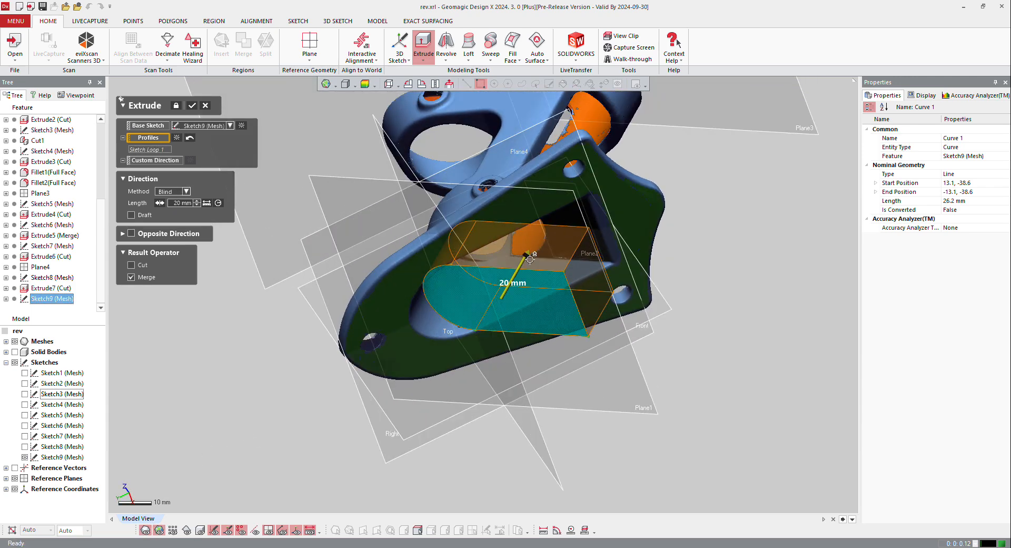
left_click_drag(528, 256, 543, 228)
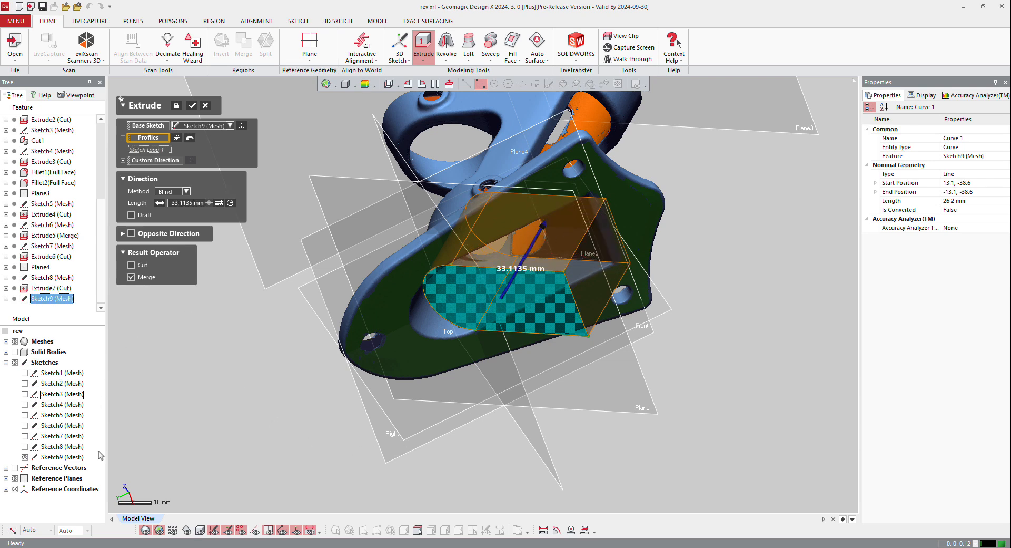
- Extend the extrusion 36.5 mm in the opposite direction and apply it as a cut
right_click_drag(486, 398, 397, 286)
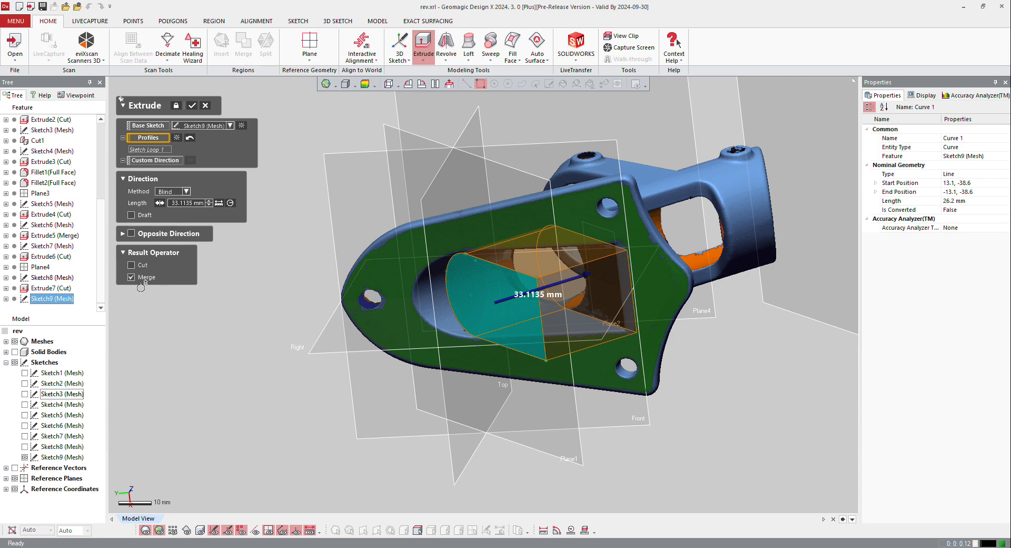
left_click(131, 234)
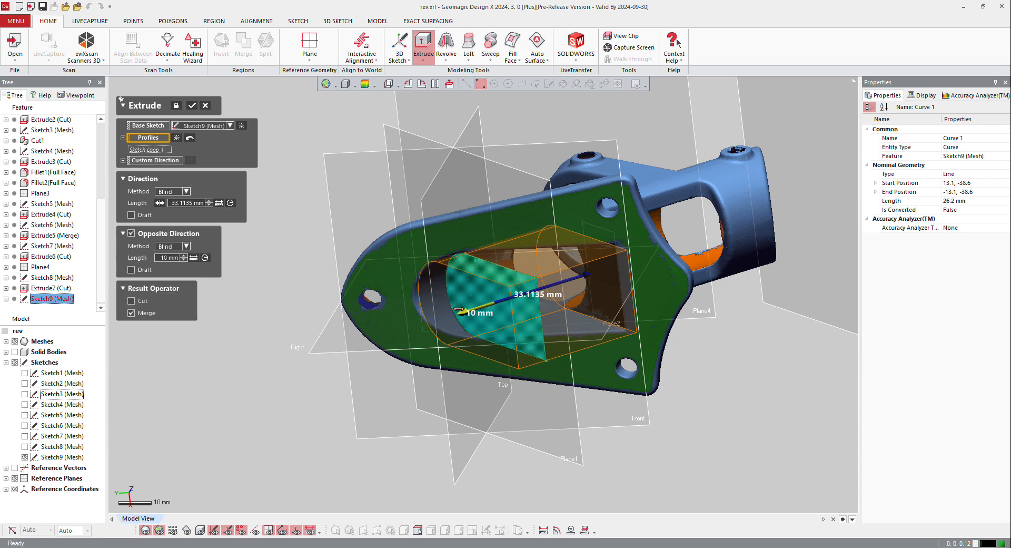
left_click_drag(429, 304, 389, 339)
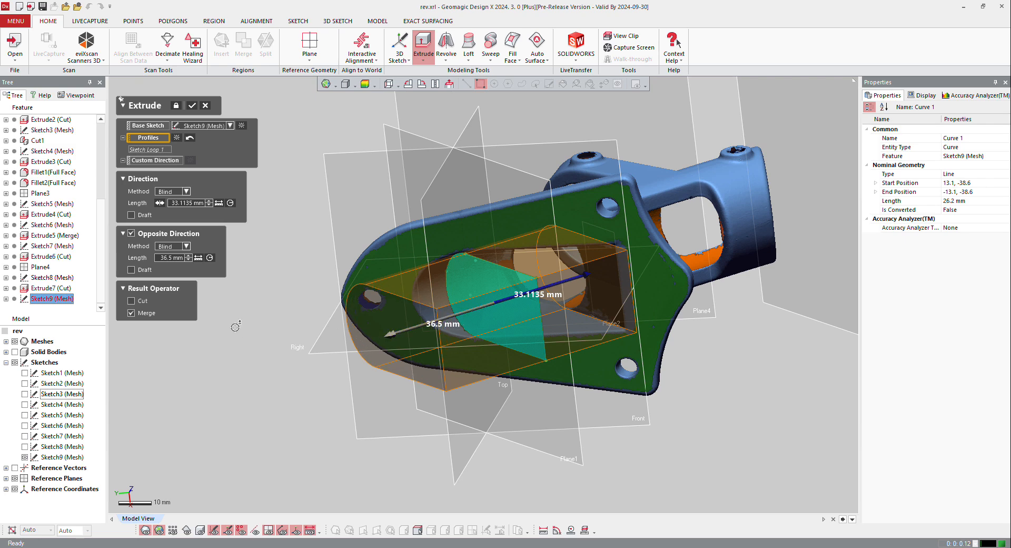
left_click(131, 301)
left_click(195, 107)
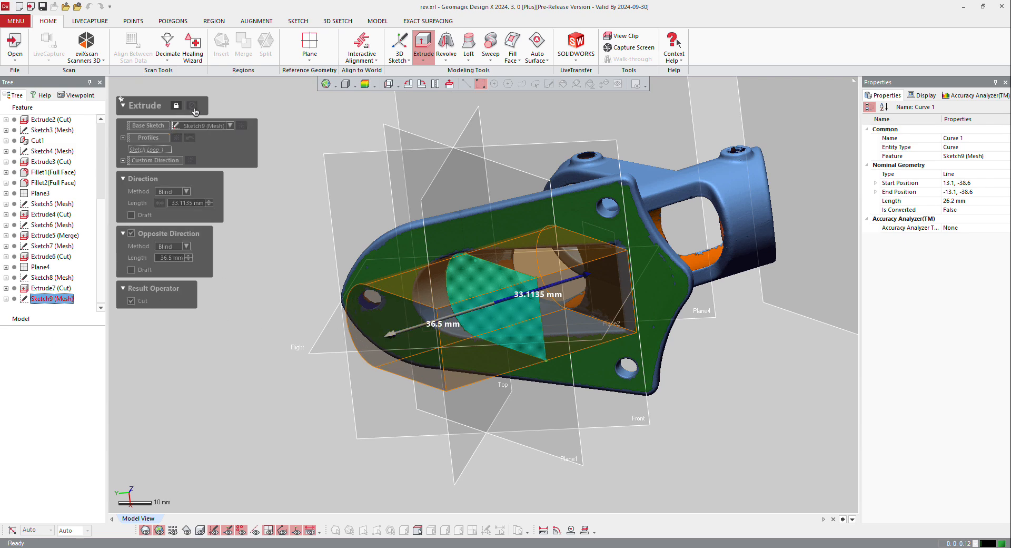
- Hide the scan mesh and reference planes and show the solid body
right_click_drag(506, 211, 550, 326)
scroll(550, 326, "down", 3)
scroll(550, 326, "down", 4)
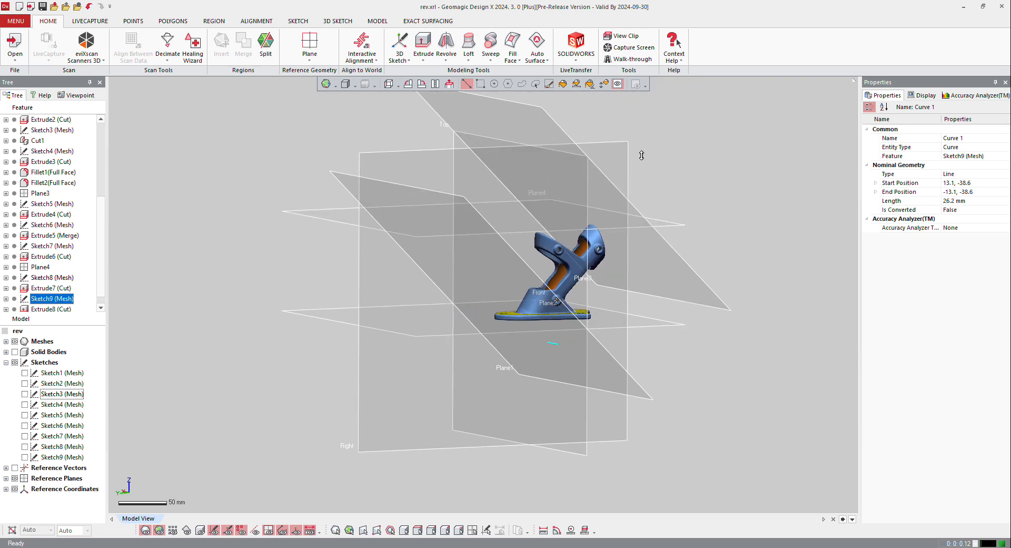
scroll(631, 163, "up", 3)
key("ctrl+0")
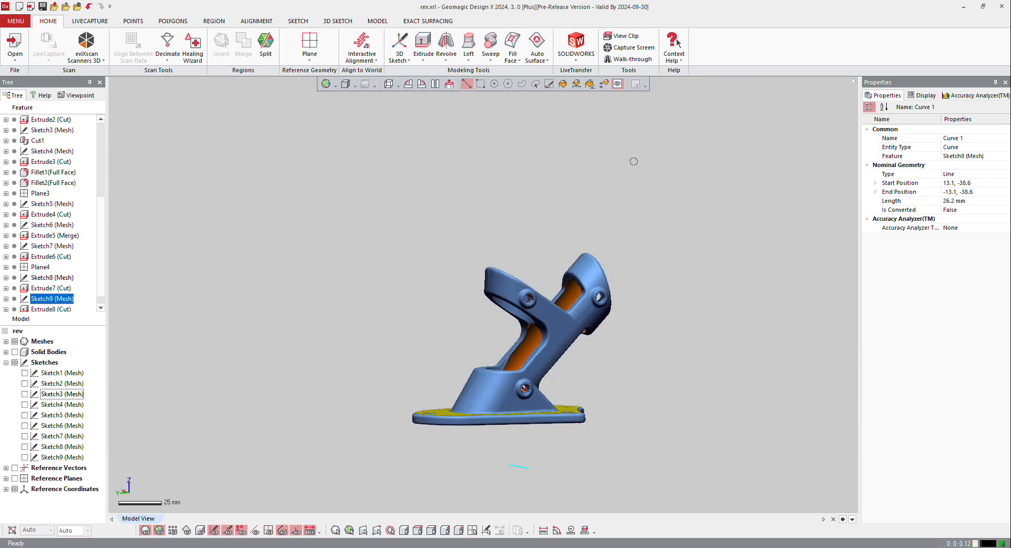
key("ctrl+4")
key("ctrl+5")
key("ctrl+1")
key("ctrl+2")
- Examine the solid's sockets, arm slot and the recess cut breaking through the lower end of the bore
right_click_drag(506, 285, 625, 369)
scroll(552, 342, "up", 4)
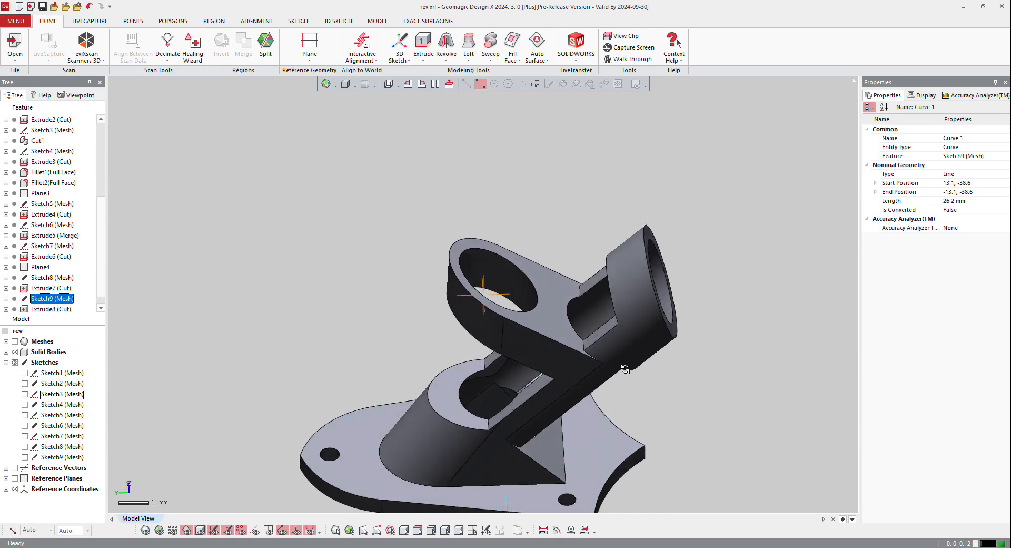
scroll(625, 370, "up", 4)
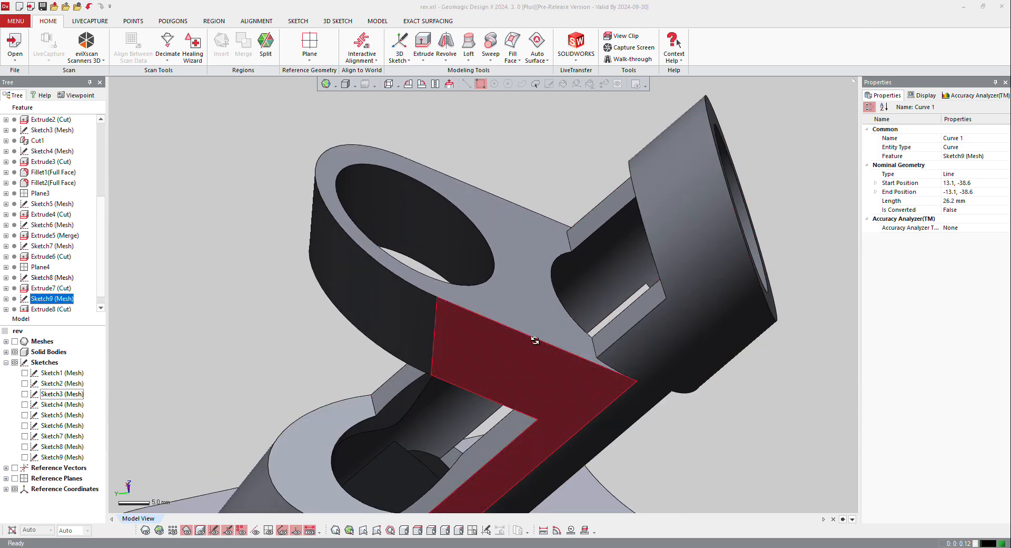
right_click_drag(535, 341, 469, 226)
scroll(492, 261, "down", 3)
right_click_drag(602, 381, 454, 347)
scroll(454, 347, "down", 3)
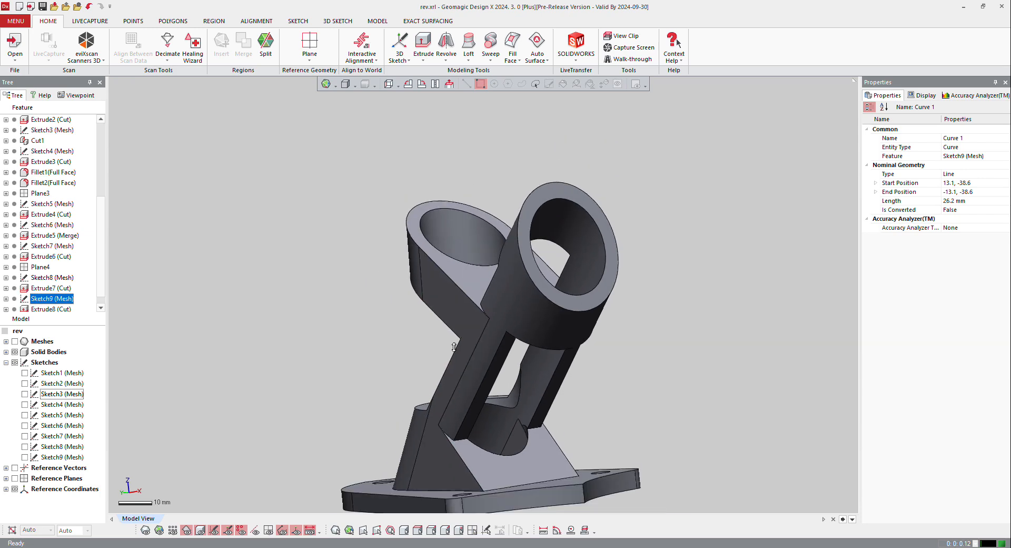
scroll(454, 348, "up", 5)
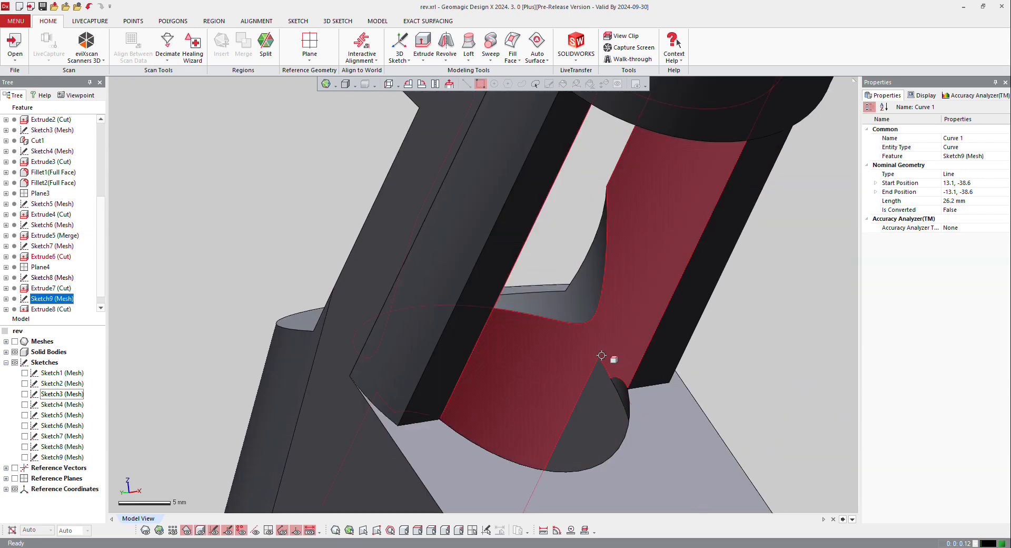
right_click_drag(703, 381, 264, 261)
scroll(48, 280, "down", 1)
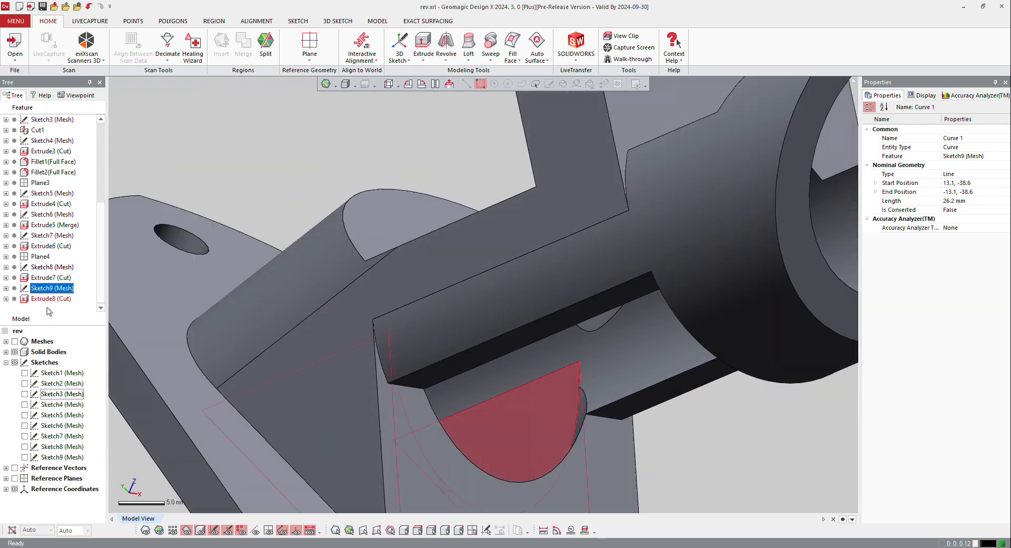
- Roll the feature history back to just before the Extrude6 bore cut
right_click(47, 280)
left_click(94, 323)
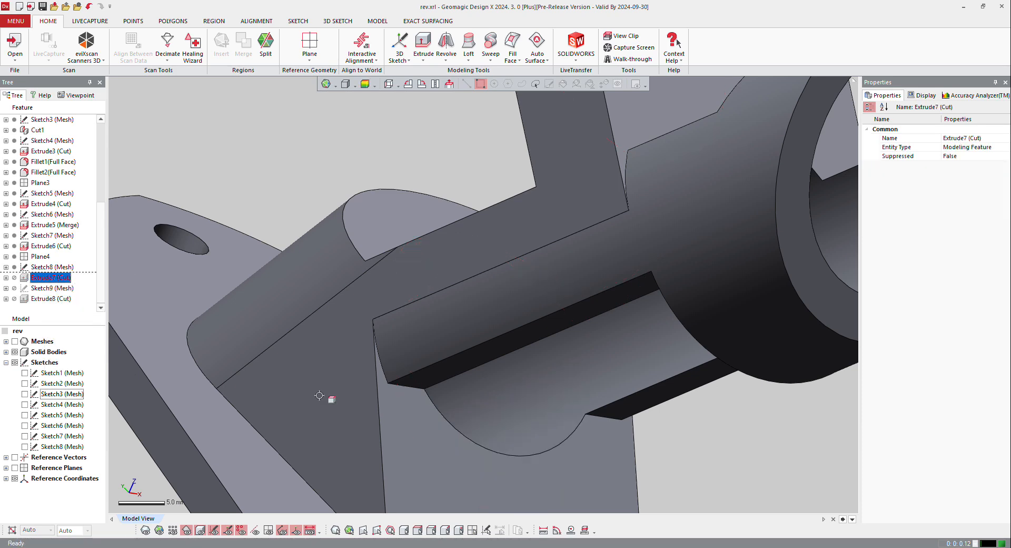
right_click_drag(469, 363, 510, 354)
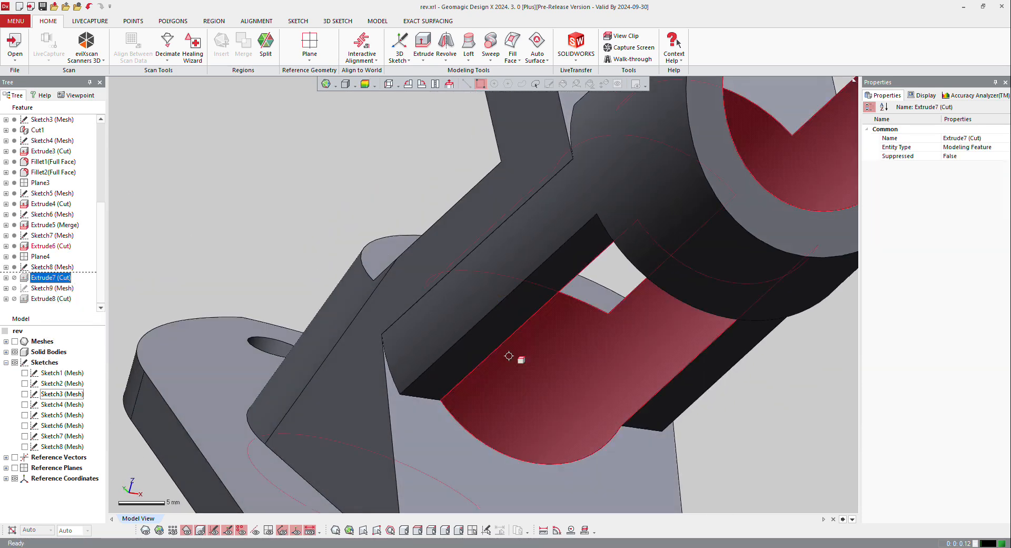
right_click(46, 246)
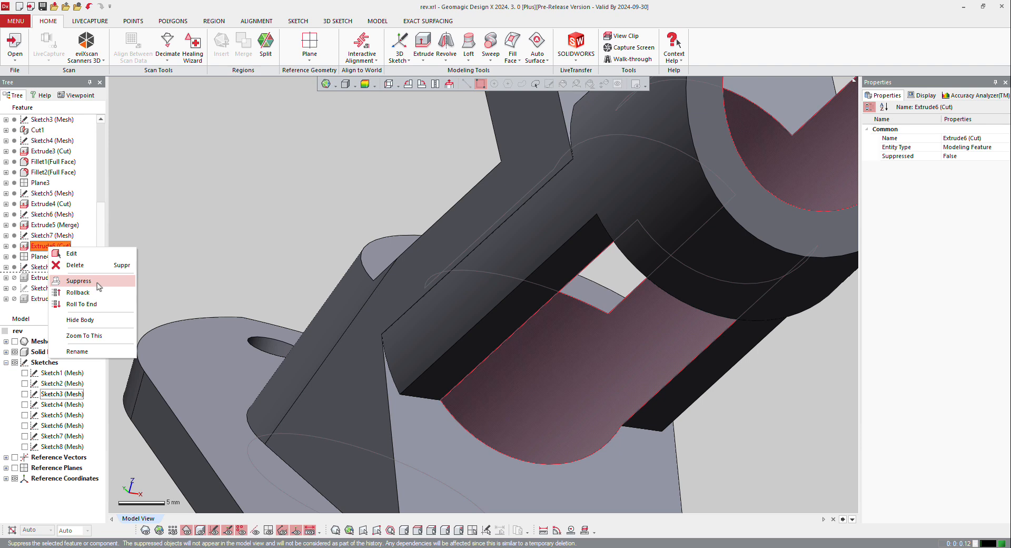
left_click(84, 293)
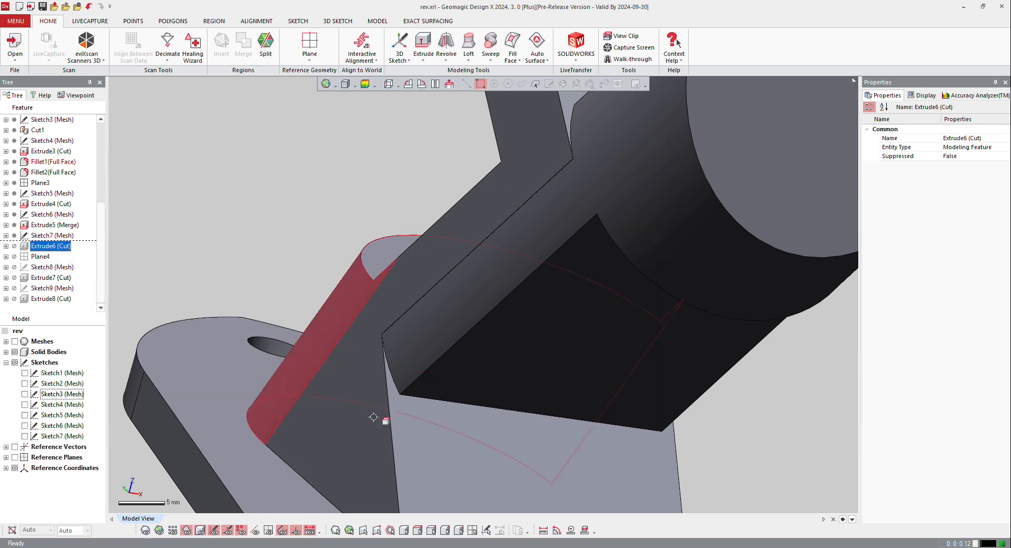
- Fillet the edge where the arm's underside meets the base block with a constant 6 mm radius
left_click(431, 399)
right_click(431, 399)
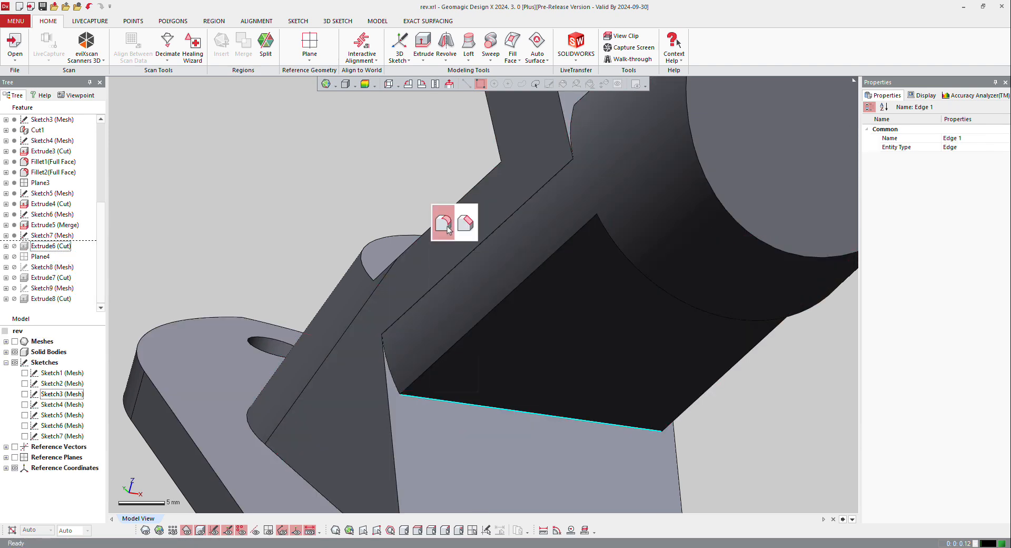
left_click(443, 223)
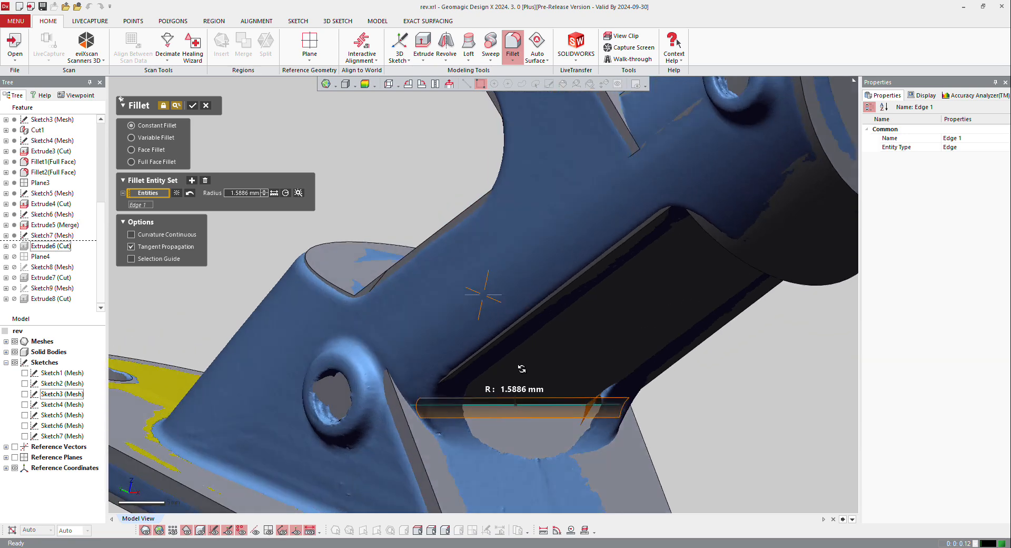
right_click_drag(521, 369, 584, 383)
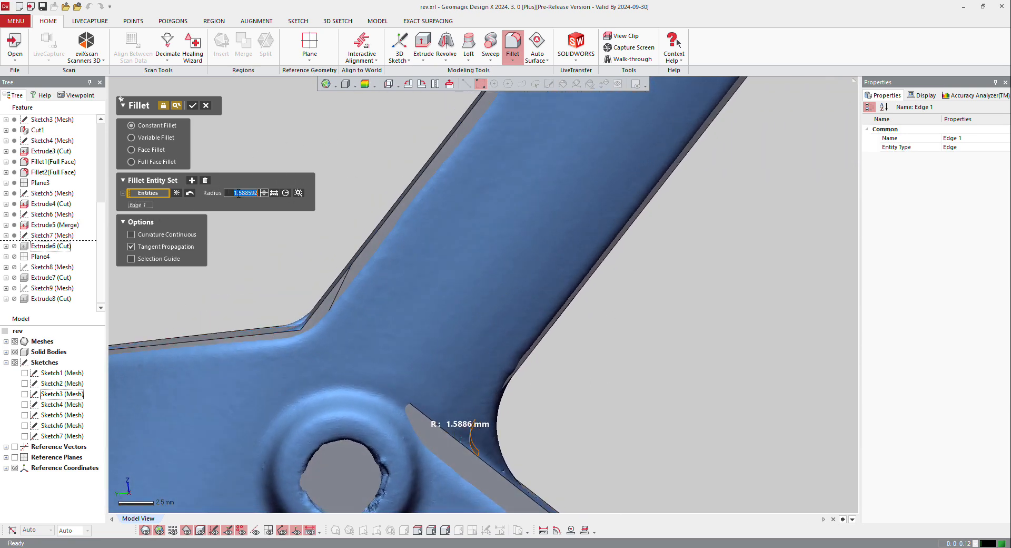
type("5")
key("Return")
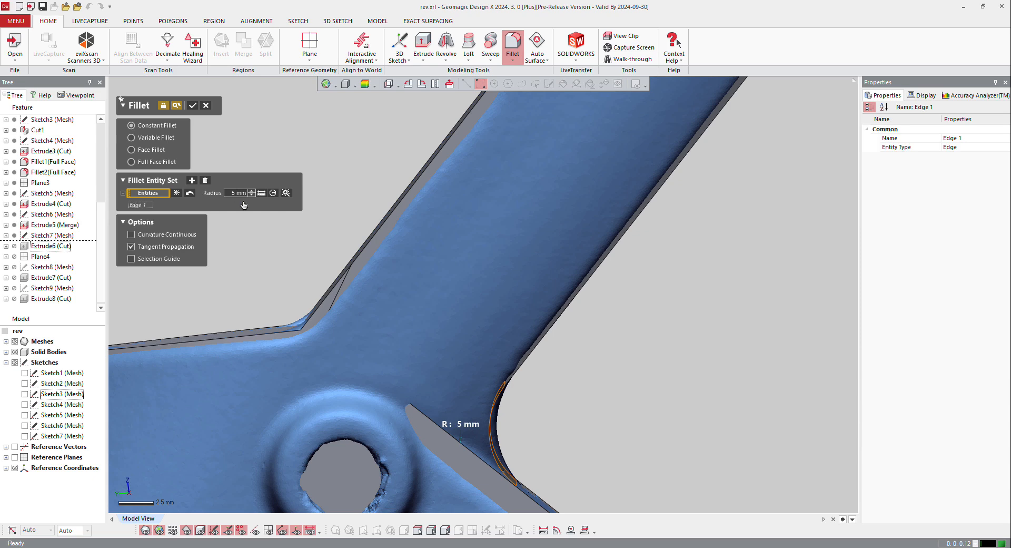
type("6")
key("Return")
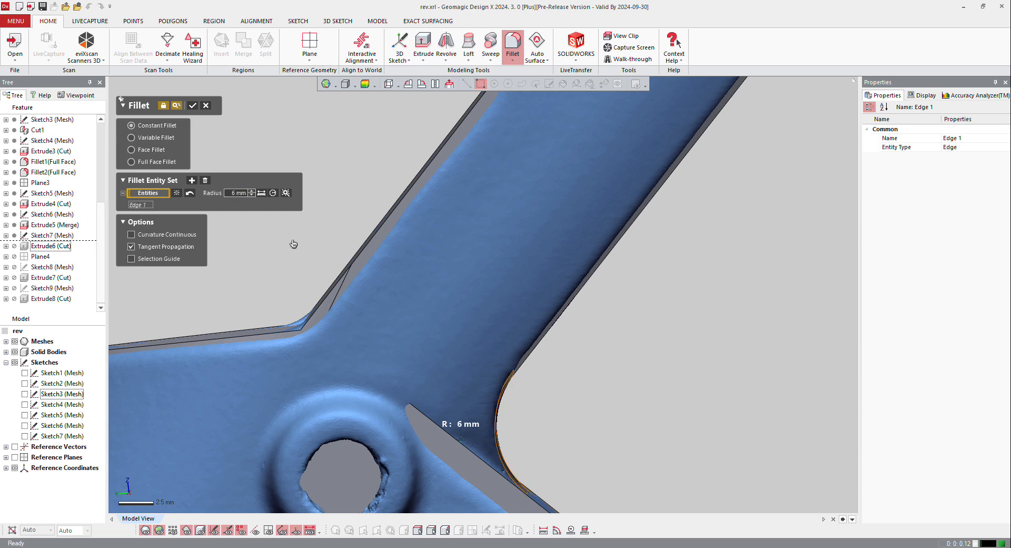
left_click(194, 107)
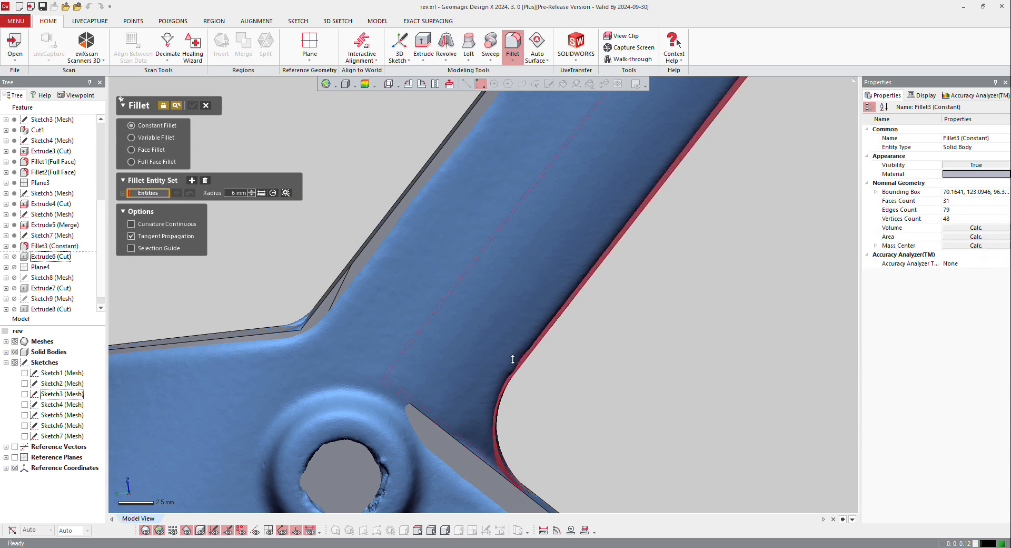
- Start a 3 mm fillet on the edge between the lower socket's top face and the inclined arm
right_click_drag(515, 356, 526, 243)
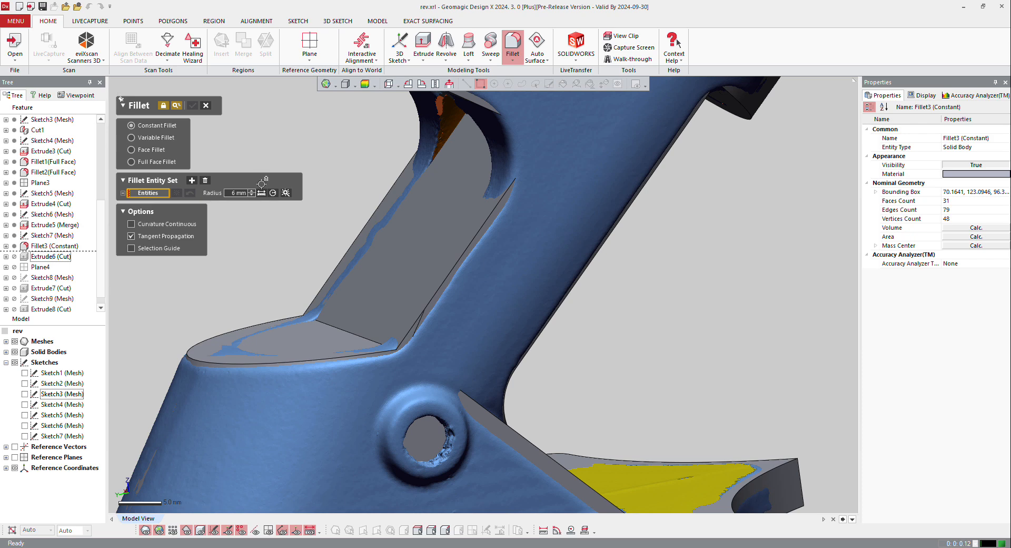
left_click(357, 334)
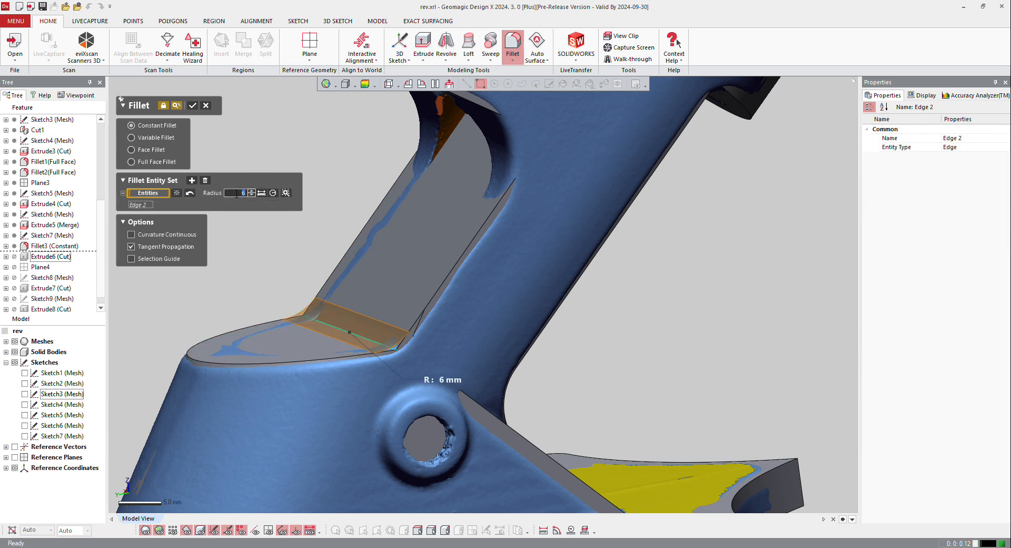
key("Return")
scroll(503, 260, "up", 5)
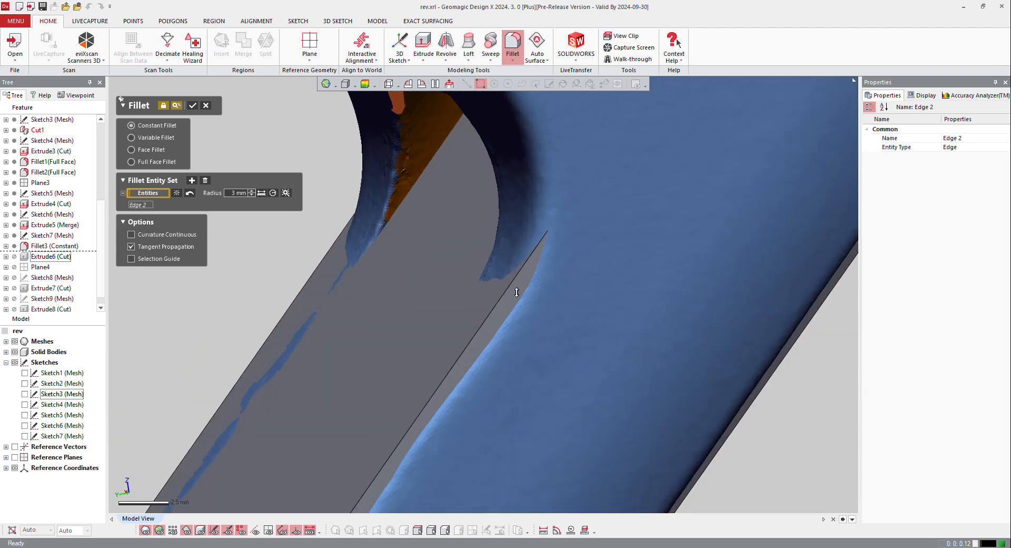
scroll(503, 260, "down", 5)
scroll(485, 210, "up", 4)
scroll(513, 330, "down", 6)
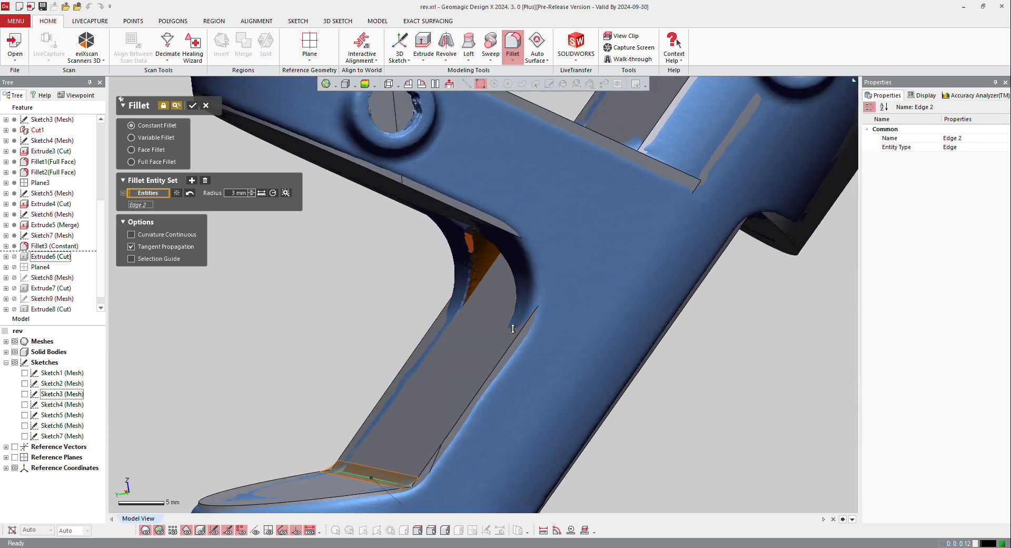
- Add the edges where the arm meets the branch socket's top face and the upper socket's end face to the 3 mm fillet and apply it
right_click_drag(514, 328, 569, 287)
scroll(615, 214, "up", 4)
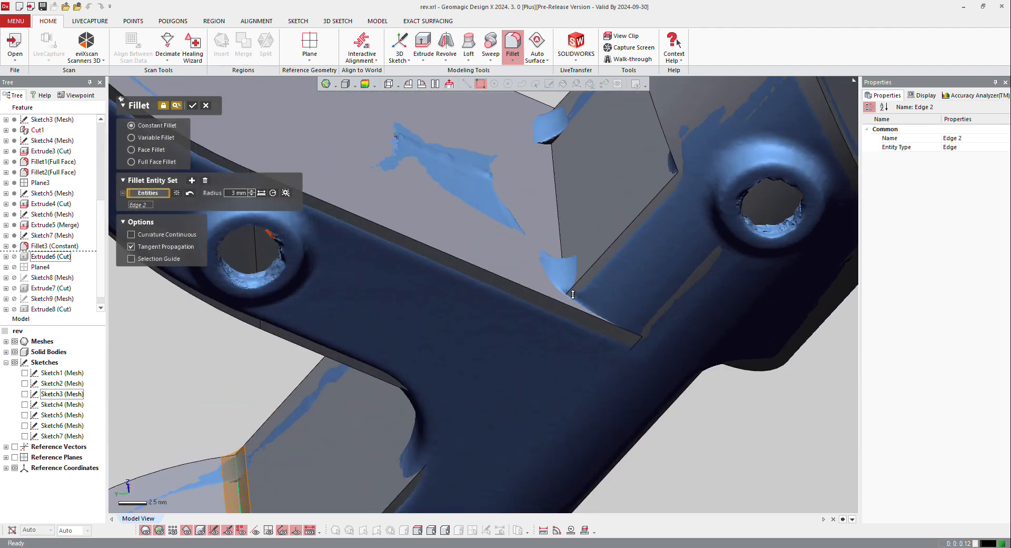
left_click(564, 254)
left_click(564, 255)
left_click(560, 251)
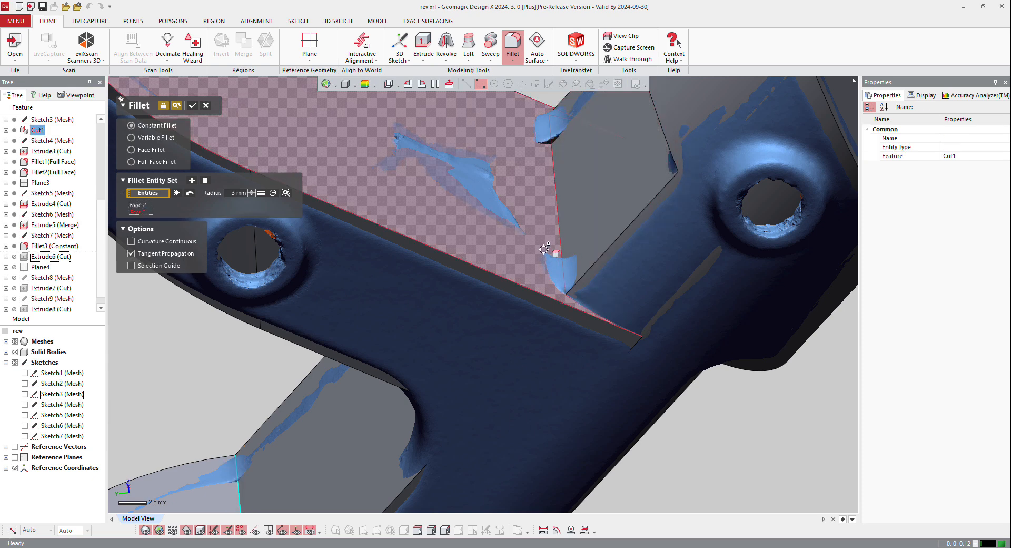
left_click(557, 246)
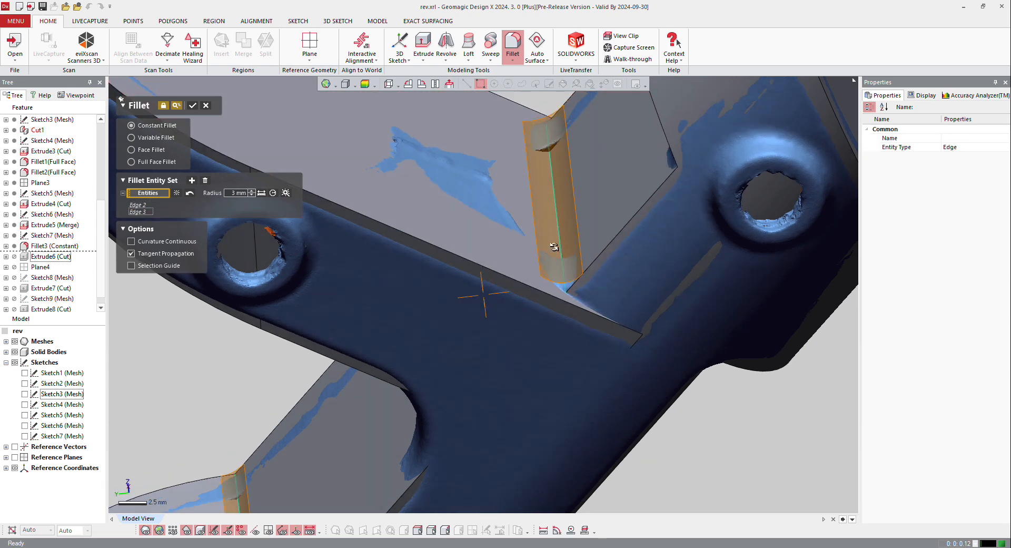
right_click_drag(554, 247, 586, 229)
scroll(566, 268, "down", 4)
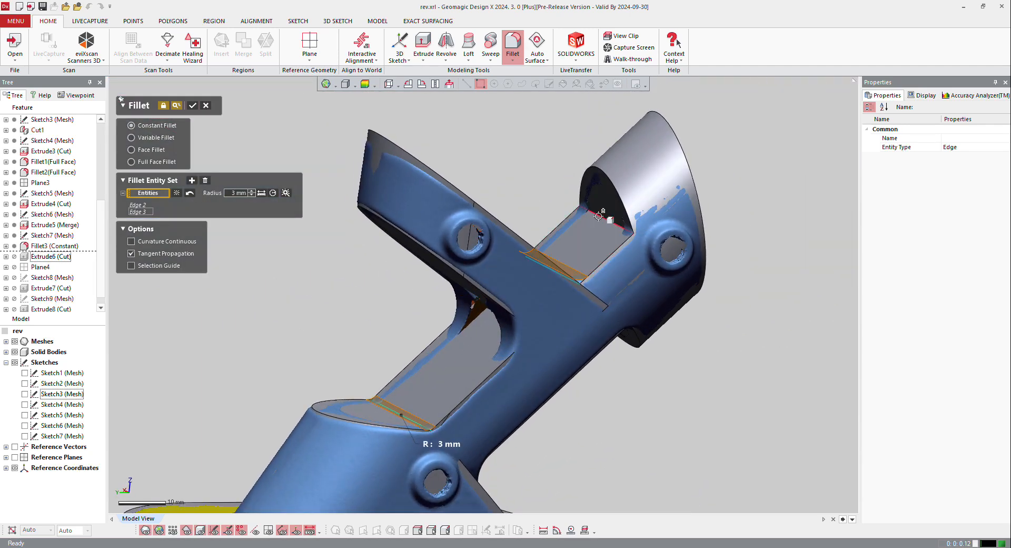
left_click(607, 220)
right_click_drag(447, 296, 464, 284)
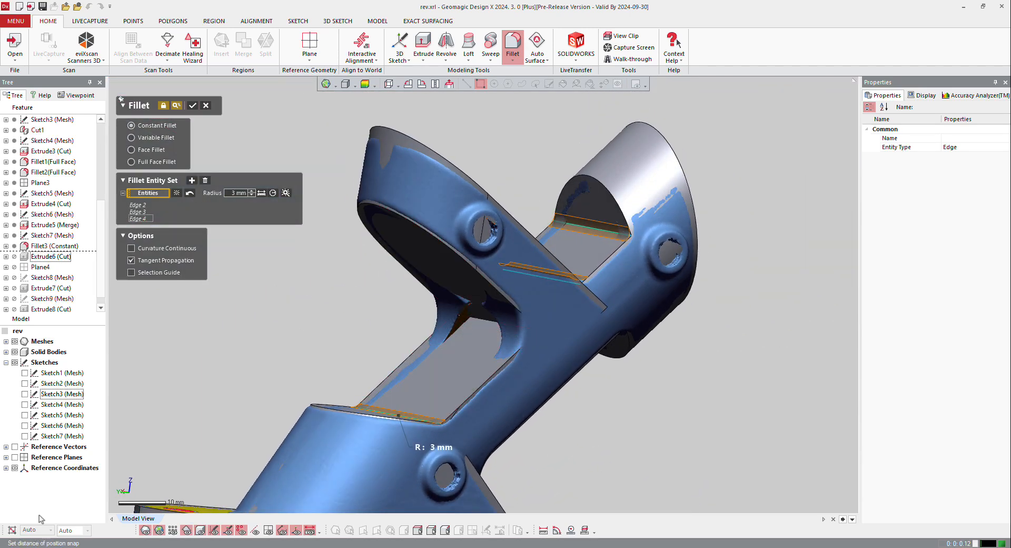
left_click(193, 107)
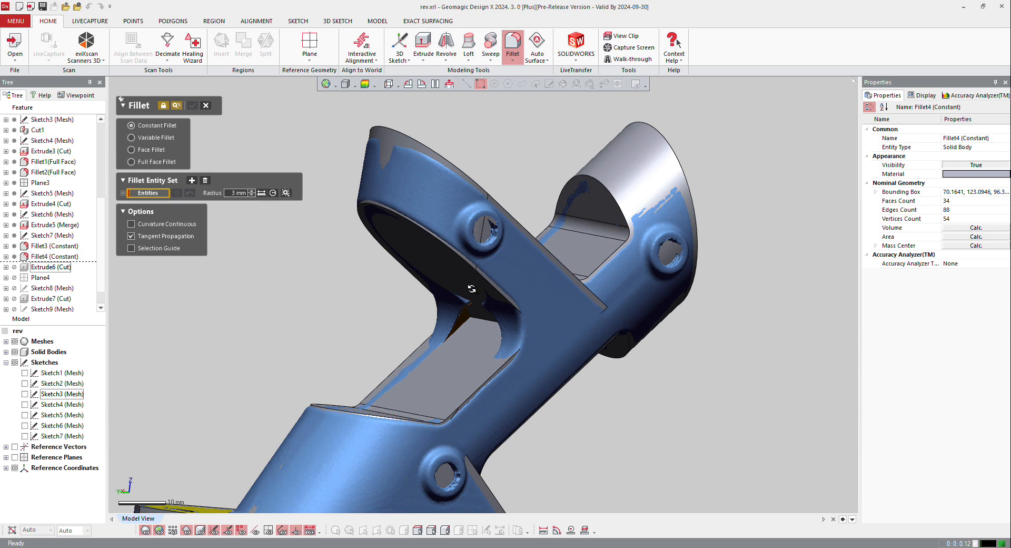
- Fillet the edge where the branch socket's underside meets the inclined arm with a constant 8 mm radius
right_click_drag(473, 289, 589, 259)
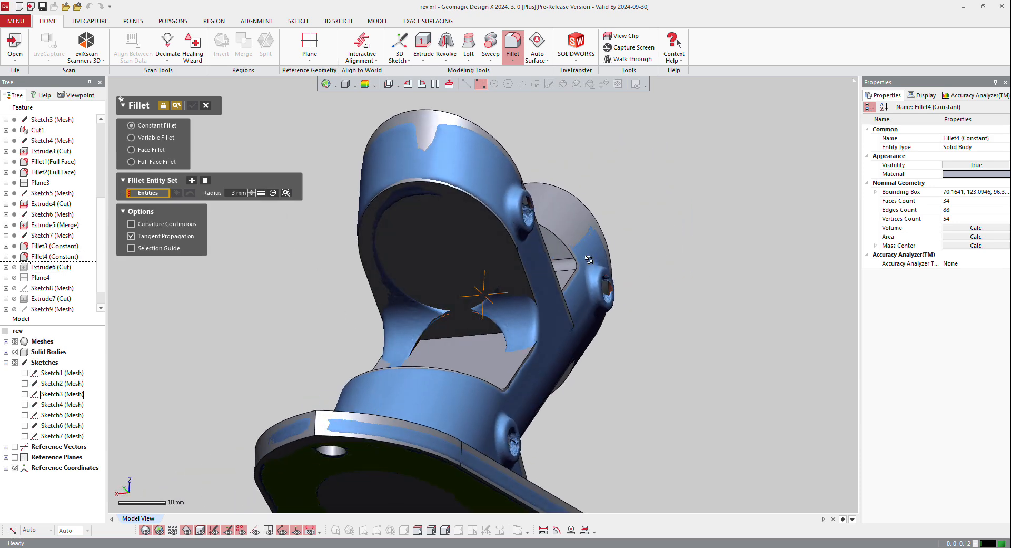
right_click(457, 337)
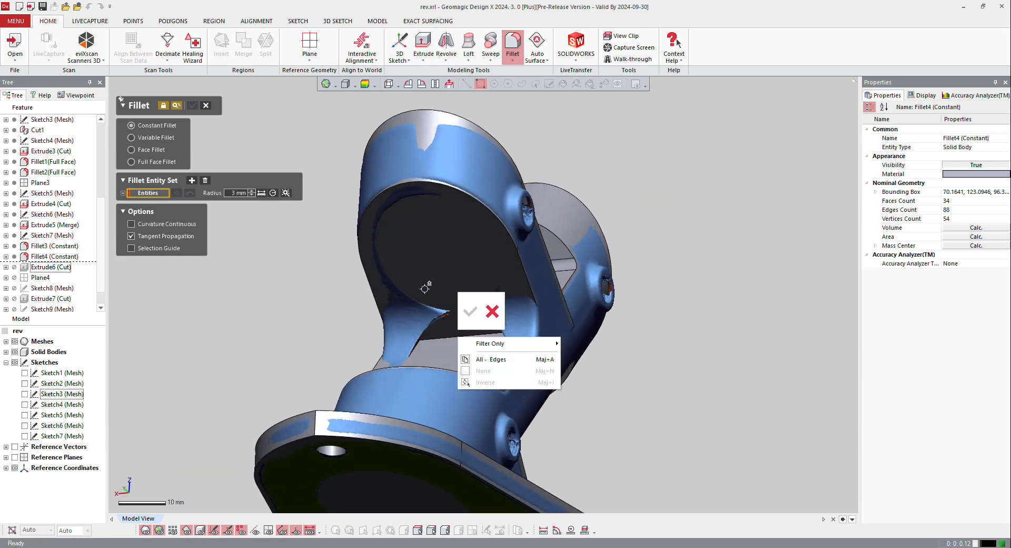
left_click(396, 314)
left_click(480, 336)
right_click_drag(389, 342, 159, 328)
scroll(411, 309, "up", 3)
right_click_drag(476, 372, 469, 354)
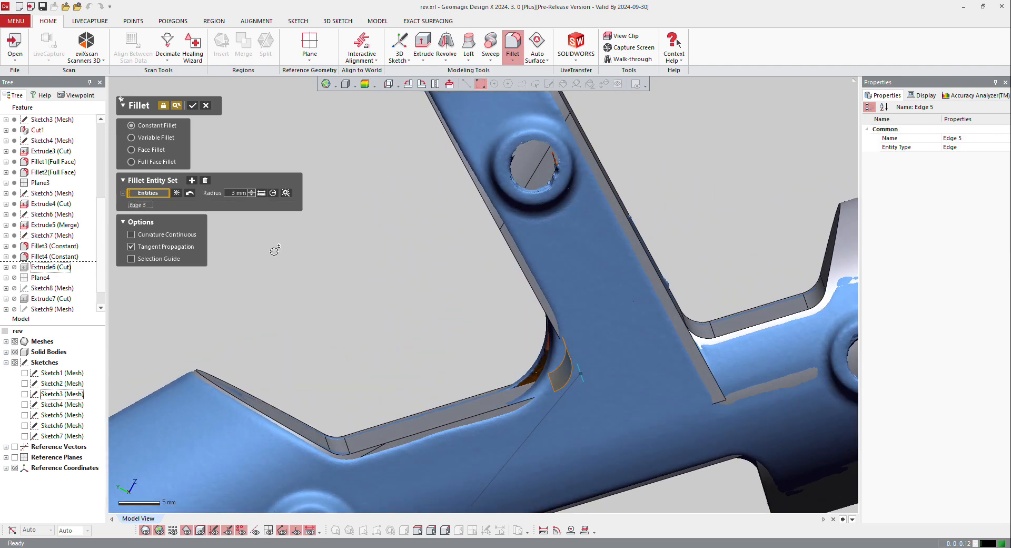
type("6")
key("Return")
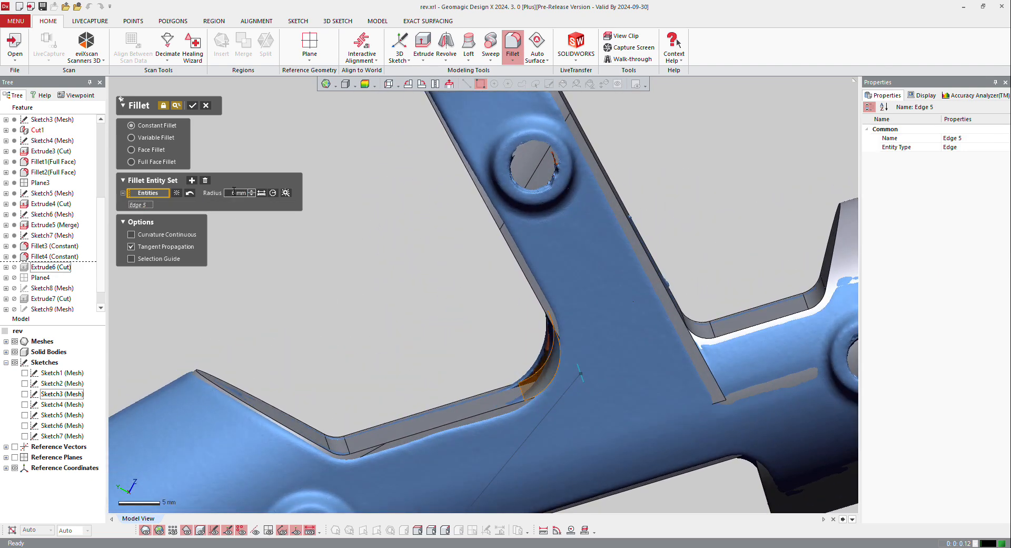
right_click_drag(602, 267, 536, 266)
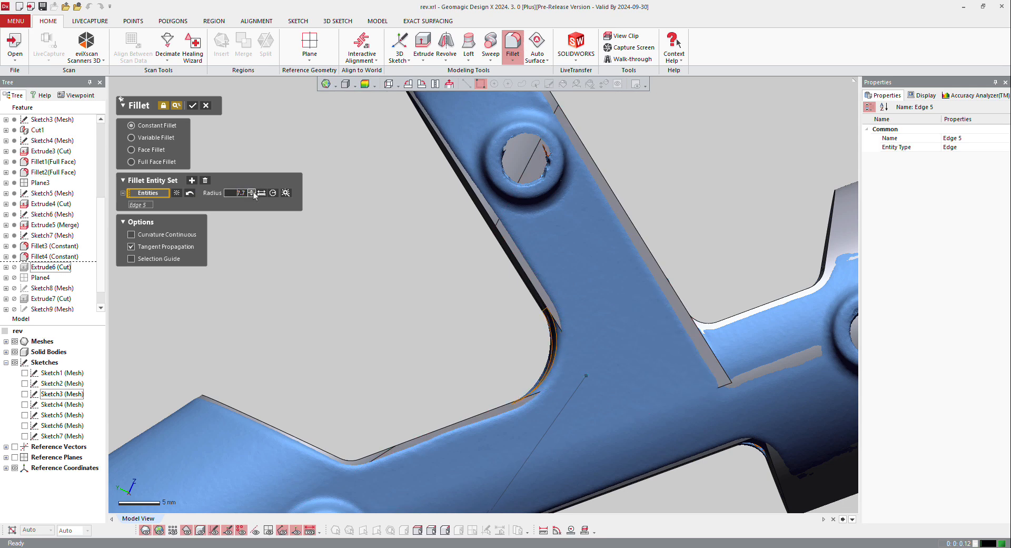
left_click(252, 191)
left_click(252, 191)
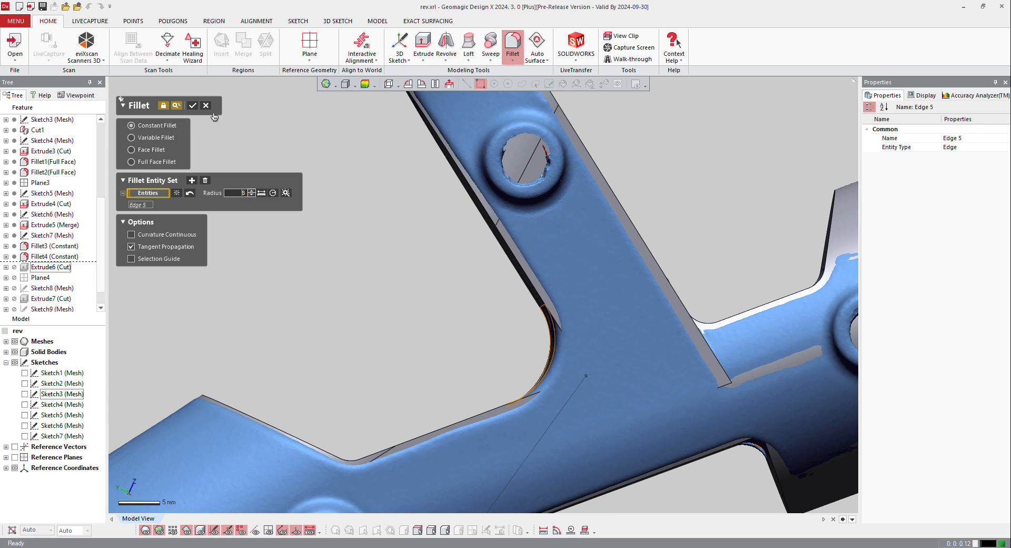
left_click(193, 105)
- Hide the scan mesh around the edge where the upper socket's lower end meets the arm's underside
scroll(489, 261, "down", 4)
right_click_drag(450, 309, 497, 382)
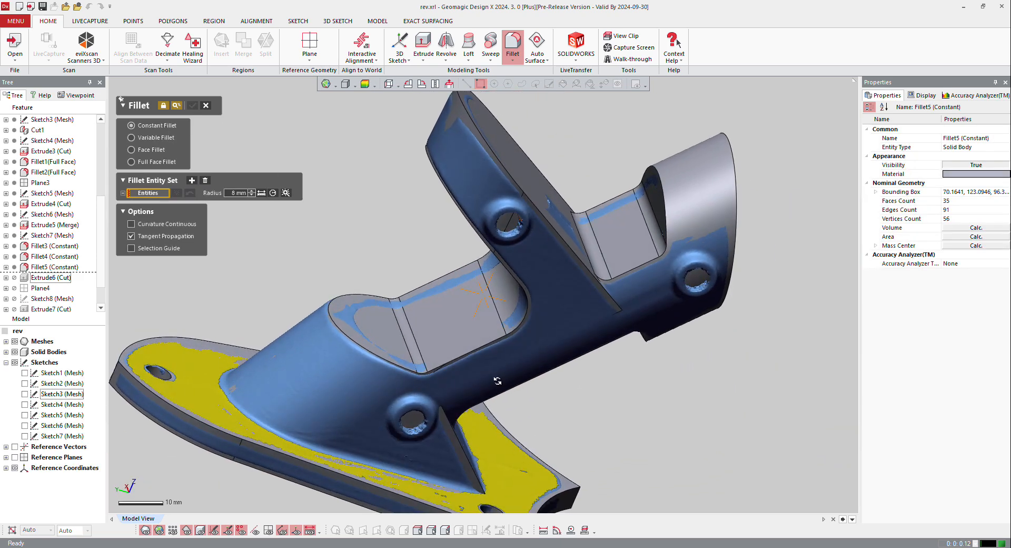
right_click_drag(497, 272, 318, 239)
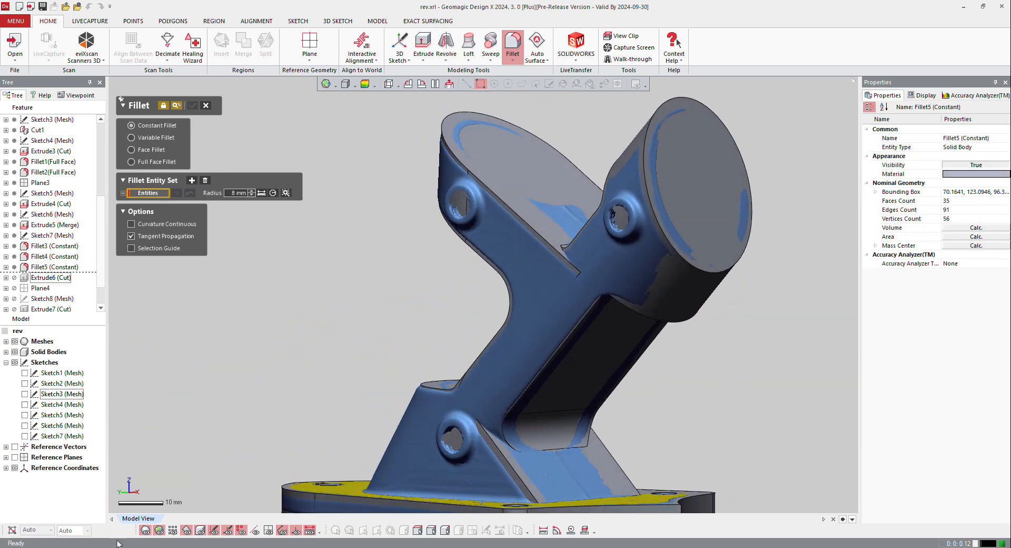
right_click_drag(499, 411, 682, 228)
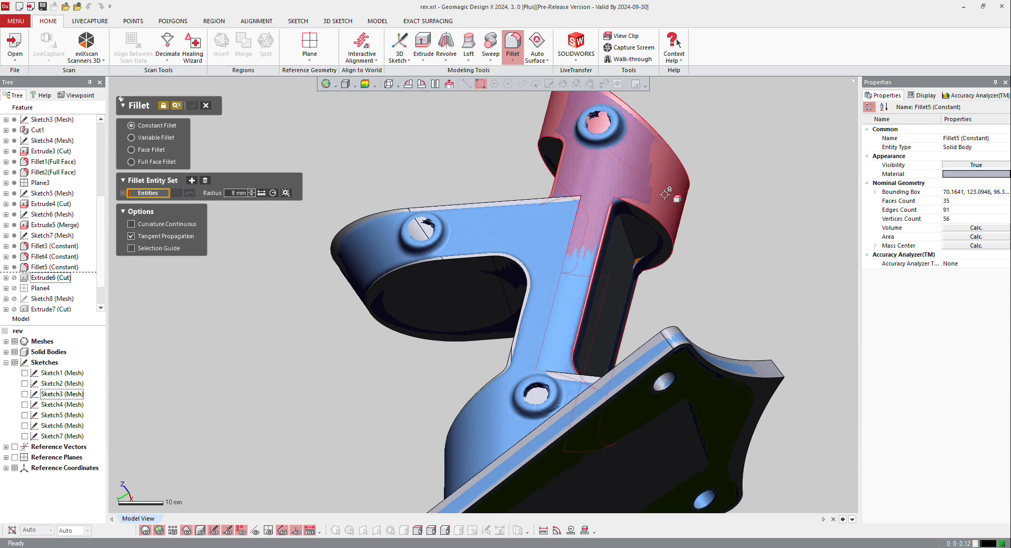
scroll(665, 194, "up", 6)
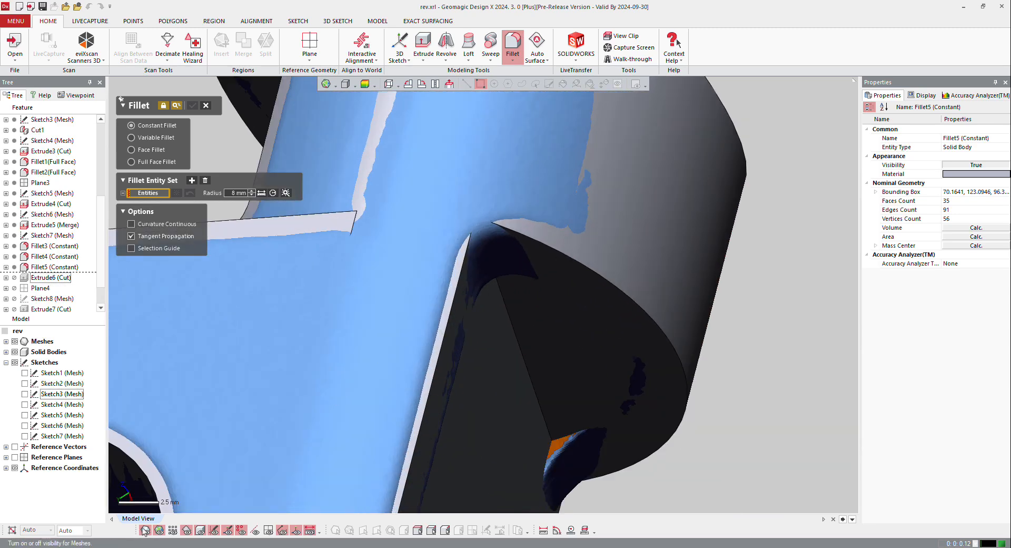
left_click(145, 530)
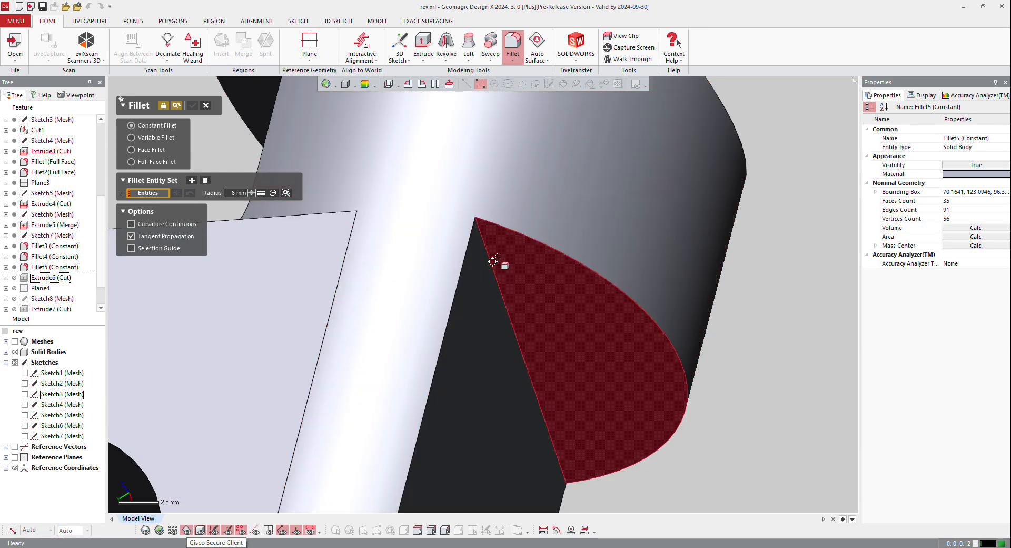
- Show the scan mesh and fillet the edge between the upper socket's lower end and the arm's underside with a constant 3 mm radius
right_click(493, 263)
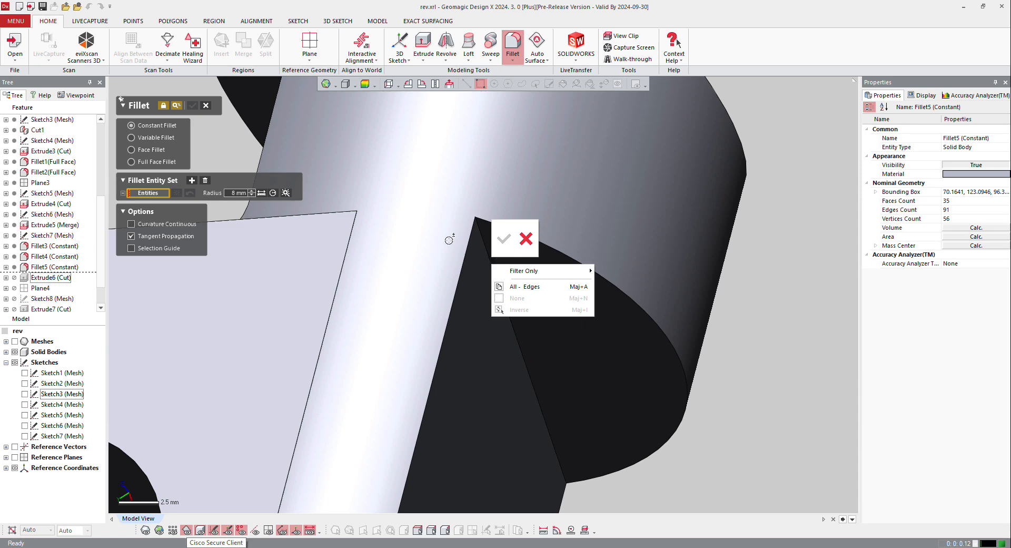
left_click(489, 260)
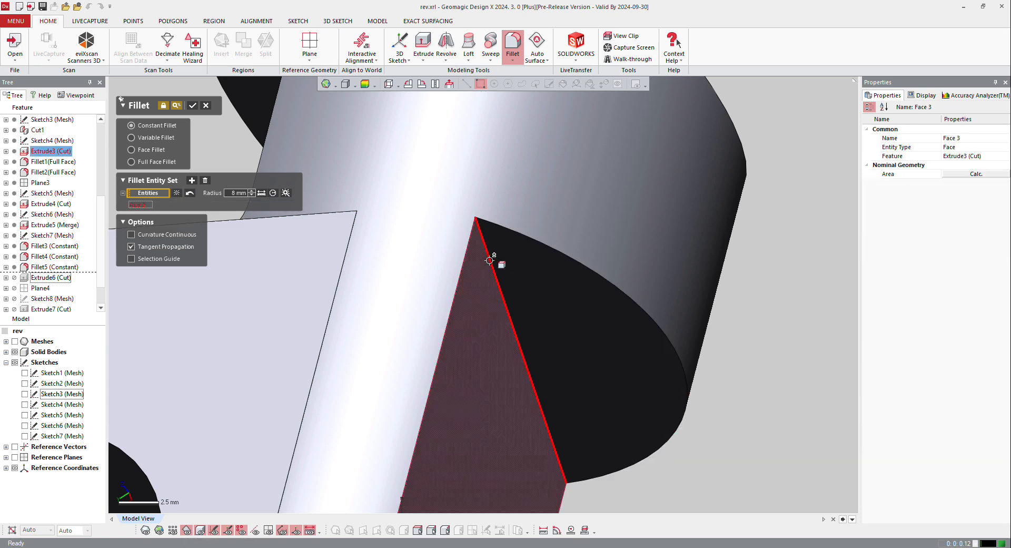
left_click(528, 298)
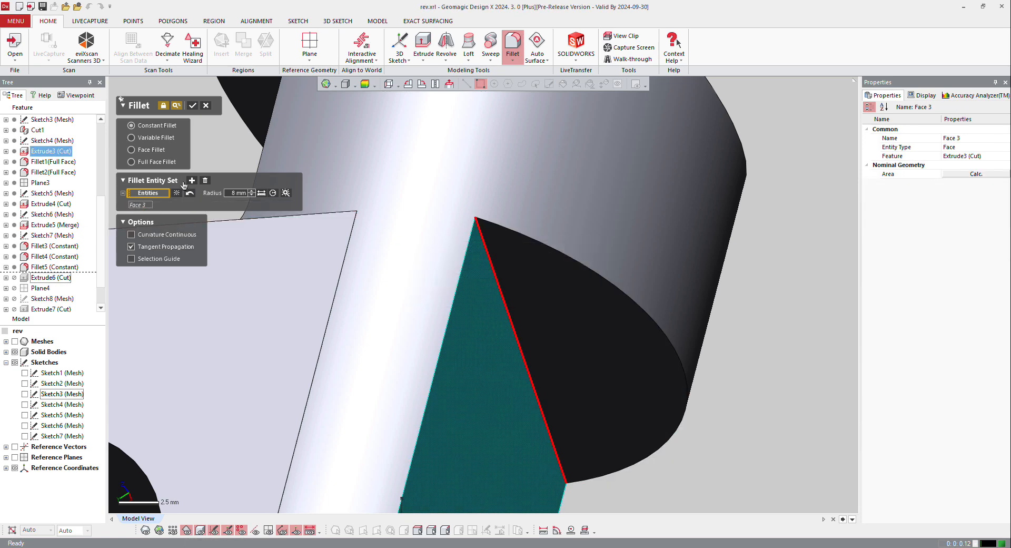
left_click(487, 246)
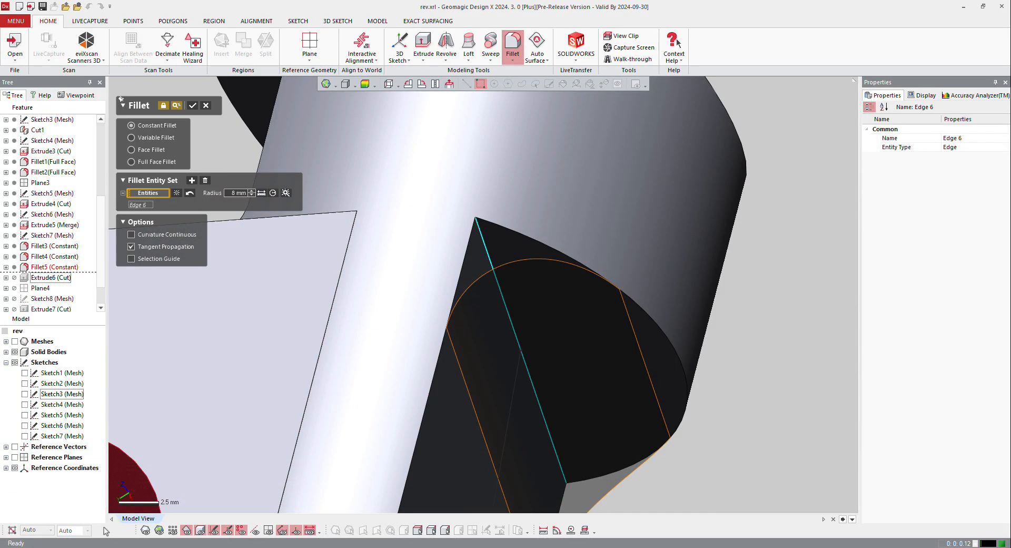
left_click(148, 531)
right_click_drag(534, 366, 535, 419)
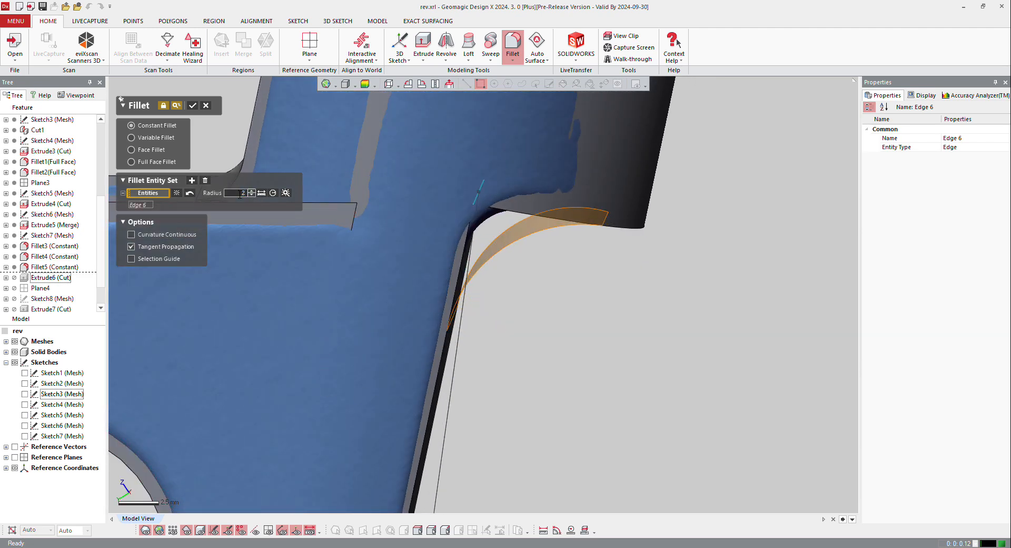
key("Return")
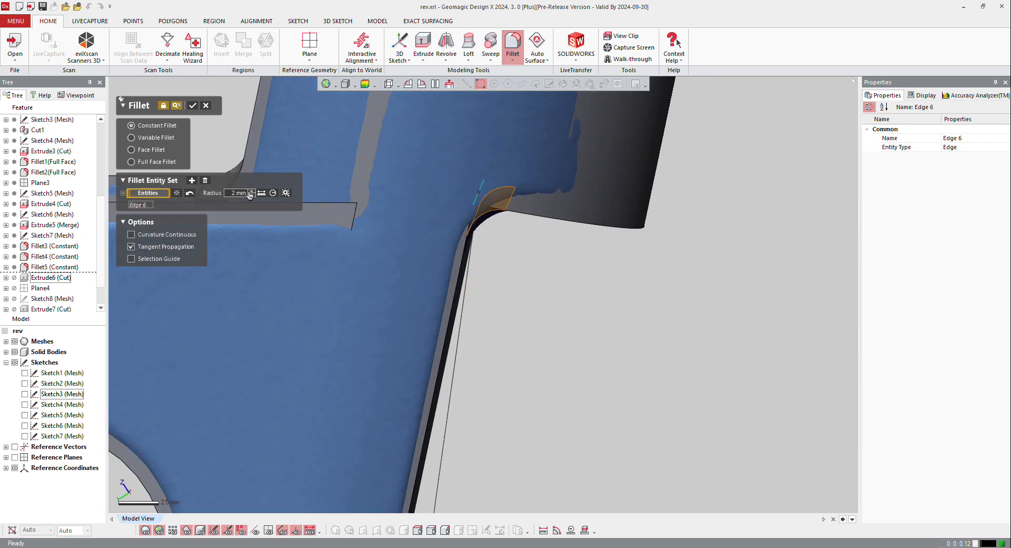
left_click(253, 191)
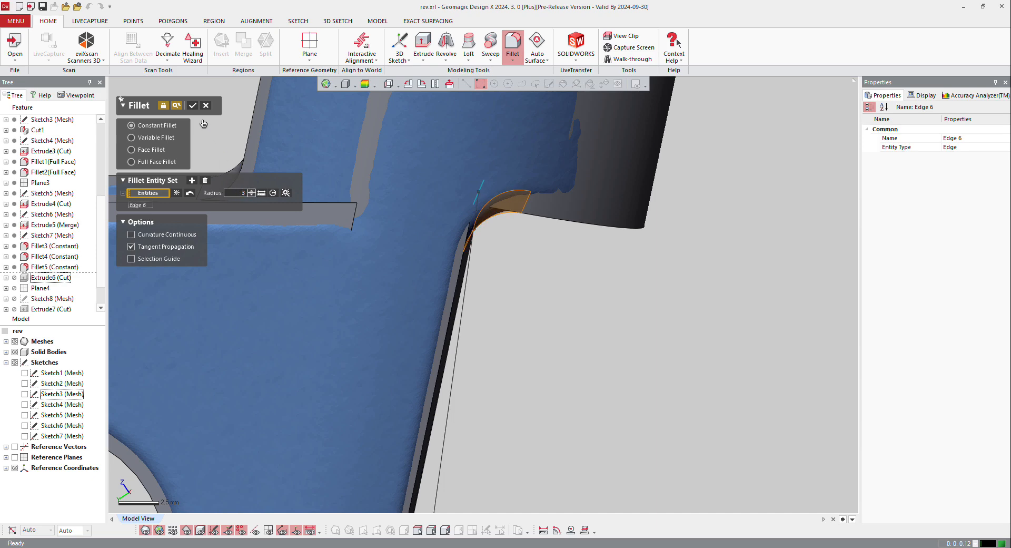
left_click(194, 107)
scroll(536, 300, "down", 8)
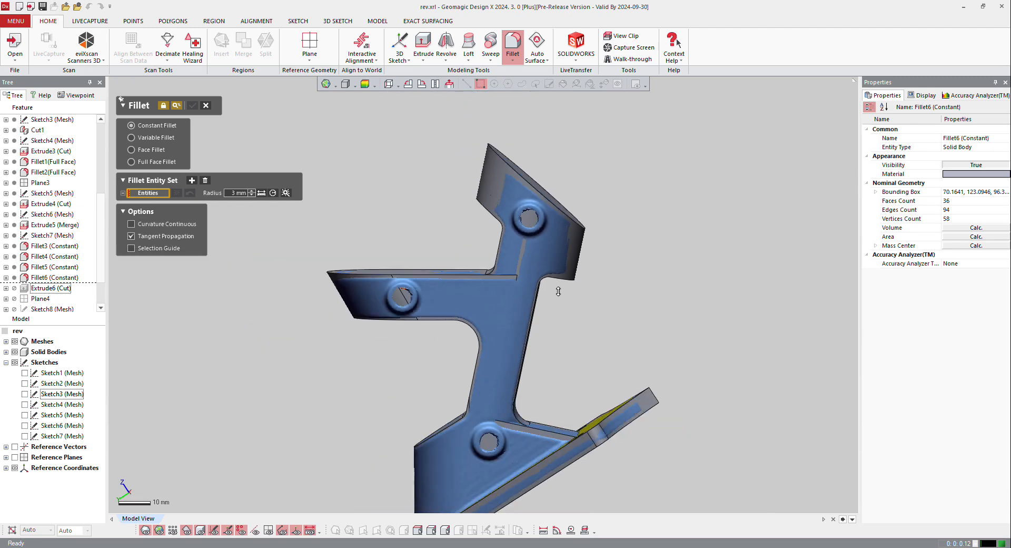
- Roll the feature history forward past the Extrude6 cut to its end and hide the scan mesh
right_click(44, 268)
left_click(66, 314)
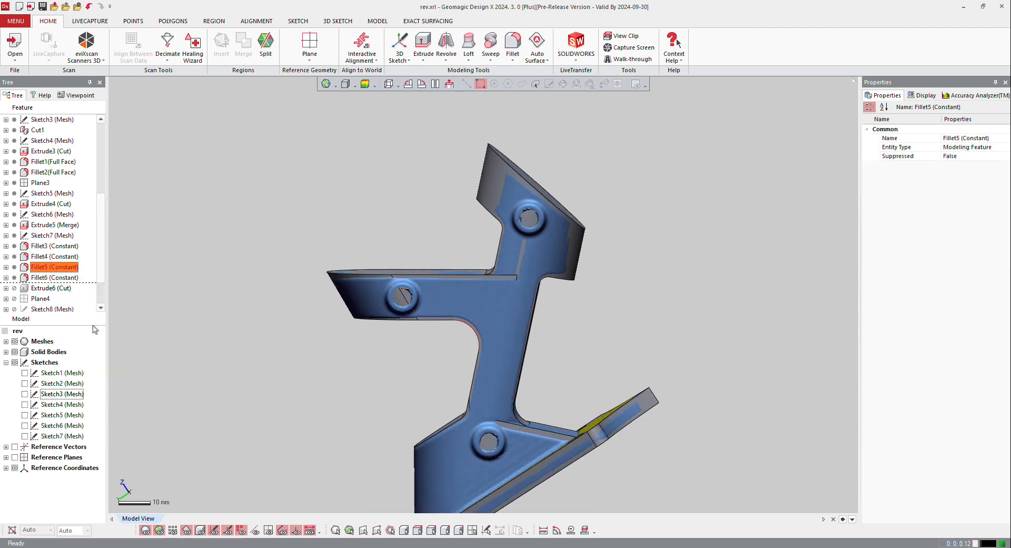
right_click_drag(517, 424, 429, 467)
left_click(146, 531)
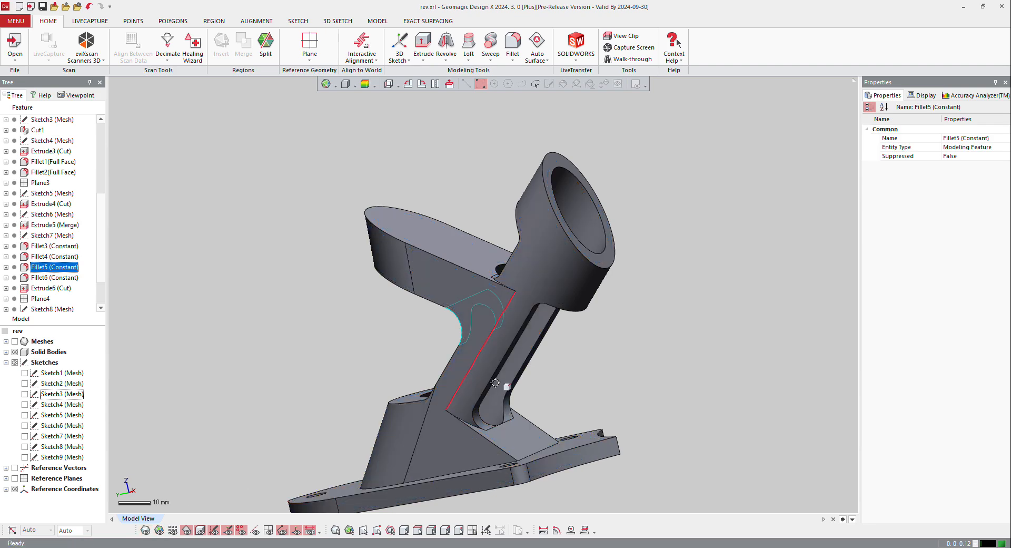
- Examine the rebuilt solid's filleted arm slot, the upper socket bore and the base plate's corners
right_click_drag(505, 386, 246, 393)
mouse_move(627, 369)
right_mouse_down()
mouse_move(580, 341)
mouse_move(548, 348)
right_mouse_up()
scroll(537, 354, "up", 3)
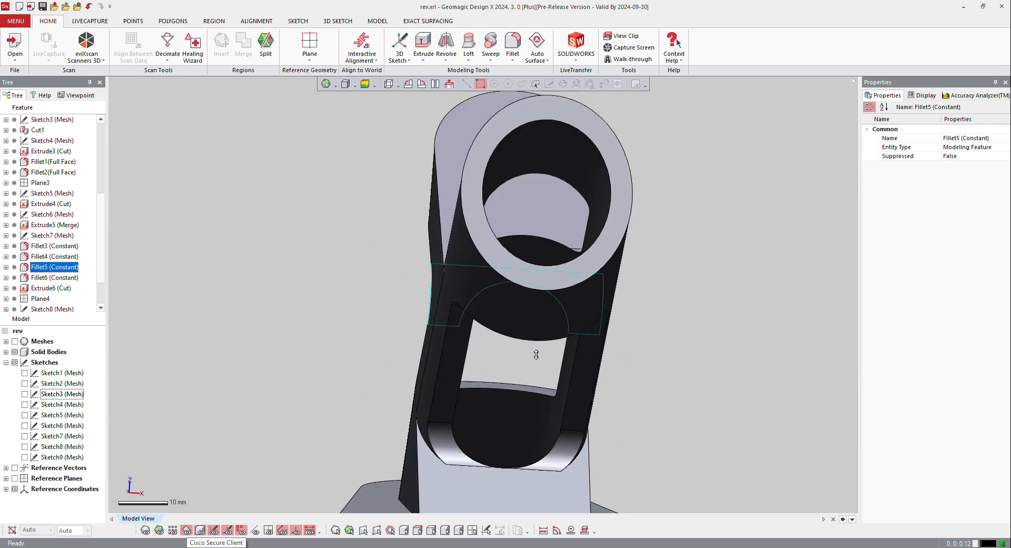
right_click_drag(503, 318, 621, 236)
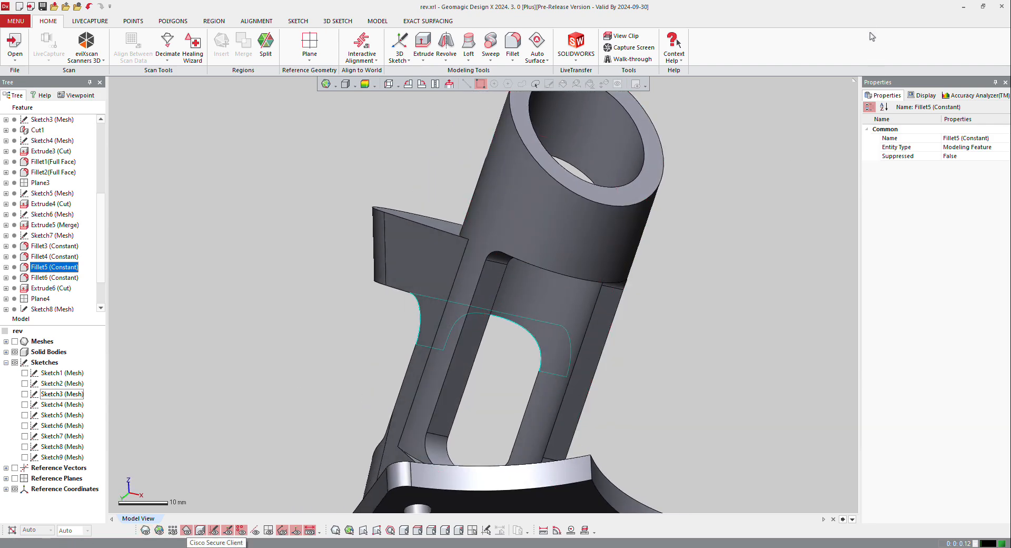
right_click_drag(445, 263, 471, 348)
scroll(471, 349, "down", 6)
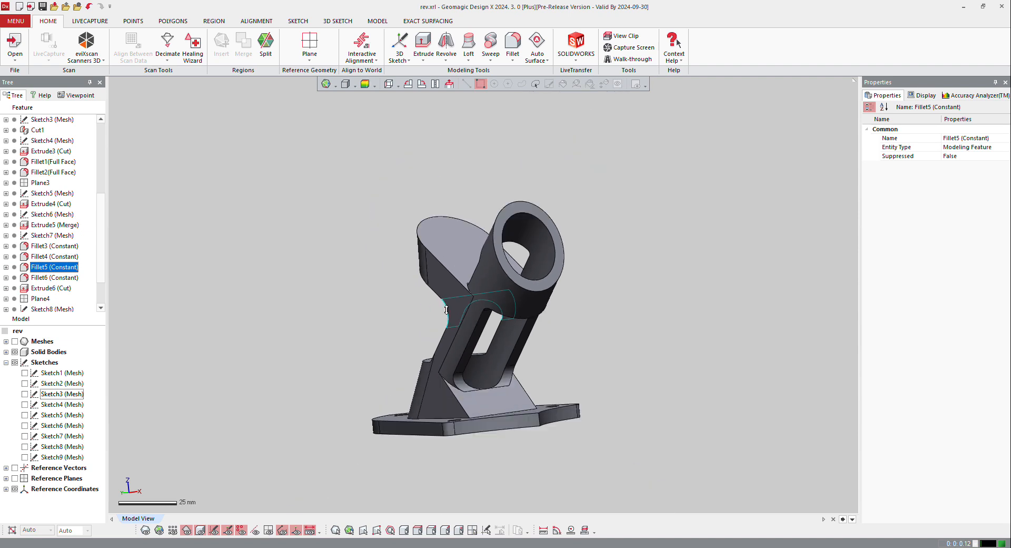
scroll(478, 382, "up", 9)
right_click_drag(665, 264, 670, 283)
scroll(669, 366, "down", 3)
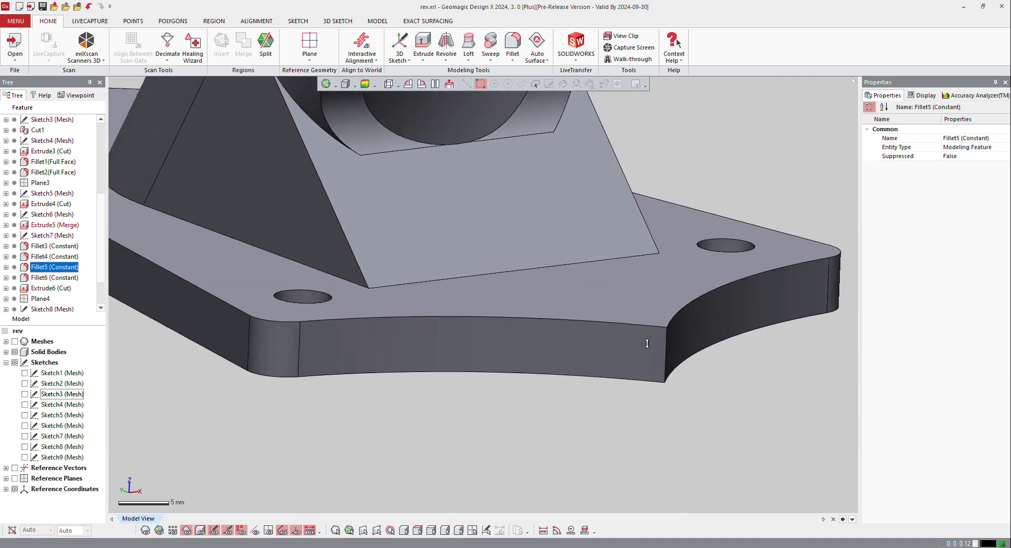
- Start a constant fillet on the base plate's vertical corner edge between its two concave sides, showing the scan mesh and the solid in hidden-line wireframe
right_click(663, 361)
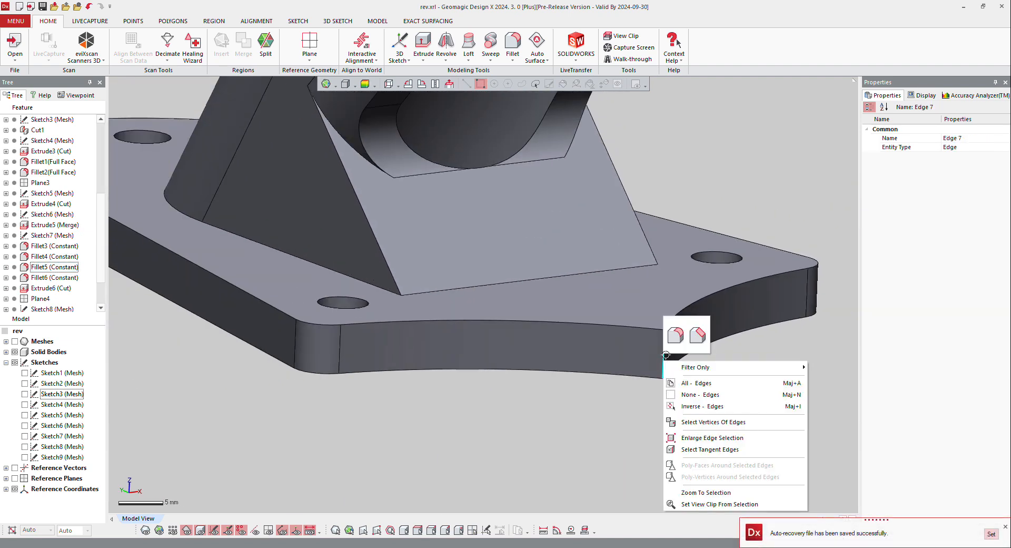
left_click(671, 399)
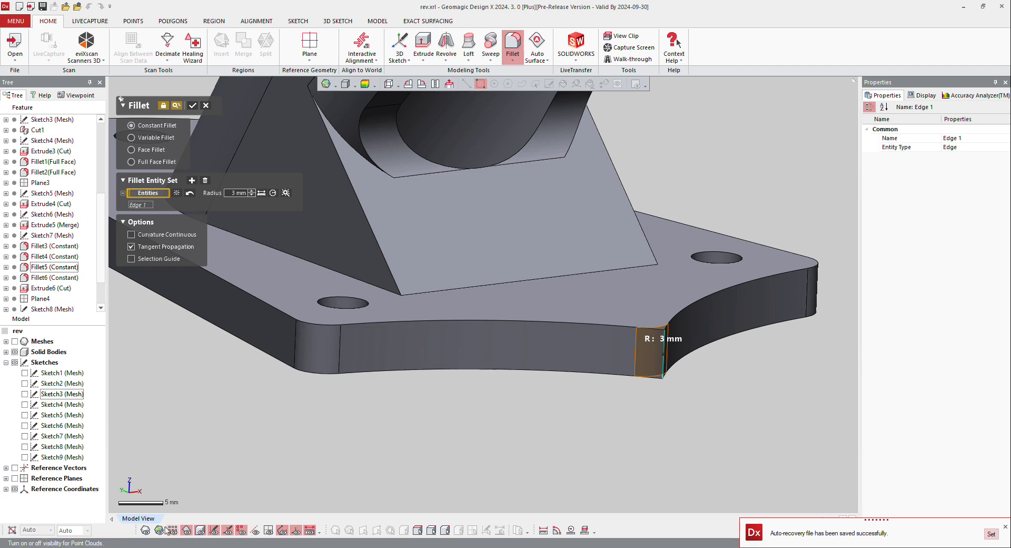
left_click(145, 533)
right_click_drag(529, 379, 532, 203)
scroll(535, 327, "down", 4)
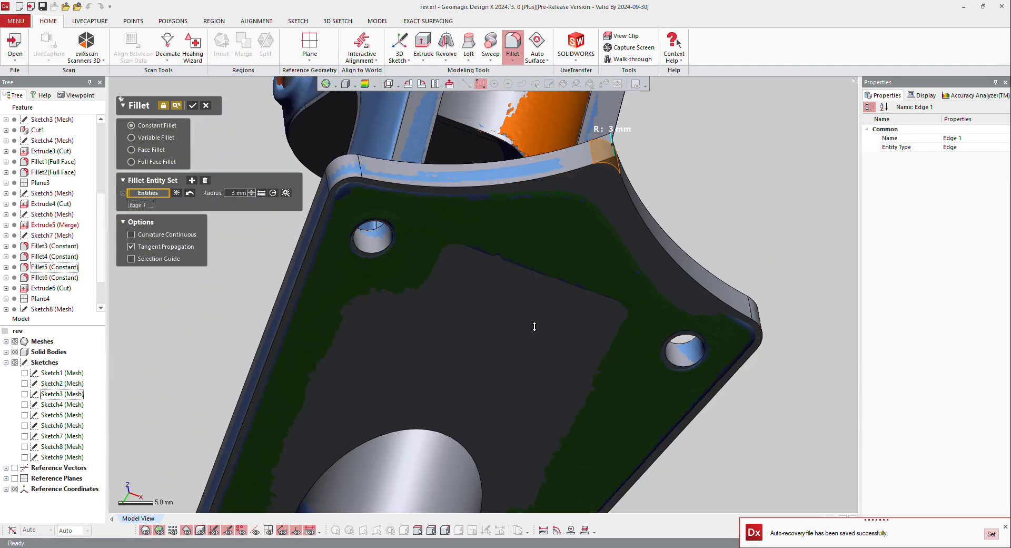
scroll(635, 166, "up", 3)
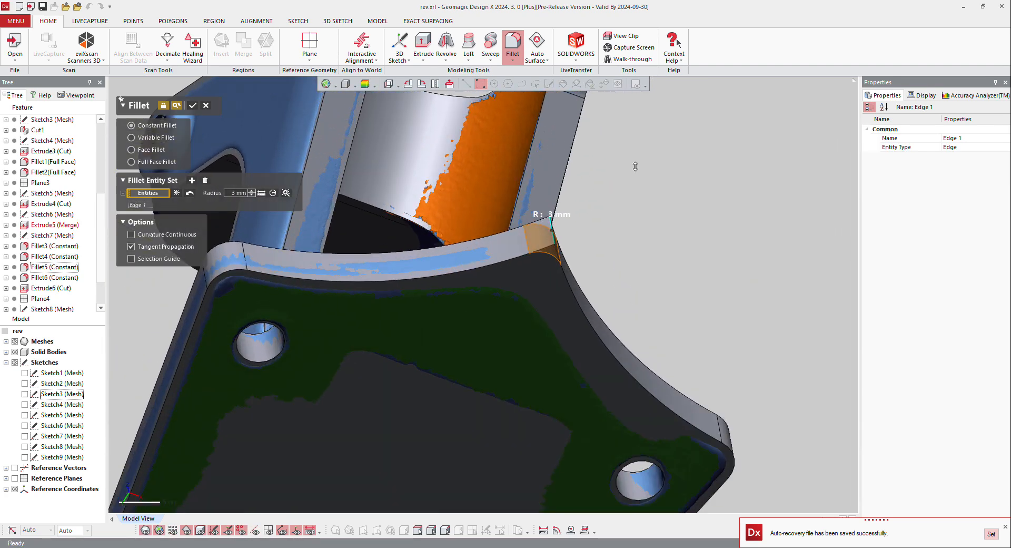
left_click(354, 87)
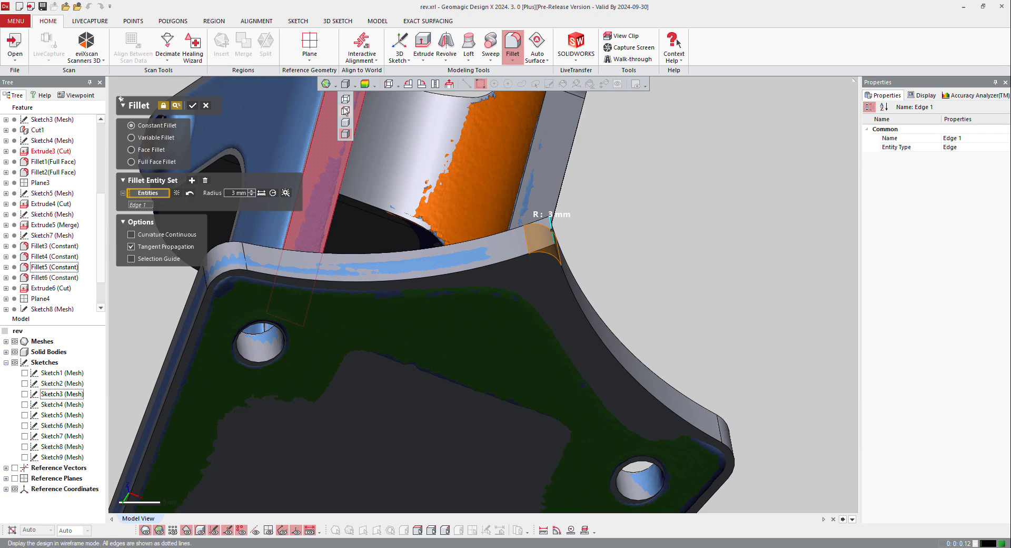
left_click(346, 110)
right_click_drag(530, 330, 535, 284)
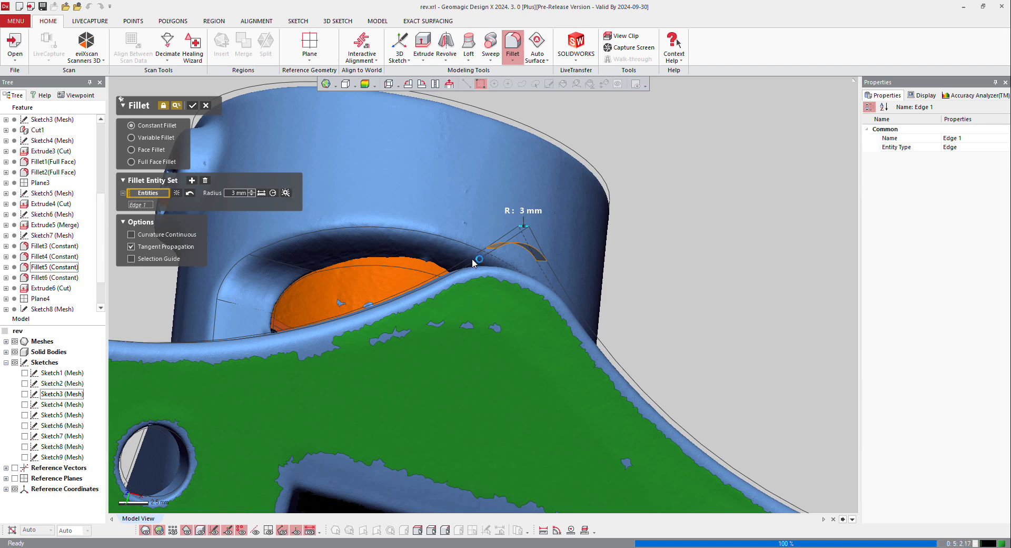
- Match the plate corner fillet to the scan by trying radii of 7.8 mm and 8 mm, and apply it at 9 mm
left_click_drag(479, 259, 536, 260)
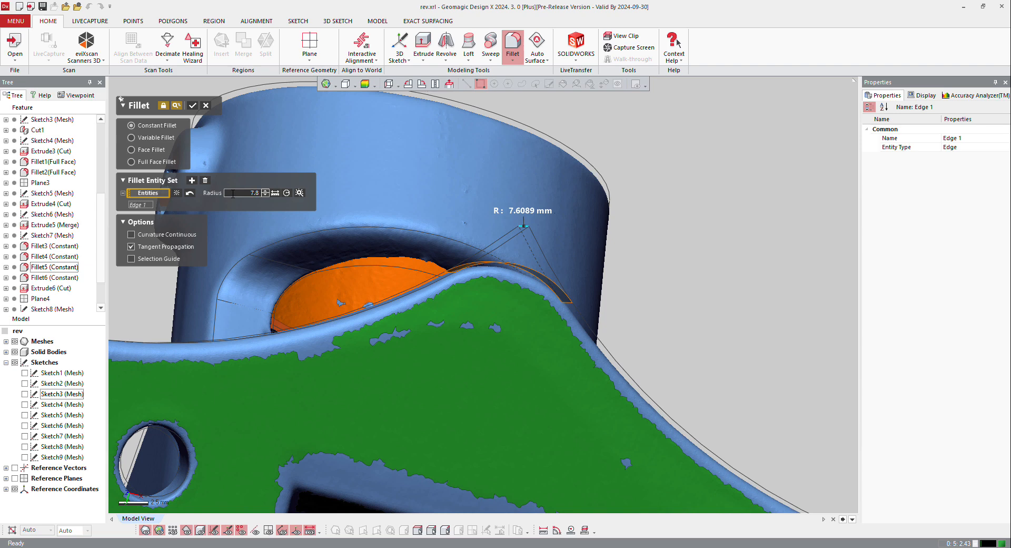
left_click(233, 194)
type("7.8")
key("Return")
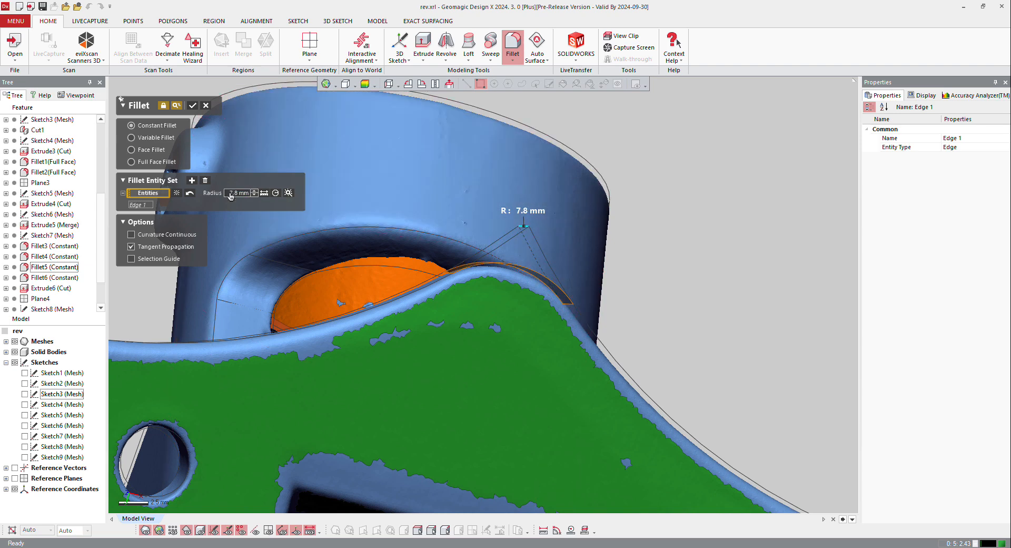
key("Return")
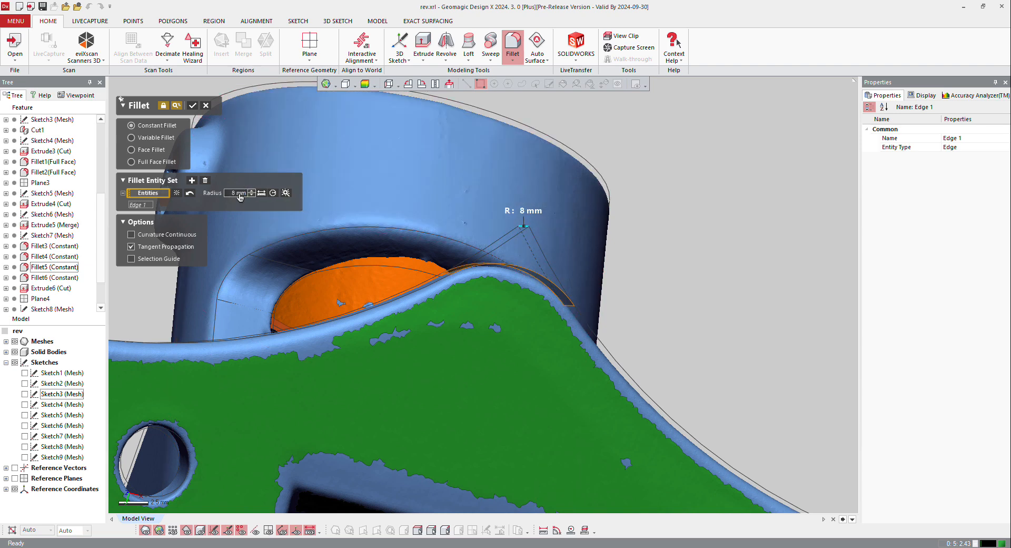
right_click_drag(400, 201, 433, 270)
scroll(433, 272, "up", 1)
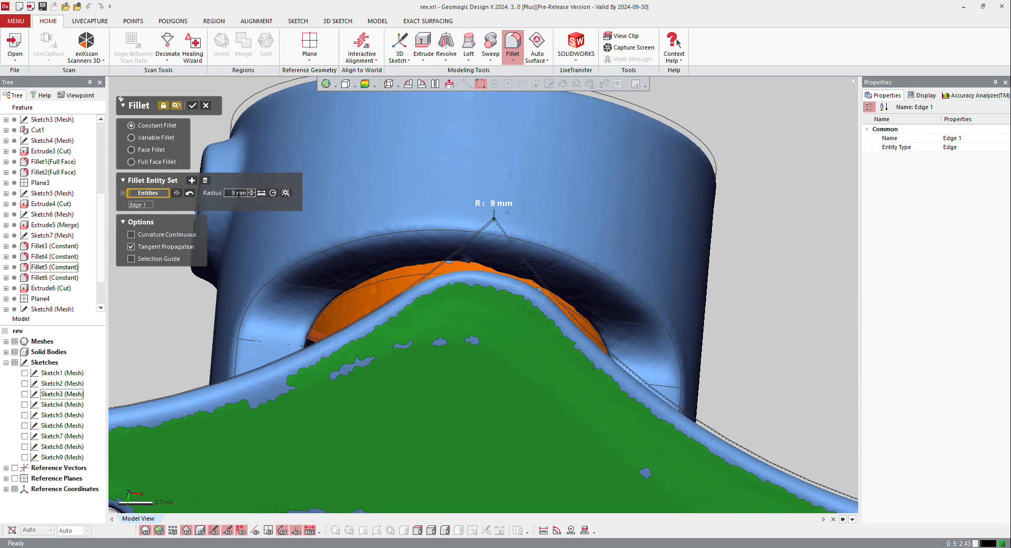
right_click_drag(524, 353, 768, 397)
scroll(764, 392, "up", 1)
scroll(770, 390, "up", 2)
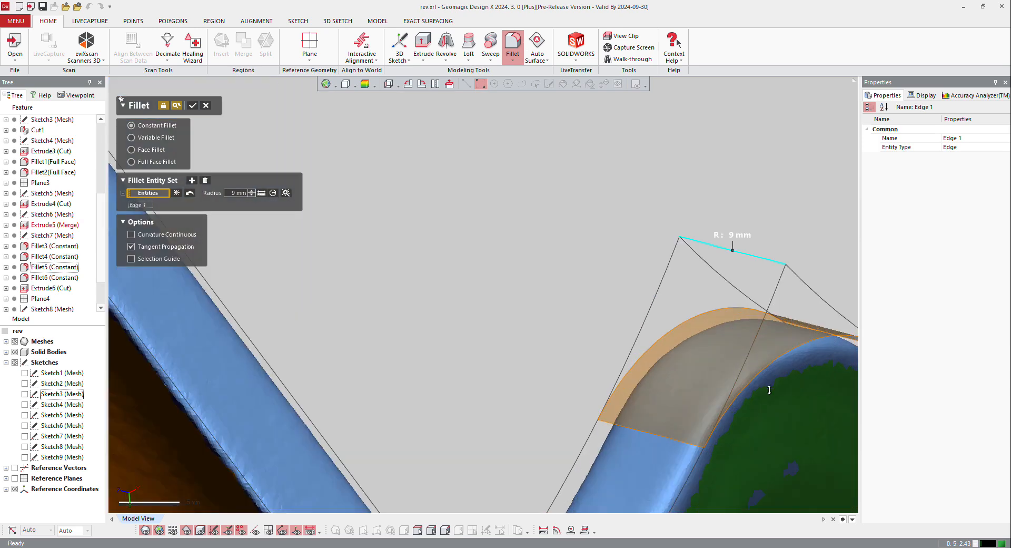
right_click_drag(640, 432, 490, 269)
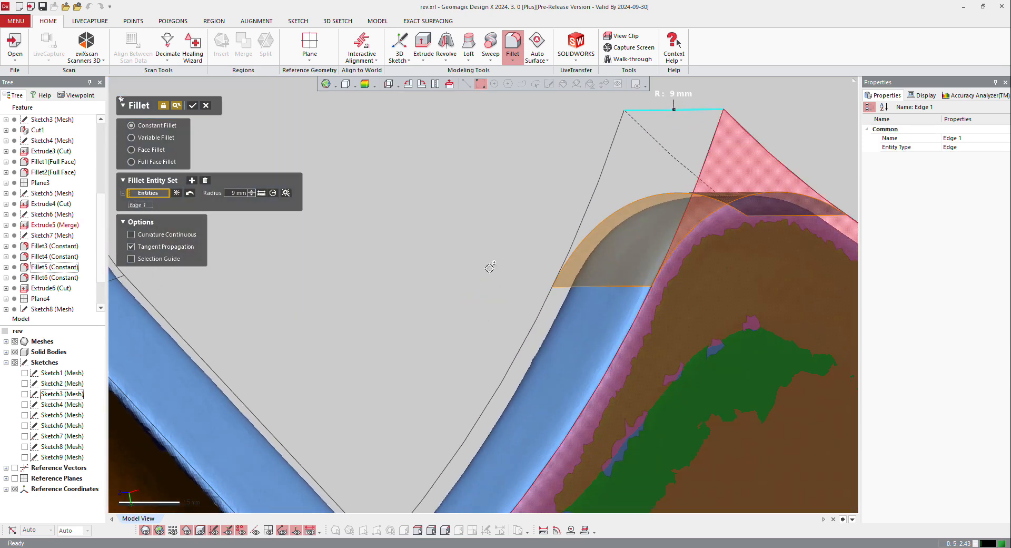
left_click(193, 107)
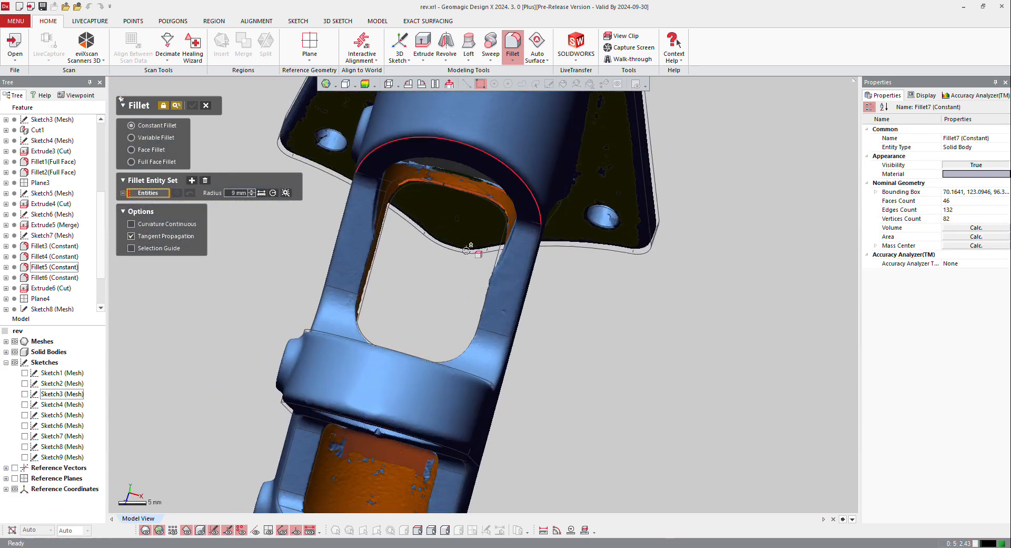
- Fillet the vertical edge at the pointed tip of the base plate with a constant 6 mm radius
scroll(479, 379, "down", 1)
right_click_drag(479, 380, 526, 148)
scroll(489, 167, "up", 7)
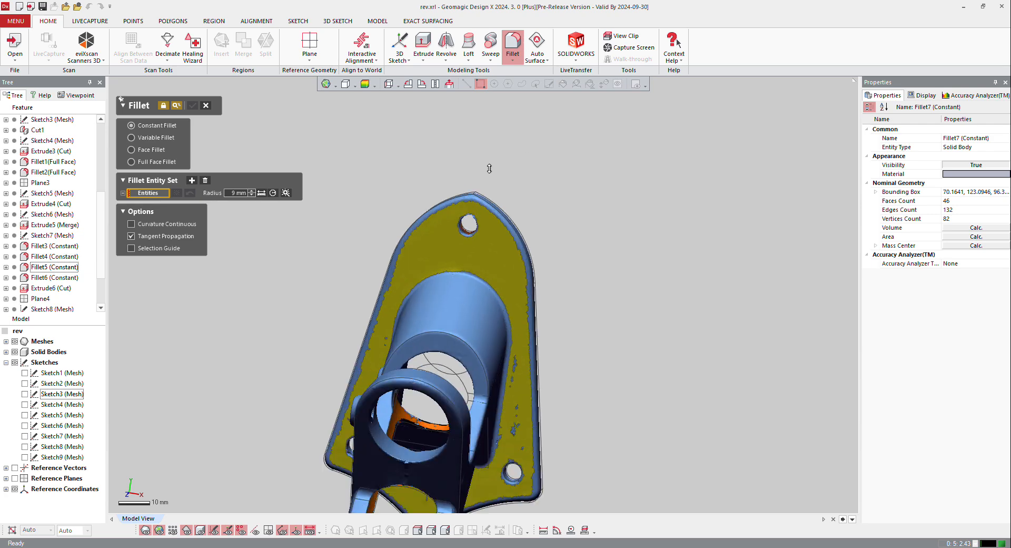
scroll(469, 211, "up", 6)
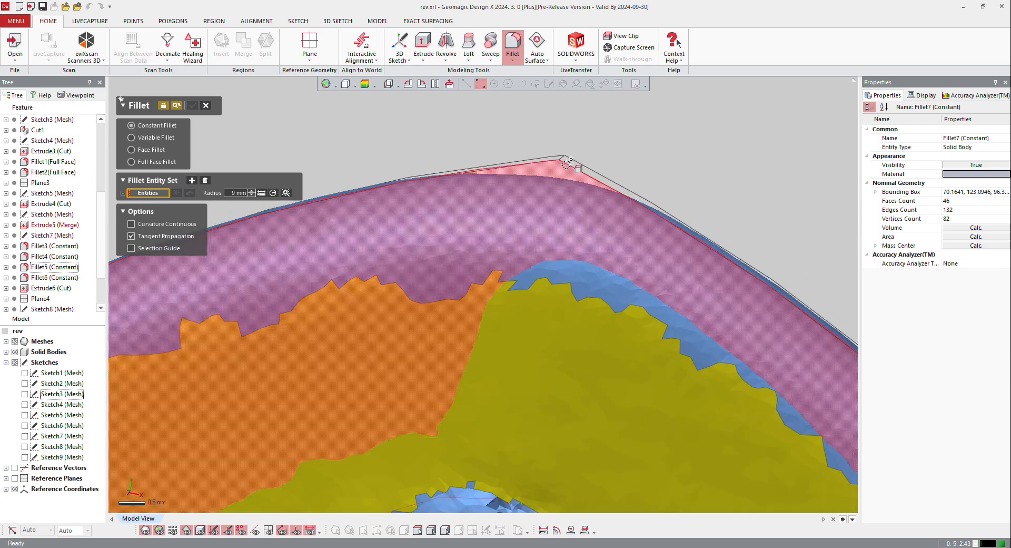
scroll(559, 158, "up", 2)
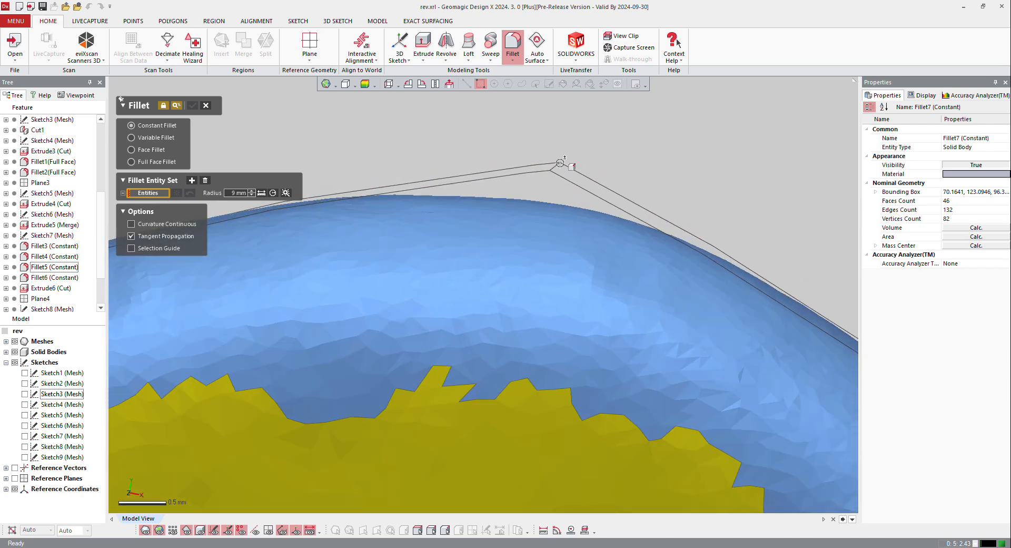
left_click(555, 168)
scroll(524, 221, "down", 2)
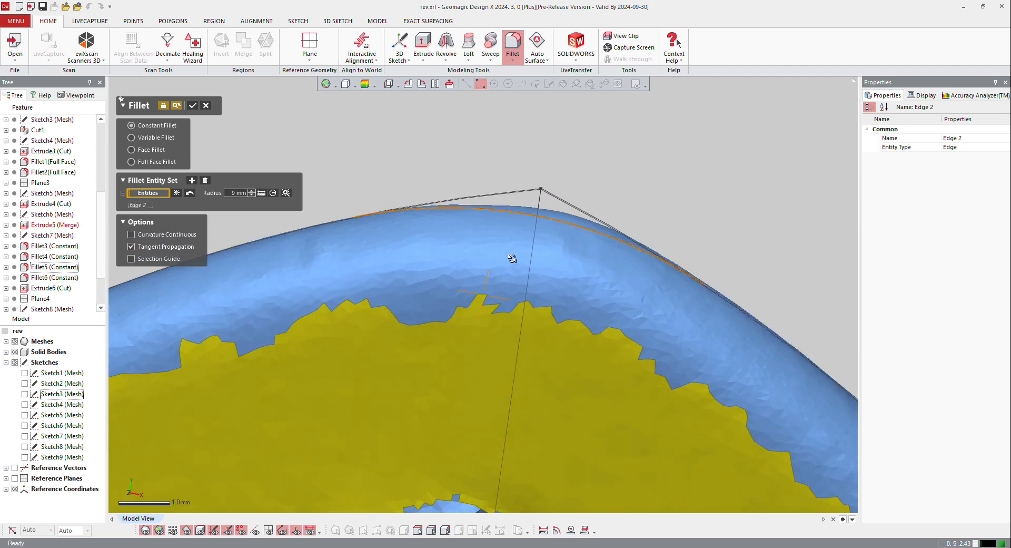
right_click_drag(513, 260, 519, 262)
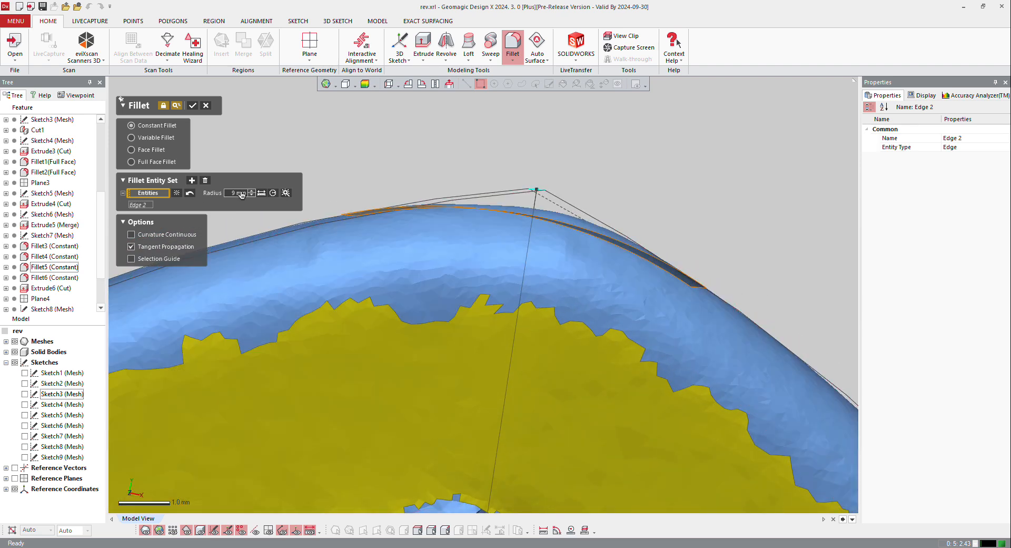
key("Return")
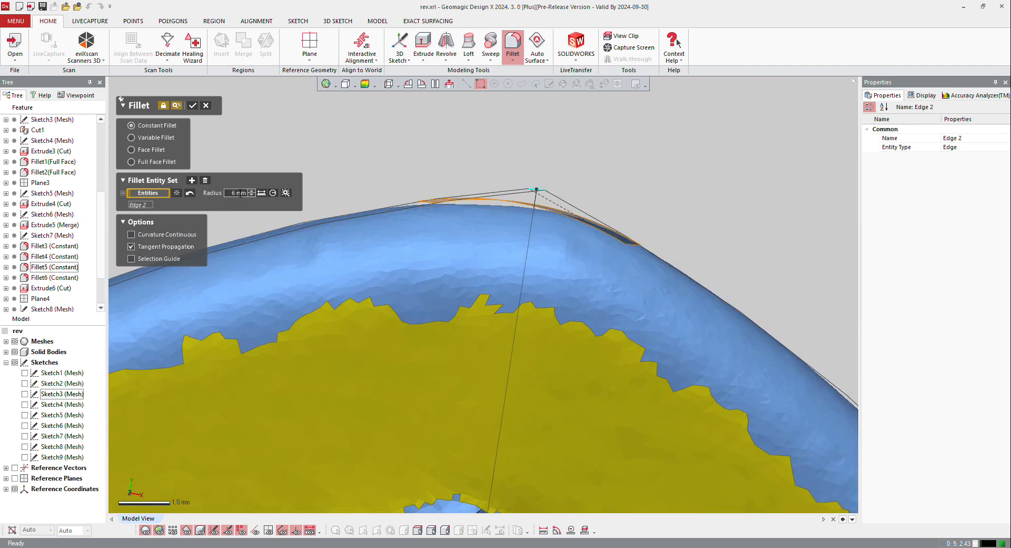
left_click(193, 105)
scroll(470, 371, "down", 6)
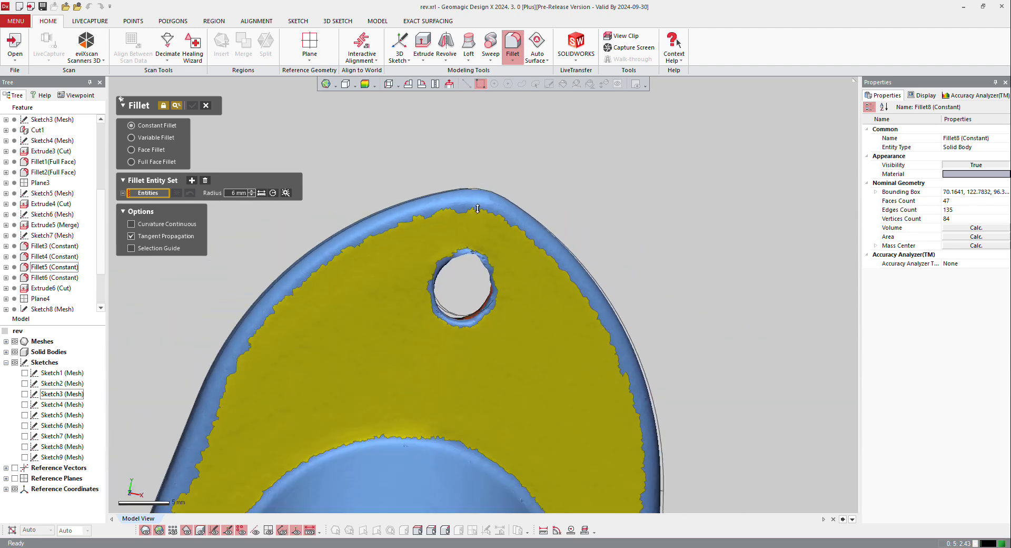
- Restore the solid's shaded display with edges and leave the Fillet command
right_click_drag(471, 370, 665, 219)
key("ctrl+5")
key("ctrl+1")
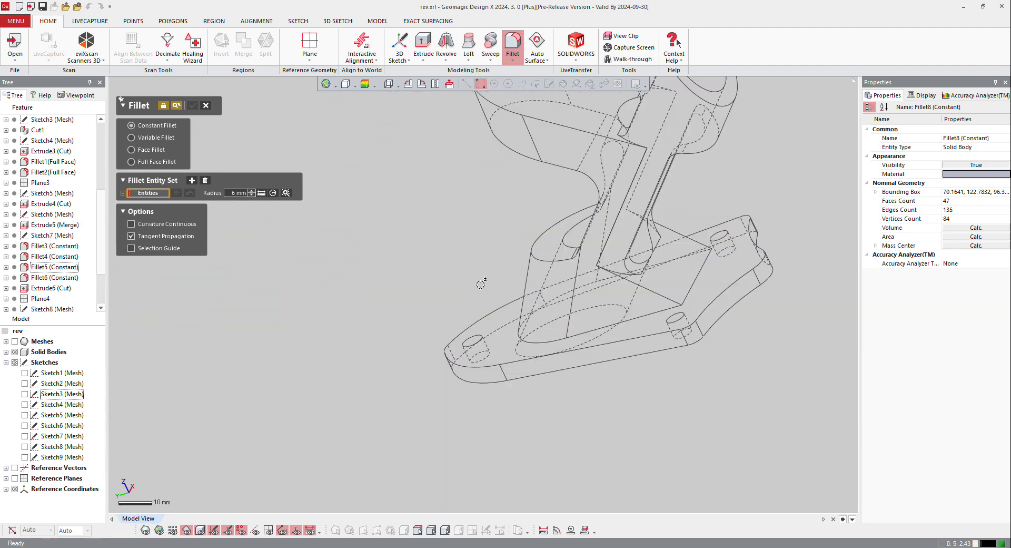
key("ctrl+1")
left_click(355, 86)
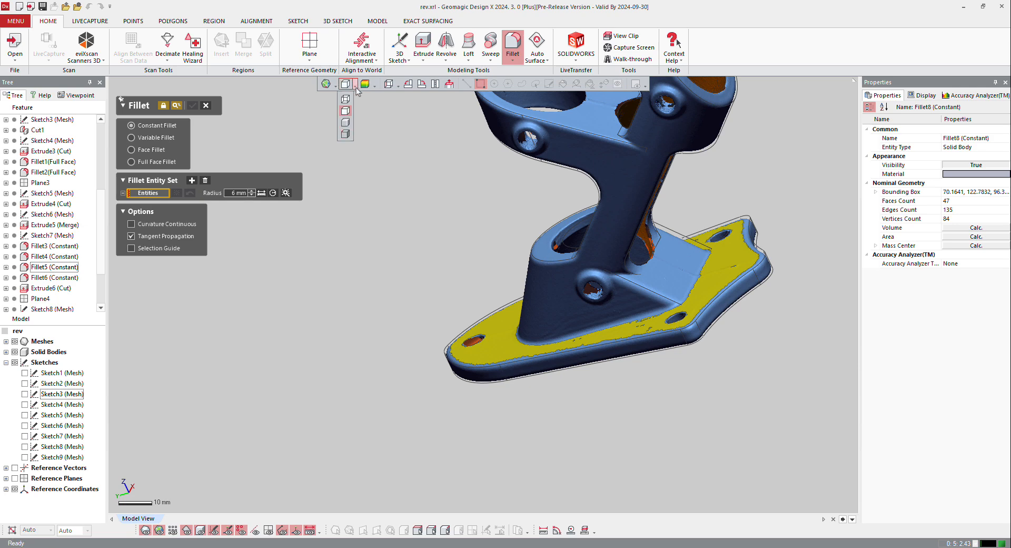
left_click(346, 133)
left_click(206, 105)
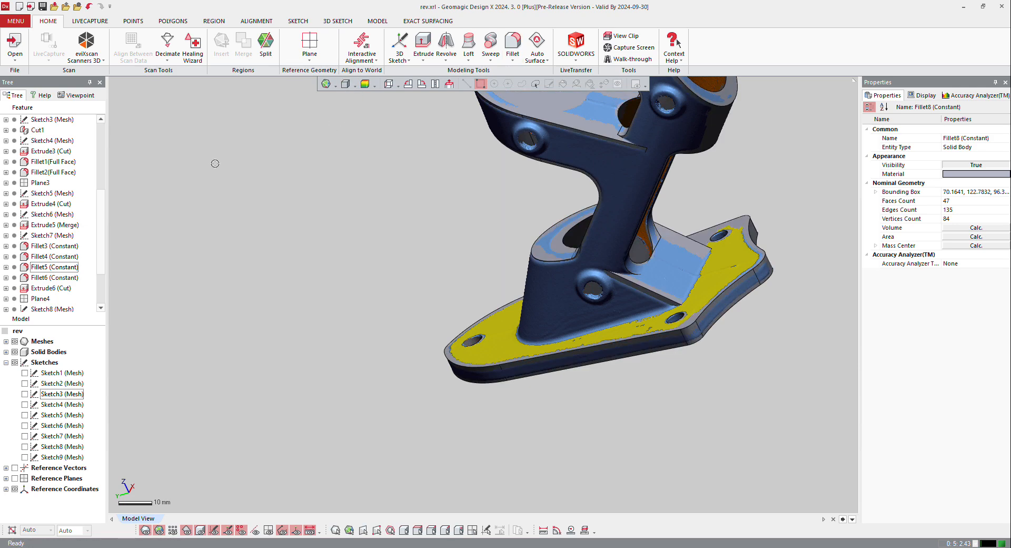
- Fillet the base plate's upper outer edge with a constant 2 mm radius, propagated along tangent edges
left_click(145, 531)
scroll(520, 357, "up", 8)
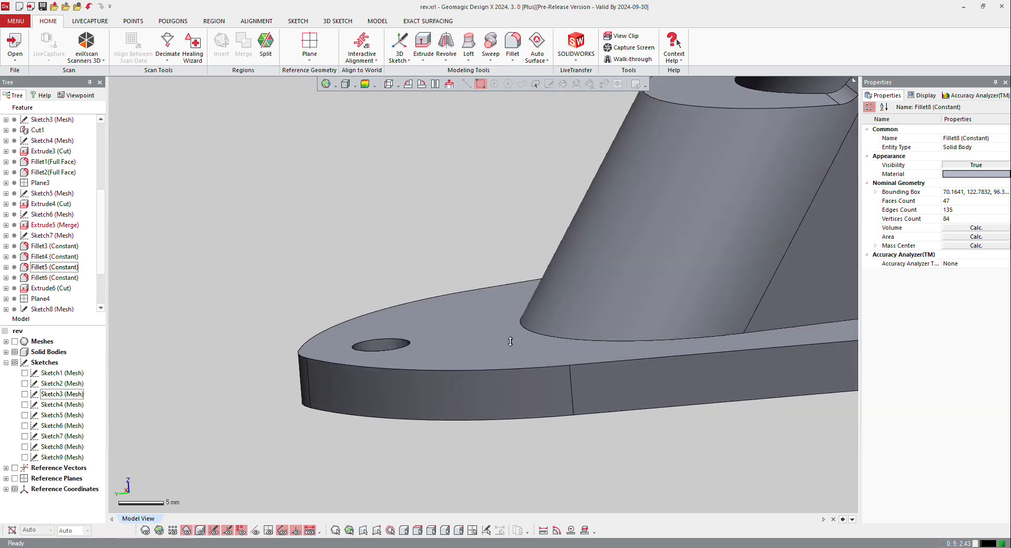
left_click(145, 531)
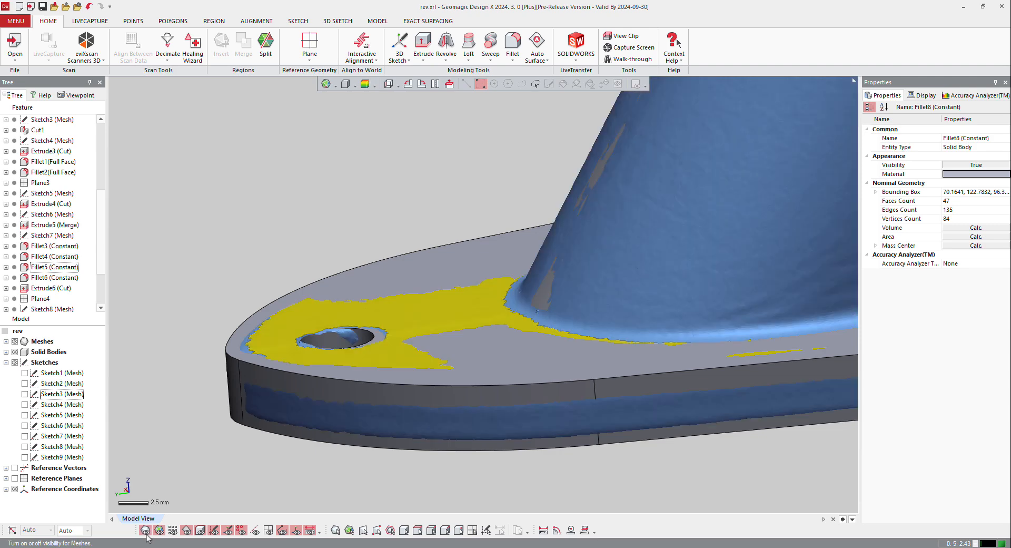
right_click(271, 369)
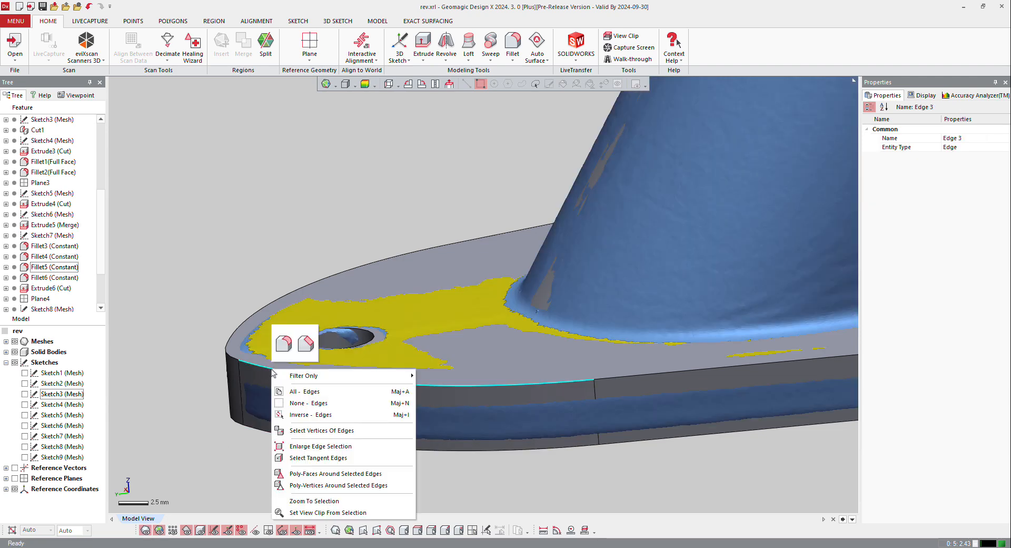
left_click(279, 365)
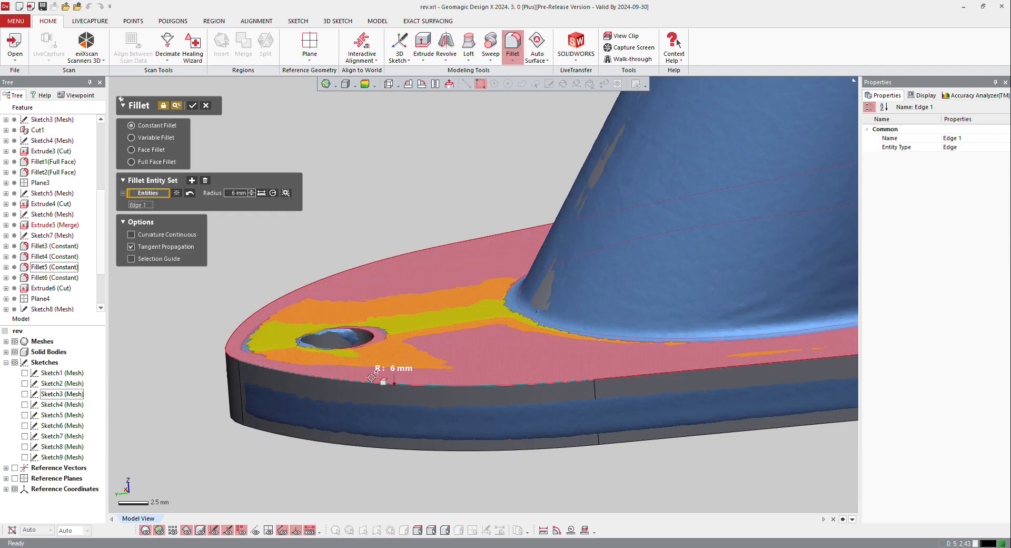
left_click(237, 192)
type("2")
key("Return")
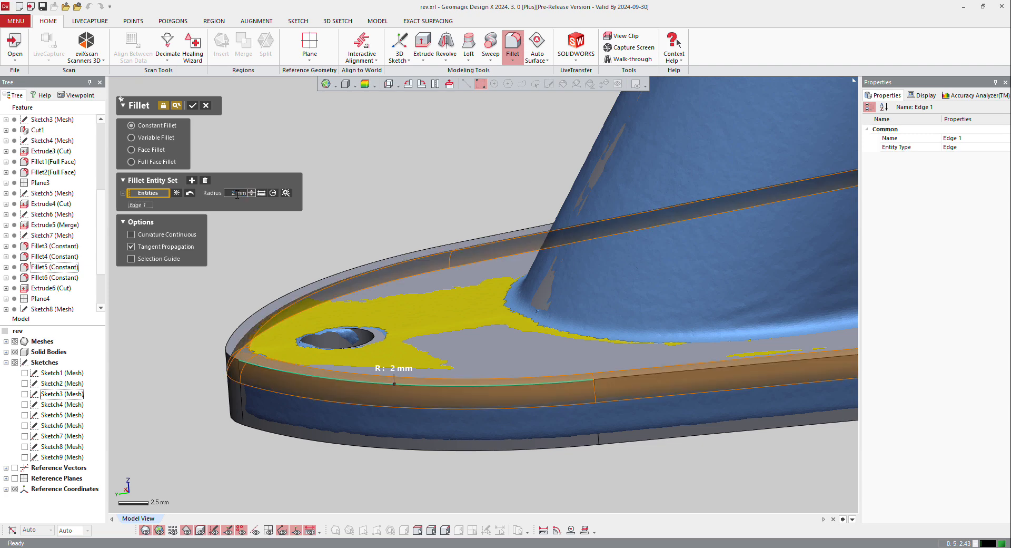
left_click(193, 104)
- Examine the finished bracket and check the body's deviation from the nearest scan data with a color map, and turn the analysis off
scroll(314, 277, "down", 7)
right_click_drag(519, 336, 571, 326)
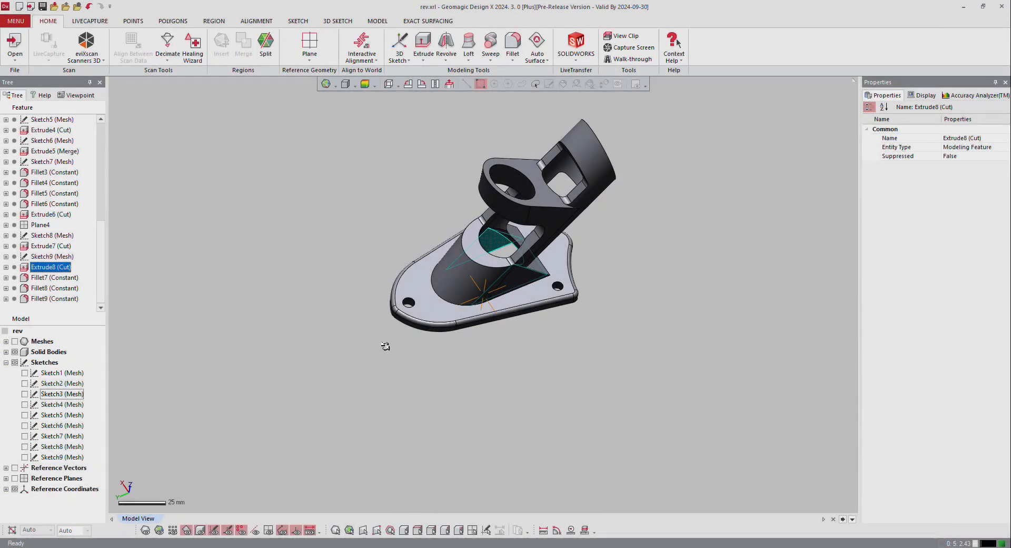
right_click_drag(386, 346, 647, 536)
left_click(389, 356)
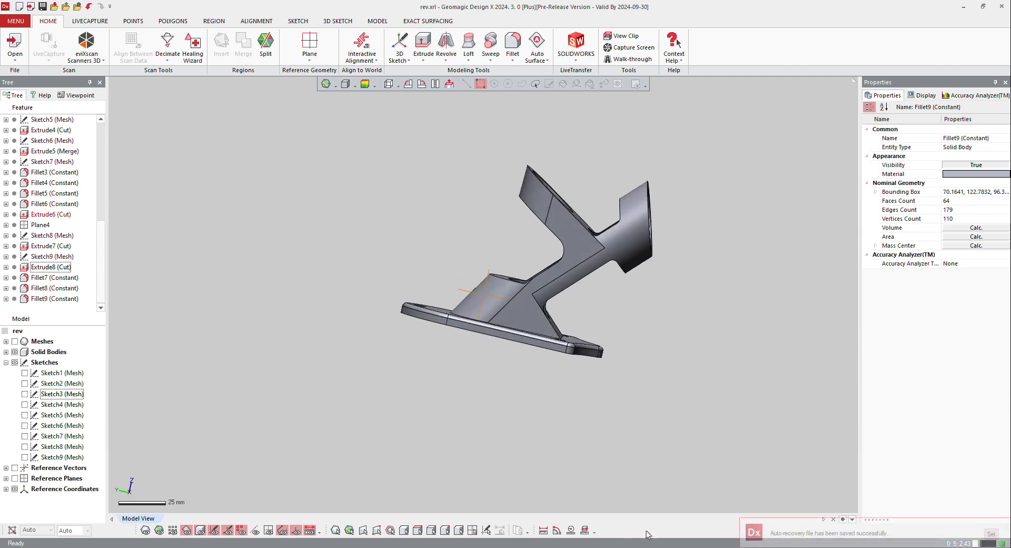
right_click_drag(432, 232, 628, 353)
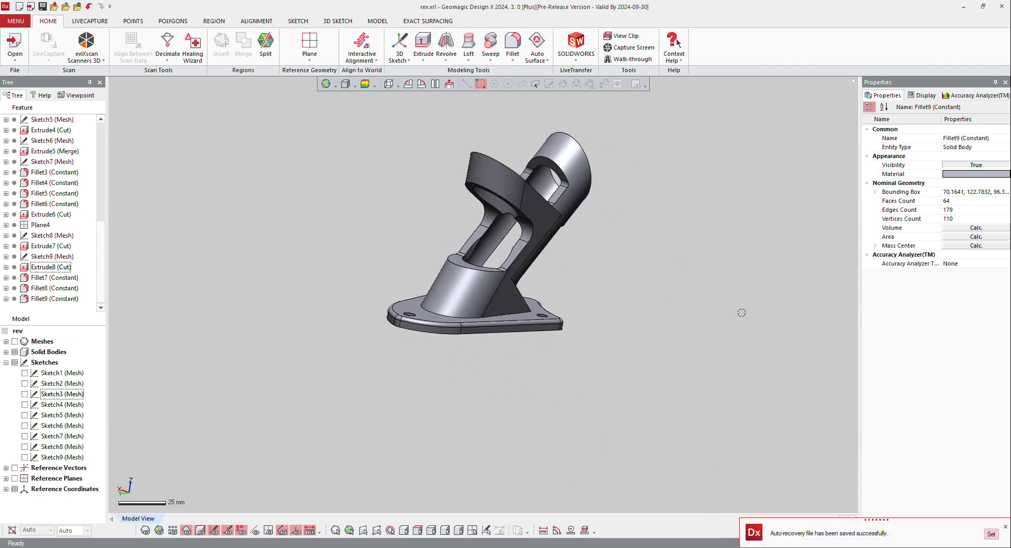
left_click(974, 95)
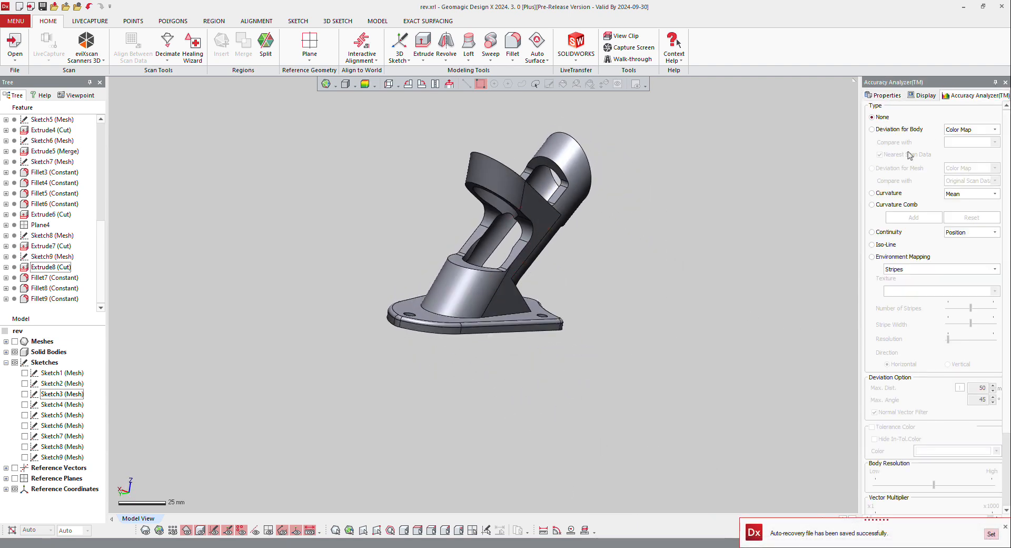
left_click(899, 129)
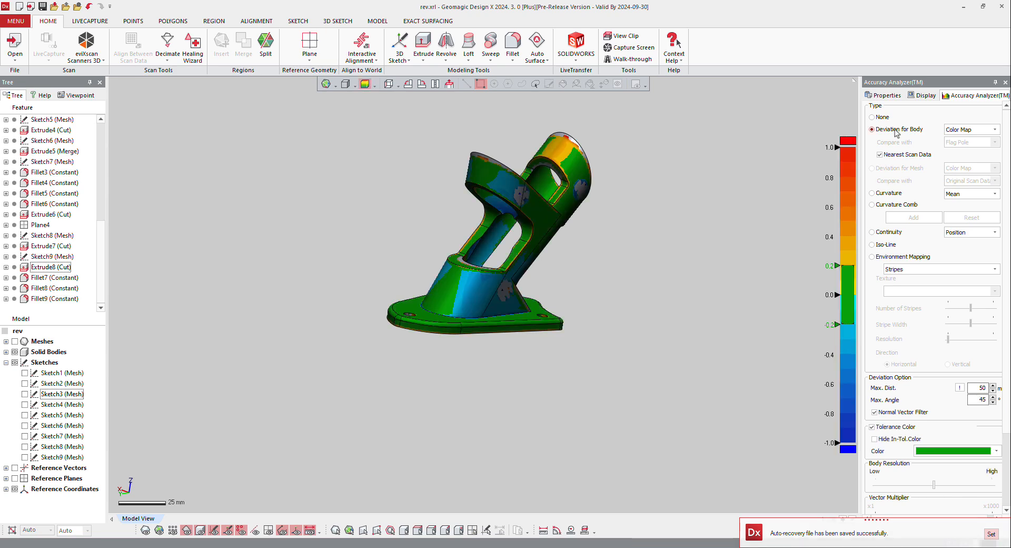
right_click_drag(583, 280, 648, 208)
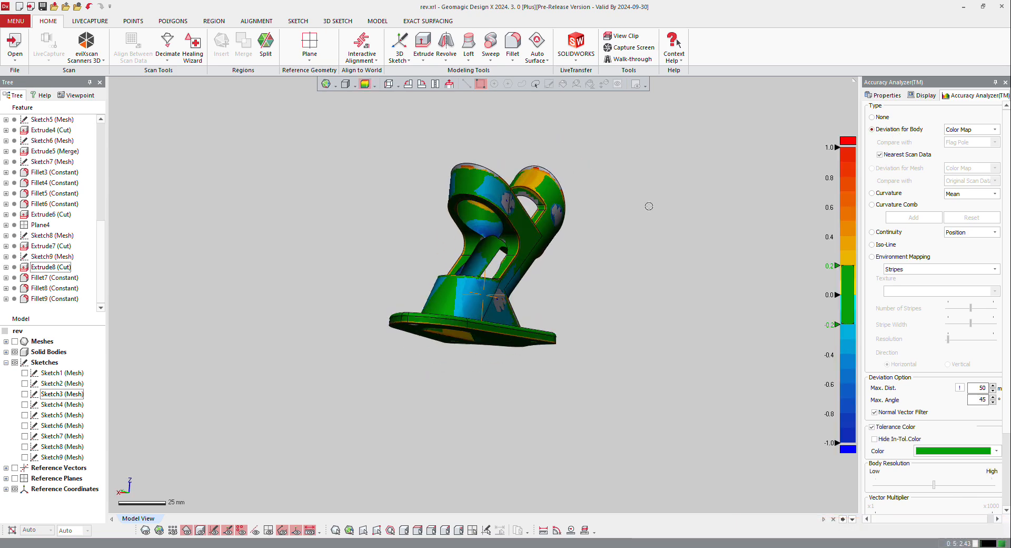
left_click(876, 118)
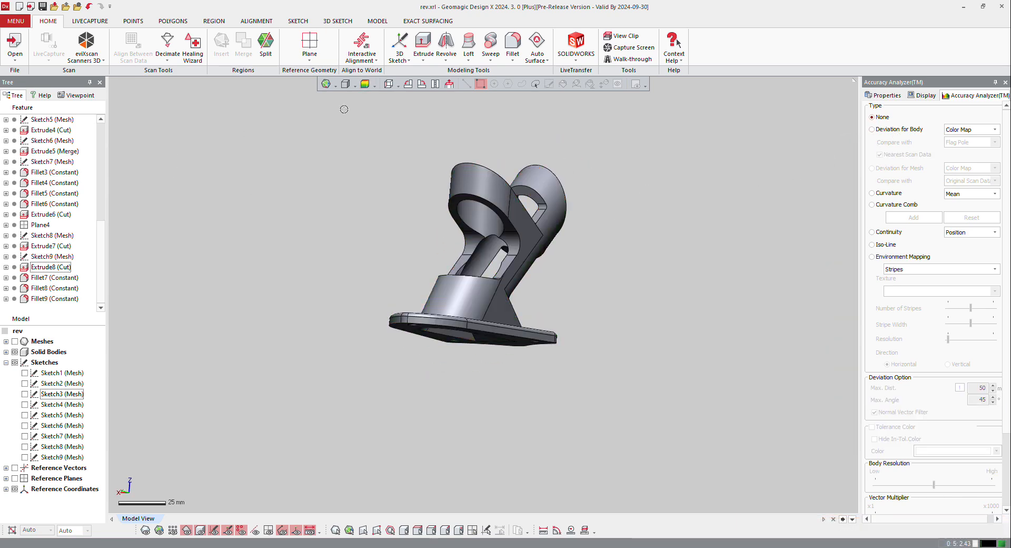